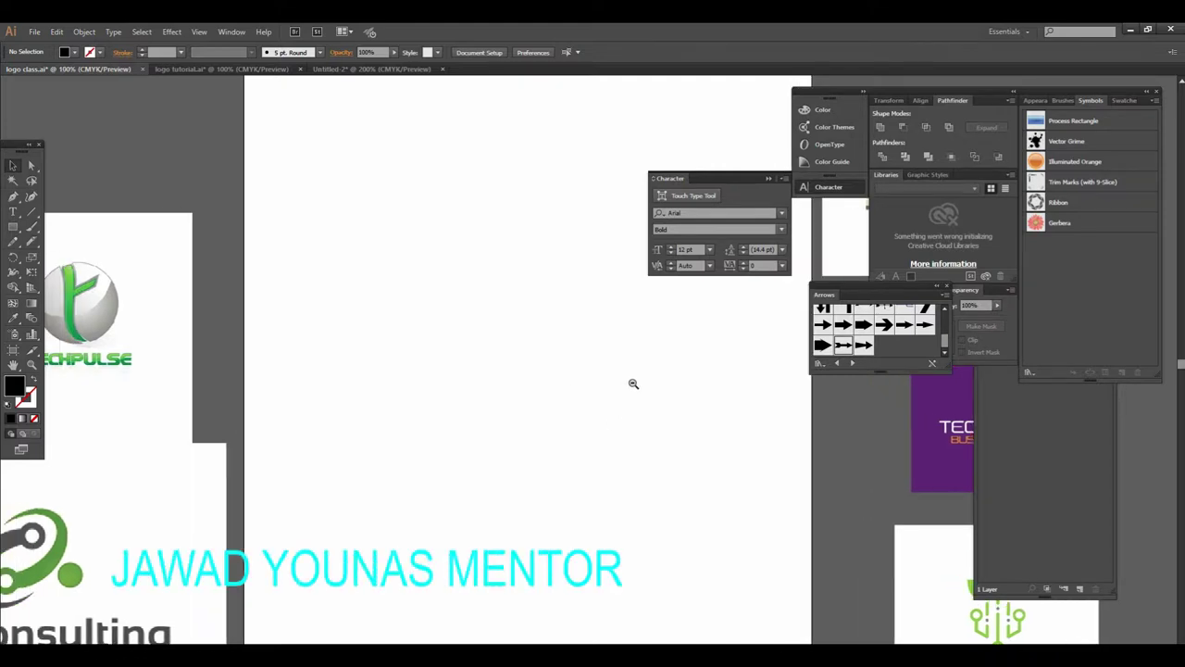
- Zoom and pan across the reference logo artboards, ending zoomed in on the blank artboard
left_click(634, 383, "alt")
left_click_drag(633, 383, 574, 378)
left_click(574, 376, "alt")
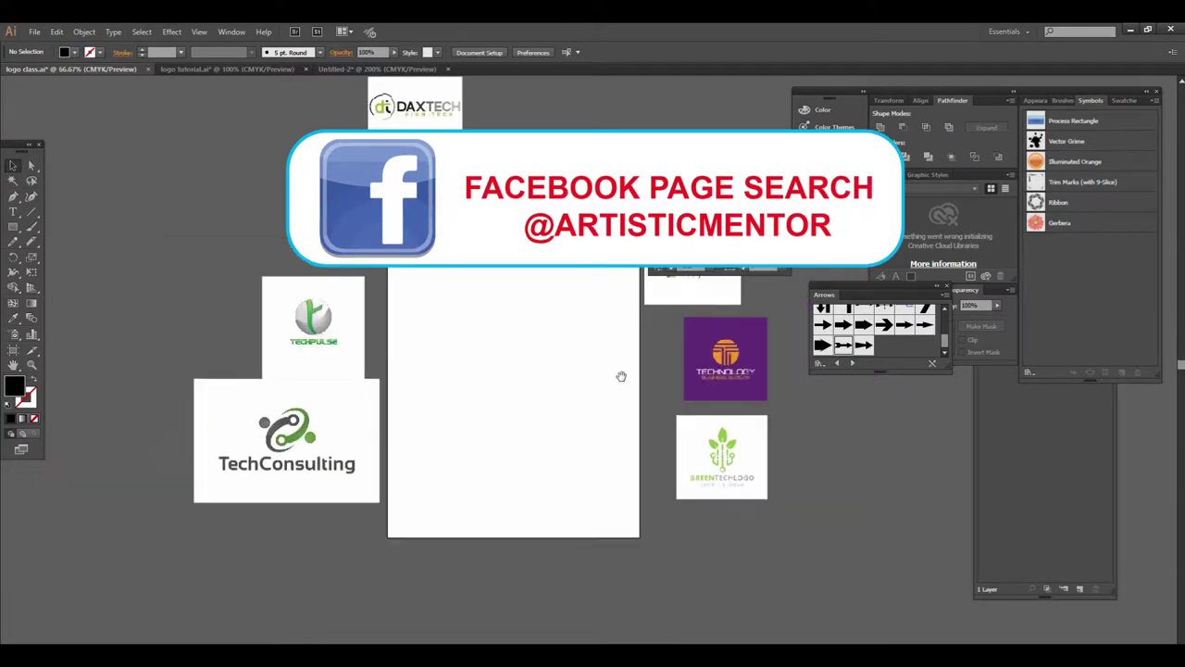
key("ctrl+plus")
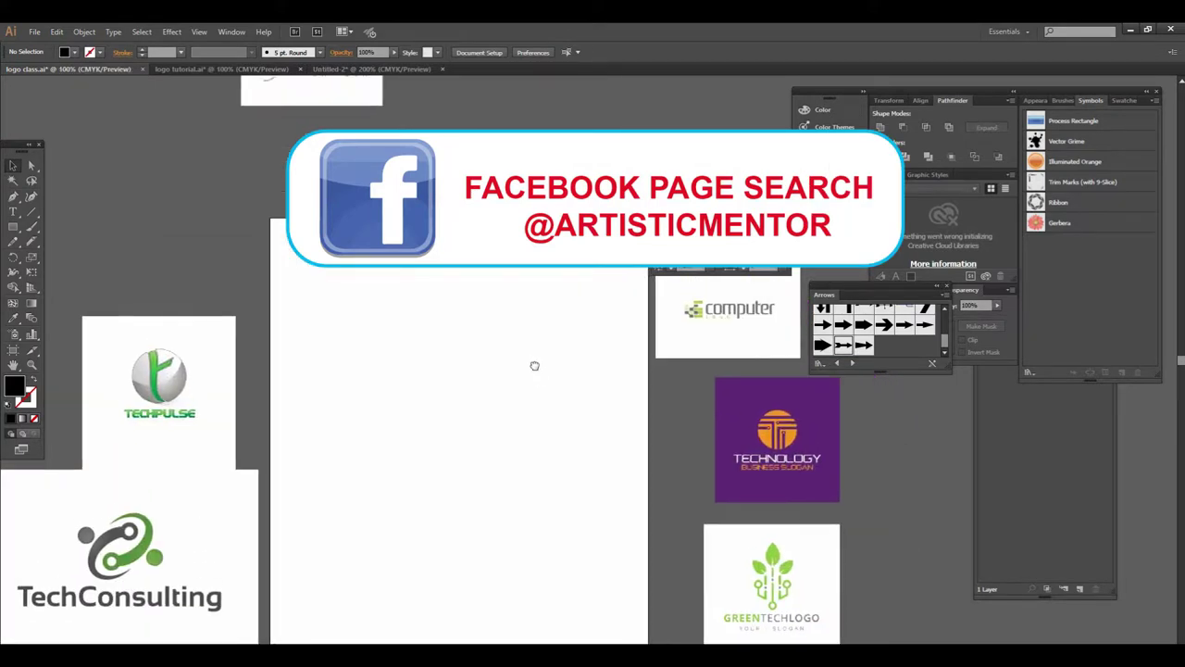
left_click_drag(534, 365, 587, 397)
left_click(587, 397, "alt")
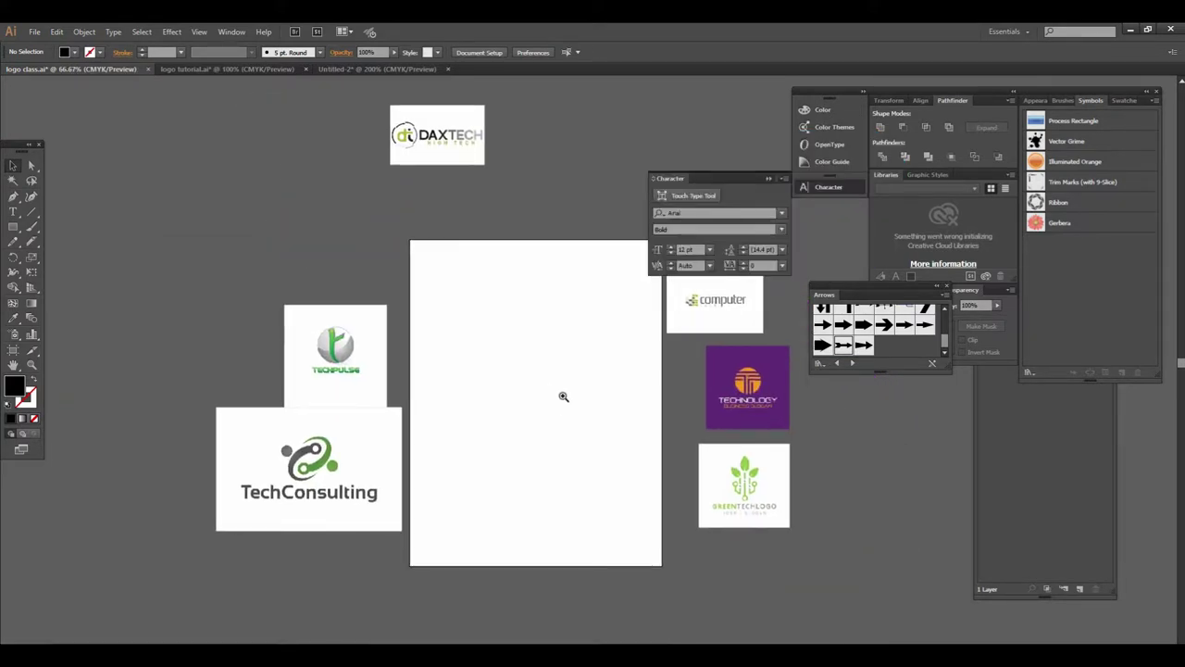
left_click(563, 396)
mouse_move(579, 362)
left_mouse_down()
mouse_move(558, 420)
mouse_move(510, 307)
left_mouse_up()
left_click(583, 368, "alt")
left_click(564, 389)
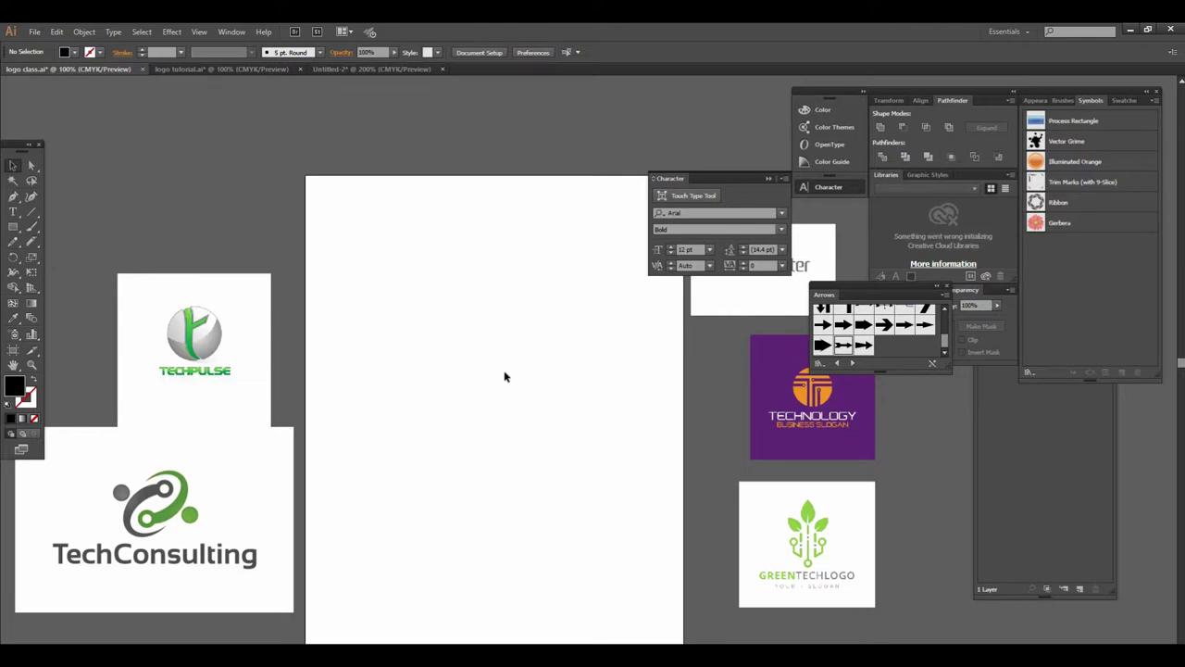
left_click_drag(501, 402, 545, 398)
left_click(593, 370, "alt")
left_click(552, 379)
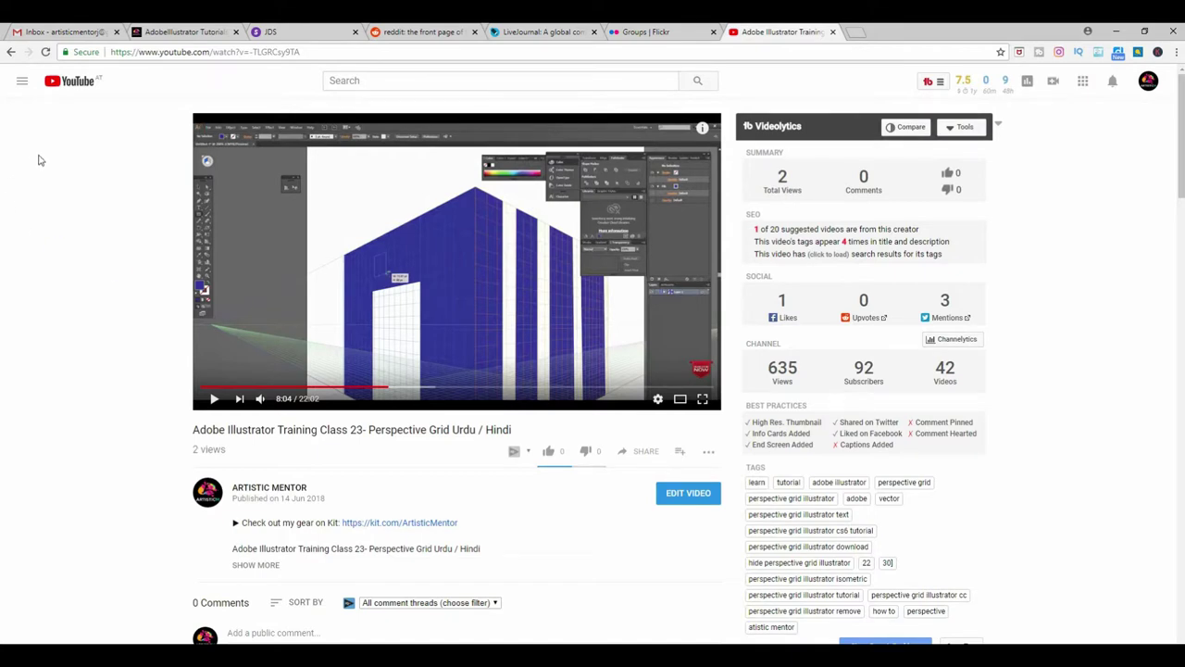
- Go back to the channel's playlists and preview the 'Tip of the day in illustrator tutorials 2018' playlist
left_click(11, 52)
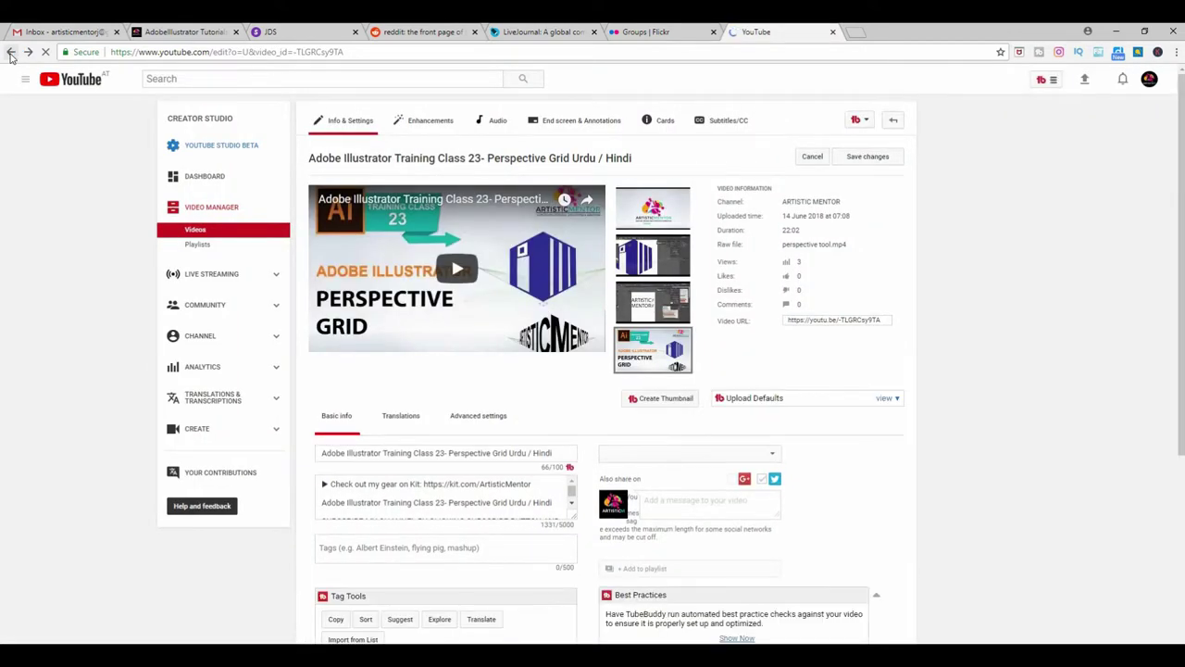
left_click(11, 51)
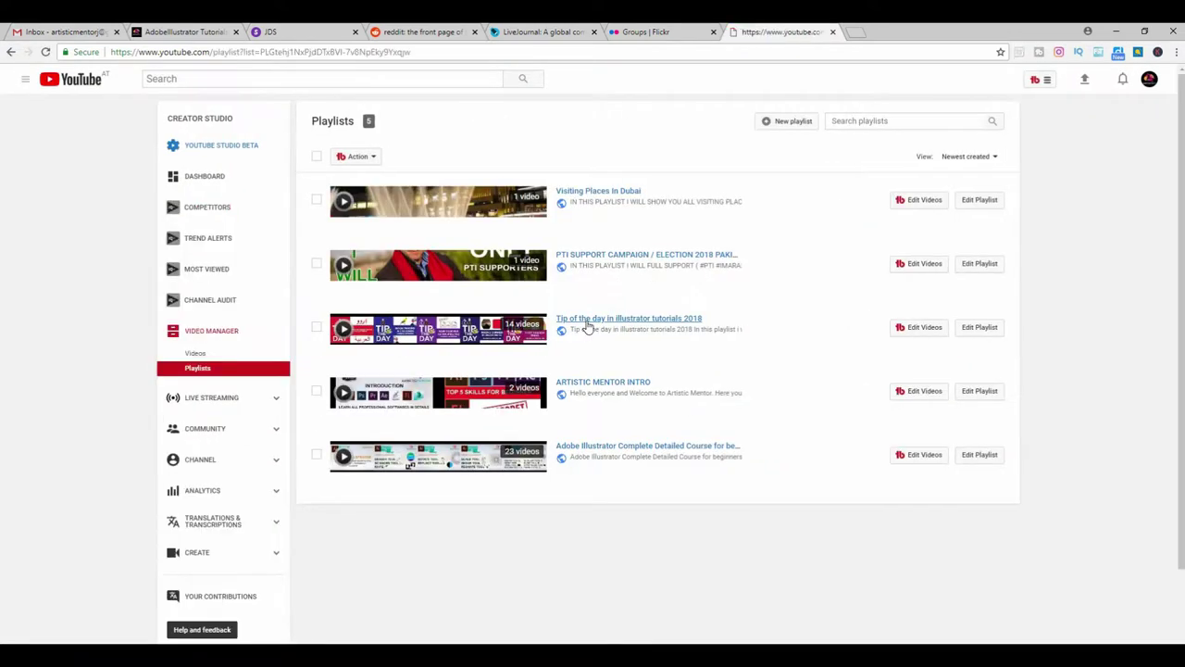
left_click(587, 323)
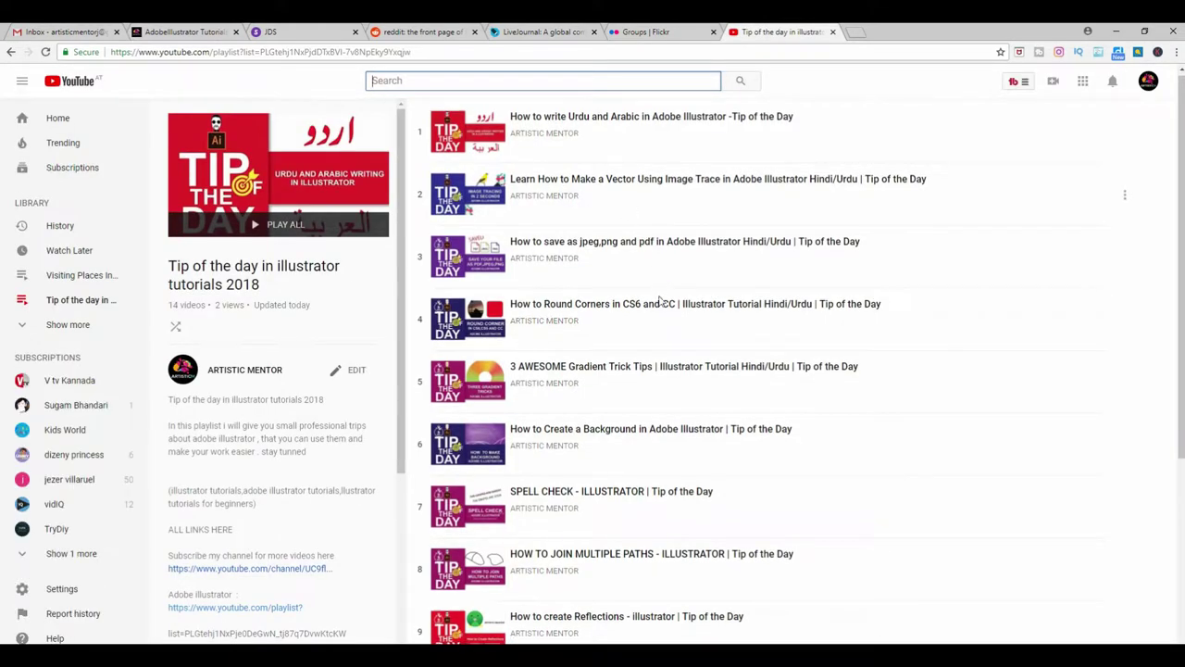
scroll(543, 188, "down", 3)
scroll(544, 188, "down", 1)
left_click(11, 52)
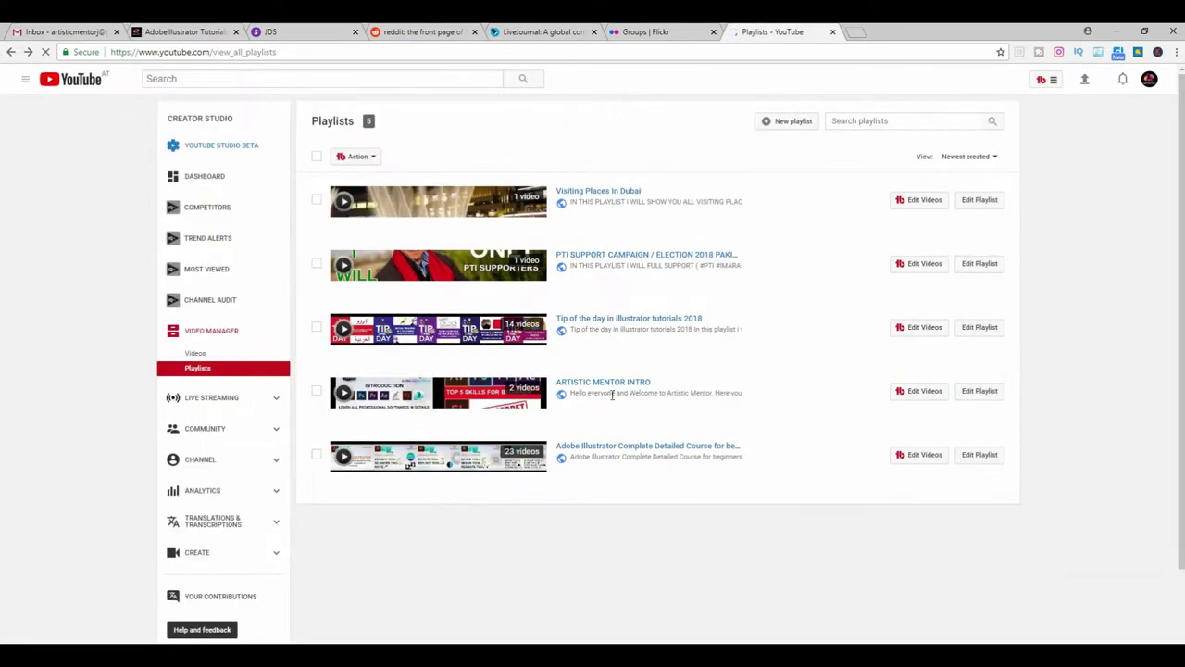
- Open the Adobe Illustrator complete course playlist and scroll through its 23 videos
left_click(624, 449)
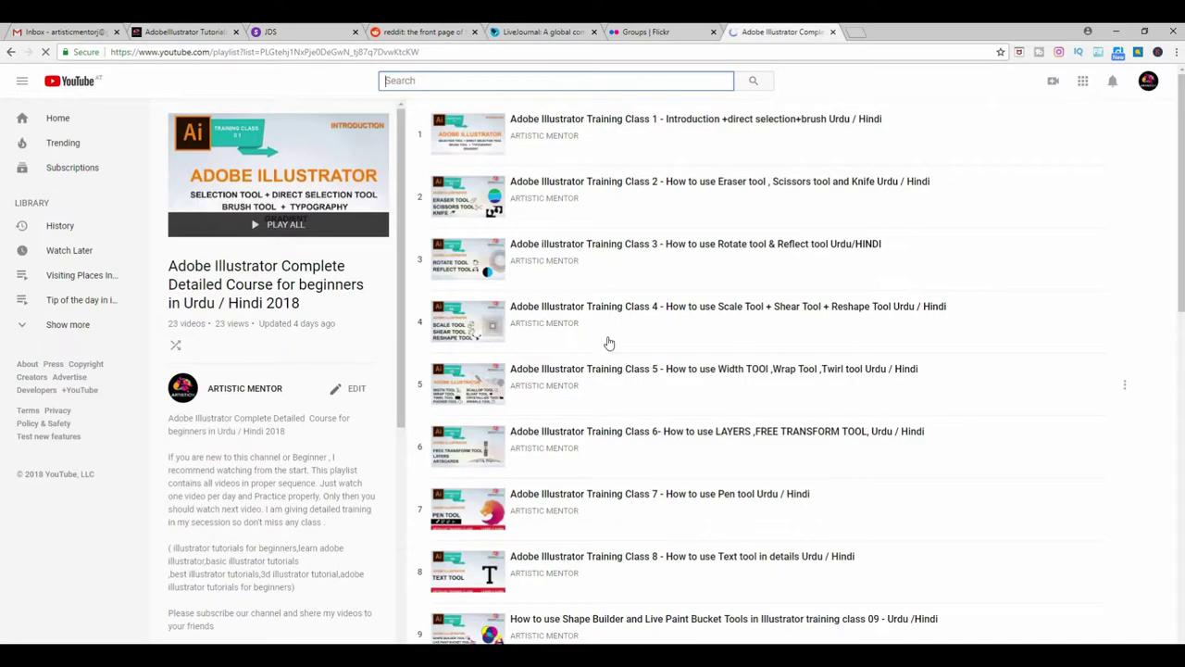
scroll(611, 371, "down", 2)
scroll(606, 351, "down", 3)
scroll(607, 356, "down", 5)
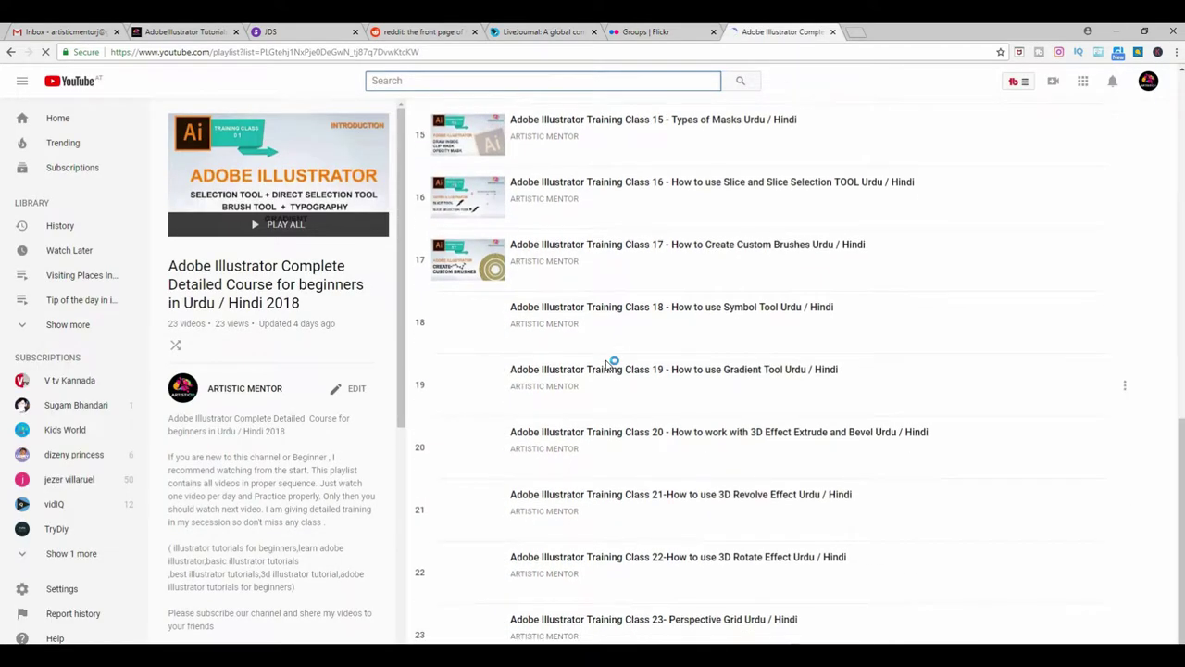
scroll(659, 368, "up", 4)
scroll(658, 367, "up", 5)
scroll(598, 336, "down", 2)
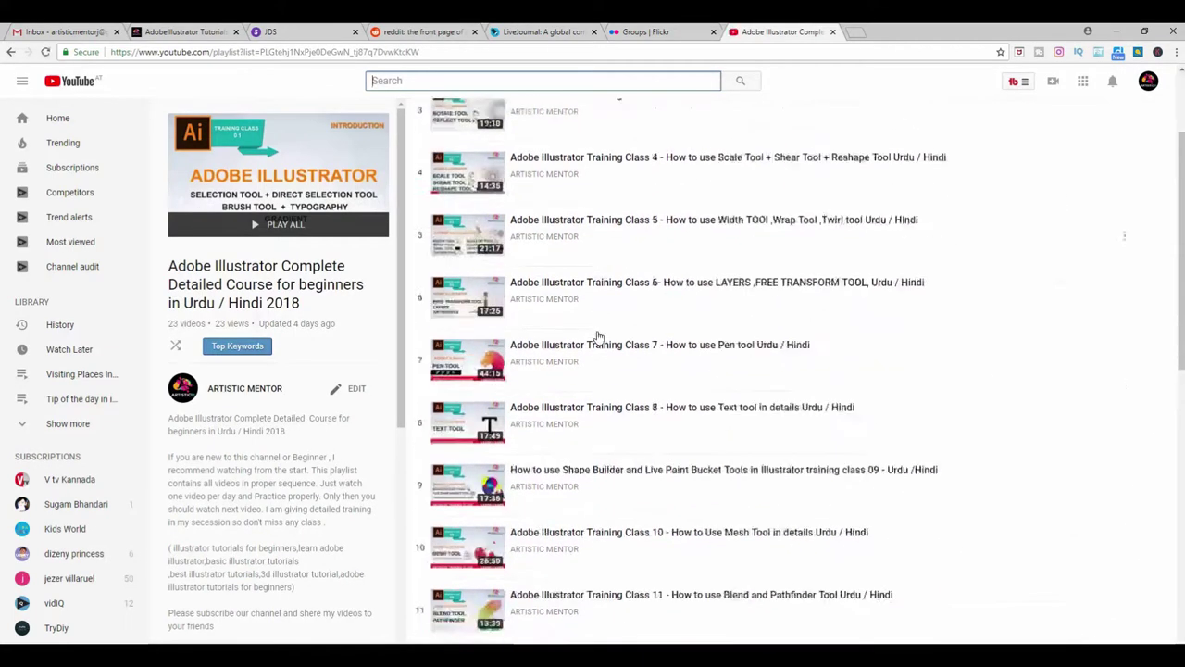
scroll(599, 337, "down", 3)
scroll(598, 338, "down", 4)
scroll(598, 339, "up", 3)
scroll(598, 339, "up", 4)
scroll(598, 339, "up", 3)
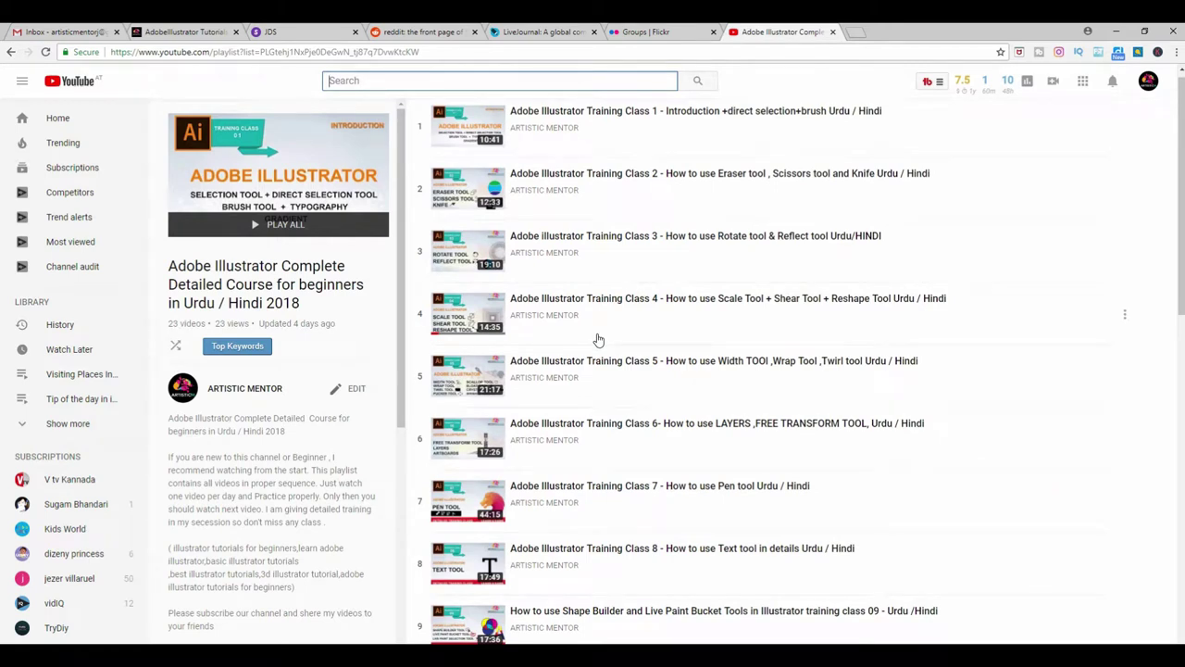
scroll(598, 339, "down", 3)
scroll(598, 339, "down", 5)
scroll(593, 246, "up", 3)
scroll(741, 252, "up", 4)
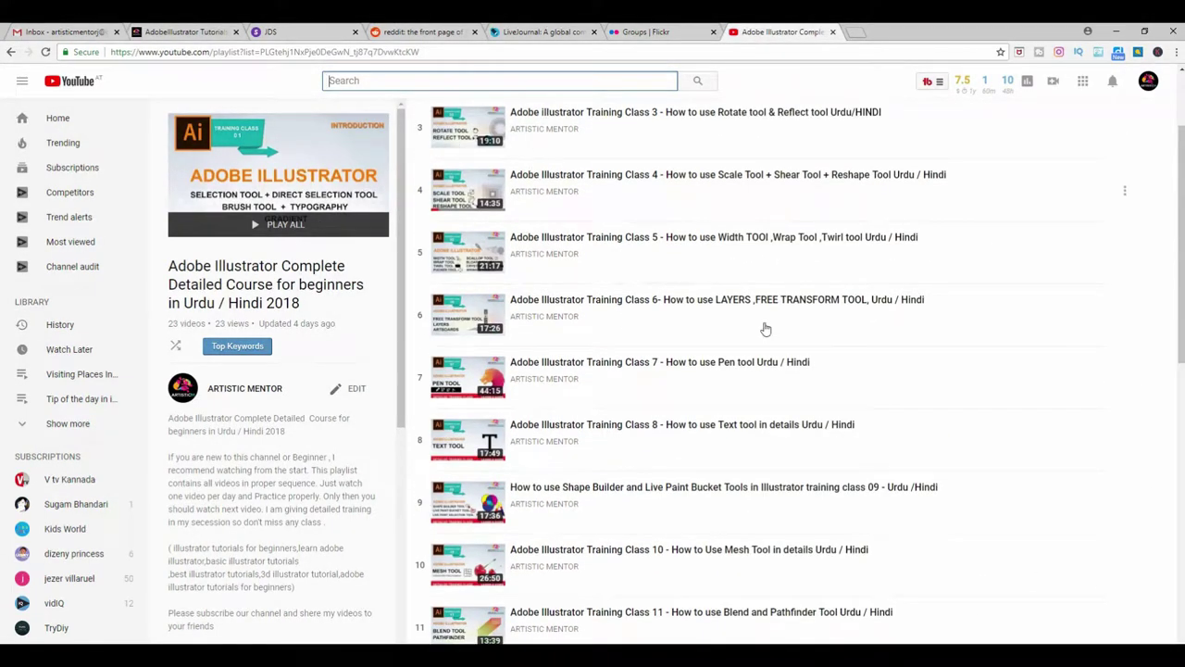
scroll(648, 333, "down", 3)
scroll(628, 352, "down", 2)
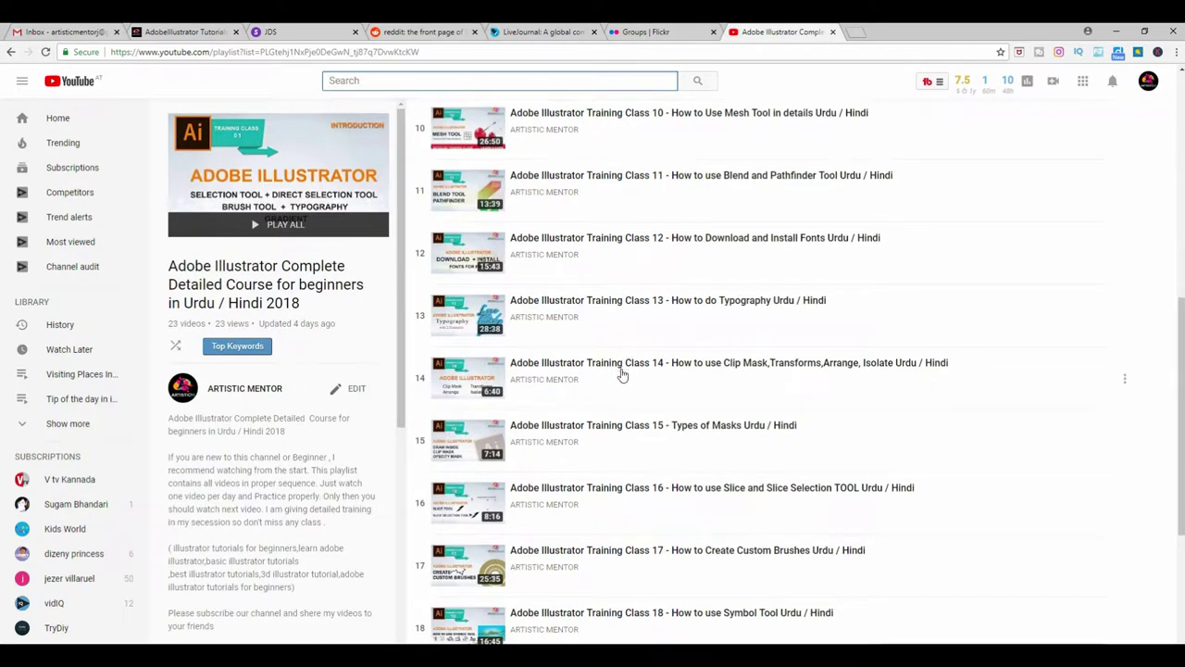
scroll(620, 376, "down", 3)
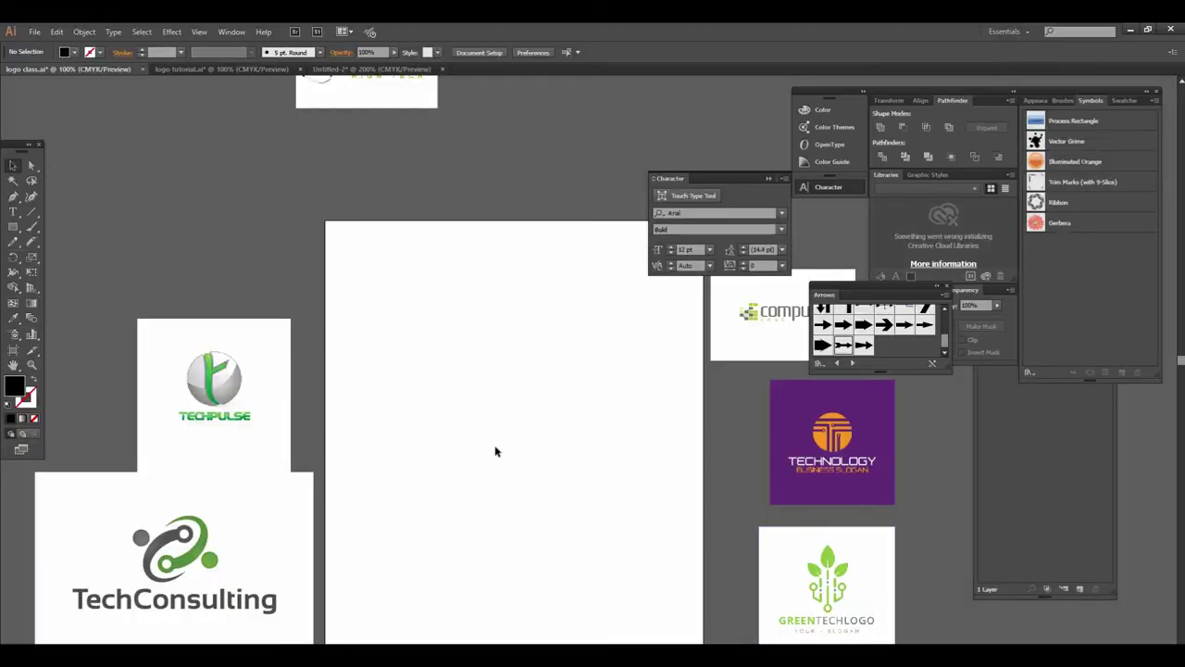
scroll(500, 378, "down", 2)
scroll(574, 392, "down", 3)
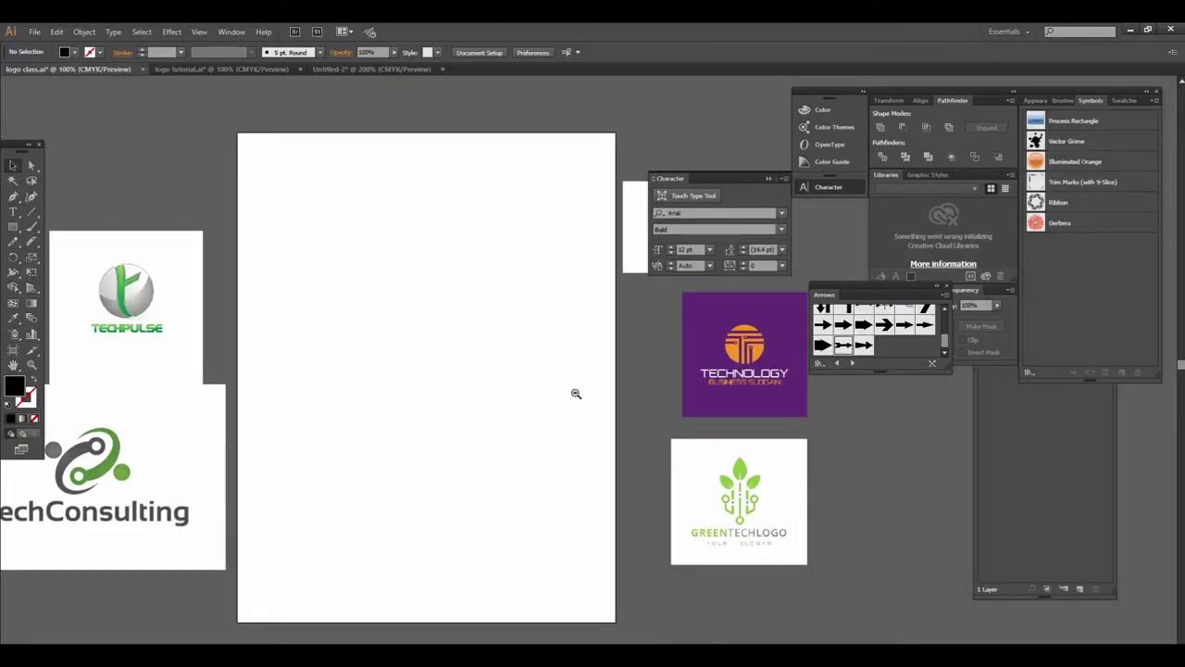
key("ctrl+minus")
left_click_drag(532, 389, 551, 425)
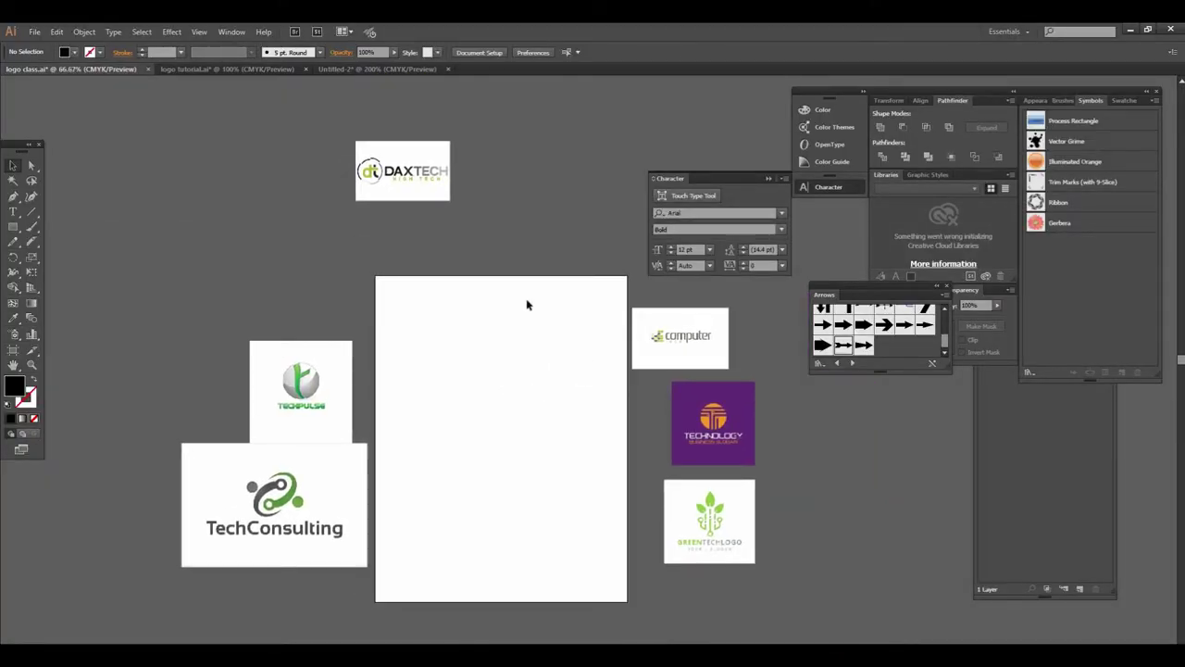
scroll(581, 386, "up", 2)
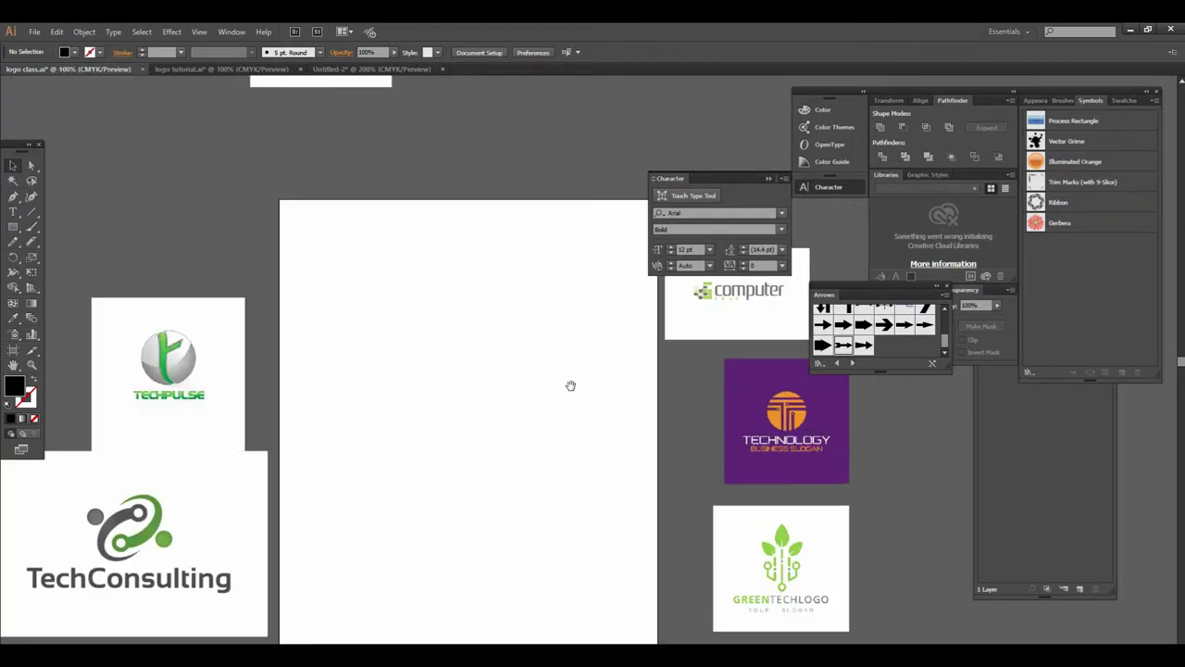
scroll(561, 342, "down", 2)
left_click_drag(560, 345, 555, 355)
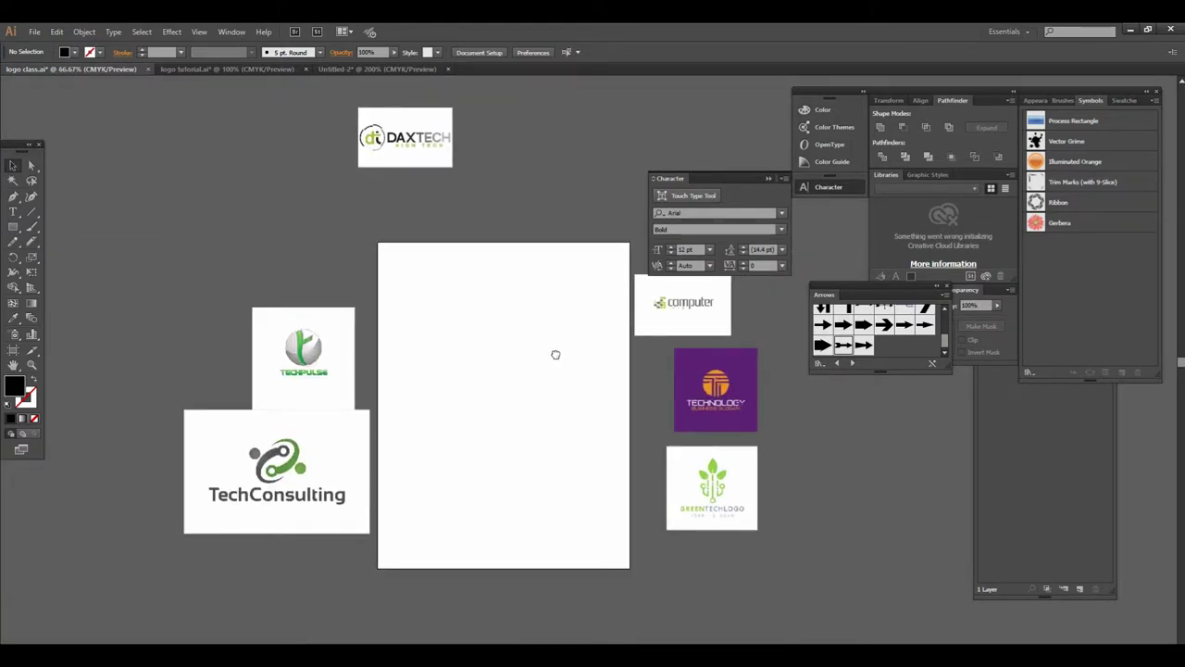
left_click(597, 360)
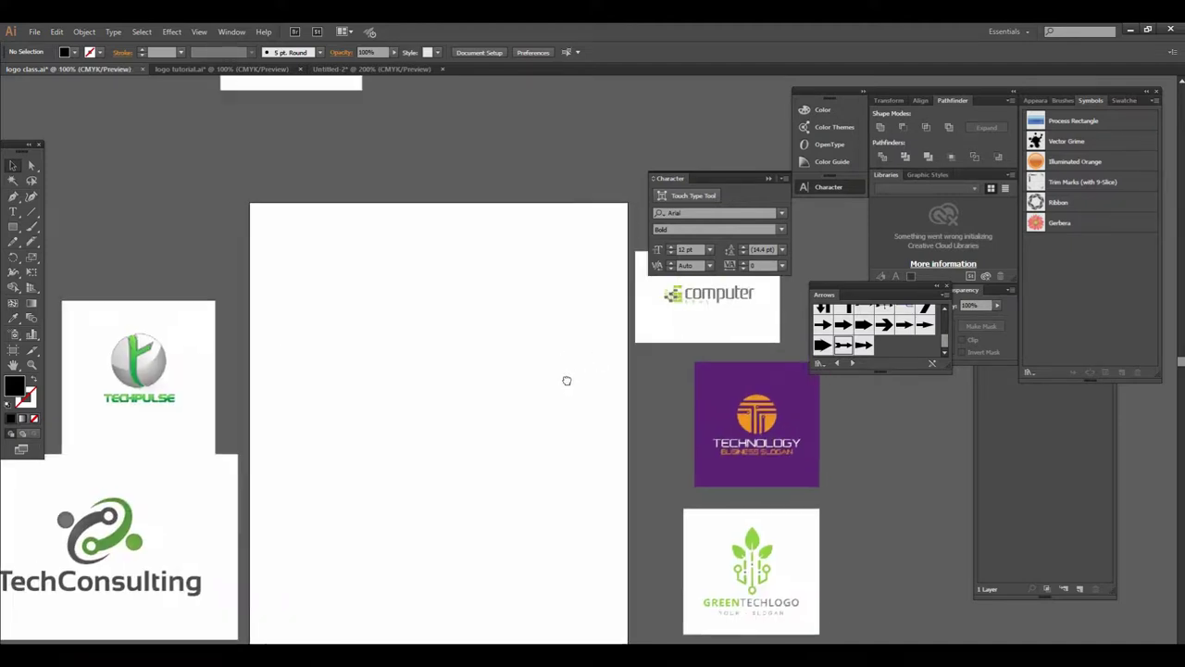
left_click(13, 212)
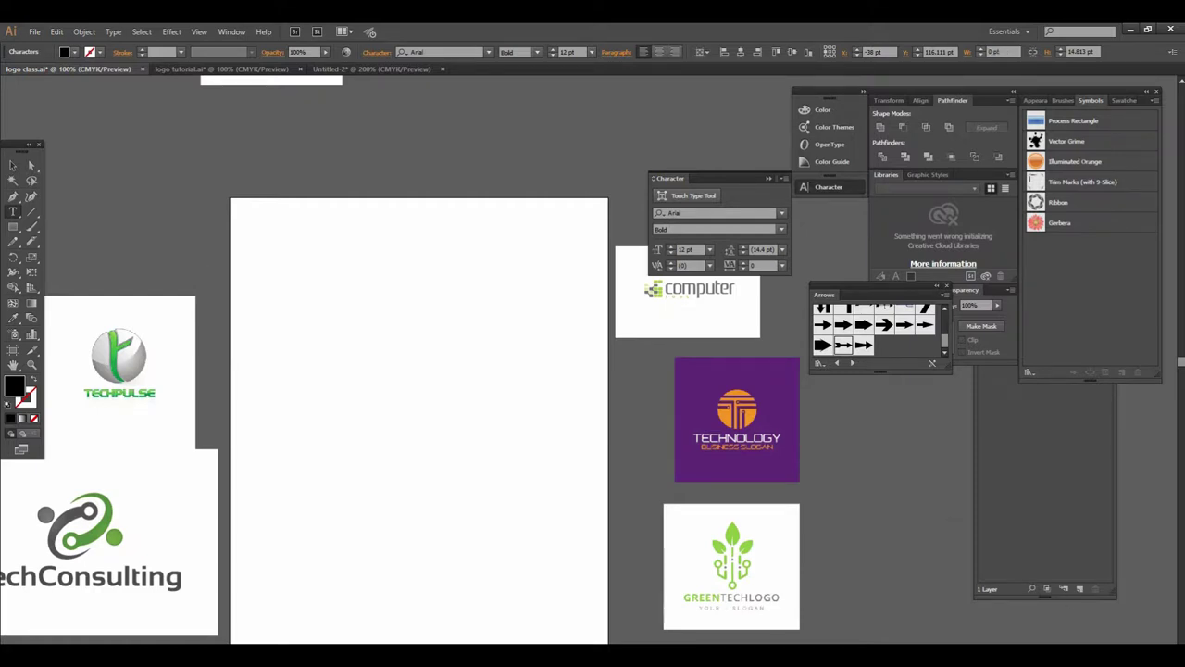
- Switch the typing language to English, then scale 'm tech' up and move it to the artboard's upper centre
key("super+space")
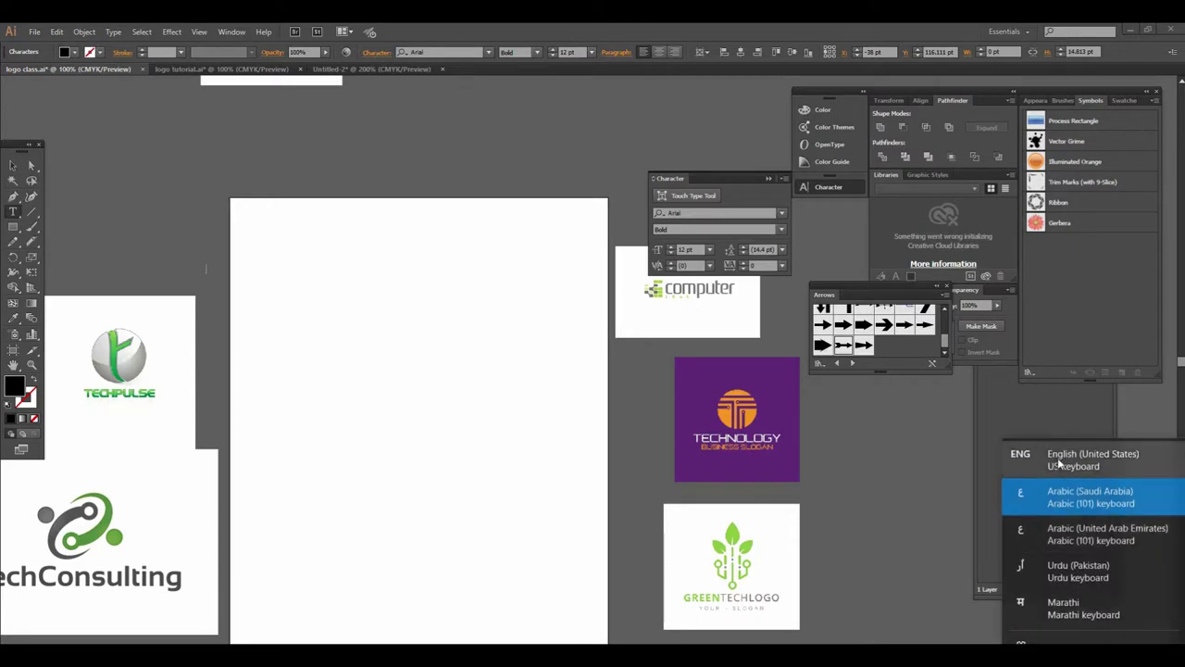
left_click(1060, 458)
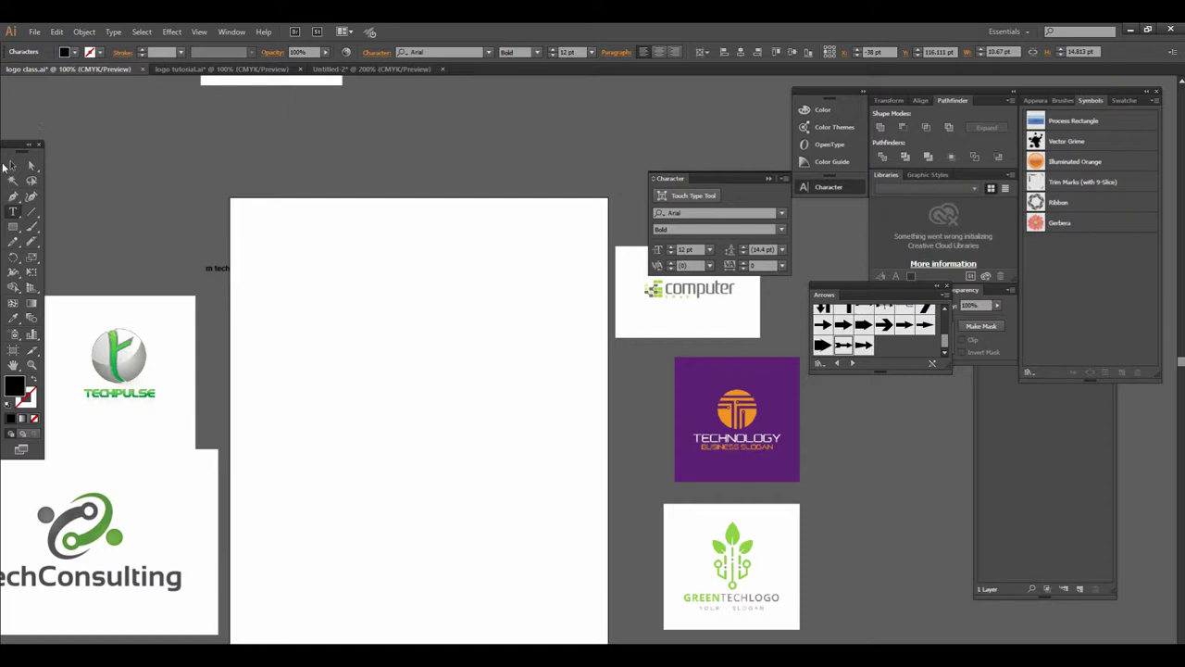
left_click(11, 164)
left_click(217, 268)
mouse_move(237, 274)
left_mouse_down()
mouse_move(323, 304)
mouse_move(407, 264)
left_mouse_up()
left_click_drag(450, 339, 415, 352)
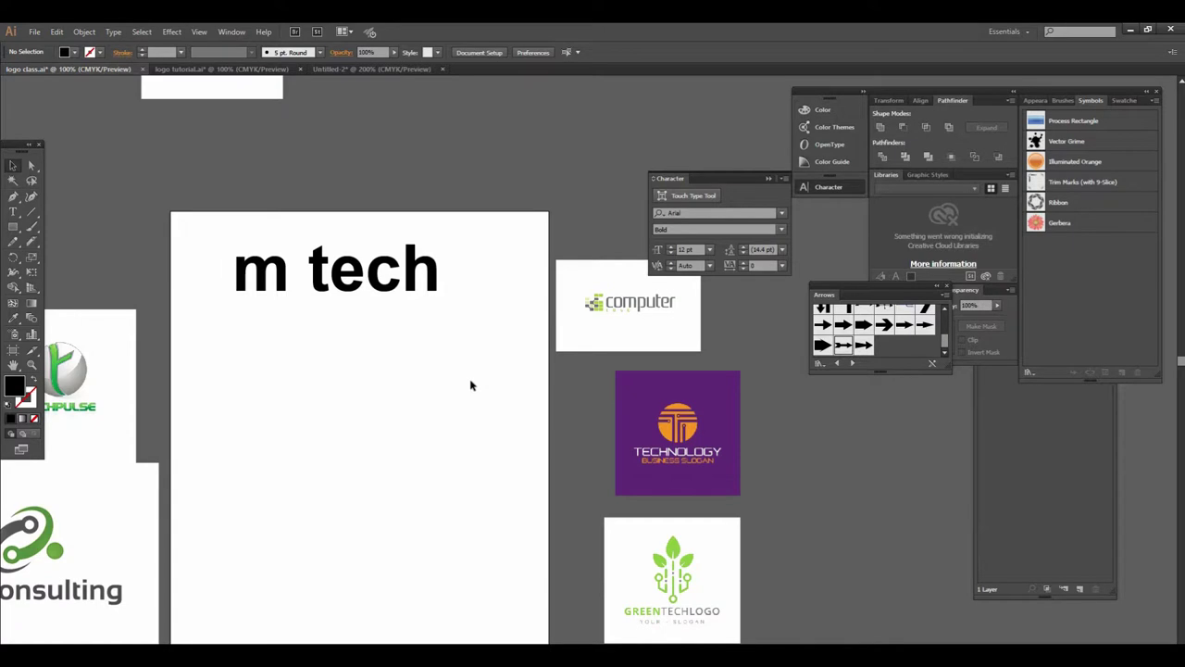
- Zoom in and out repeatedly to compare 'm tech' with the surrounding reference logos
key("ctrl+minus")
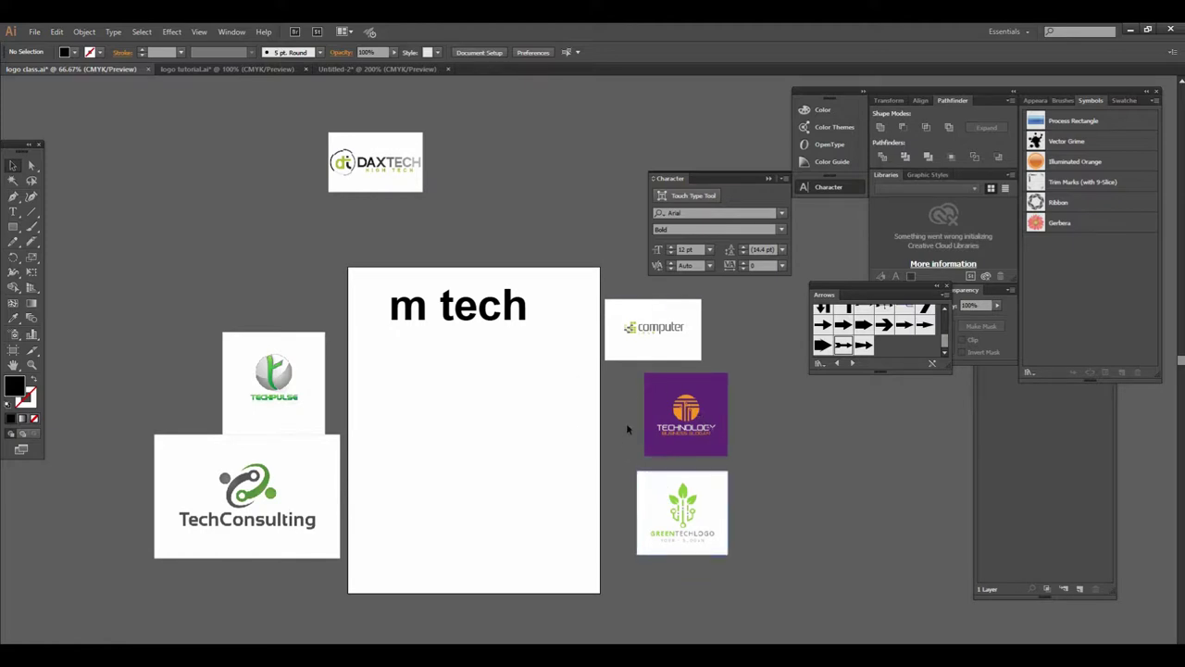
key("ctrl+plus")
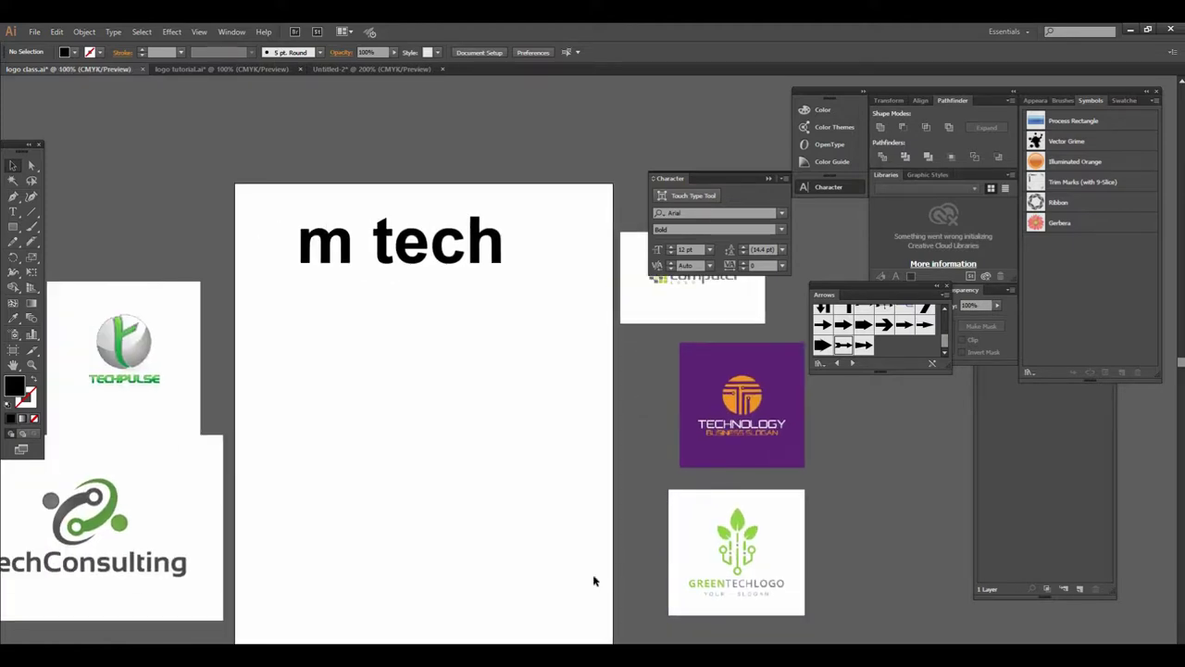
key("ctrl+minus")
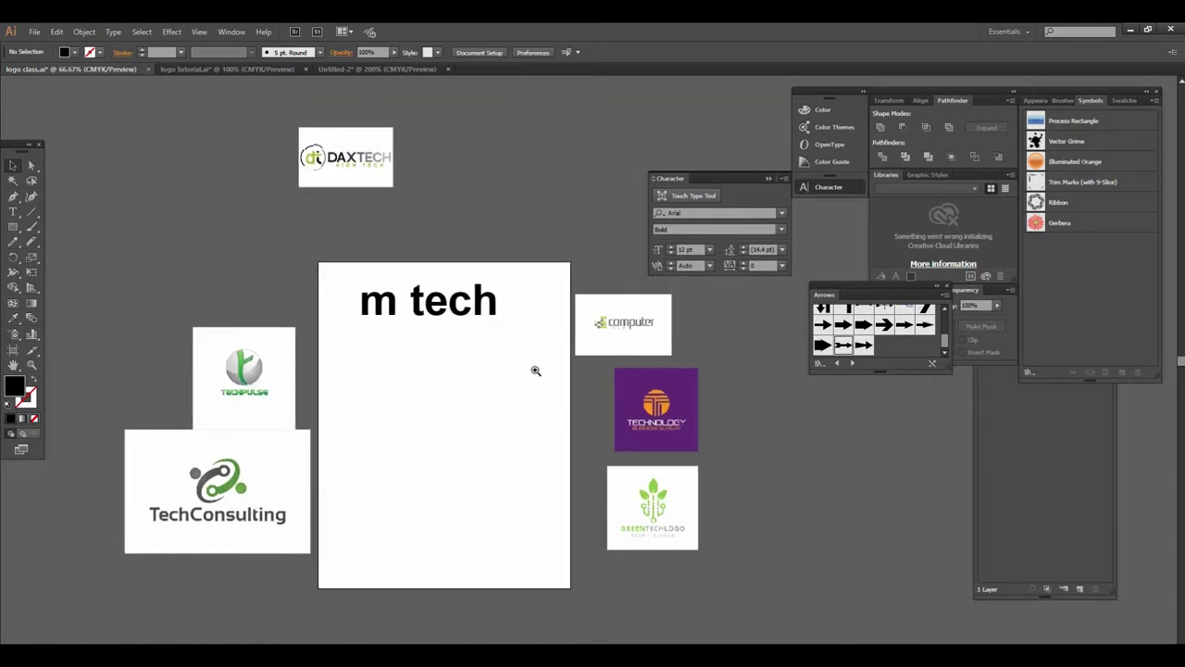
key("ctrl+plus")
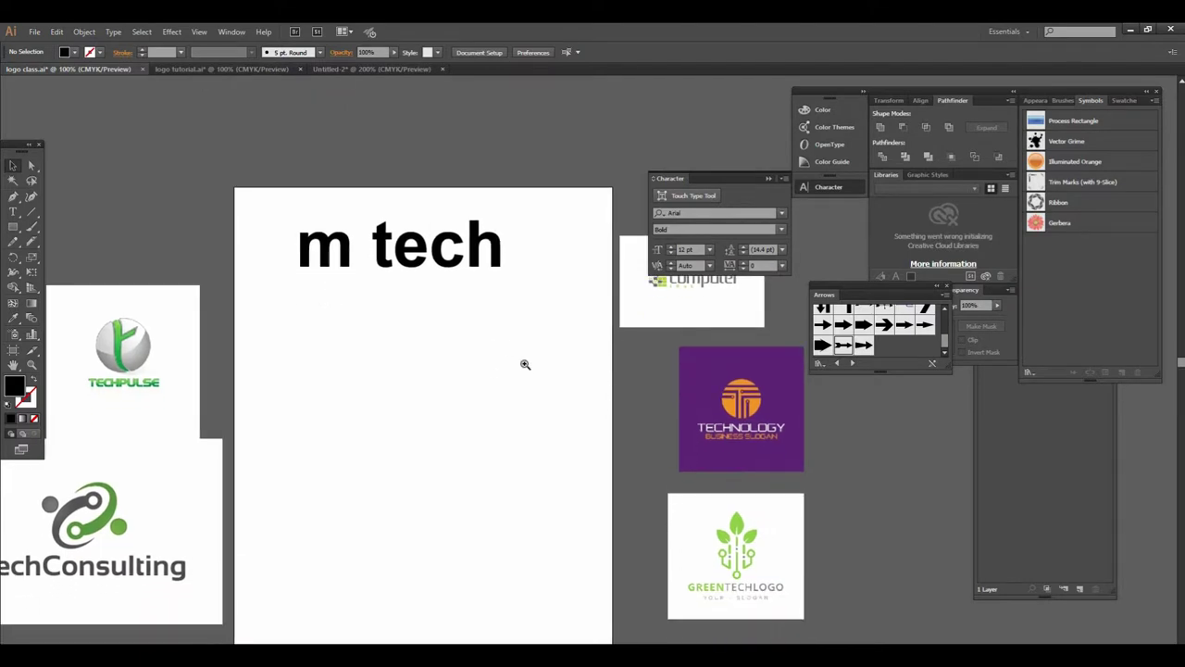
key("ctrl+minus")
key("ctrl+plus")
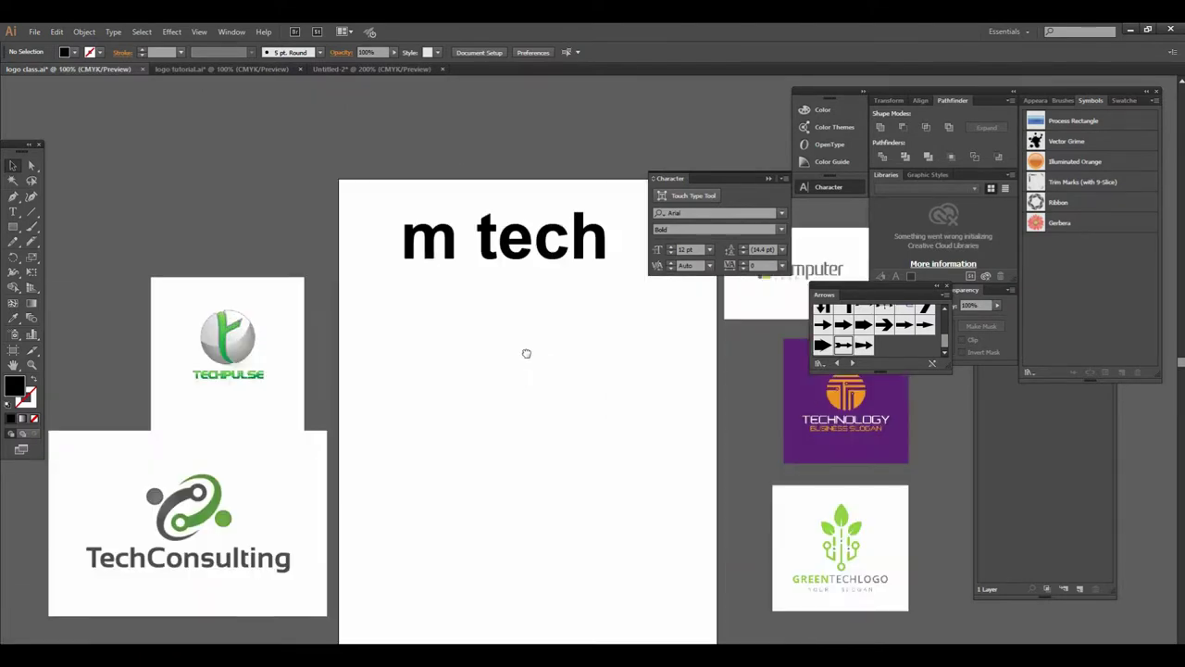
key("ctrl+minus")
key("ctrl+plus")
key("ctrl+minus")
key("ctrl+plus")
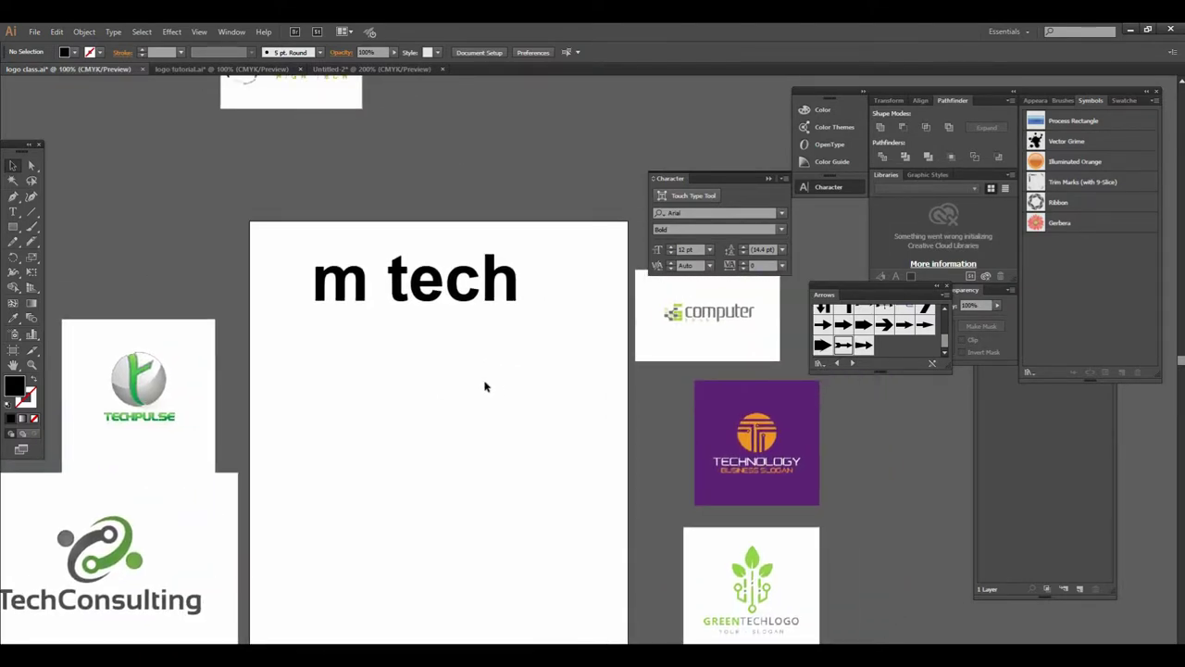
key("ctrl+minus")
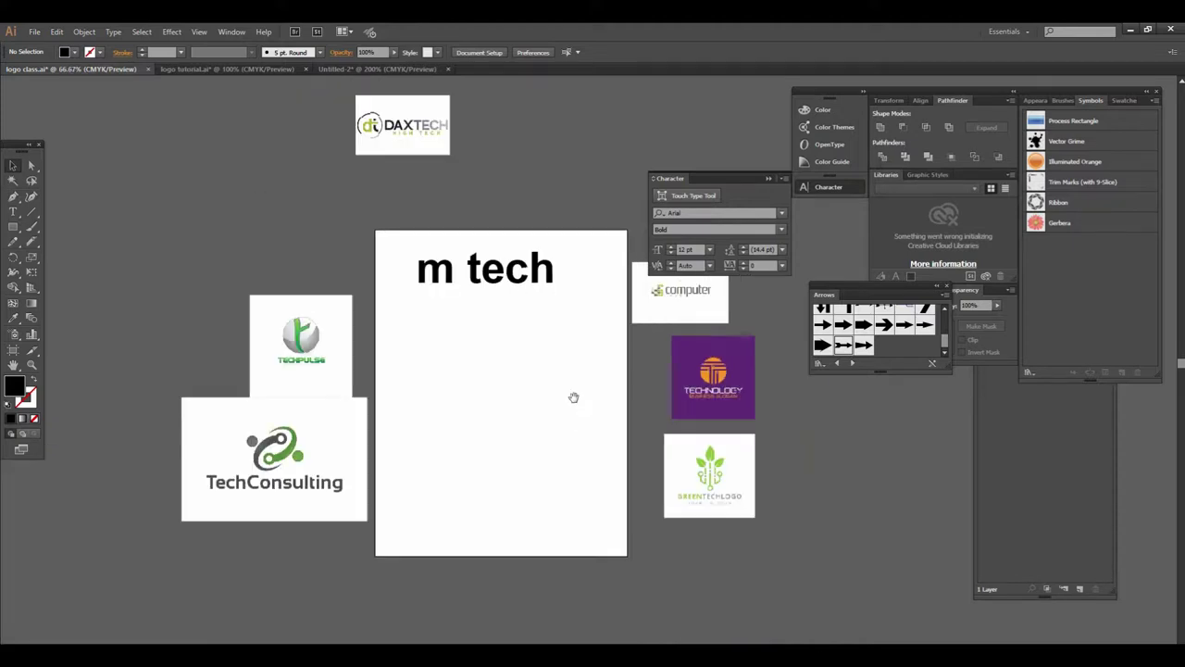
key("ctrl+plus")
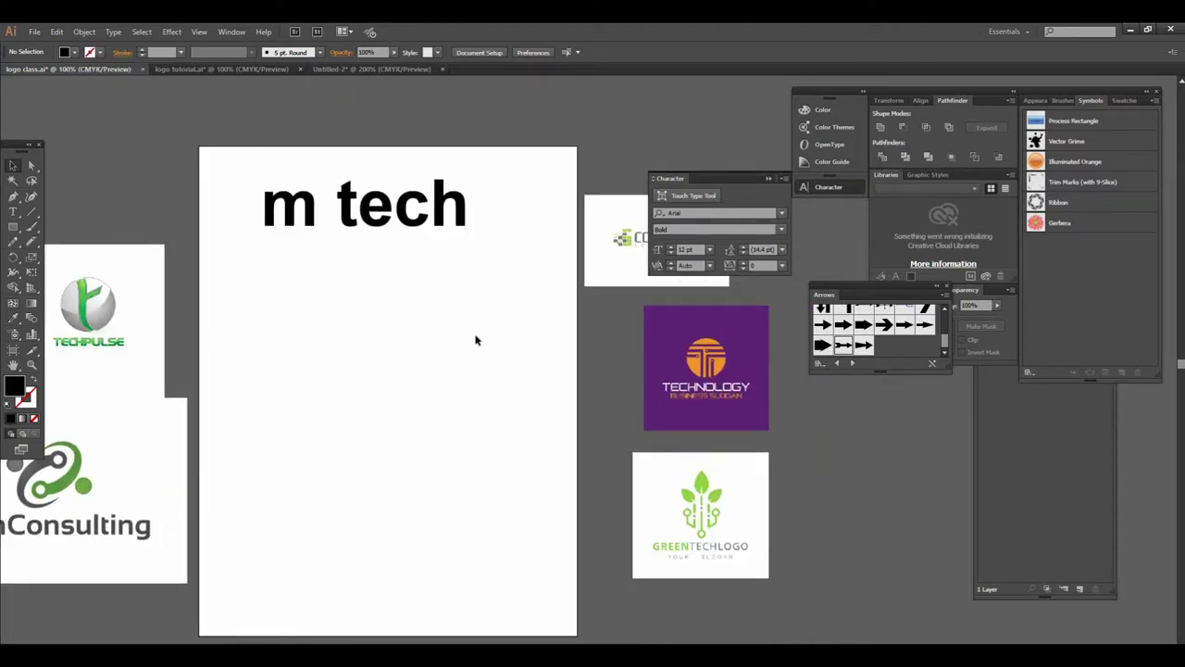
key("ctrl+plus")
left_click(13, 211)
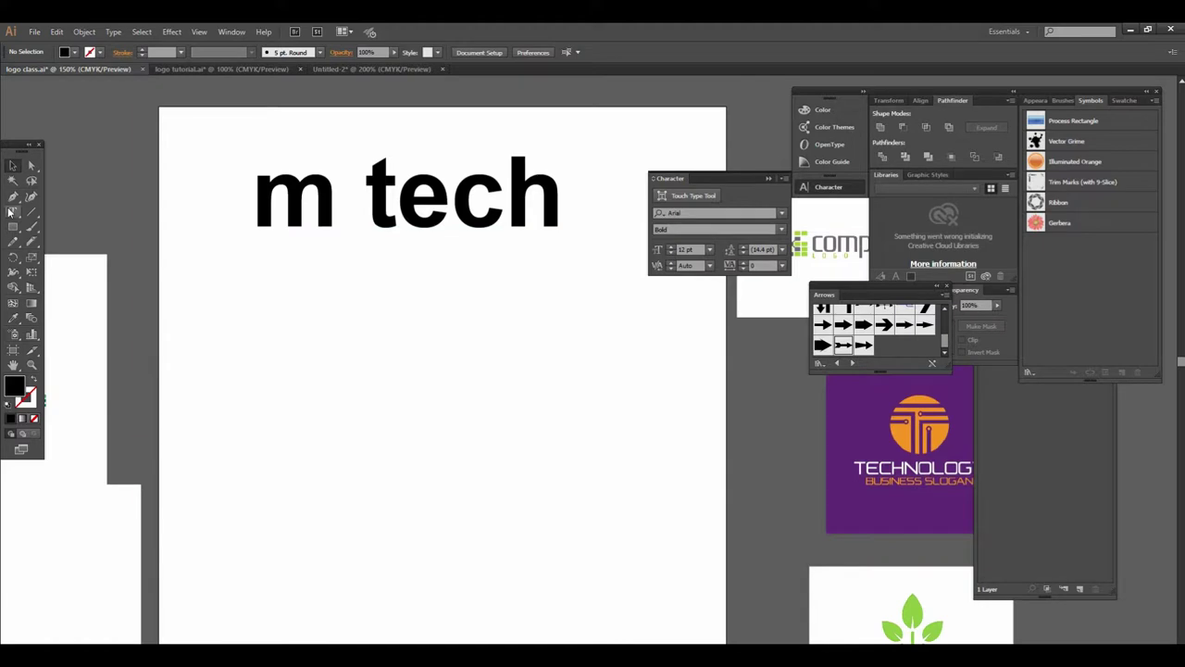
- Type 'mt' below 'm tech' and enlarge it to about 166 pt
left_click(421, 422)
type("mt")
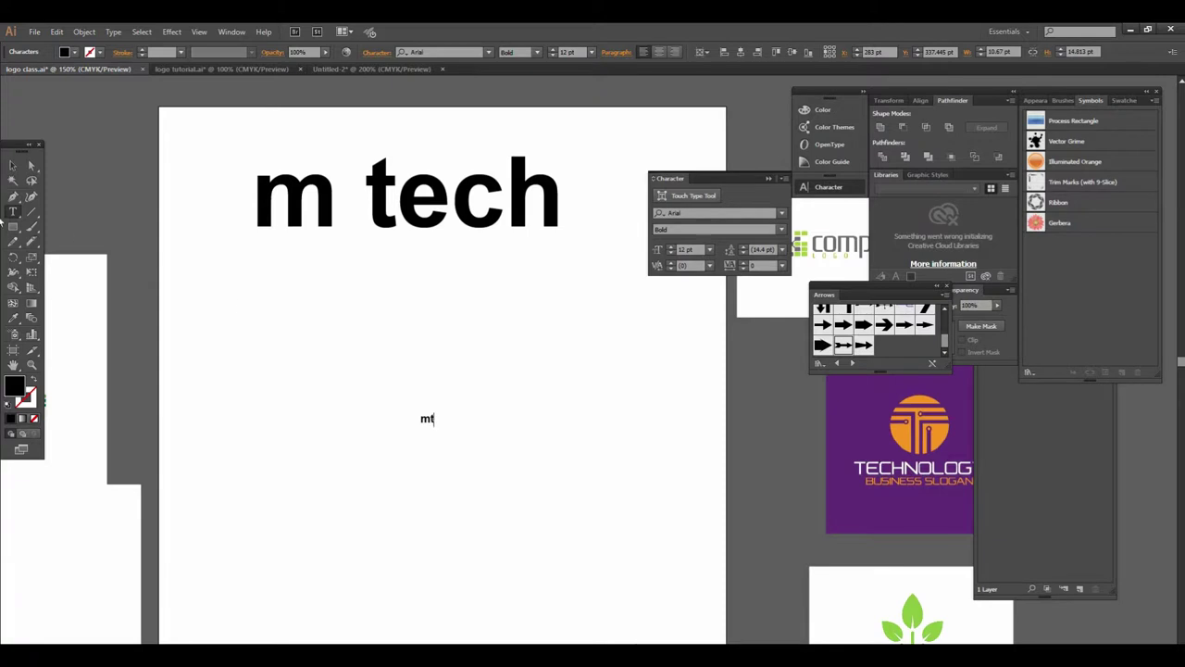
left_click(12, 165)
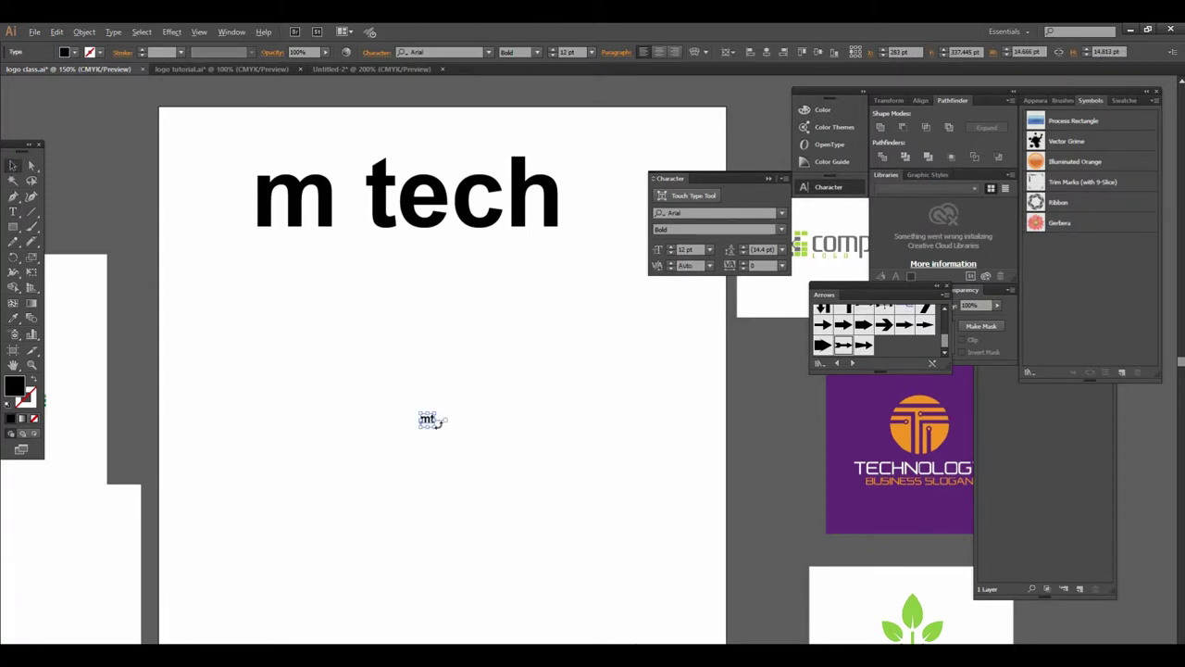
left_click_drag(434, 428, 550, 503)
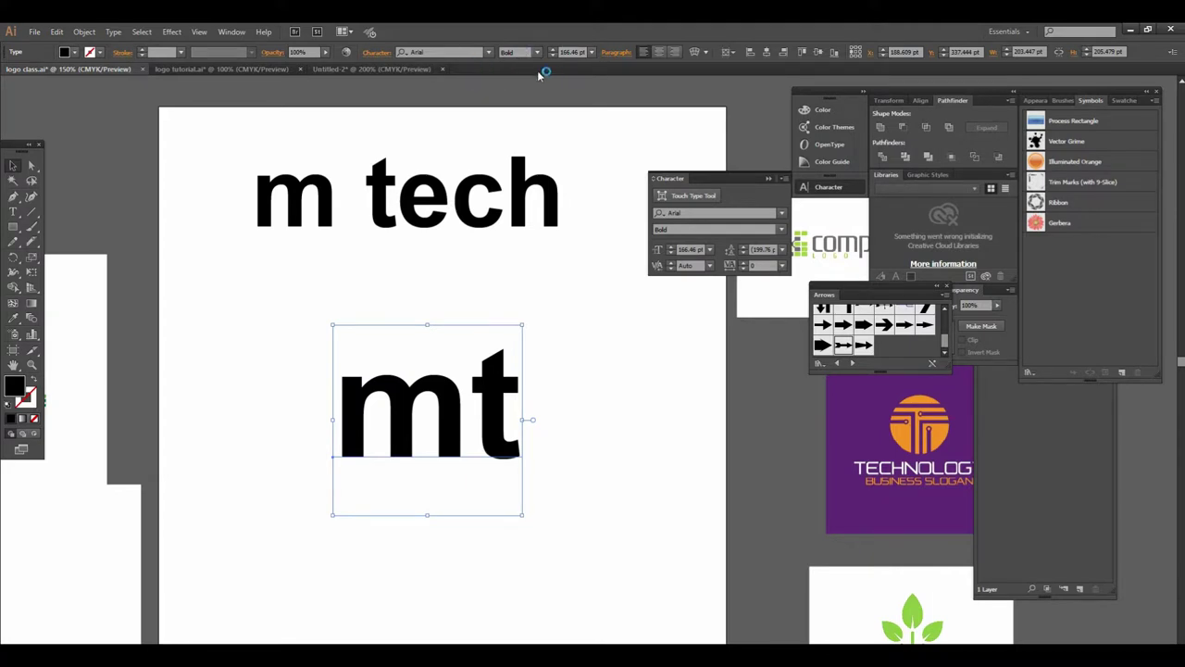
mouse_move(741, 175)
left_mouse_down()
mouse_move(773, 303)
mouse_move(860, 395)
left_mouse_up()
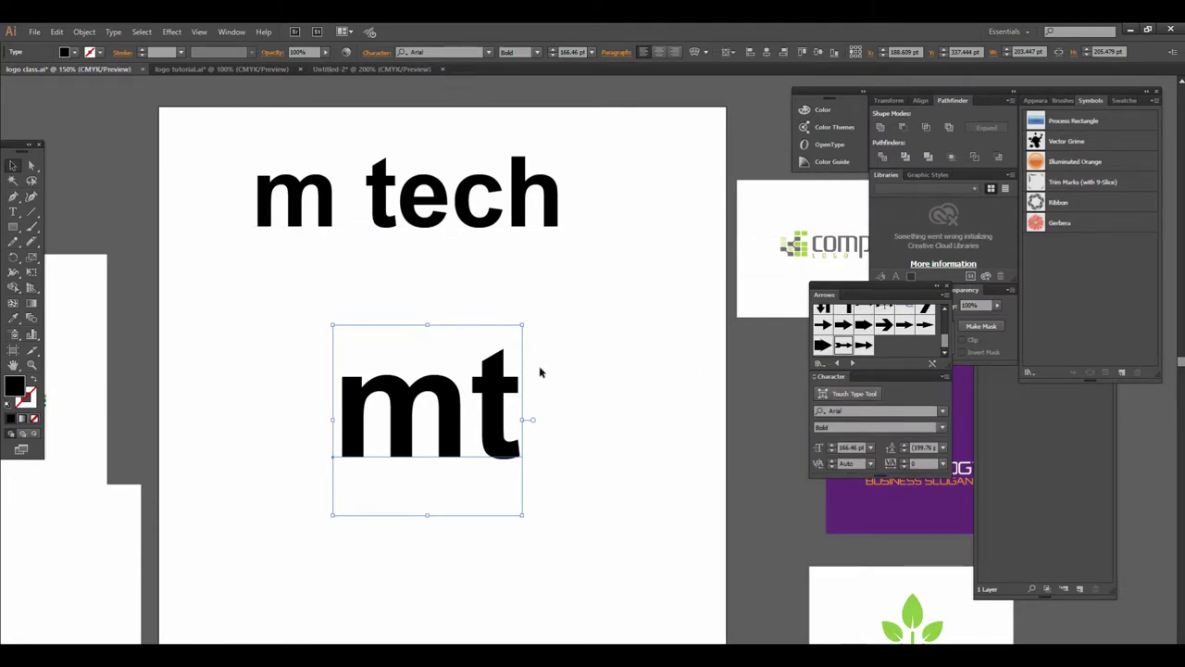
- Alt-drag a spare copy of 'mt' and move it down out of the way
mouse_move(498, 428)
left_mouse_down()
mouse_move(444, 364)
mouse_move(375, 344)
mouse_move(643, 469)
left_mouse_up()
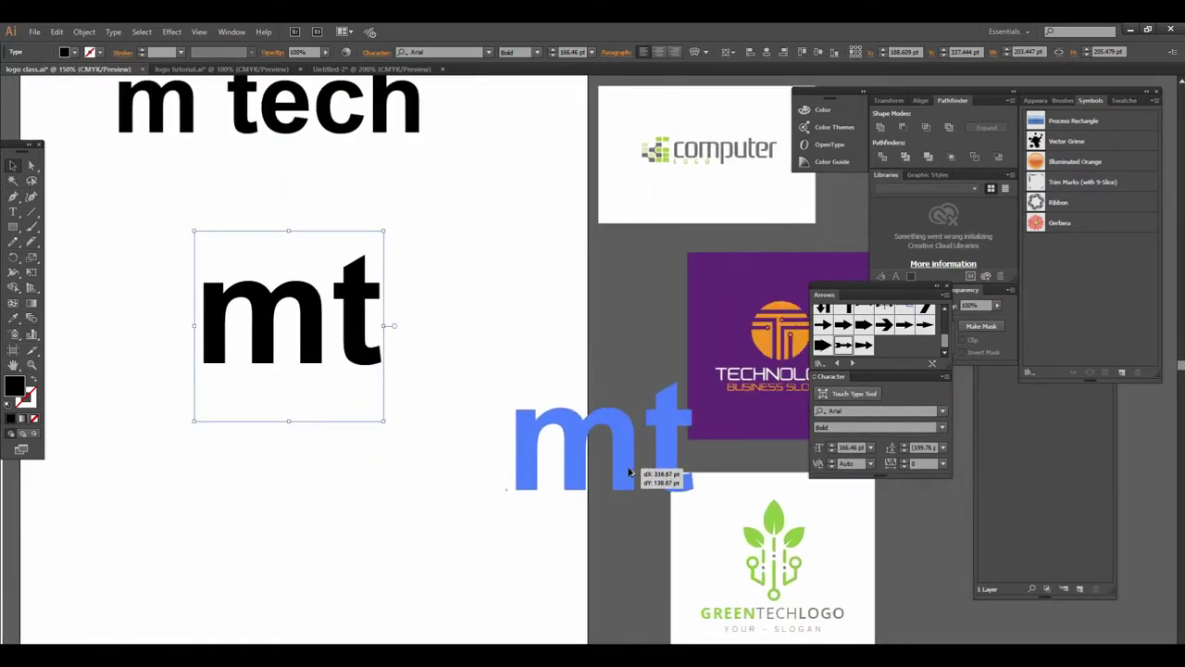
left_click_drag(375, 419, 630, 521)
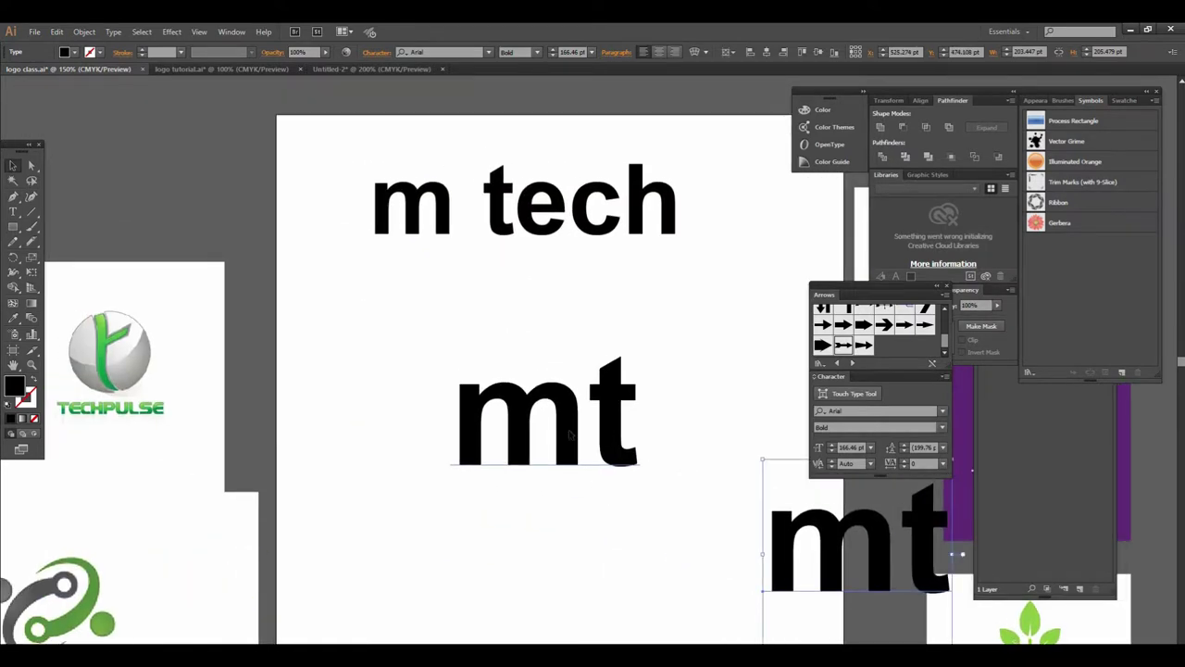
left_click(549, 381)
left_click_drag(503, 386, 463, 373)
left_click_drag(735, 439, 587, 397)
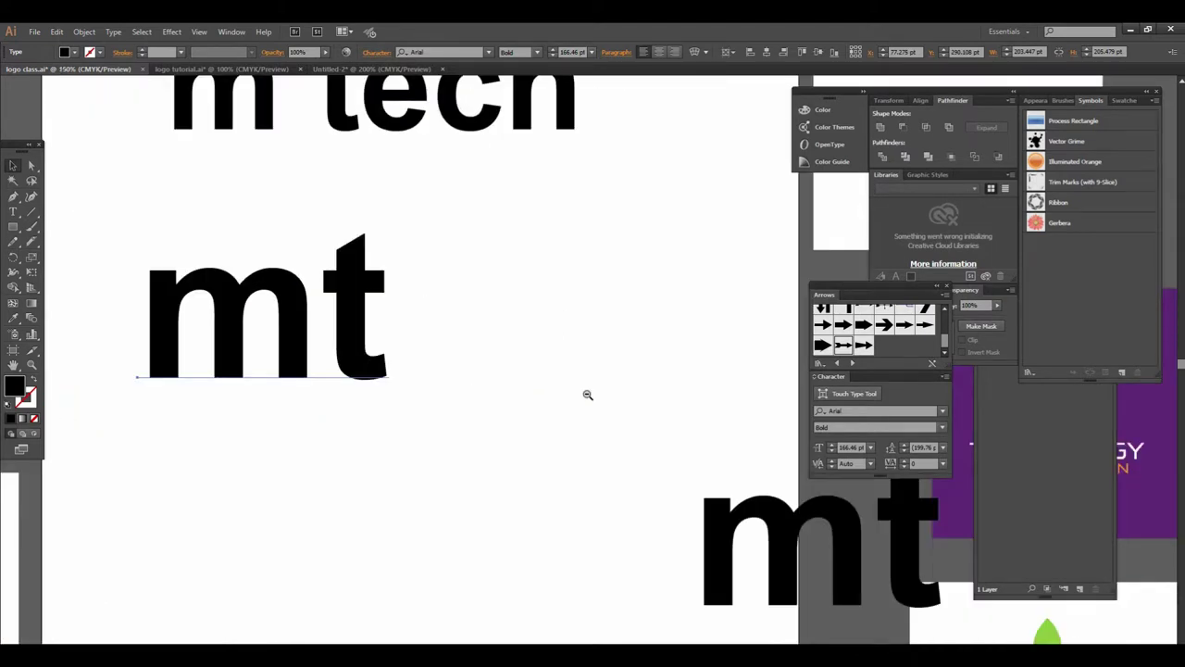
key("ctrl+1")
mouse_move(748, 441)
left_mouse_down()
mouse_move(781, 536)
mouse_move(844, 602)
left_mouse_up()
scroll(556, 338, "up", 2)
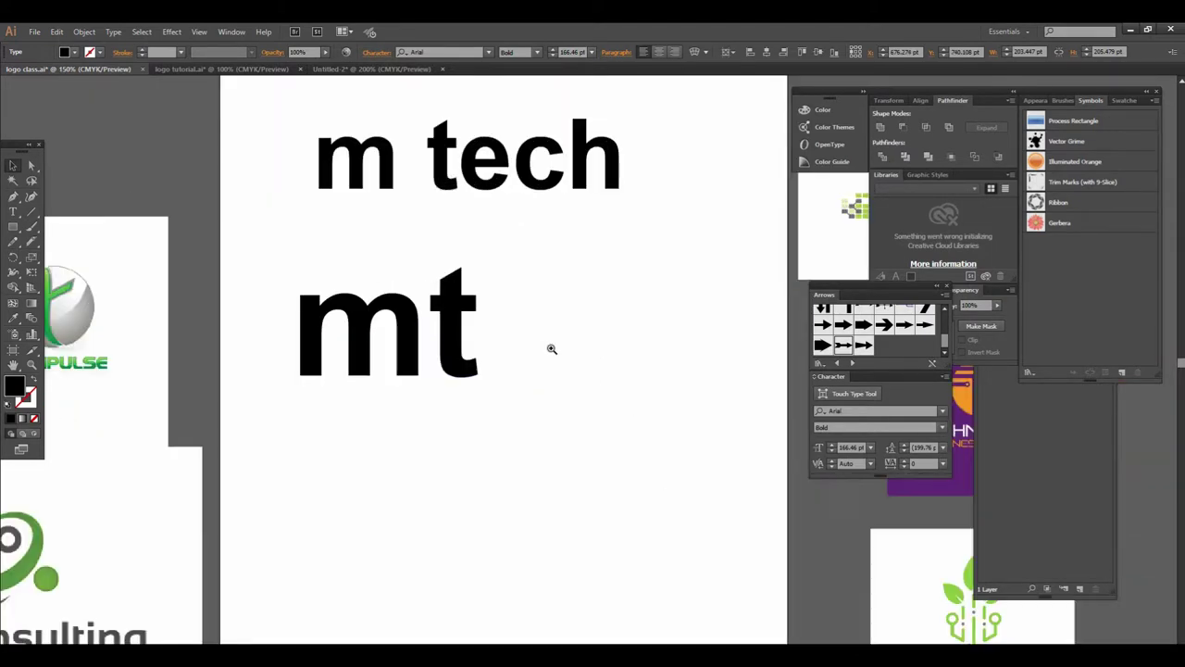
scroll(518, 436, "up", 2)
mouse_move(518, 436)
left_mouse_down()
mouse_move(603, 450)
mouse_move(401, 383)
mouse_move(343, 408)
left_mouse_up()
left_click_drag(430, 502, 436, 450)
- Convert the main 'mt' to outlines and ungroup the m and t letters
left_click(436, 450)
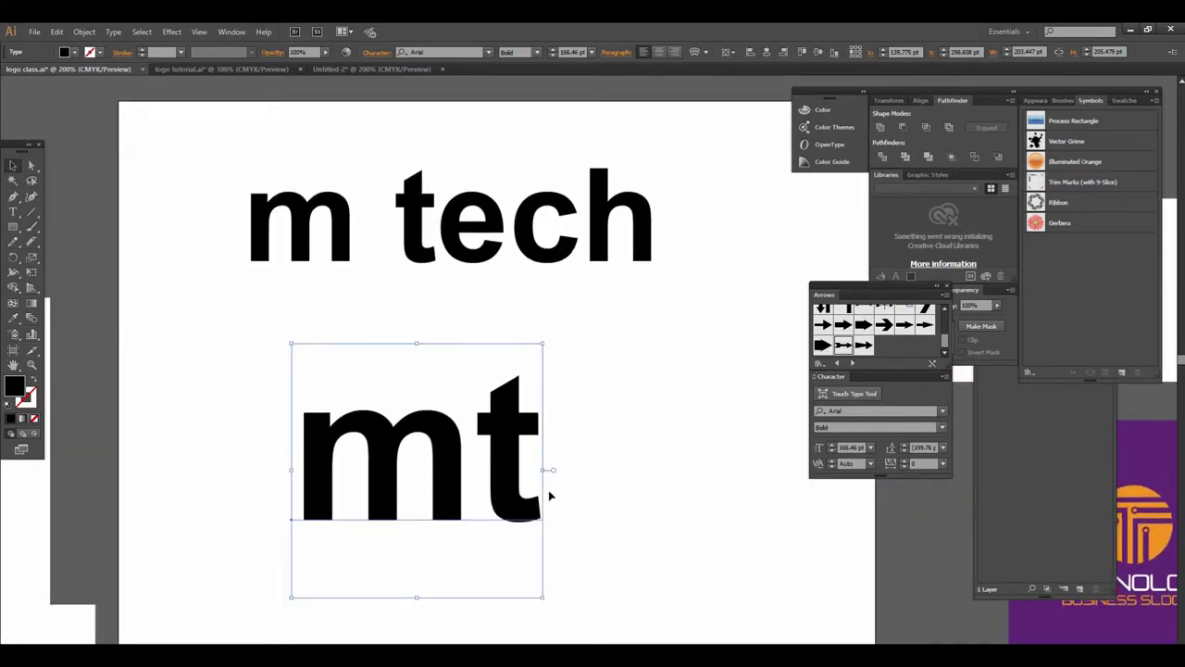
left_click_drag(530, 485, 523, 432)
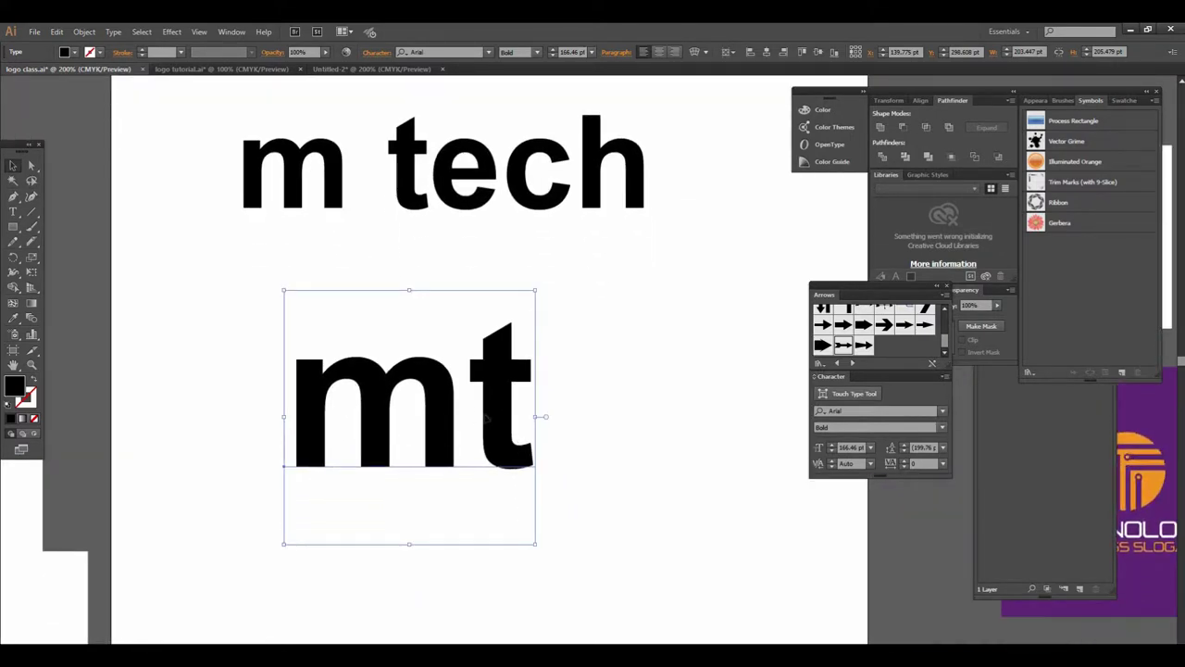
right_click(449, 400)
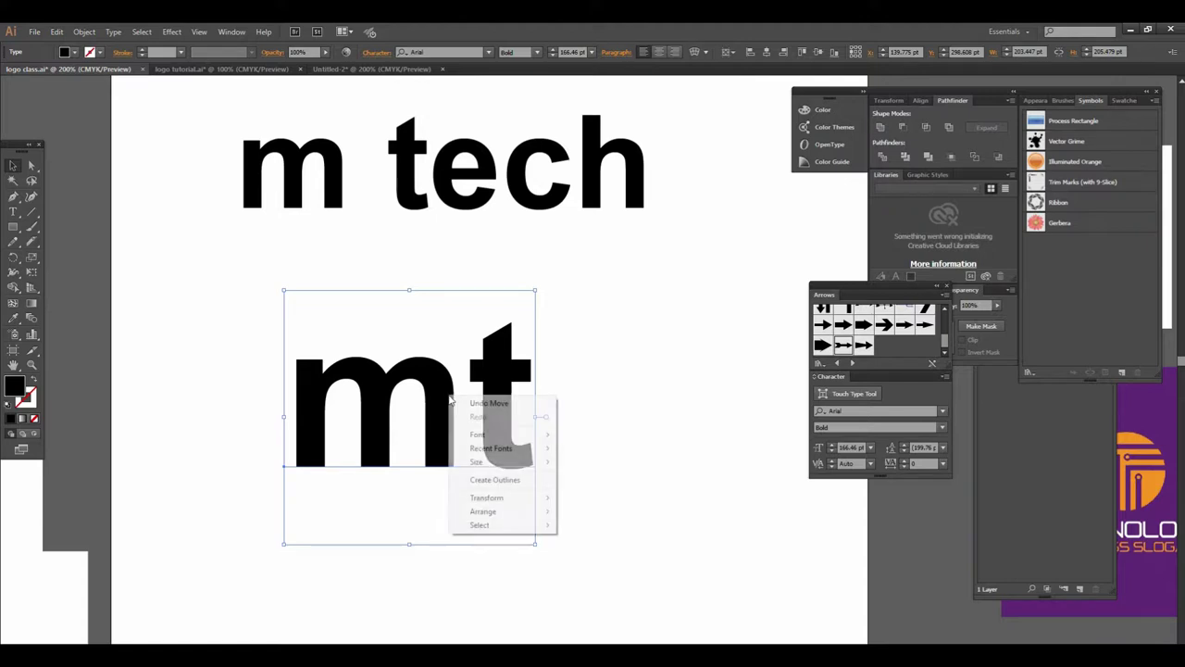
left_click(498, 481)
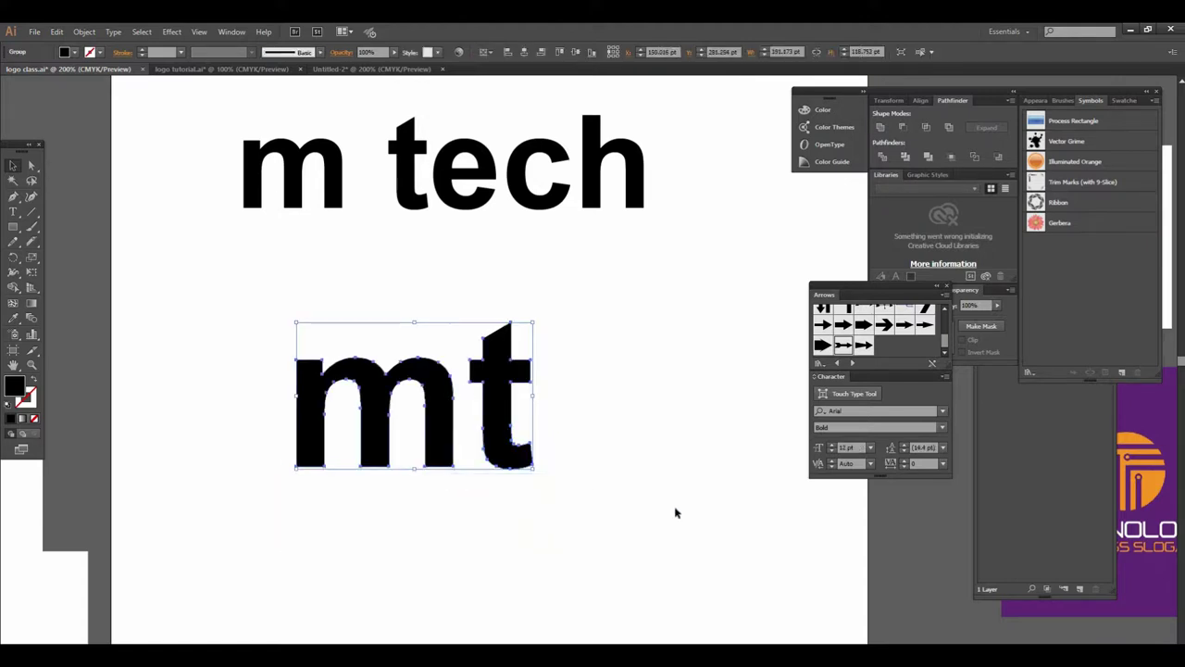
left_click(652, 528)
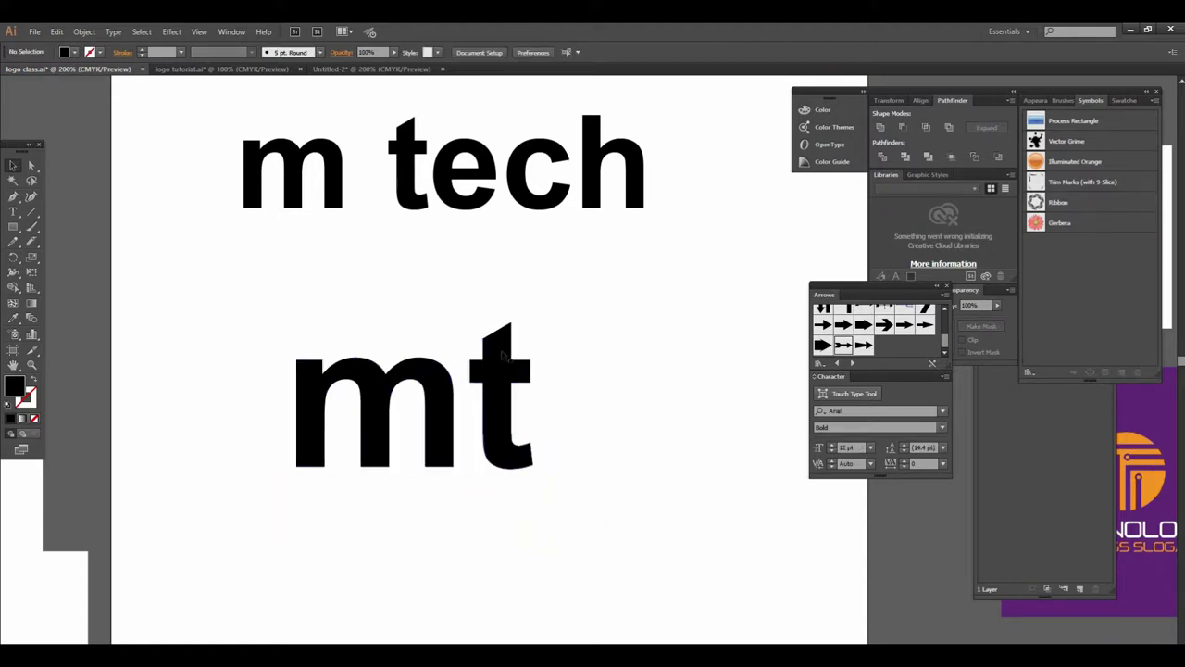
left_click(531, 378)
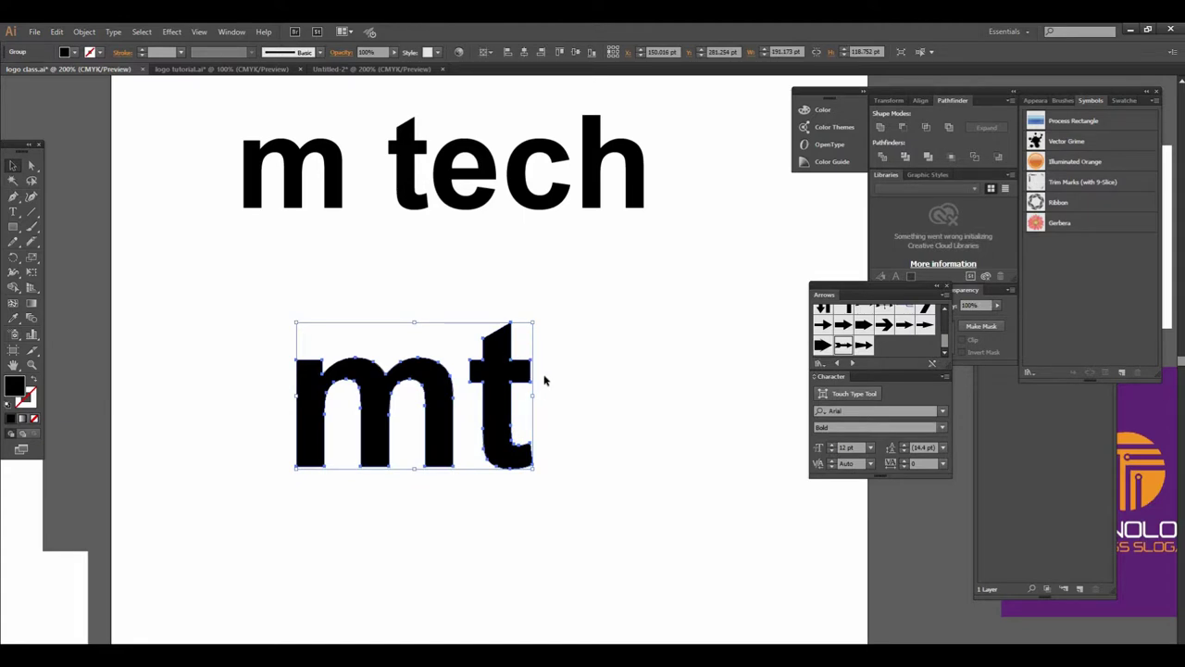
right_click(491, 367)
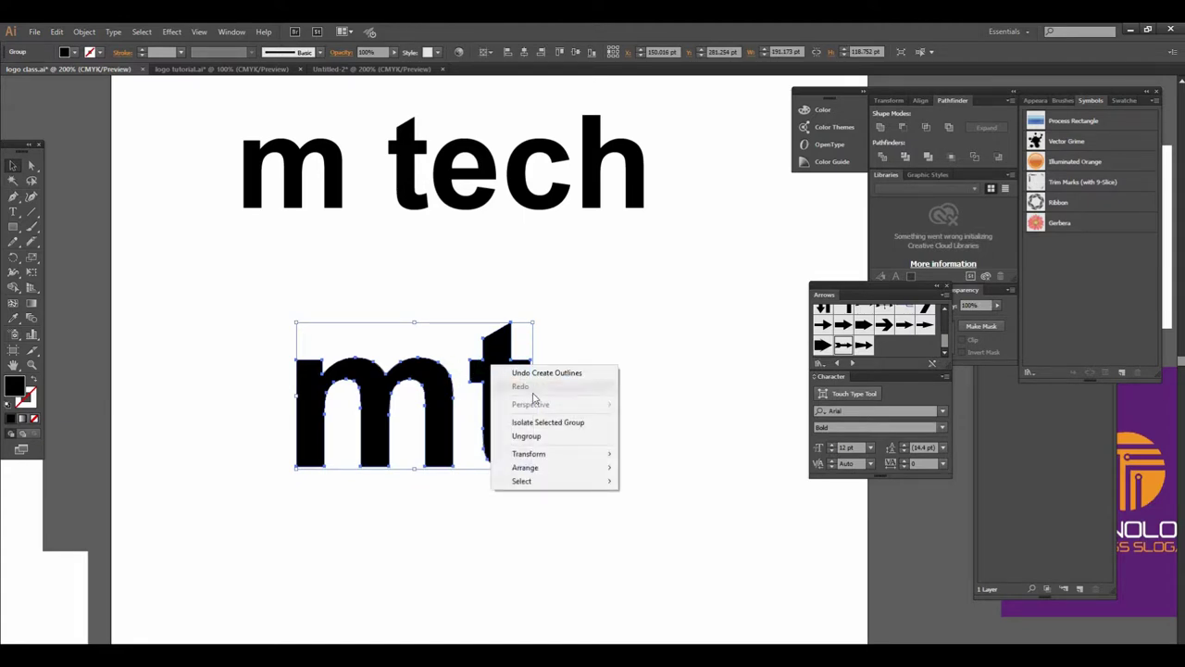
left_click(541, 432)
left_click(587, 491)
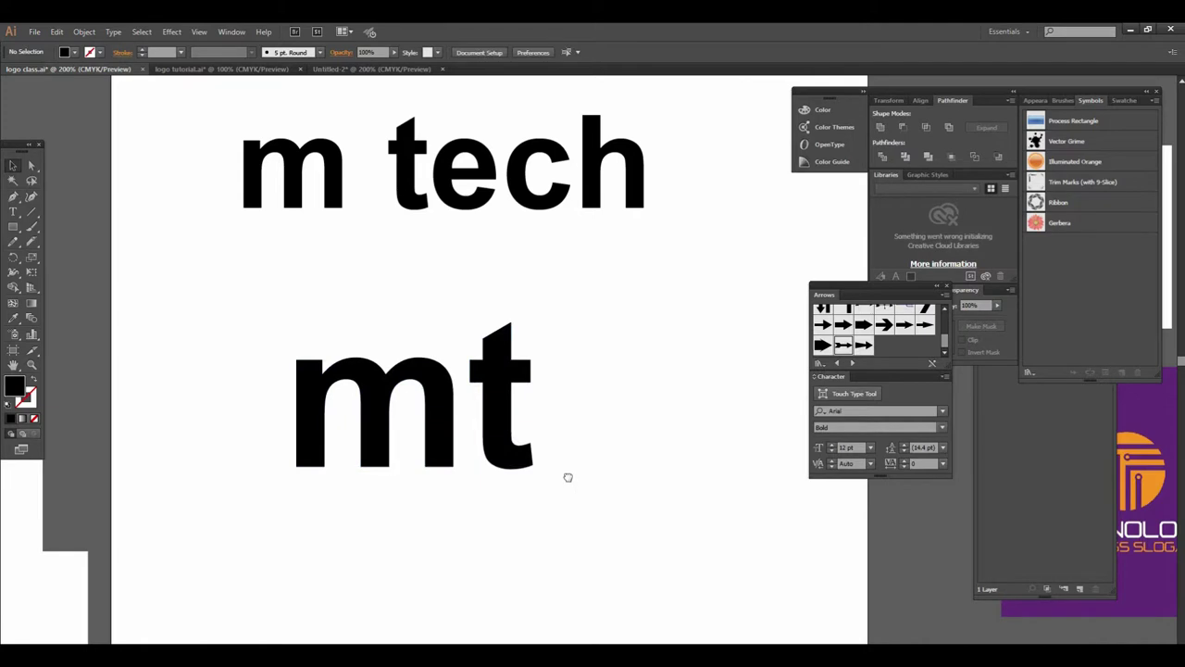
- Nudge the t left with the arrow keys until it sits tight beside the m
left_click_drag(566, 476, 633, 329)
left_click_drag(602, 214, 561, 379)
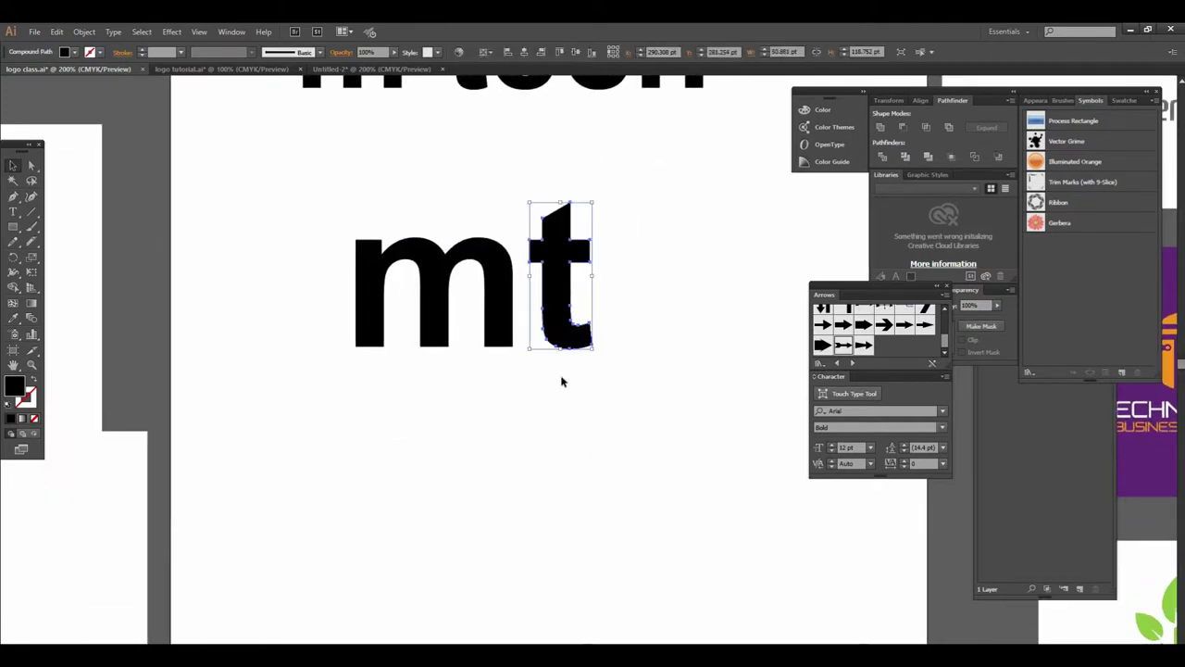
key("Left")
key("Left")
key("Left")
key("Left")
key("Left")
key("Left")
key("Left")
key("Left")
key("Left")
key("Left")
key("Left")
key("Left")
key("Left")
key("Left")
key("Left")
key("Left")
key("Left")
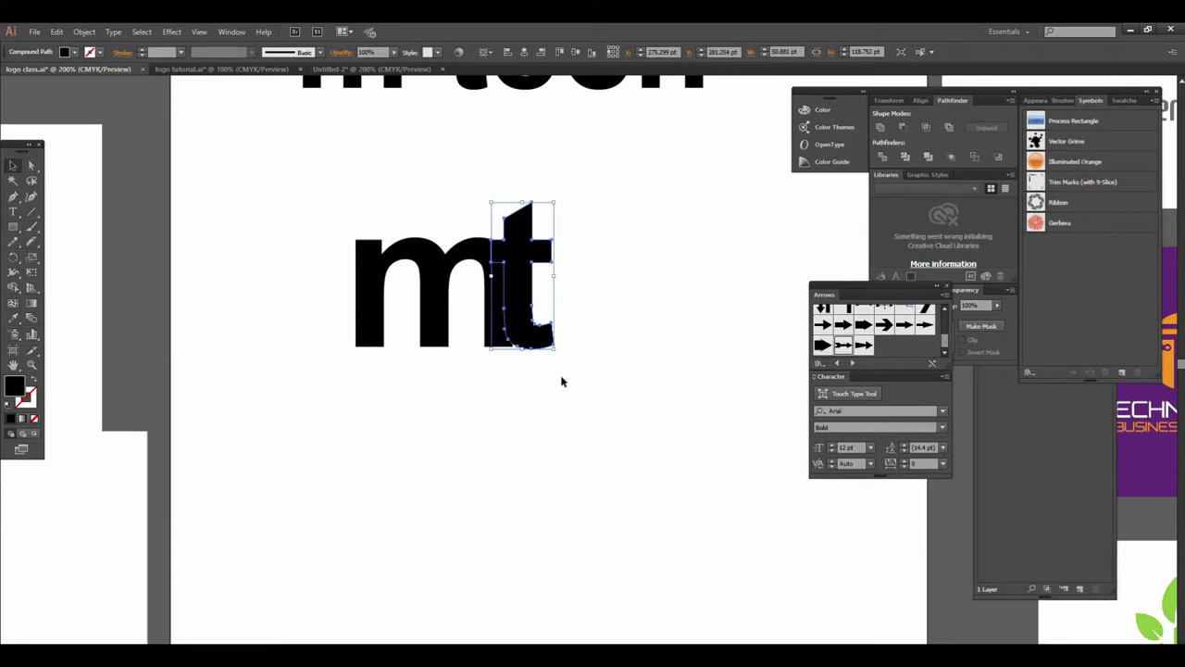
key("Left")
key("Left")
key("Left")
key("Left")
key("Left")
key("Left")
key("Left")
key("Left")
key("Left")
key("Left")
key("Left")
key("Left")
key("Left")
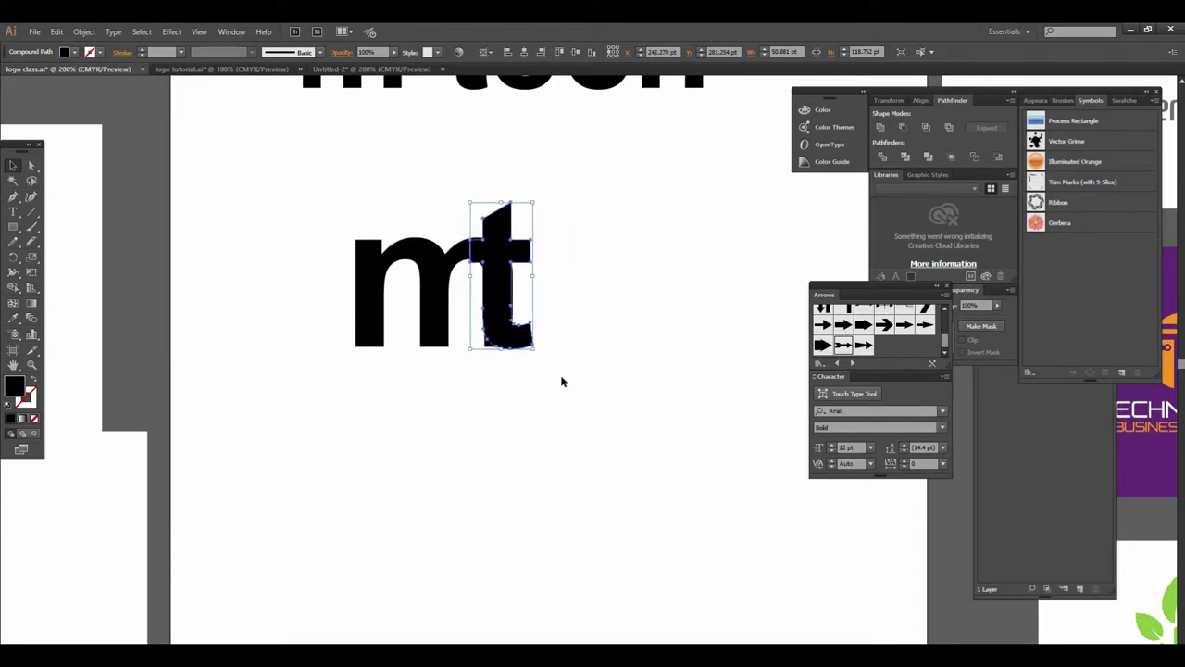
key("ctrl+plus")
key("ctrl+plus")
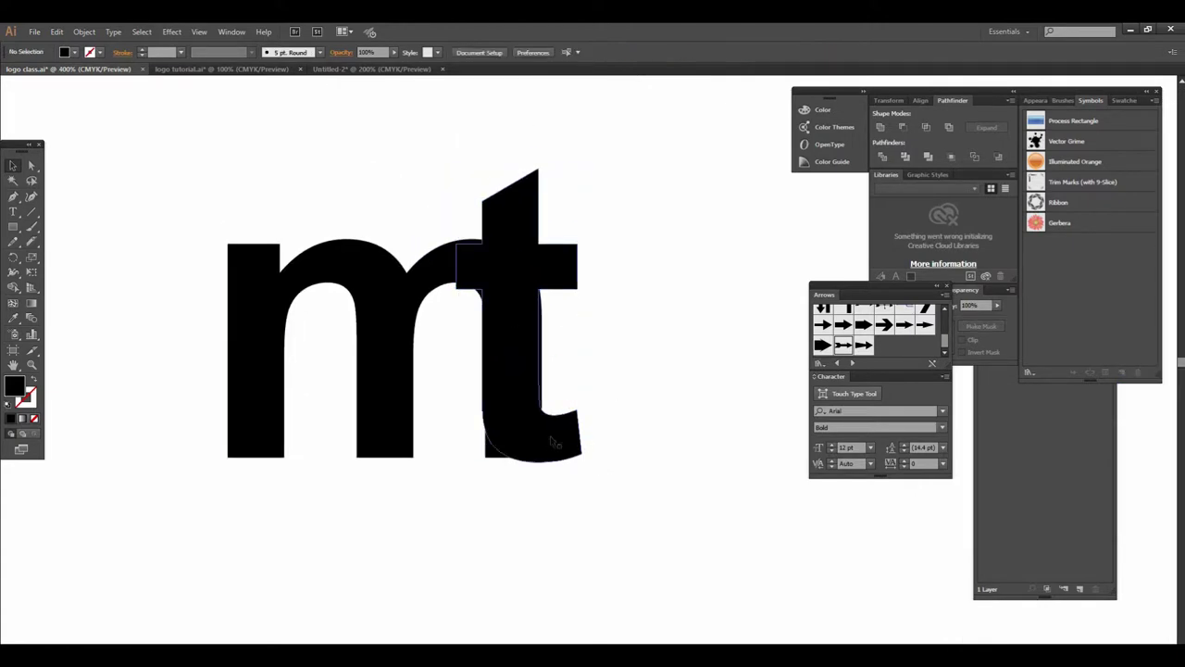
key("Right")
key("Right")
key("Right")
key("Right")
key("Right")
key("Right")
key("Right")
key("Right")
key("Right")
key("Right")
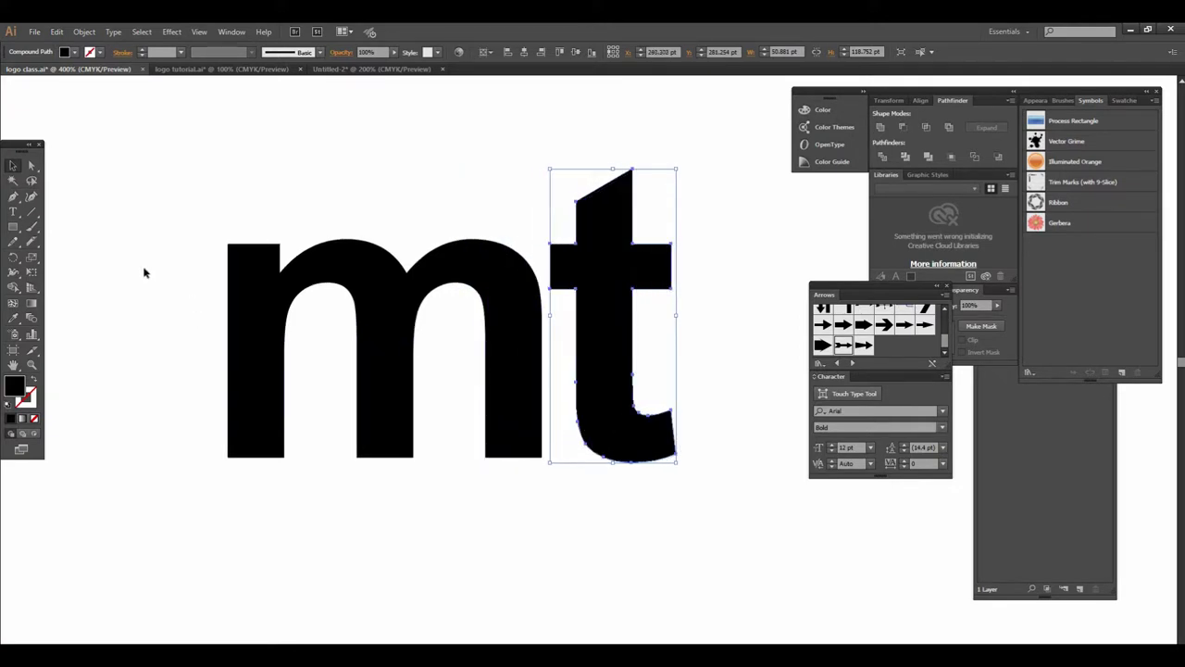
- Make the t taller by moving its bottom anchors down and its top anchors up
left_click(32, 165)
mouse_move(756, 518)
left_mouse_down()
mouse_move(572, 407)
mouse_move(550, 357)
left_mouse_up()
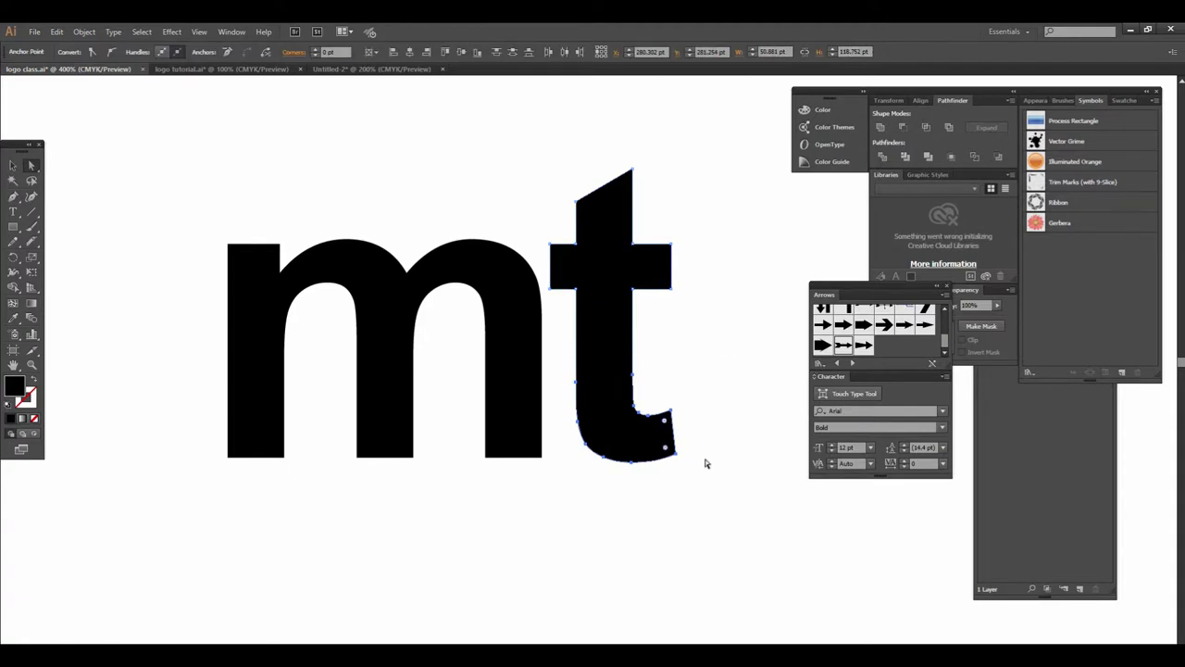
key("Down")
key("Down")
key("Down")
key("Down")
key("Down")
key("Down")
key("Down")
key("Down")
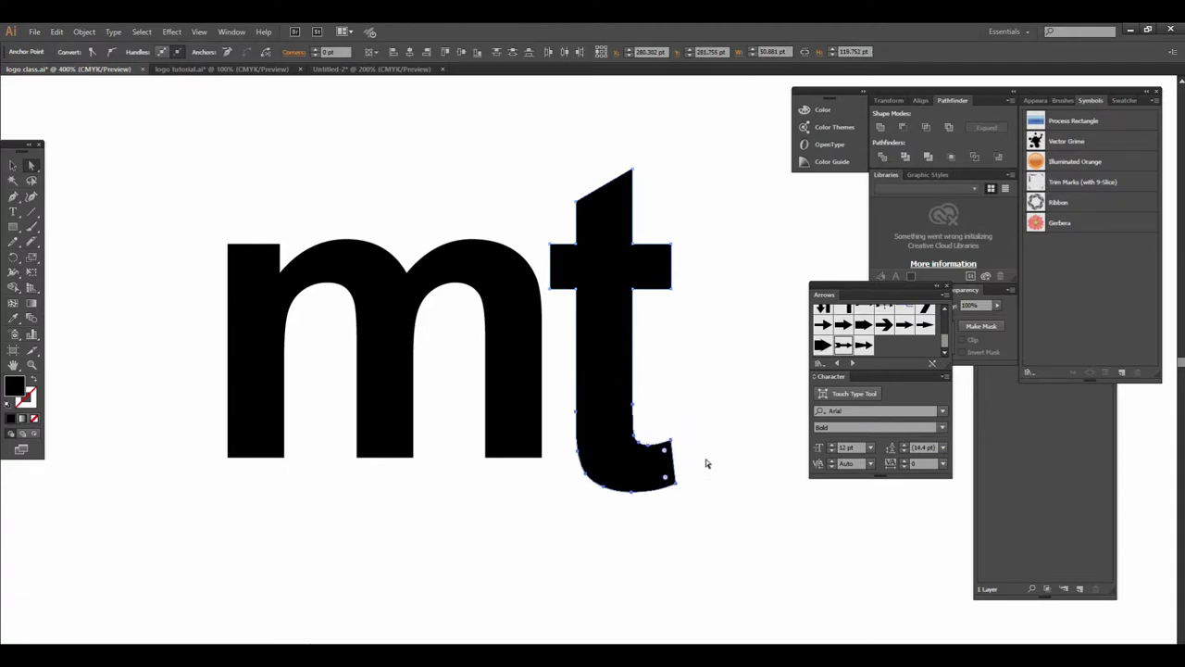
key("Down")
key("Down")
key("Down")
key("Down")
key("Down")
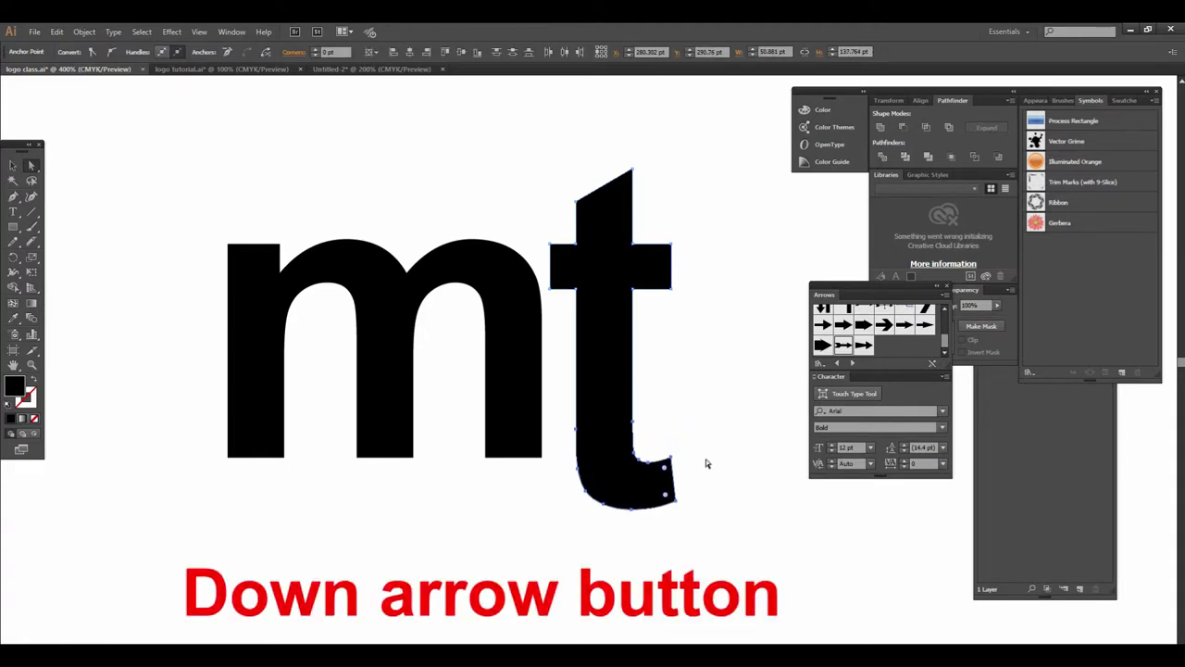
left_click_drag(539, 128, 668, 208)
key("Up")
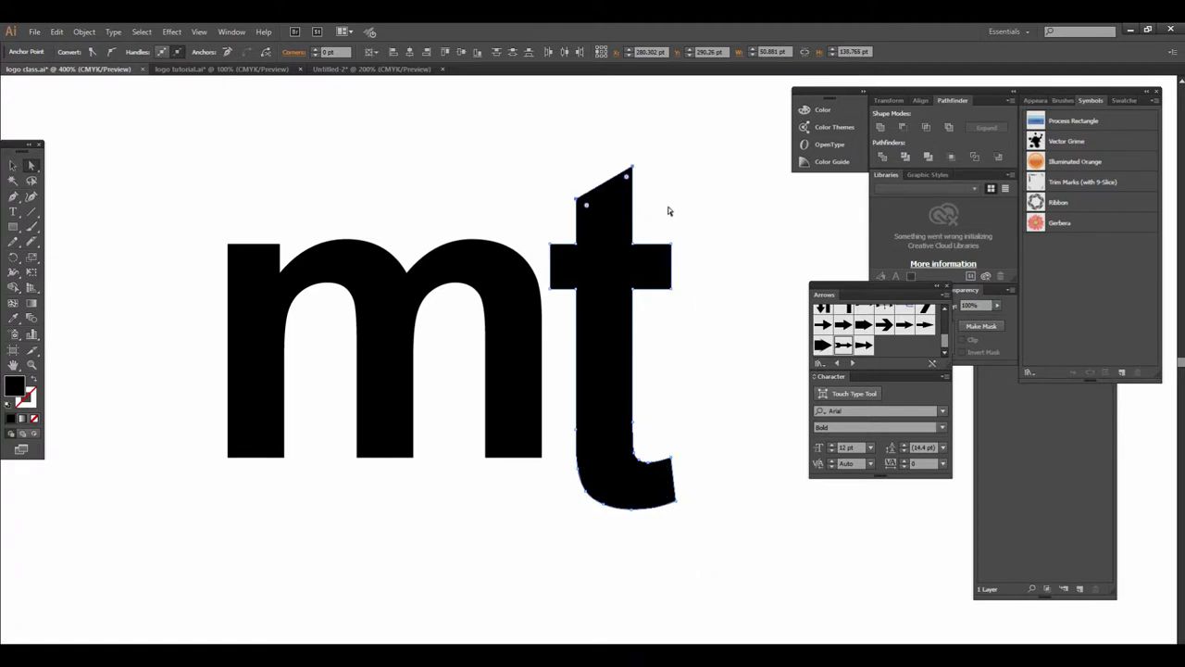
key("Up")
key("Up")
key("Up")
key("Up")
key("Up")
key("Up")
key("Up")
key("Up")
key("Up")
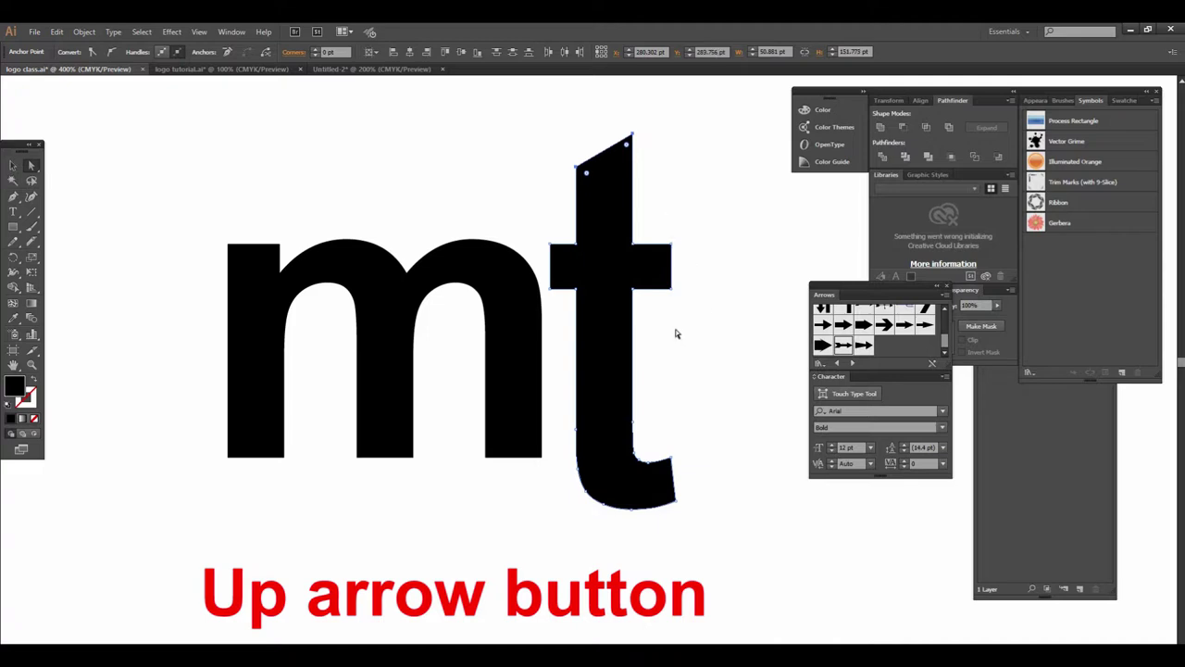
- Lengthen the t's crossbar to the right and leftward over the m
left_click_drag(661, 225, 697, 316)
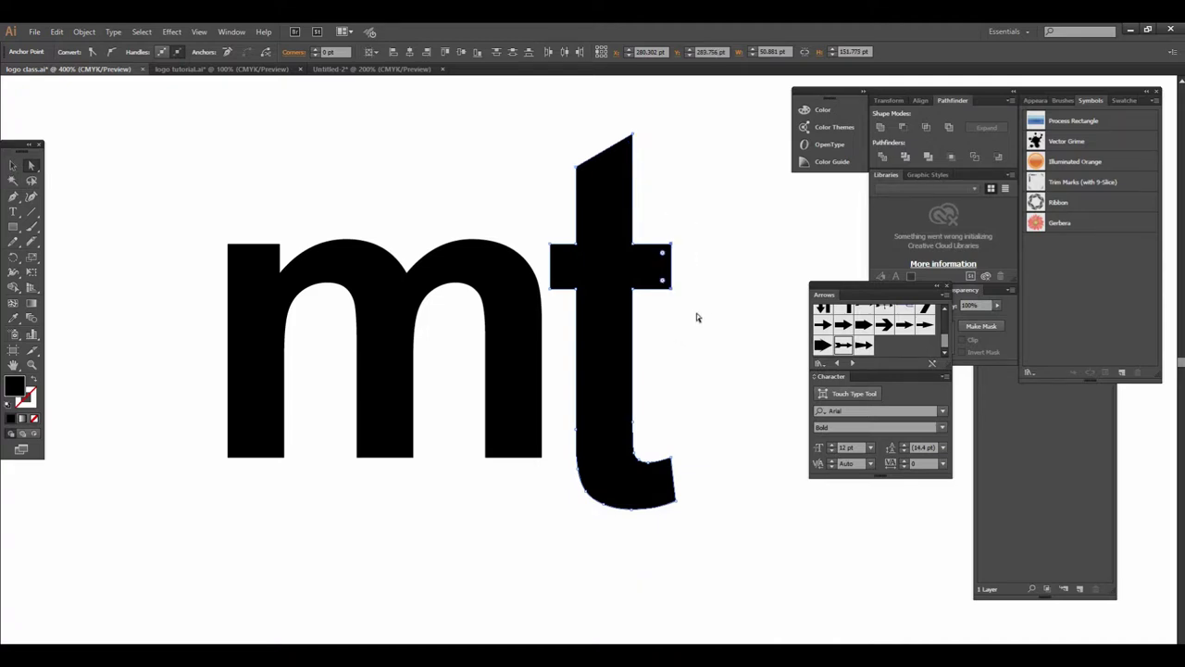
key("Right")
key("Right")
key("Right")
key("Right")
key("Right")
key("Right")
key("Right")
key("Right")
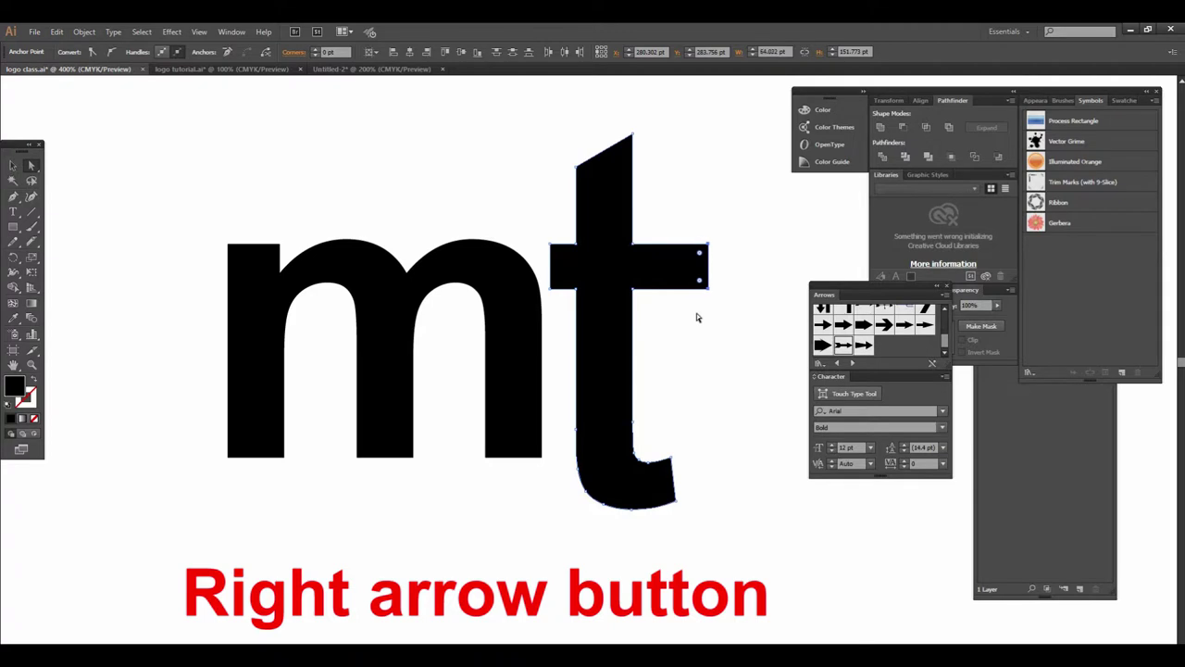
left_click_drag(526, 224, 559, 309)
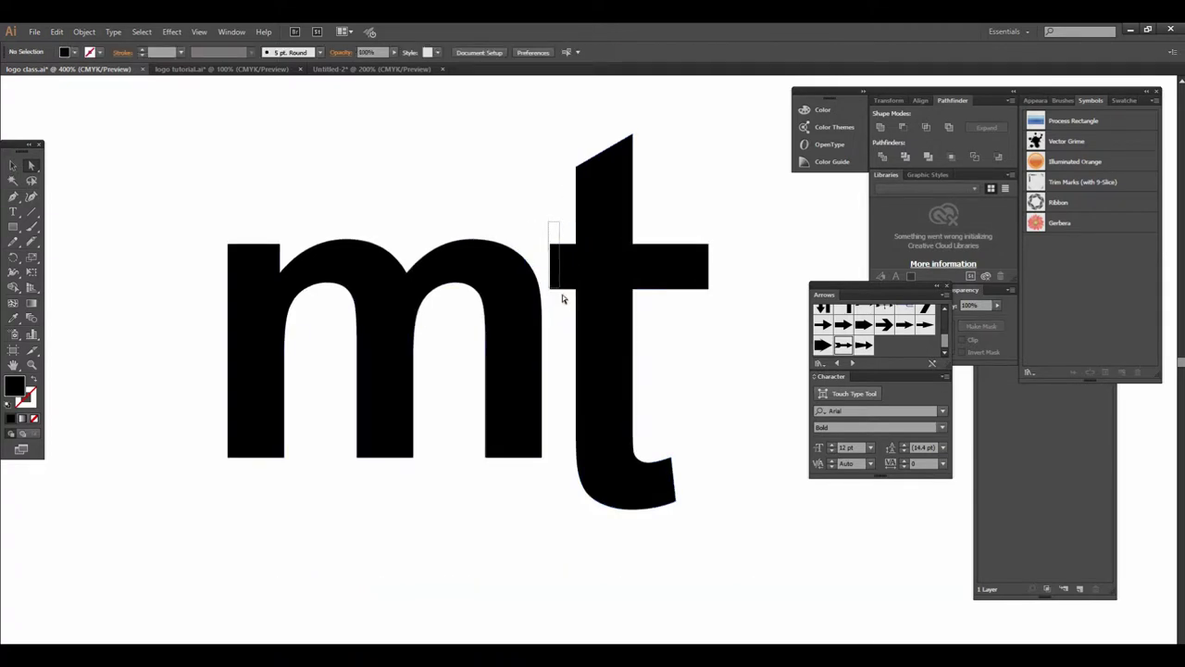
left_click_drag(550, 224, 561, 303)
key("Left")
key("Left")
key("Left")
key("Left")
key("Left")
key("Left")
key("Left")
key("Left")
key("Left")
- Drag the t left and up onto the m's right stem and nudge it upward
key("v")
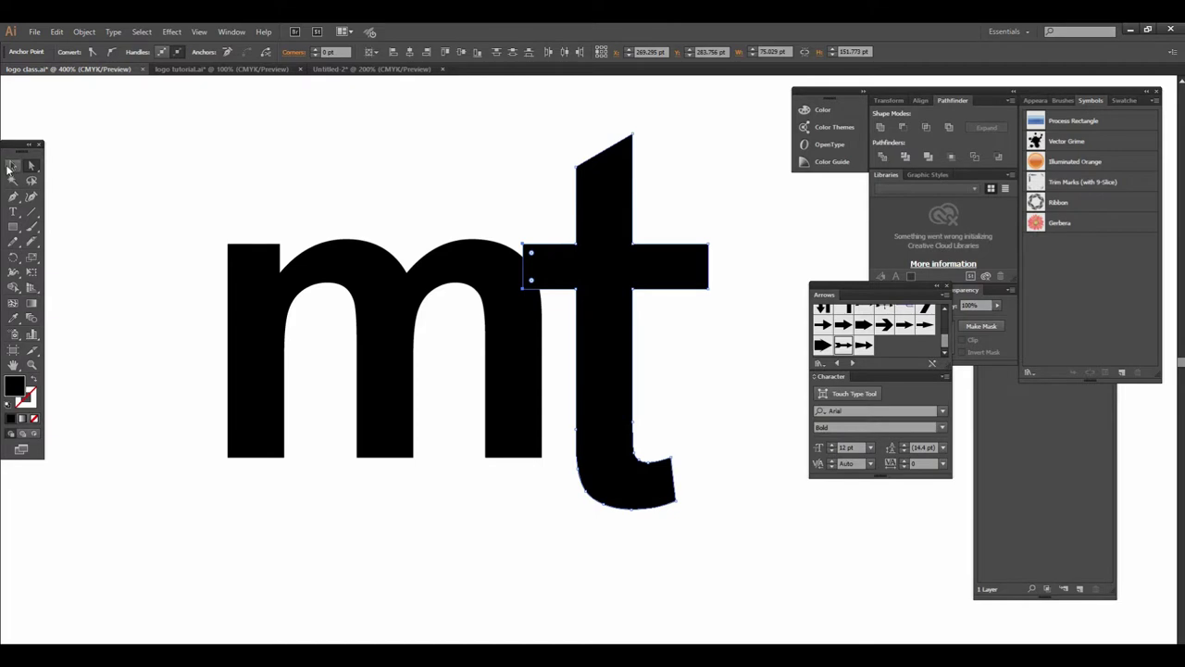
left_click(238, 191)
left_click_drag(603, 251, 506, 234)
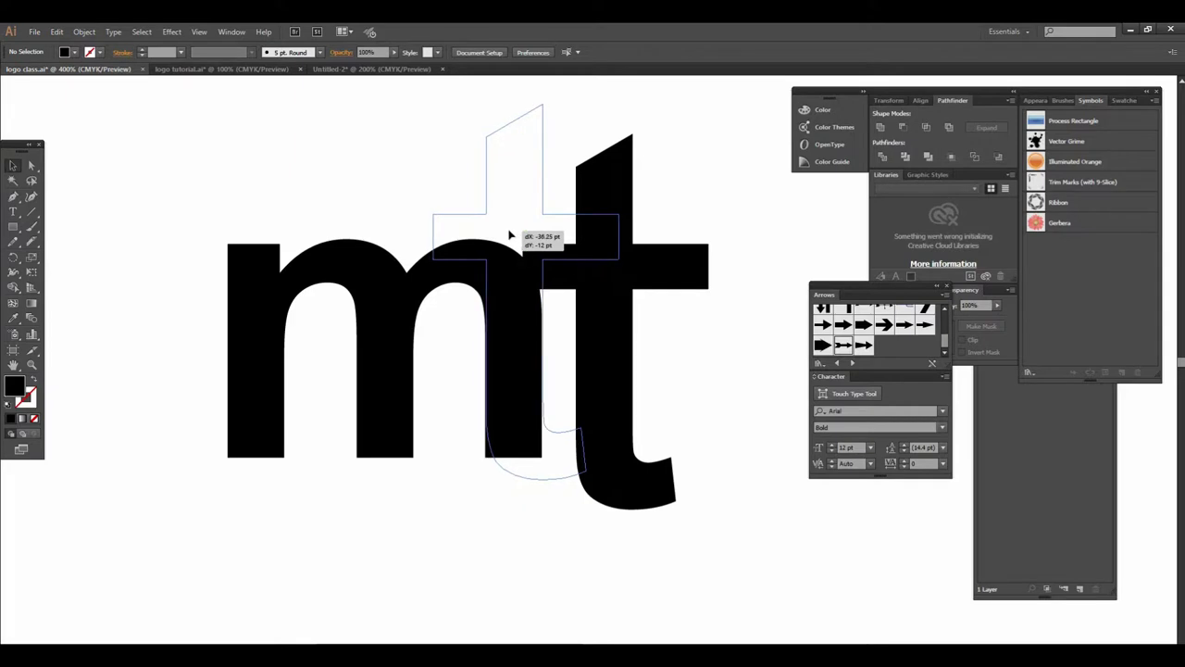
left_click_drag(509, 236, 515, 232)
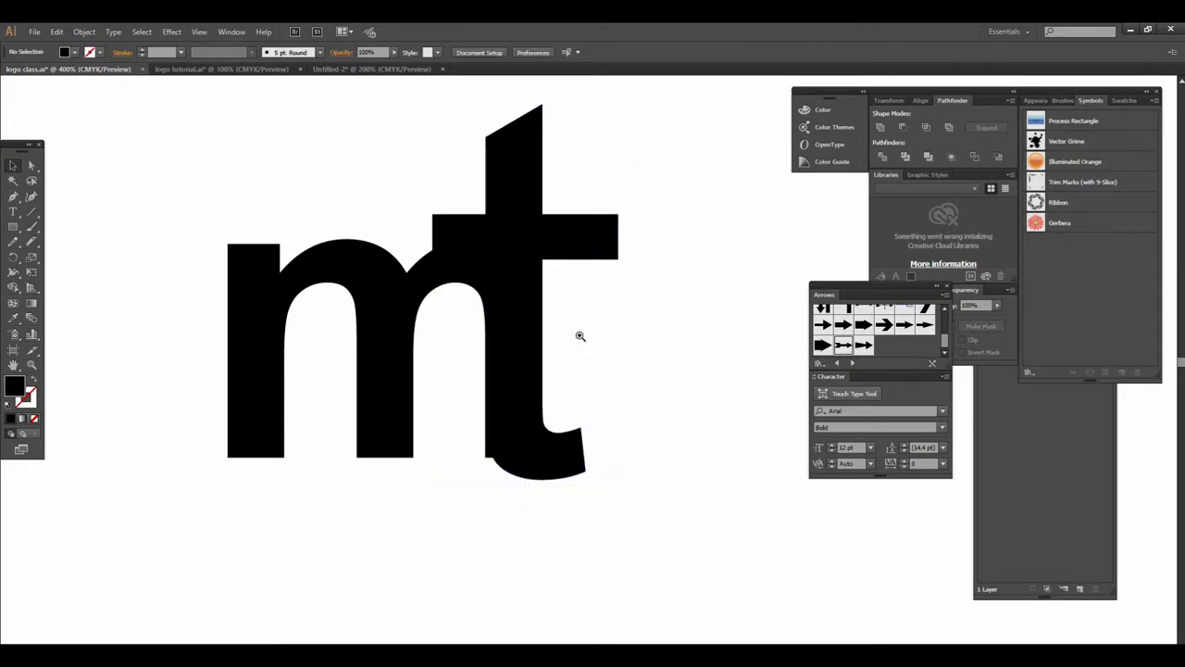
scroll(544, 301, "up", 1)
scroll(603, 286, "down", 2)
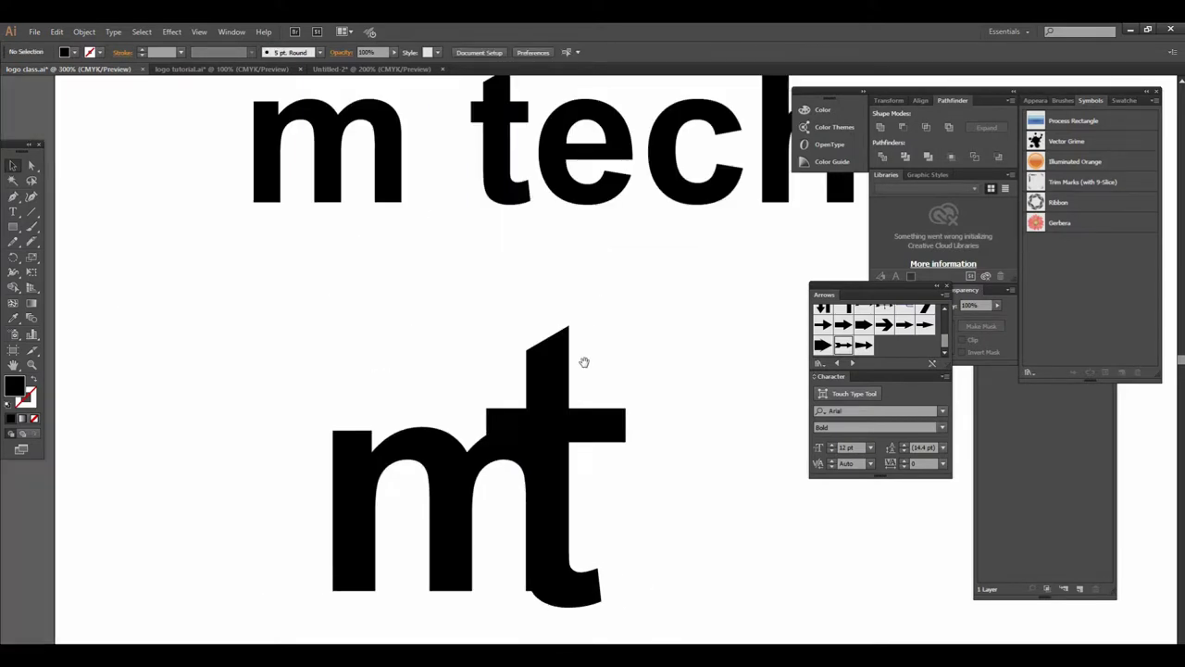
left_click(569, 398)
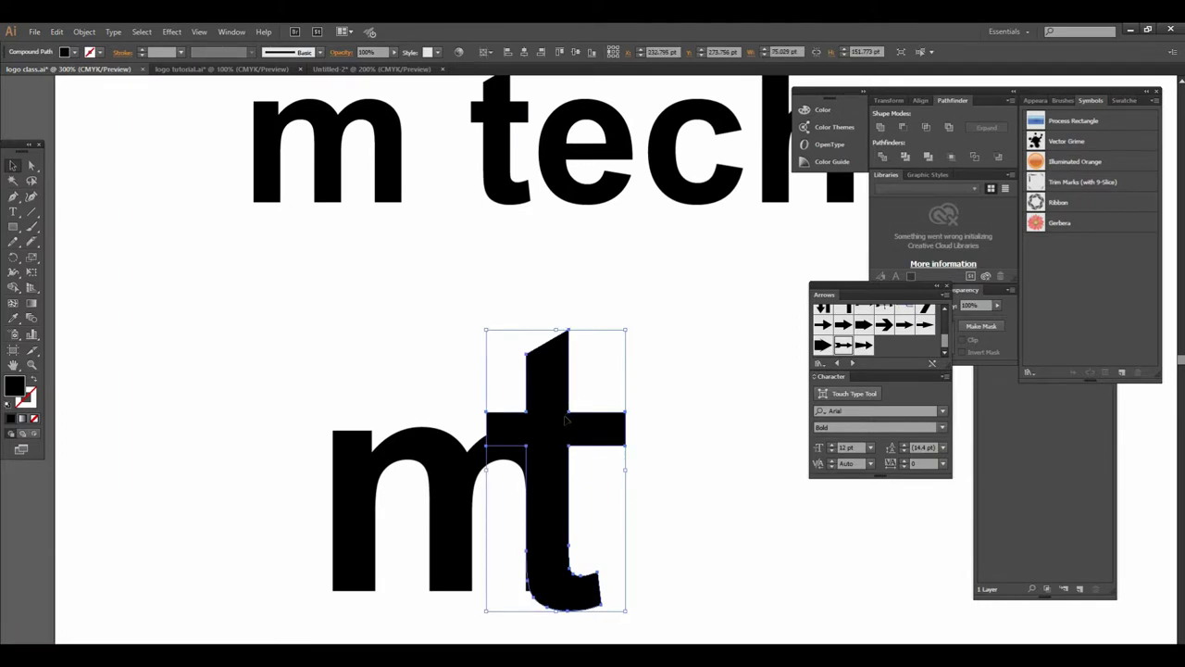
key("Up")
key("Up")
key("Up")
key("Up")
key("Up")
key("Up")
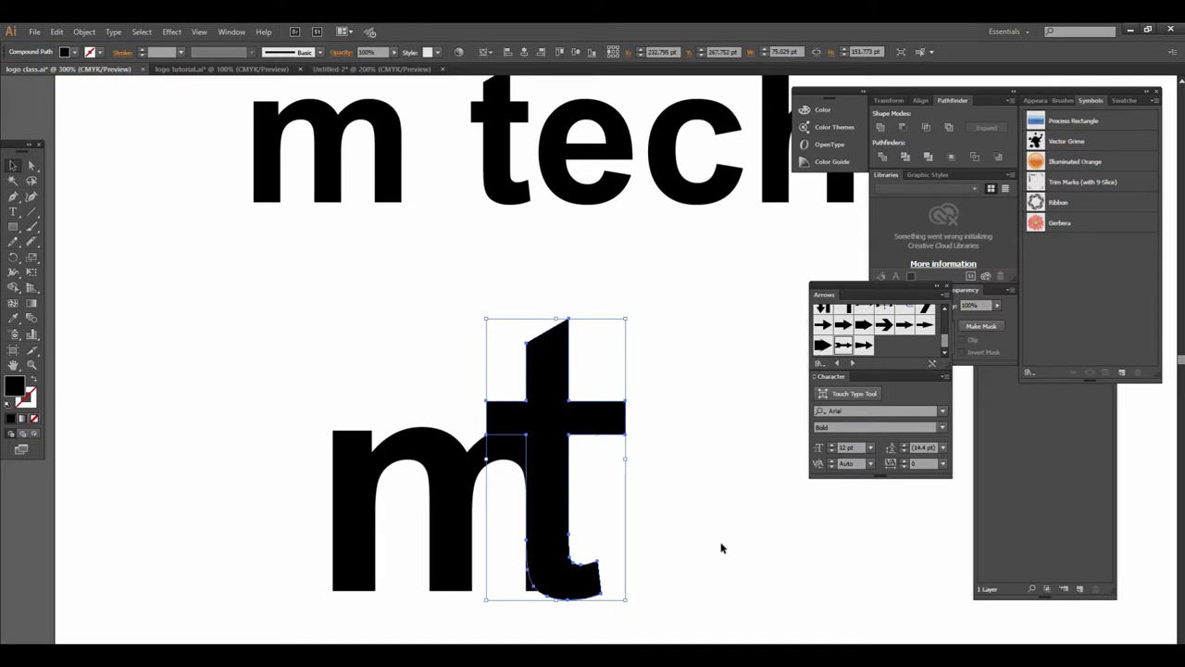
- Fine-tune the t's position with up, left and down nudges, then select both letters
left_click(719, 547)
scroll(602, 420, "up", 1)
left_click(540, 369)
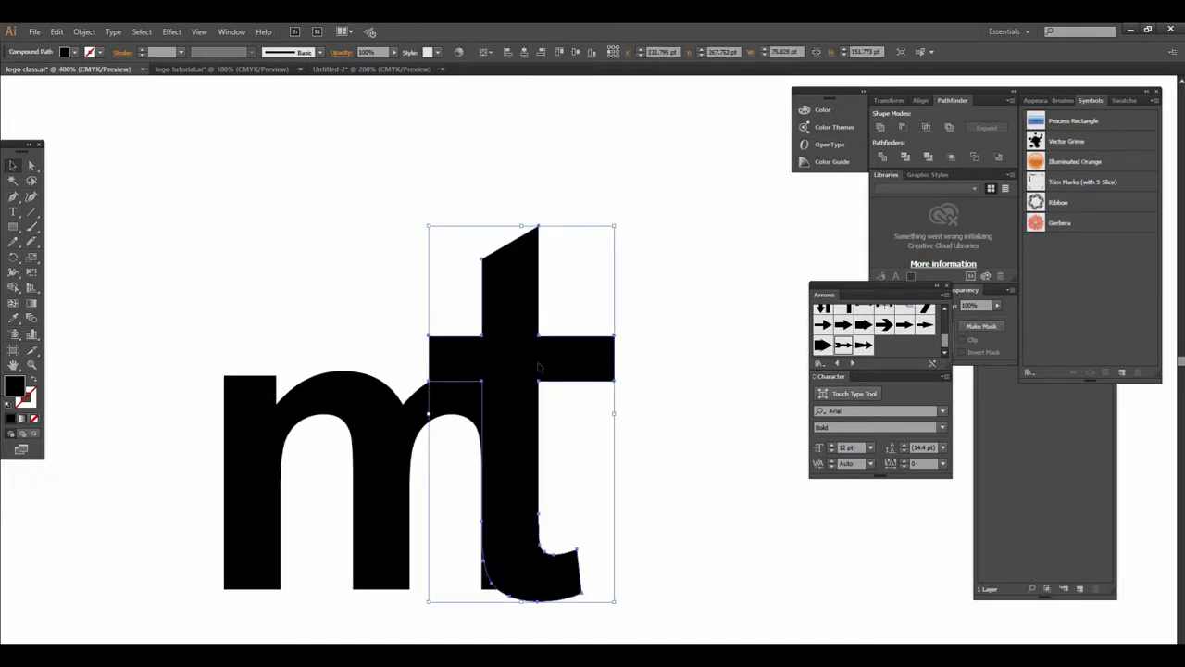
key("Up")
key("Up")
key("Up")
key("Up")
key("Up")
key("Left")
key("Down")
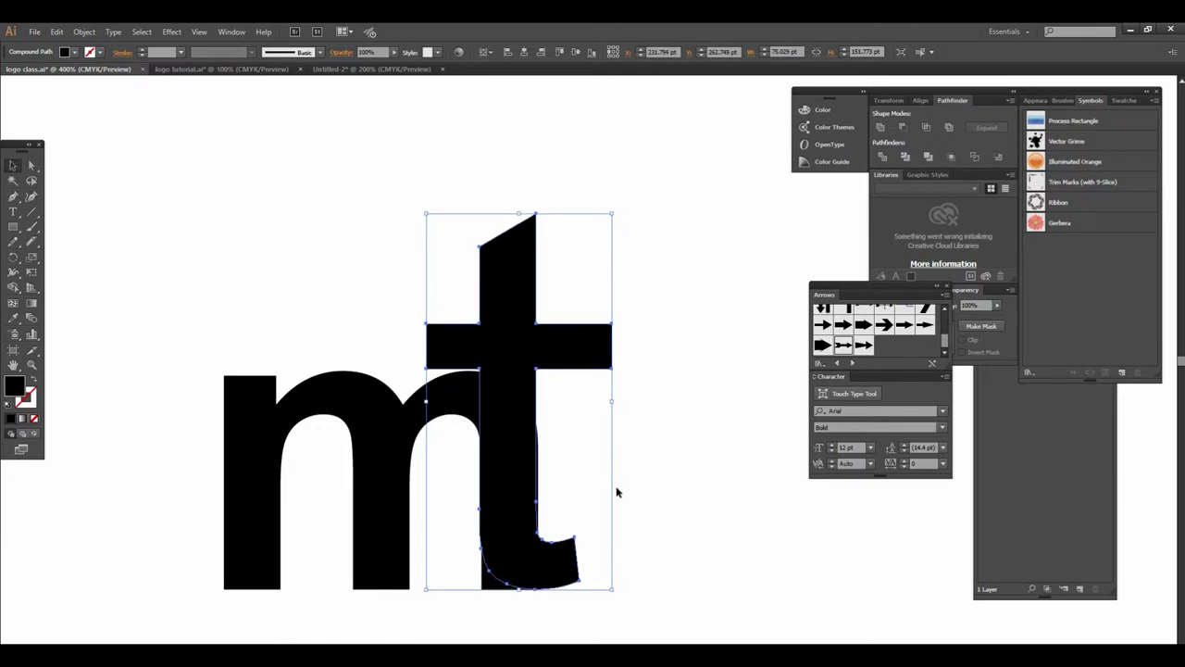
left_click(606, 479)
left_click(550, 416)
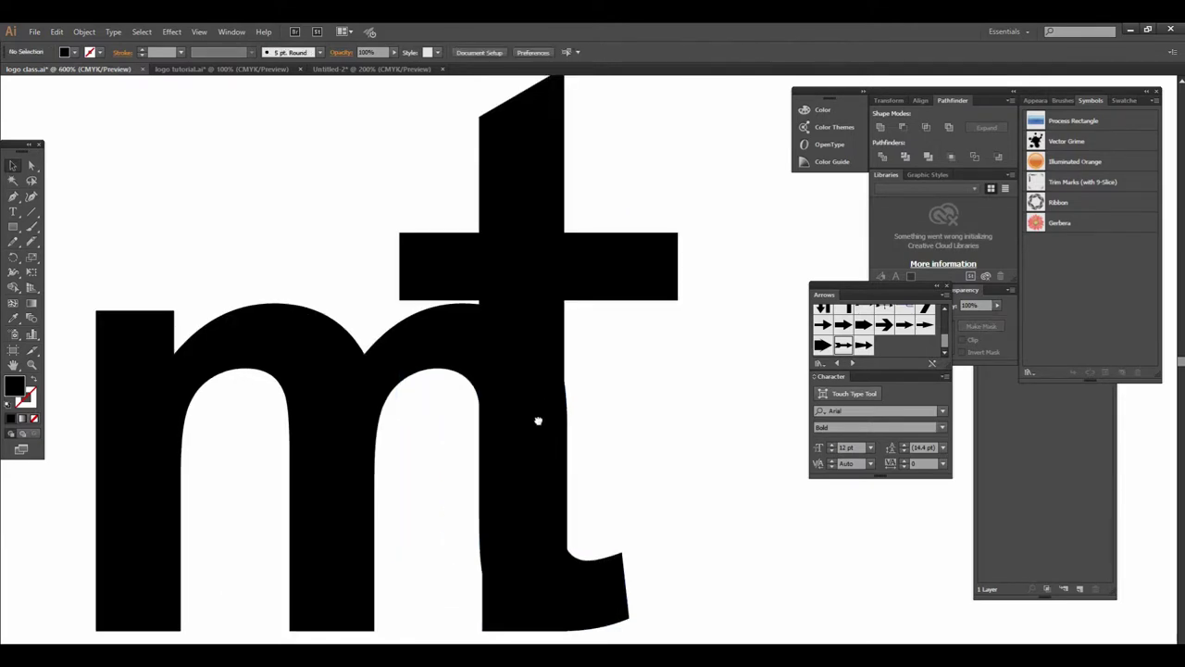
left_click(547, 297)
key("ctrl+minus")
left_click(405, 435, "shift")
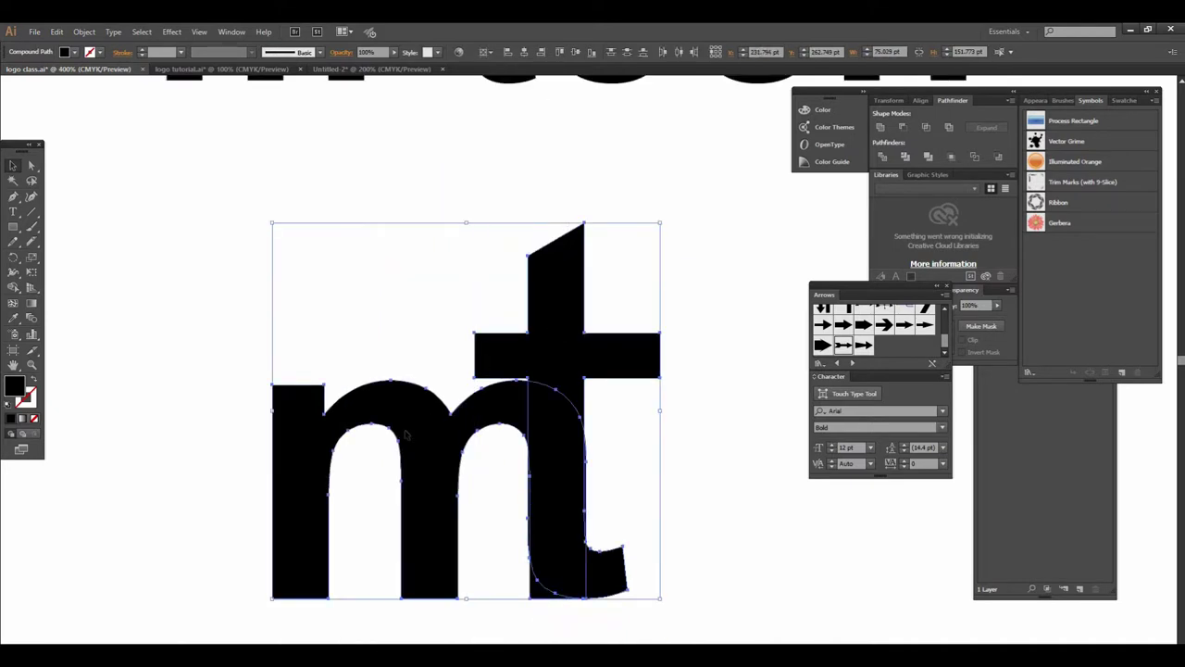
- Set the letters' fill to None and their stroke to CMYK Red
left_click(74, 51)
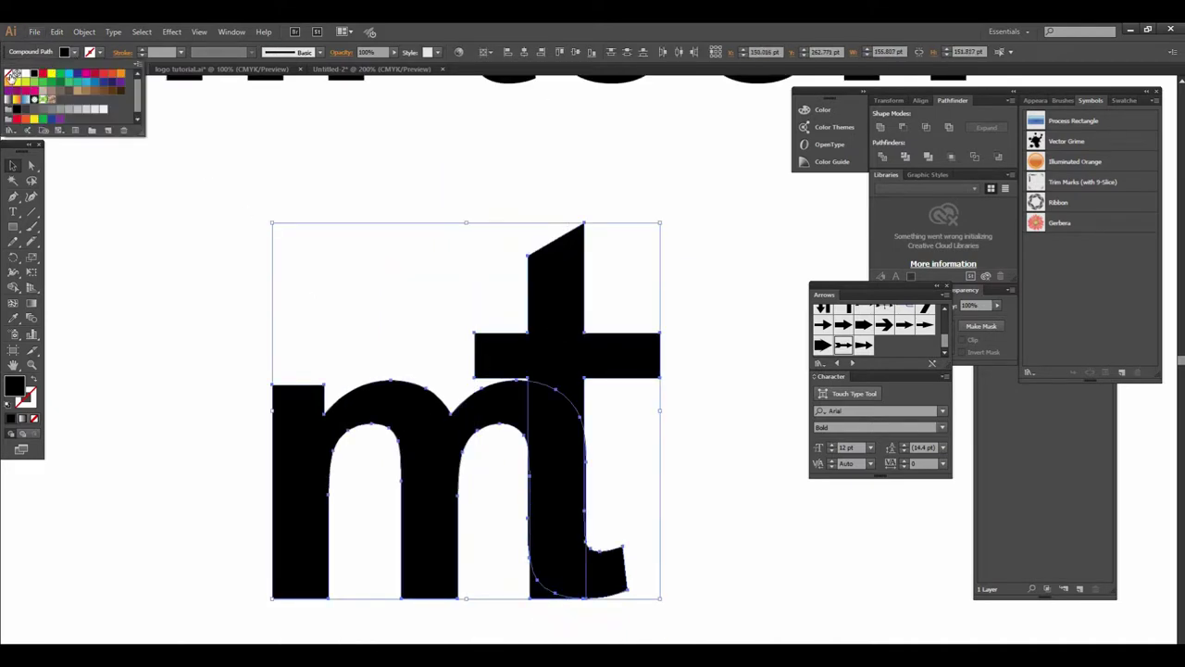
left_click(10, 74)
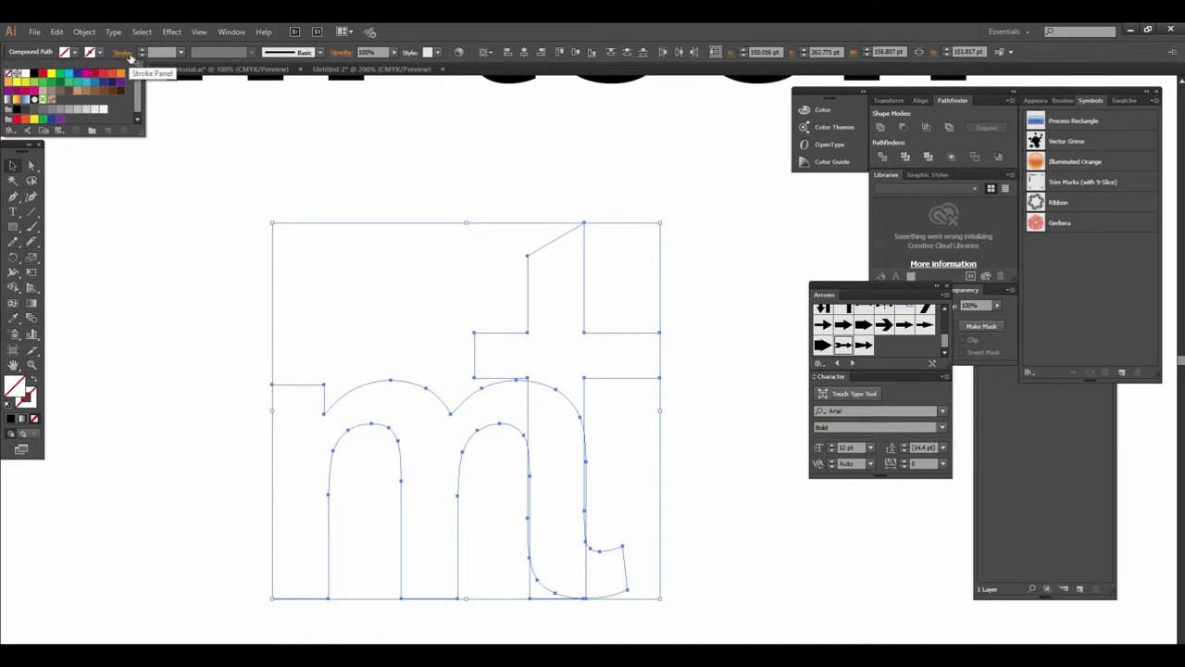
left_click(99, 53)
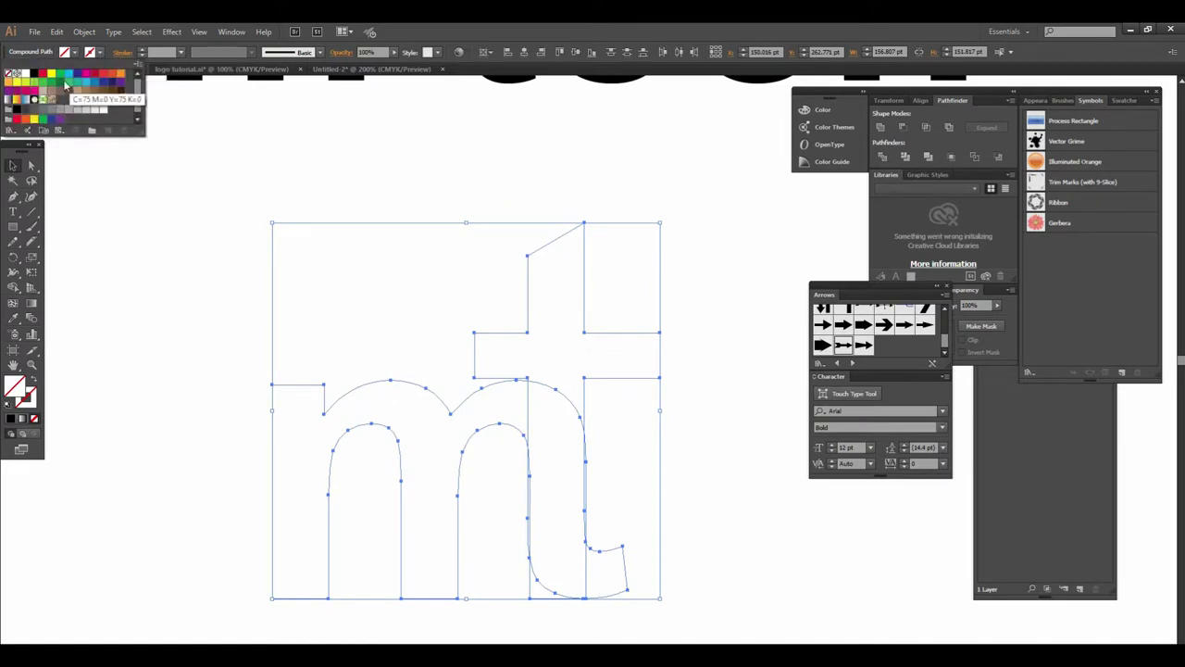
left_click(41, 75)
left_click(33, 74)
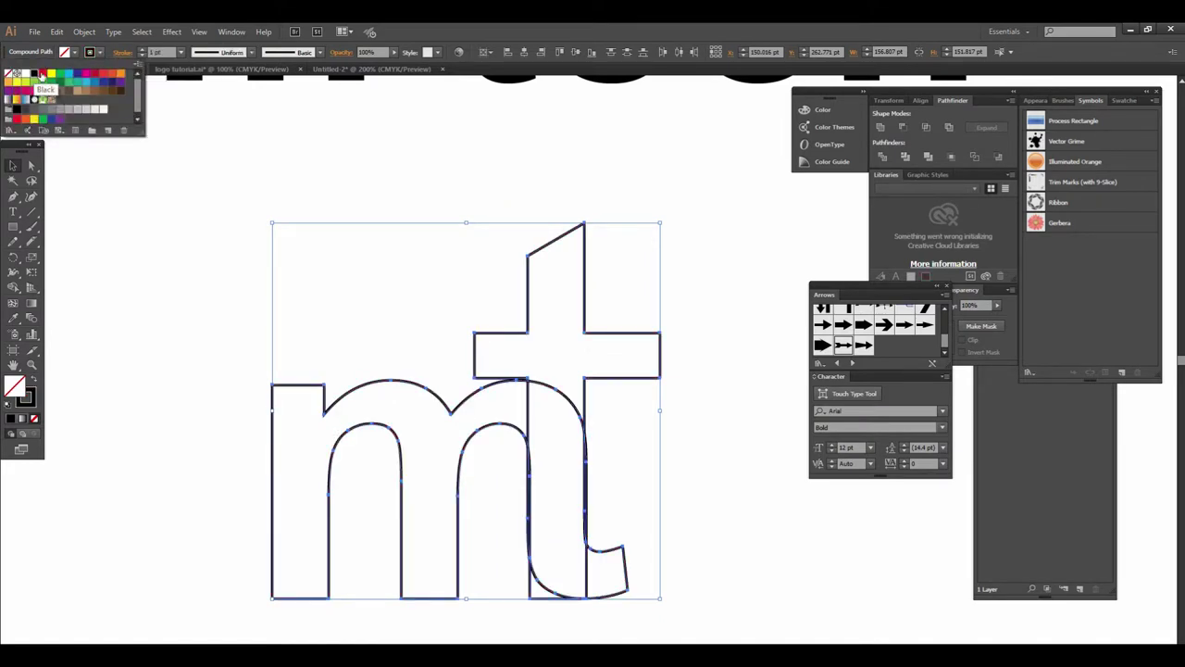
- Try a 9 pt stroke weight, then settle on a 3 pt stroke
left_click(181, 52)
left_click(195, 215)
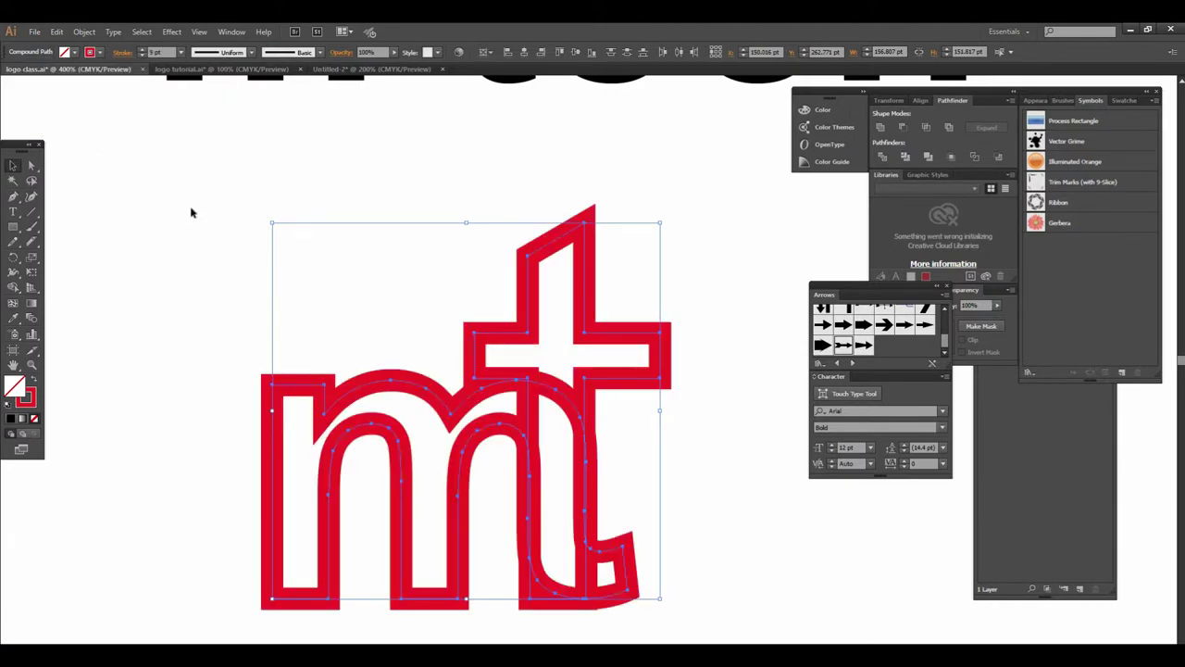
left_click(749, 479)
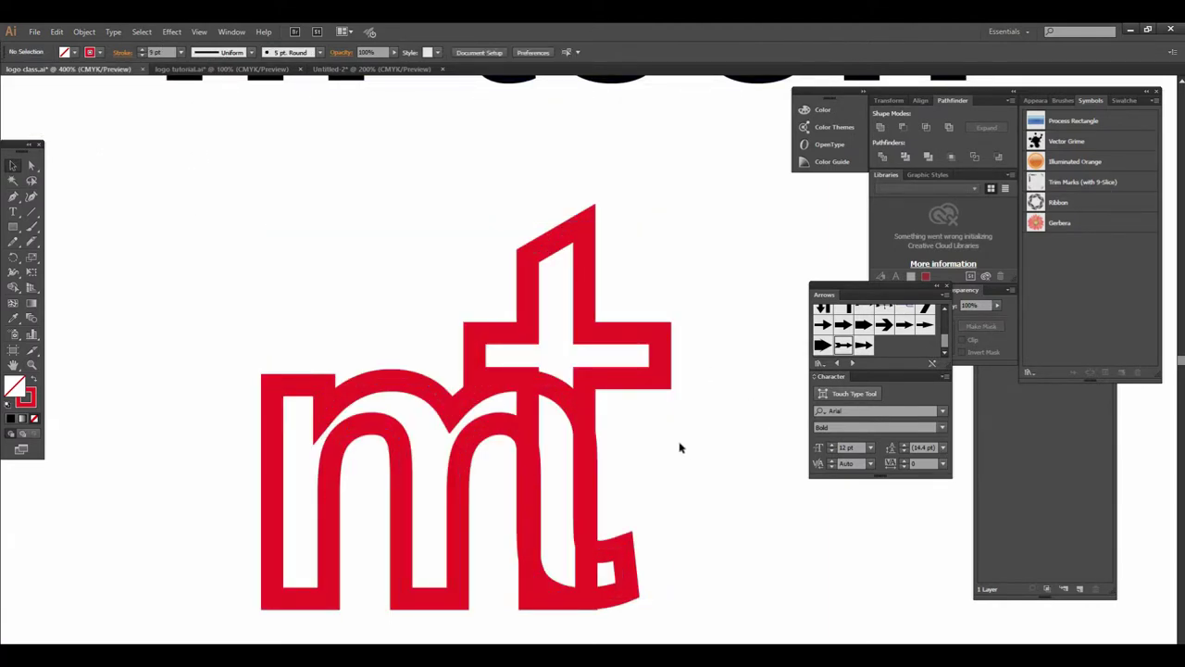
left_click_drag(155, 178, 648, 578)
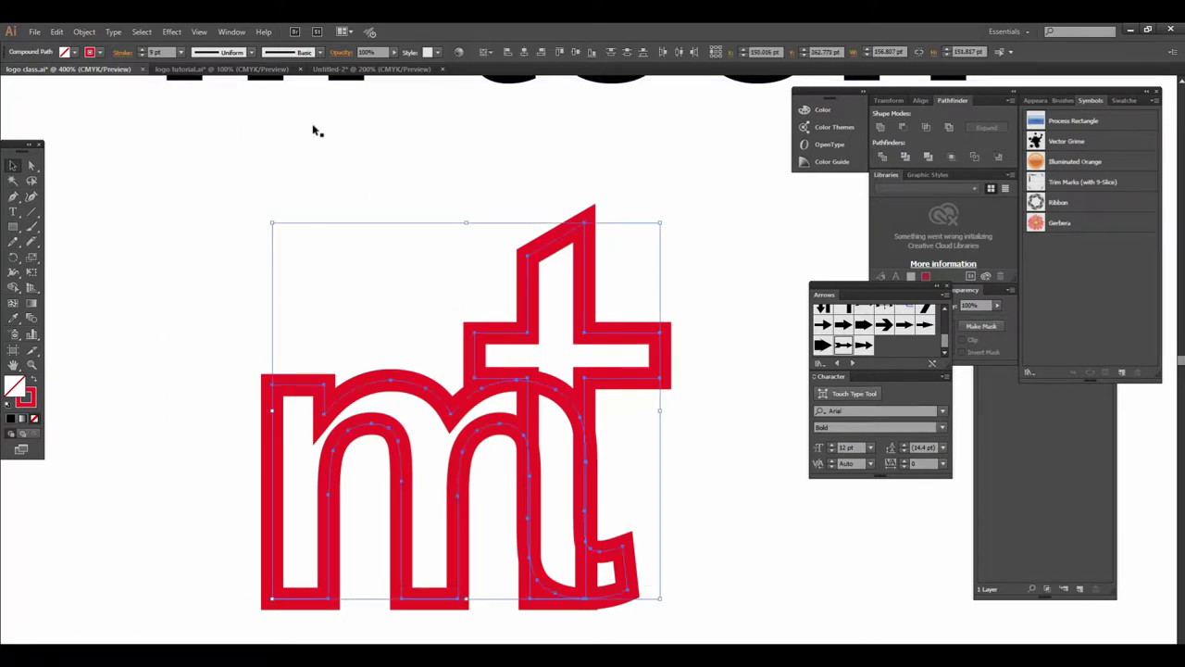
left_click(182, 53)
left_click(205, 164)
left_click(181, 52)
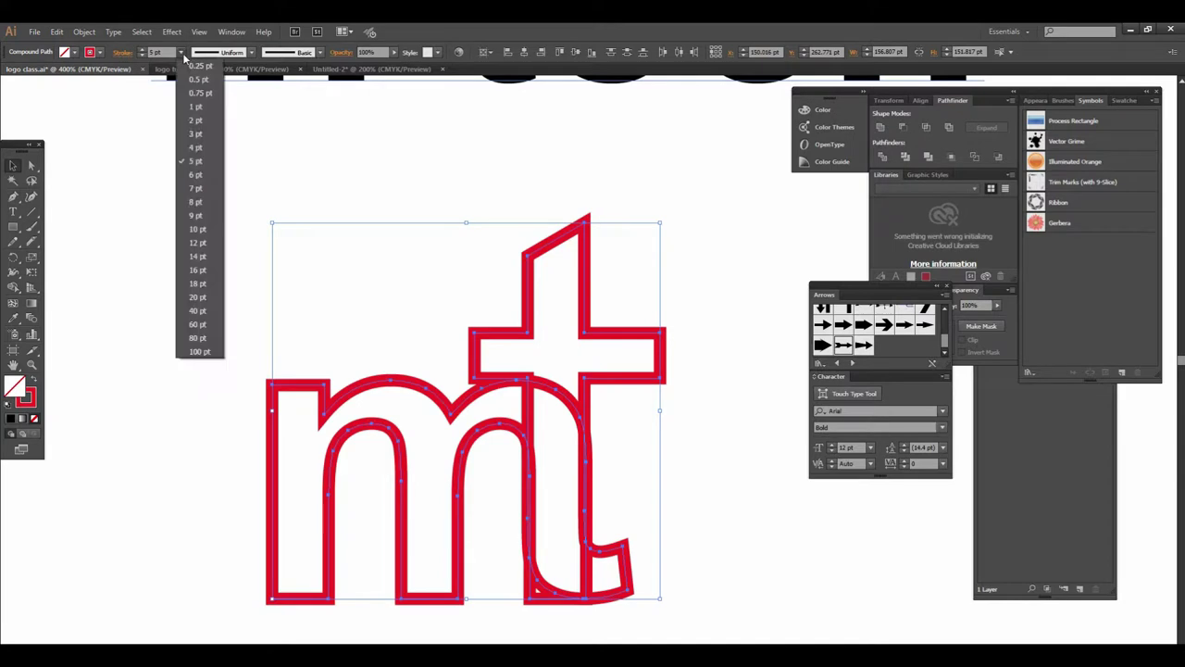
left_click(196, 134)
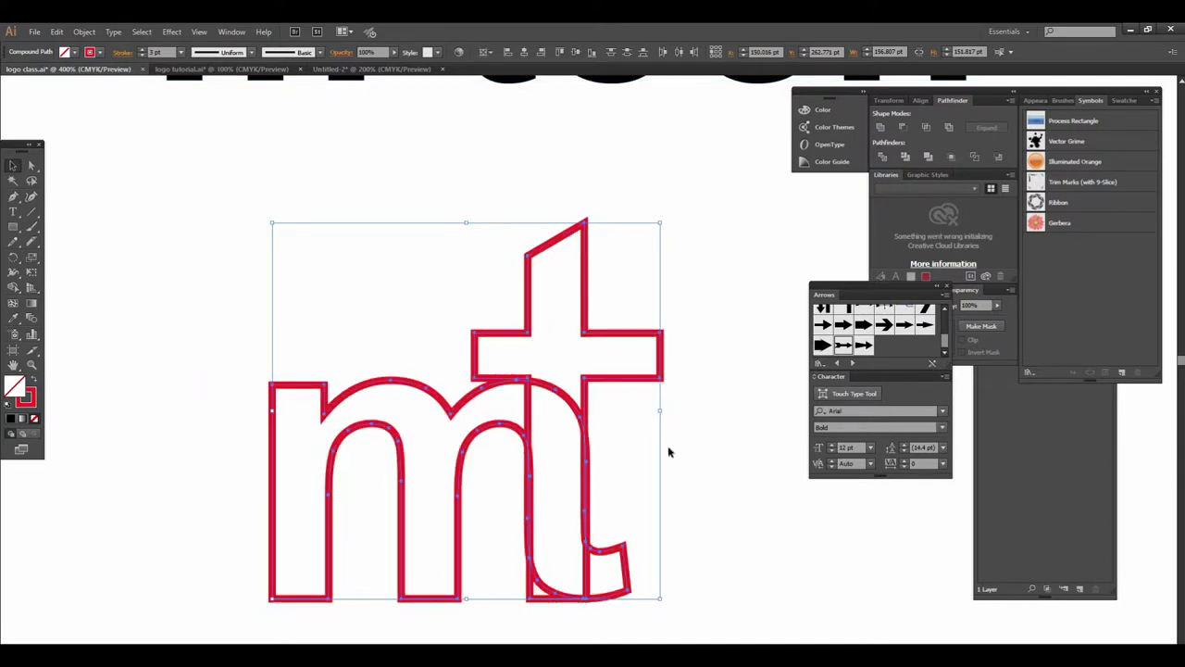
left_click(676, 465)
- Select the anchor points at the t's foot with Direct Selection, then deselect everything
left_click(624, 381)
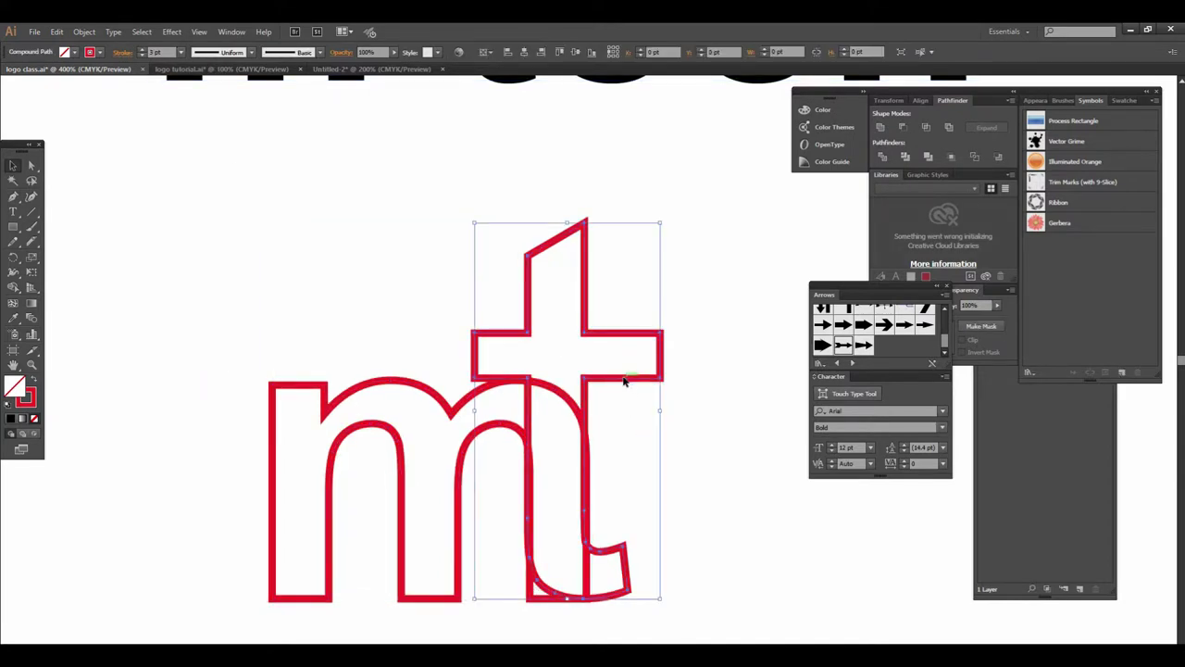
left_click(30, 165)
left_click_drag(503, 493, 663, 614)
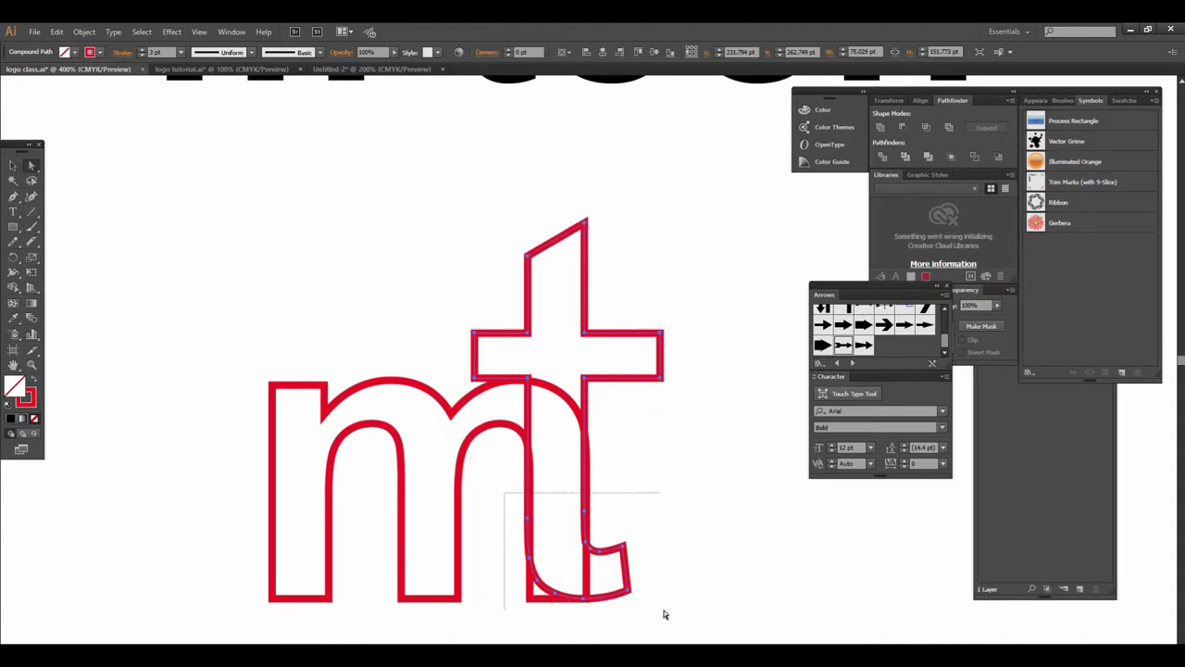
left_click(371, 332)
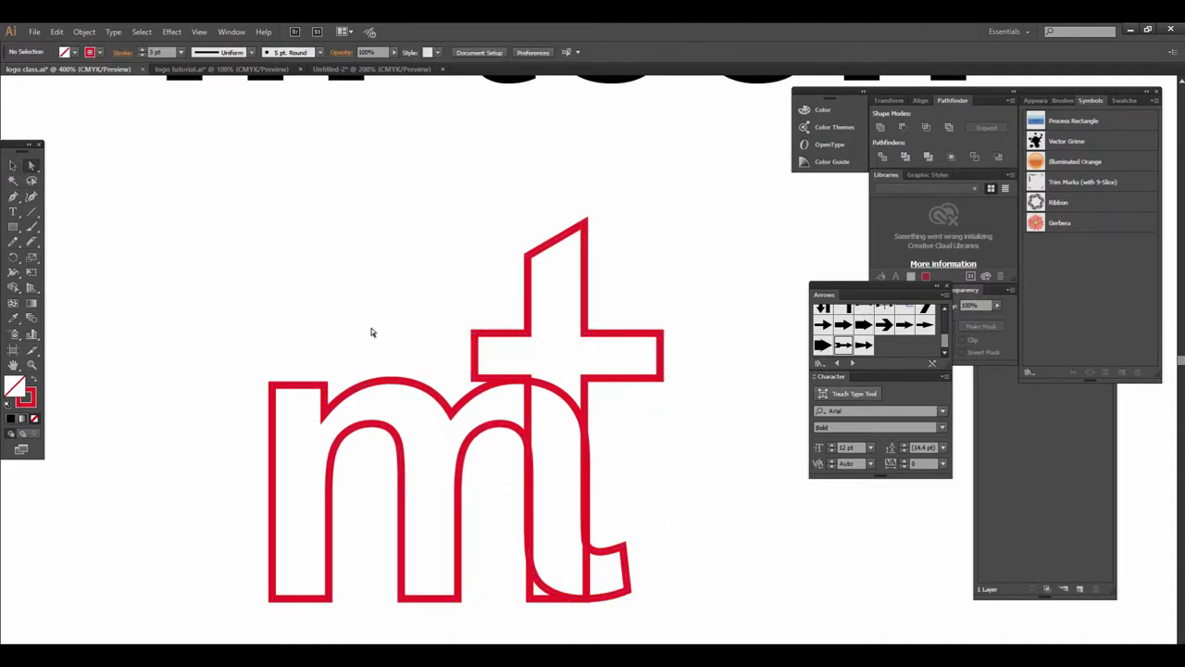
- Move the t clear of the m and lower its foot anchors by two nudges
left_click(12, 164)
mouse_move(560, 417)
left_mouse_down()
mouse_move(419, 395)
mouse_move(537, 372)
left_mouse_up()
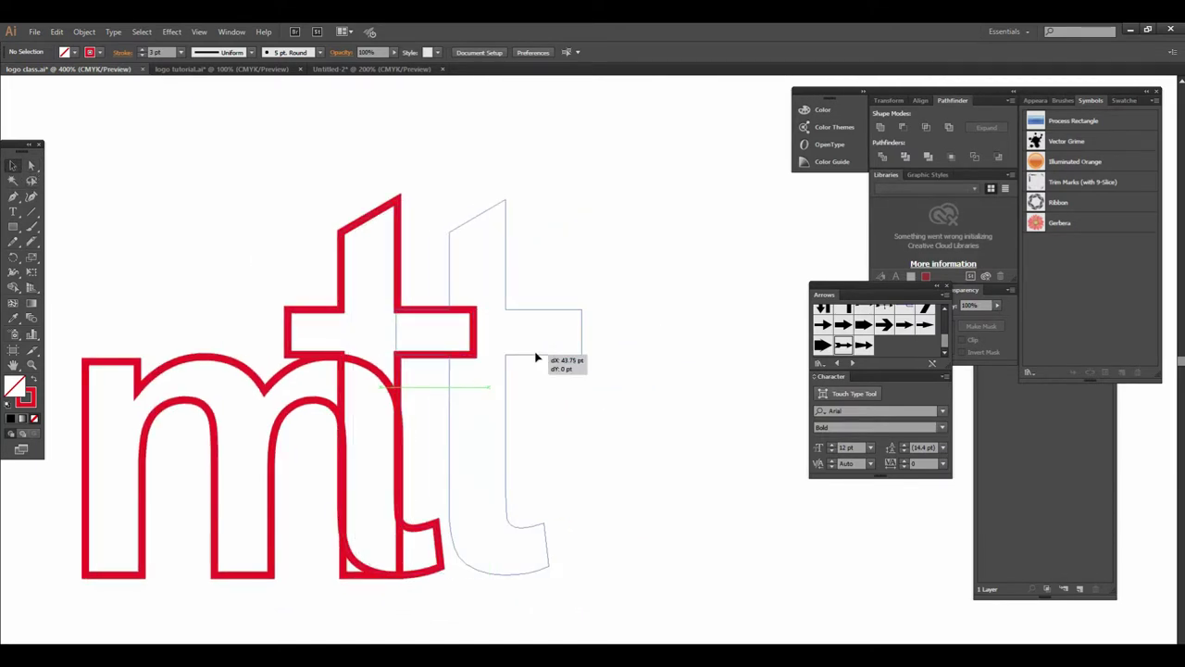
left_click(30, 165)
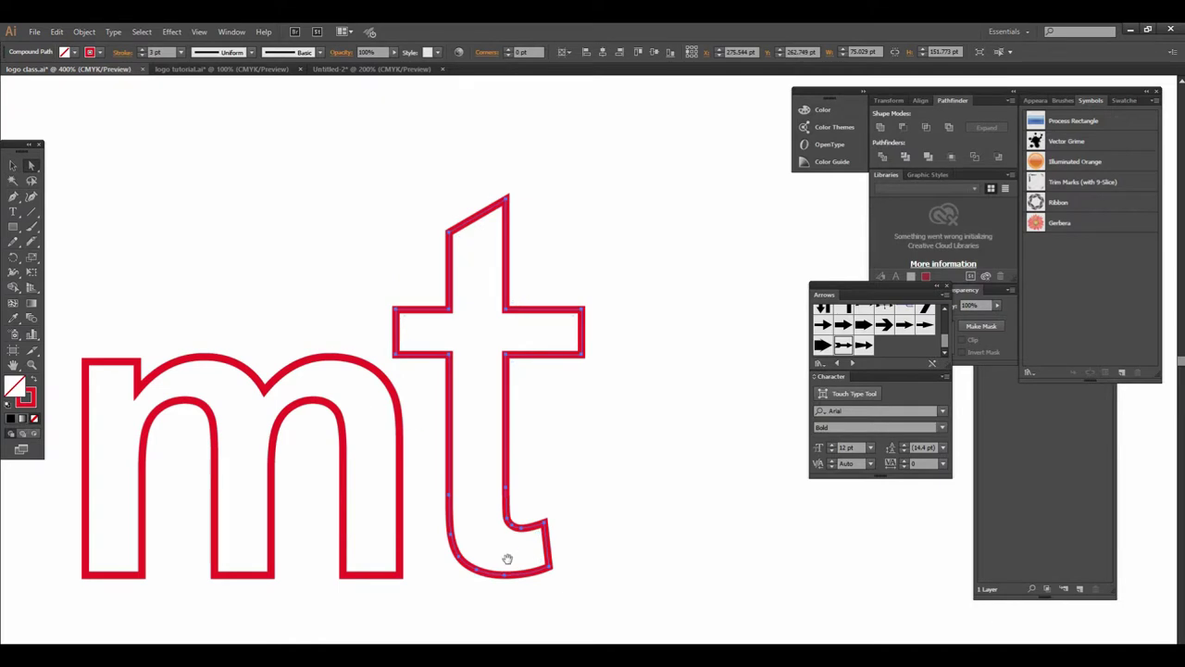
scroll(421, 392, "down", 3)
left_click_drag(416, 346, 624, 489)
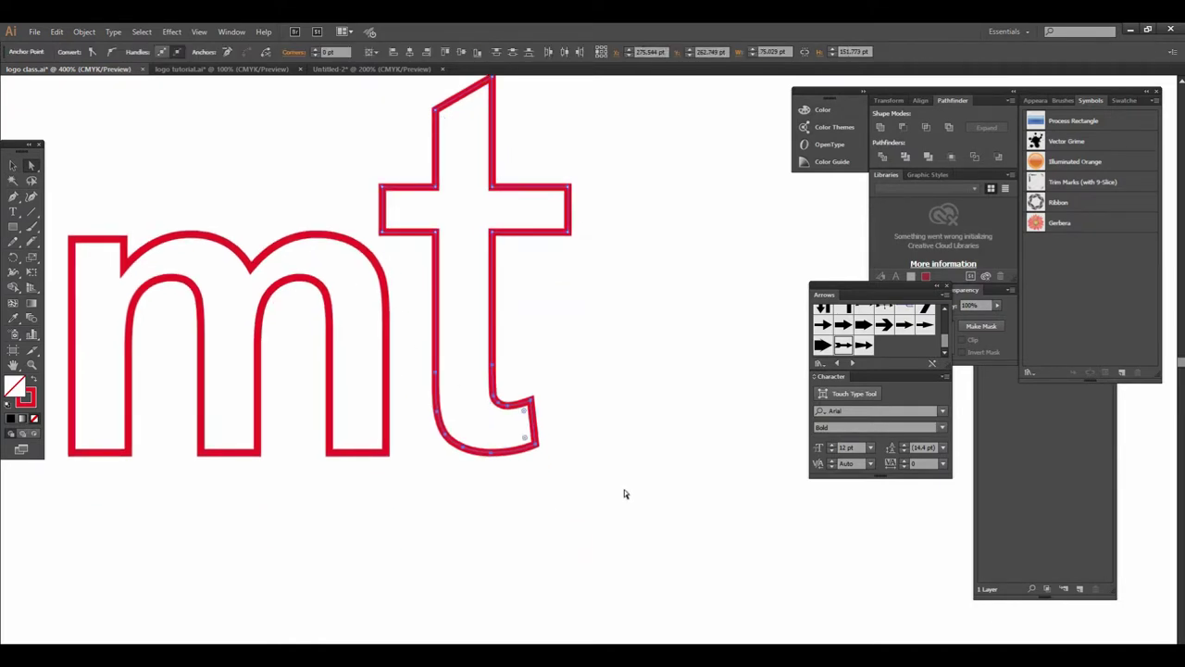
key("Down")
key("Down")
key("Down")
key("Down")
key("Down")
key("Down")
key("Down")
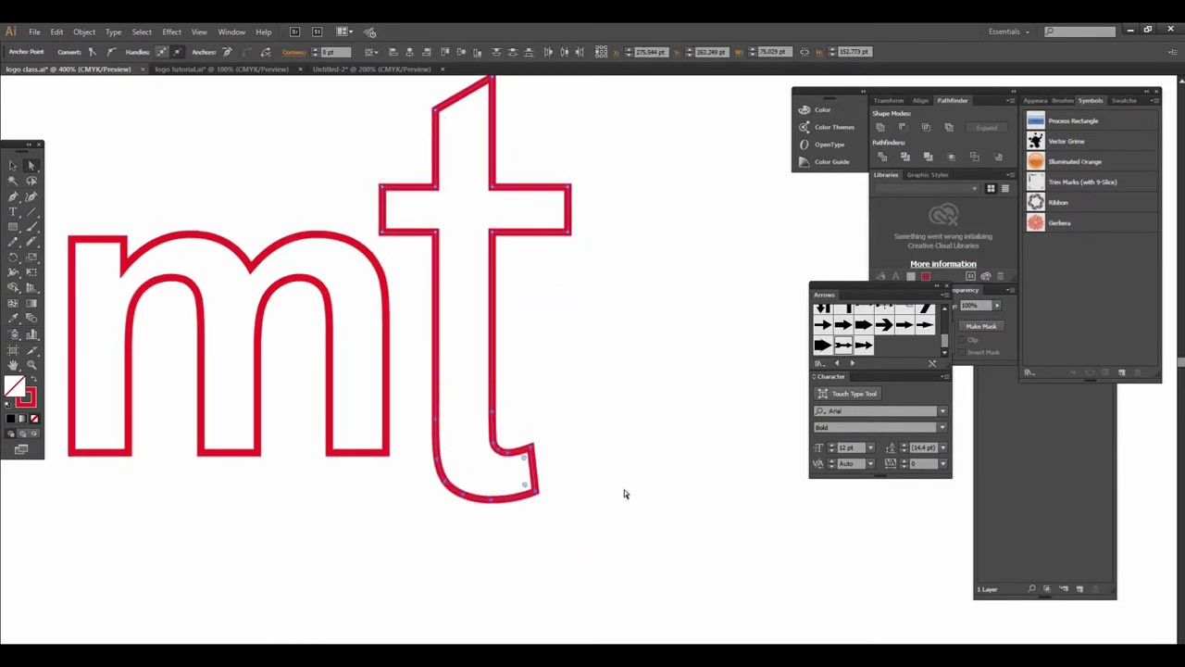
key("Down")
key("Down")
- Reposition the t back over the m's right stem, nudging it slightly left
left_click(13, 165)
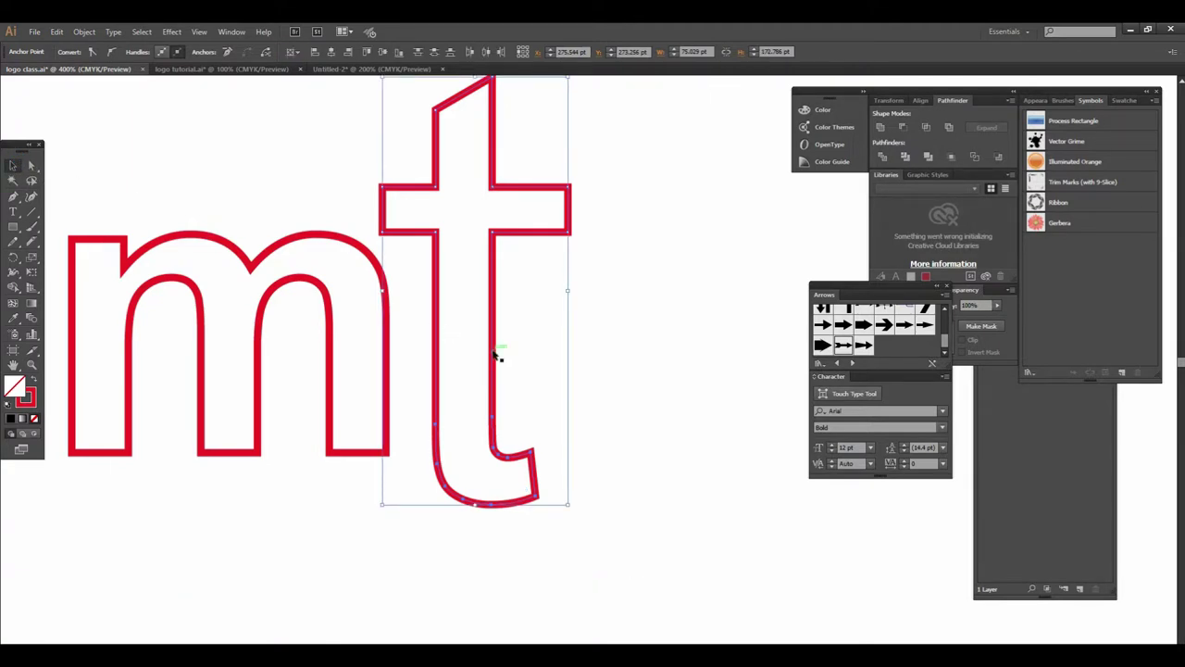
key("Left")
key("Left")
key("Left")
key("Left")
key("Left")
key("Left")
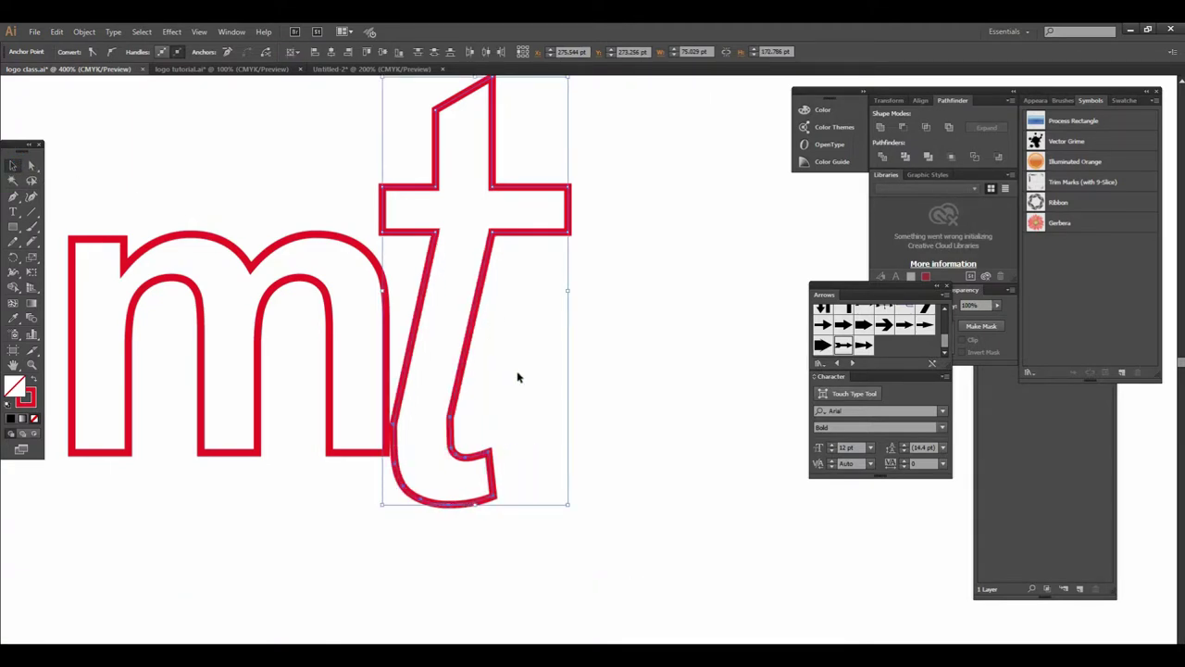
key("Right")
key("Right")
key("Right")
key("Right")
key("Right")
key("Right")
key("Right")
key("Right")
key("Right")
key("Right")
key("Right")
key("Right")
key("Right")
key("Right")
key("Right")
key("Right")
key("Right")
key("Right")
key("Right")
key("Right")
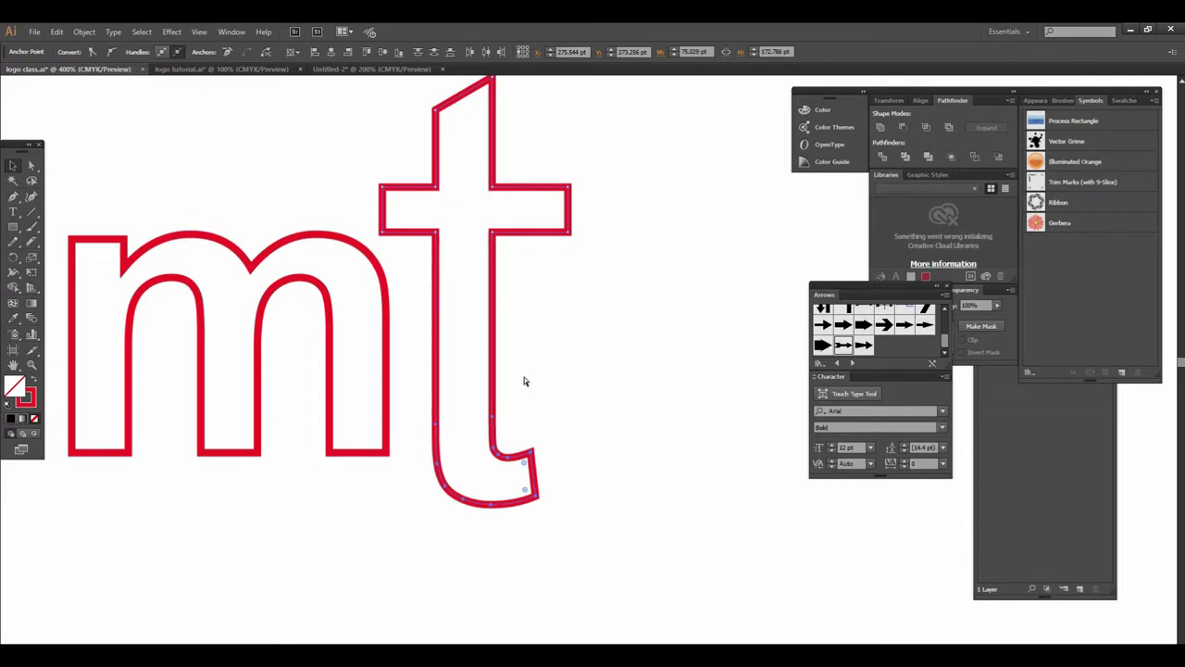
key("v")
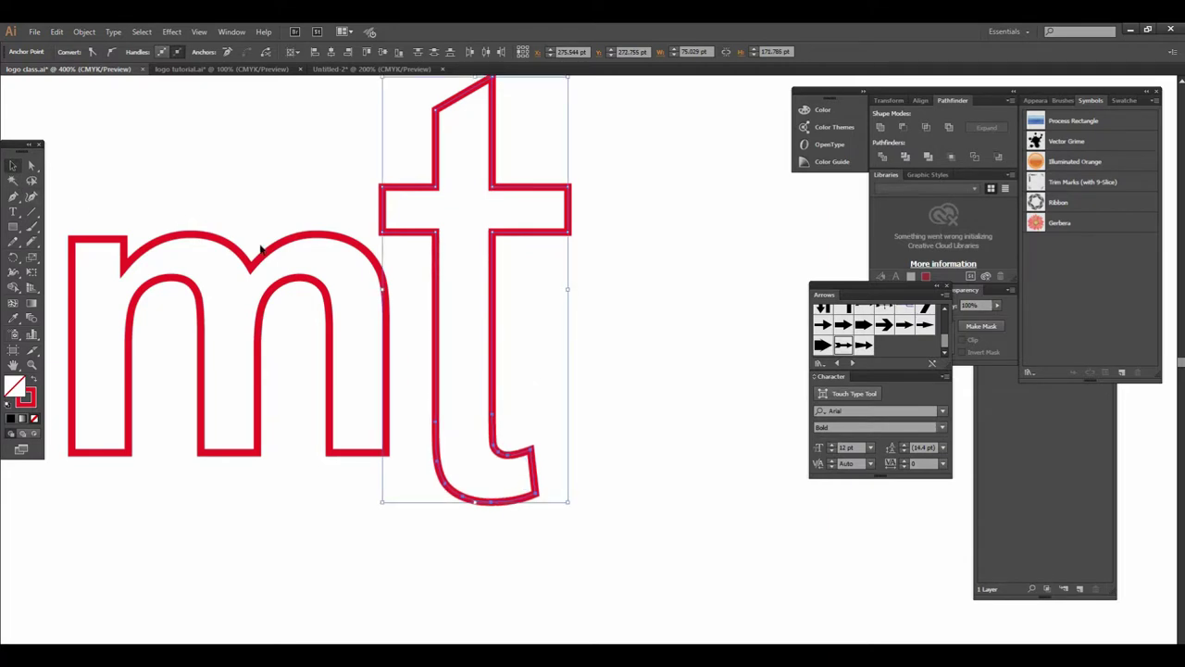
left_click(543, 323)
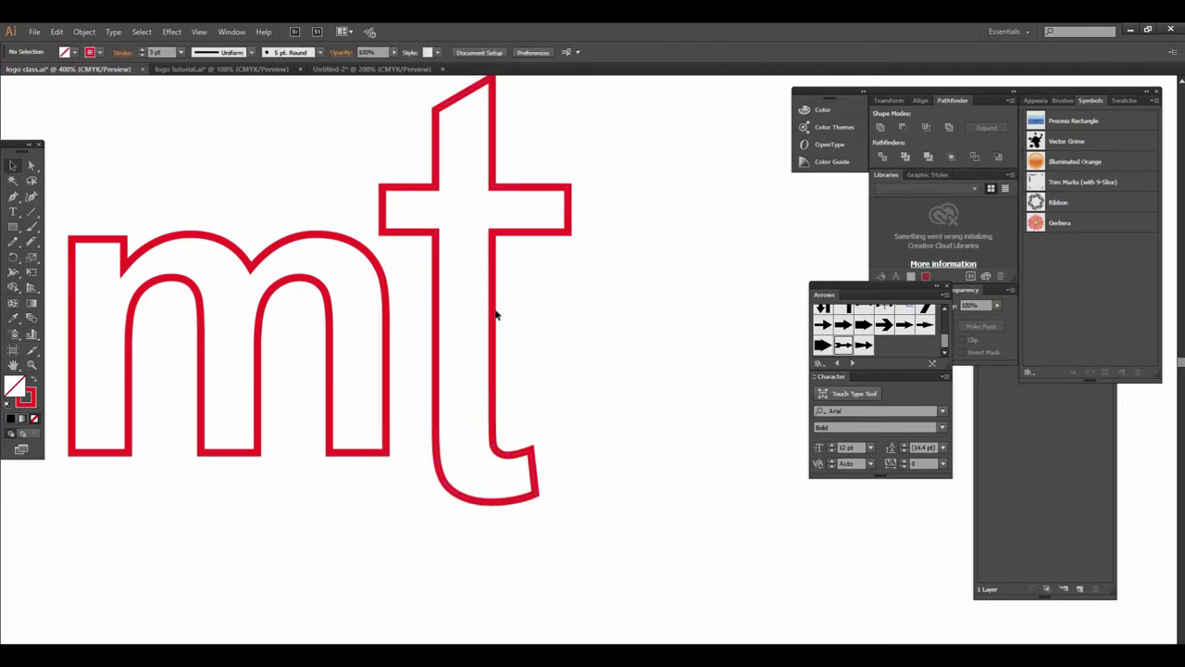
left_click(533, 371)
key("Left")
key("Left")
key("Left")
key("Left")
key("Left")
key("Left")
key("Left")
key("Left")
key("Left")
key("Left")
key("Left")
key("Left")
key("Left")
key("Left")
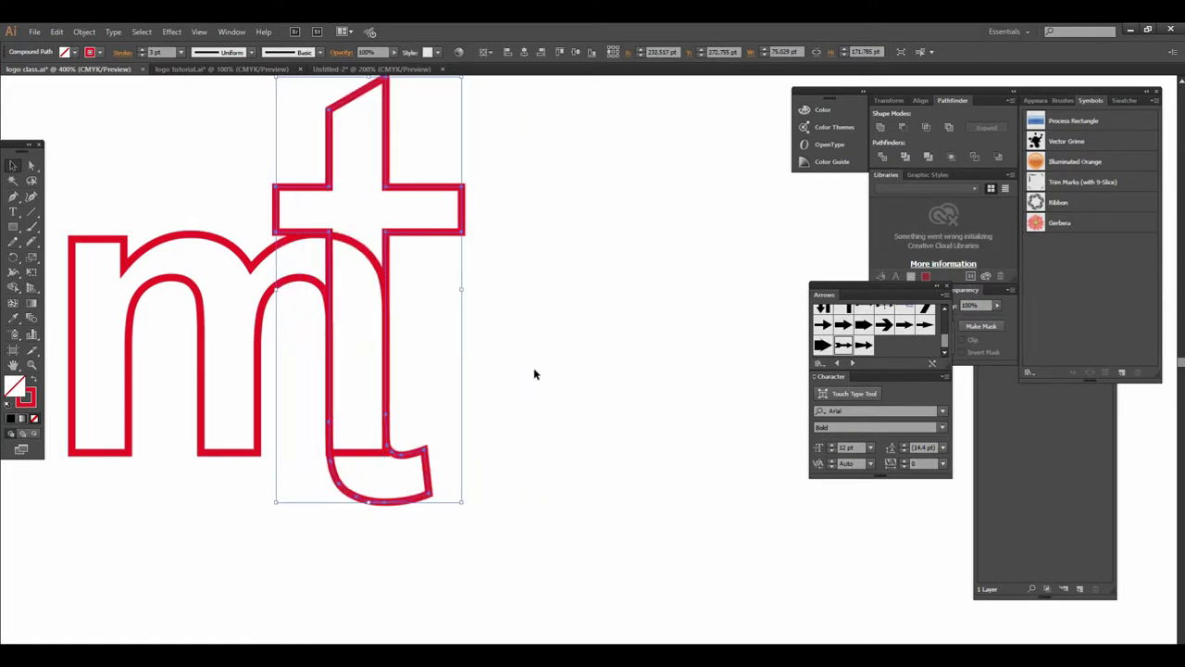
left_click(529, 381)
left_click_drag(450, 339, 514, 413)
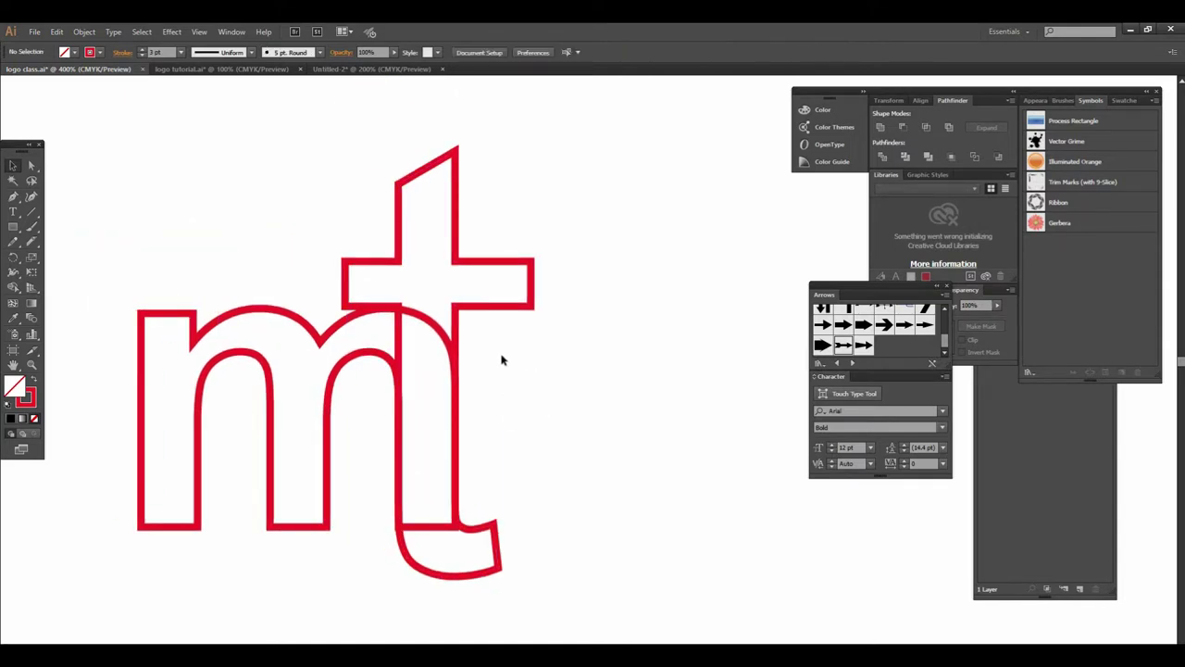
left_click(331, 333)
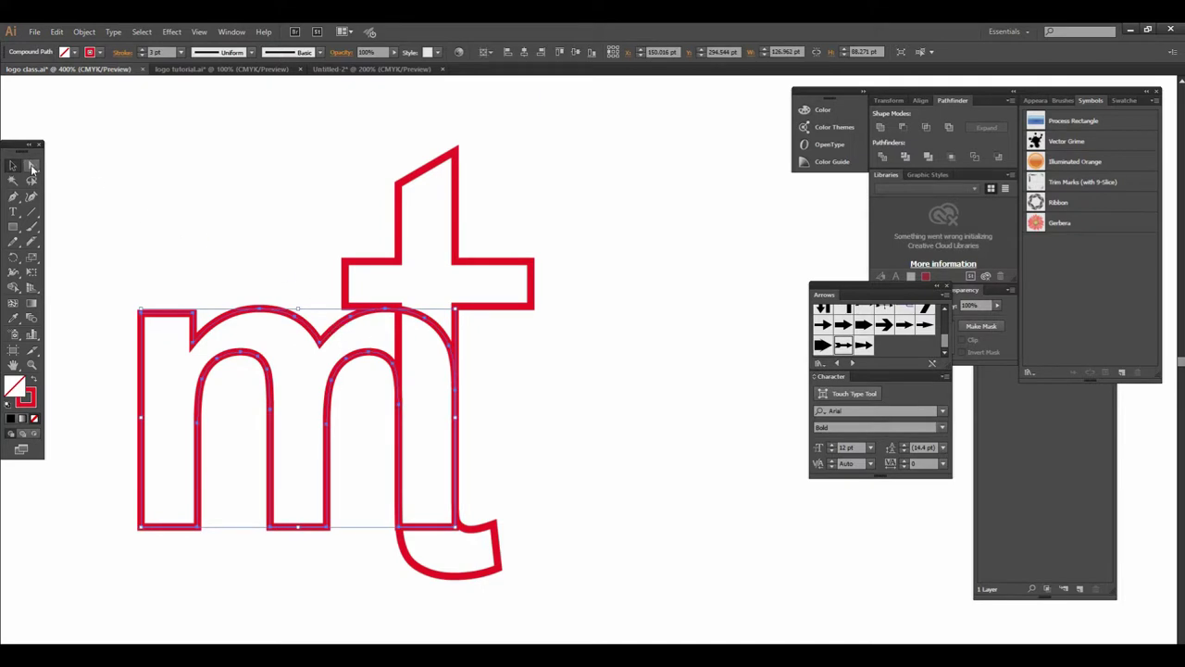
- Delete the stretch of m curve running inside the t
left_click(31, 167)
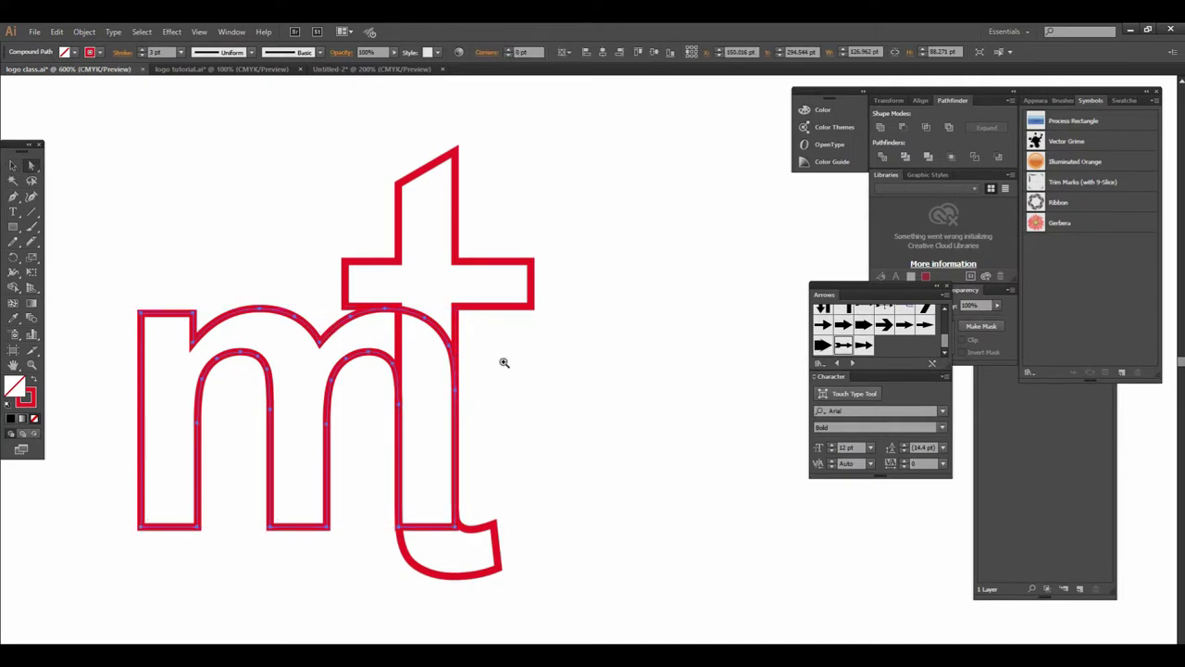
left_click(504, 362)
left_click(487, 321)
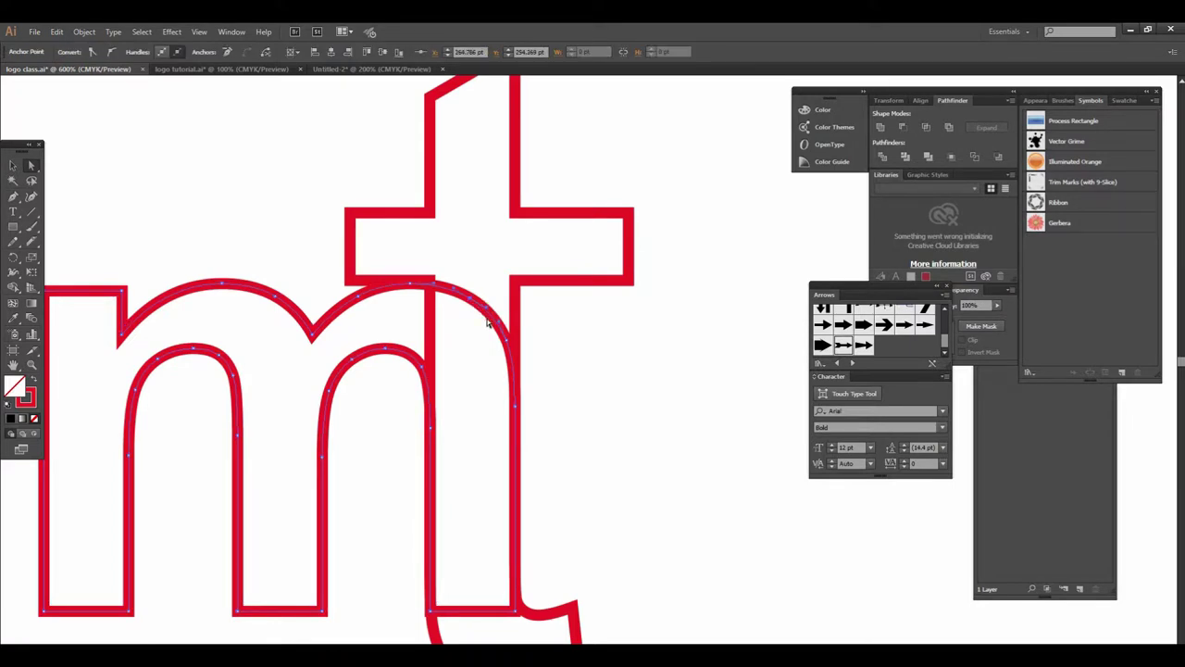
key("Delete")
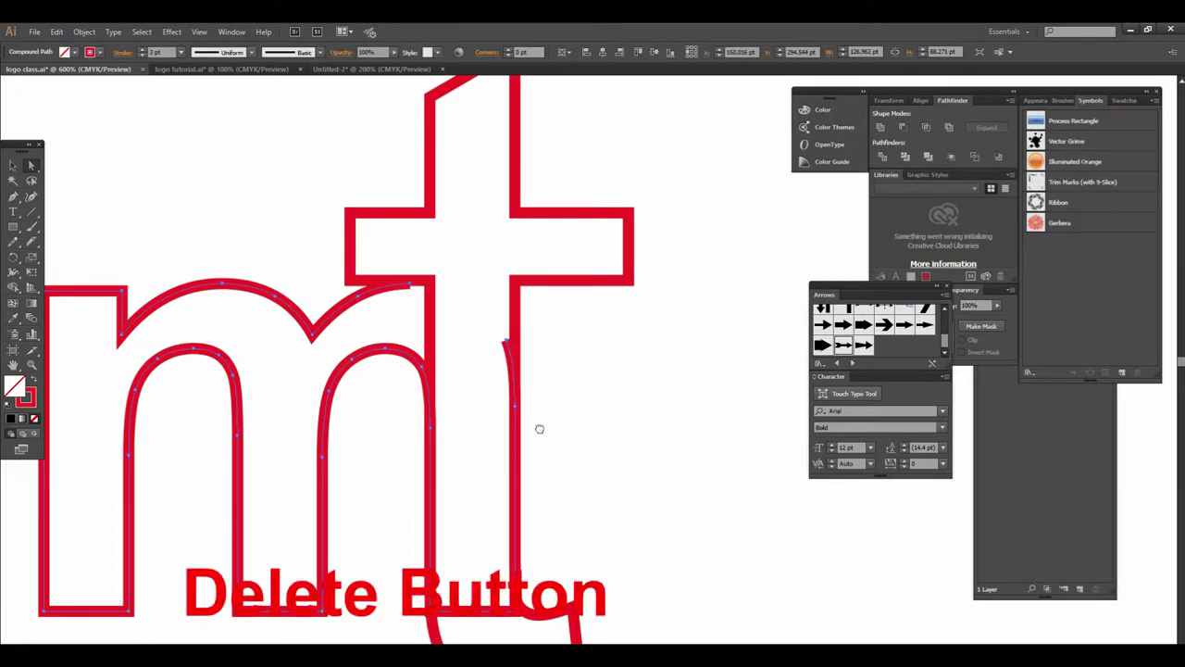
- Delete the t's hook corner anchor and the end anchors of its curved tail
left_click_drag(540, 429, 498, 271)
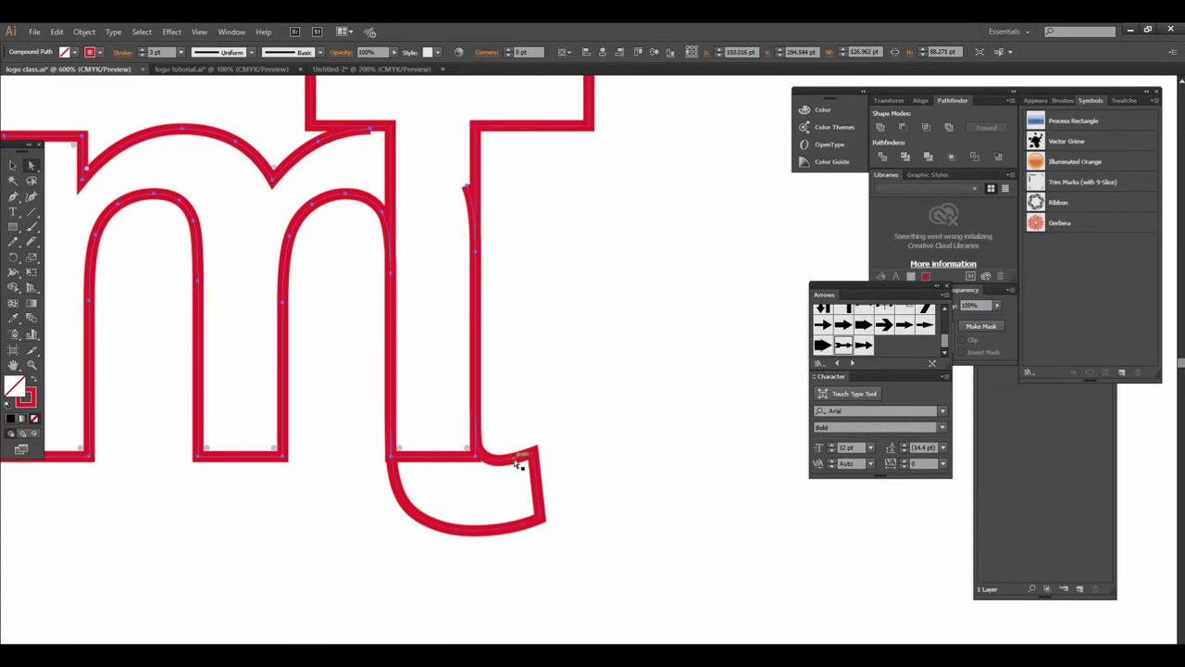
left_click(517, 460)
left_click(534, 456)
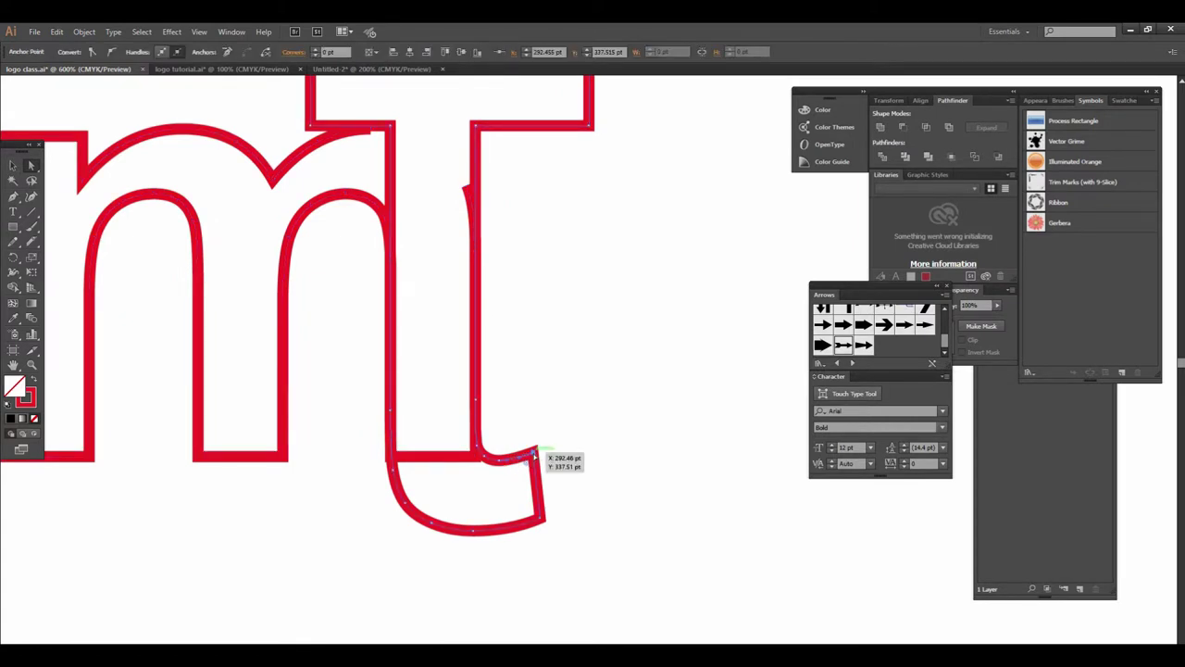
key("Delete")
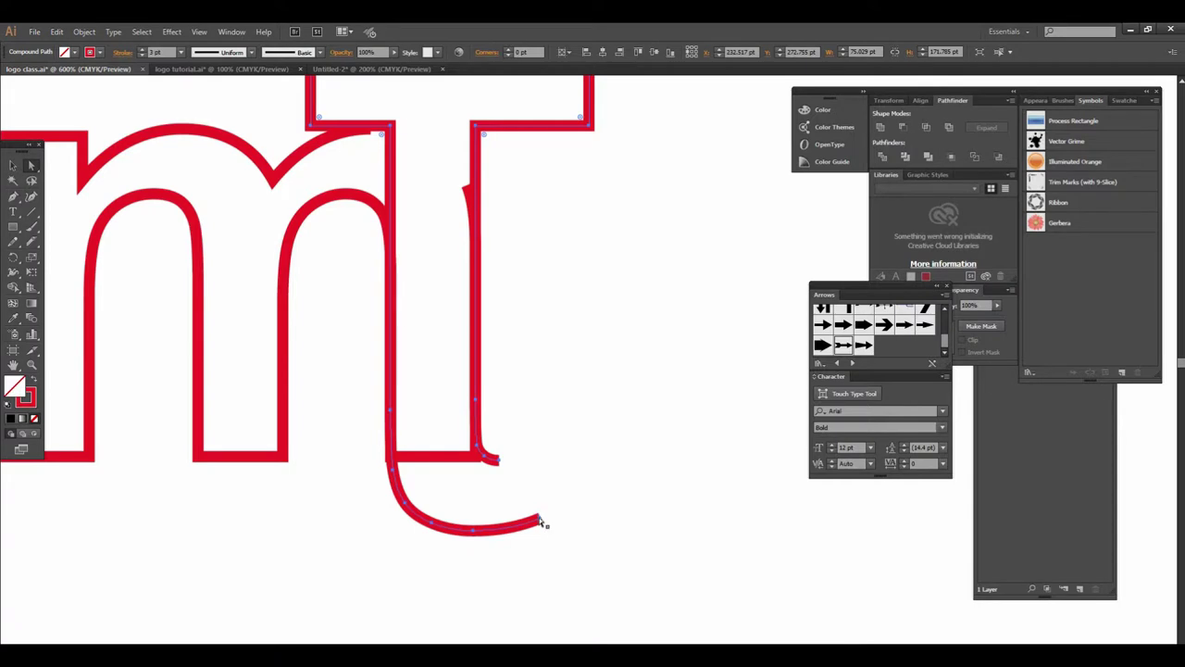
left_click(540, 519)
key("Delete")
left_click(470, 531)
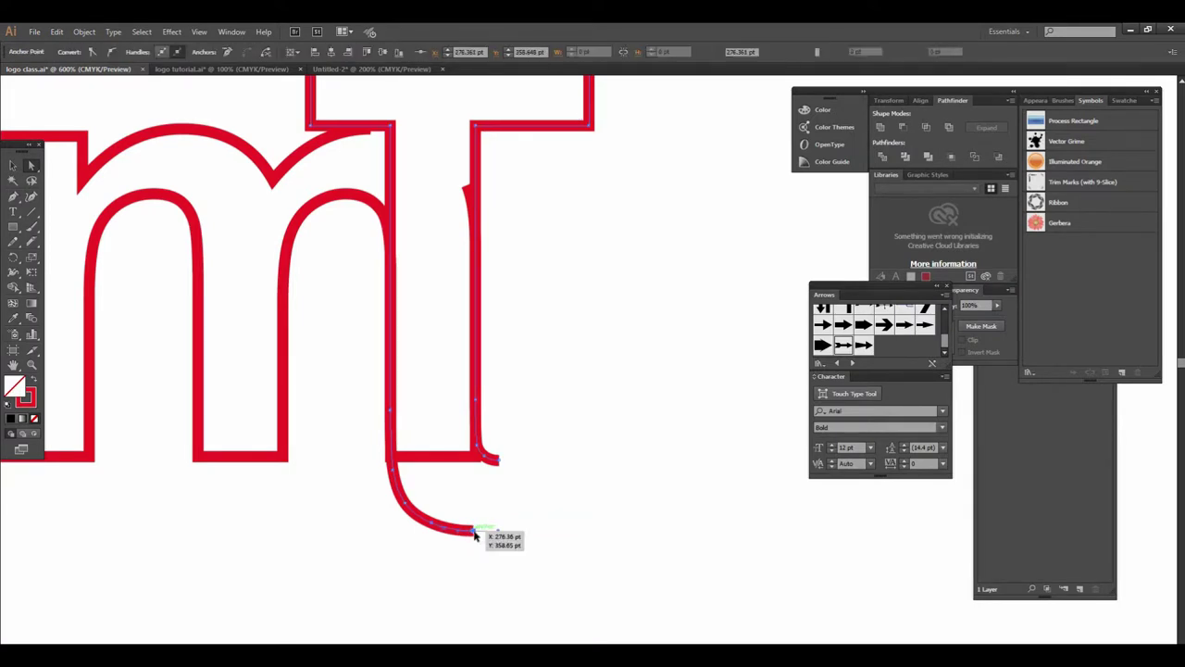
key("Delete")
- Remove the remaining tail and small curl so the t stem ends straight
left_click_drag(433, 533, 375, 494)
key("Delete")
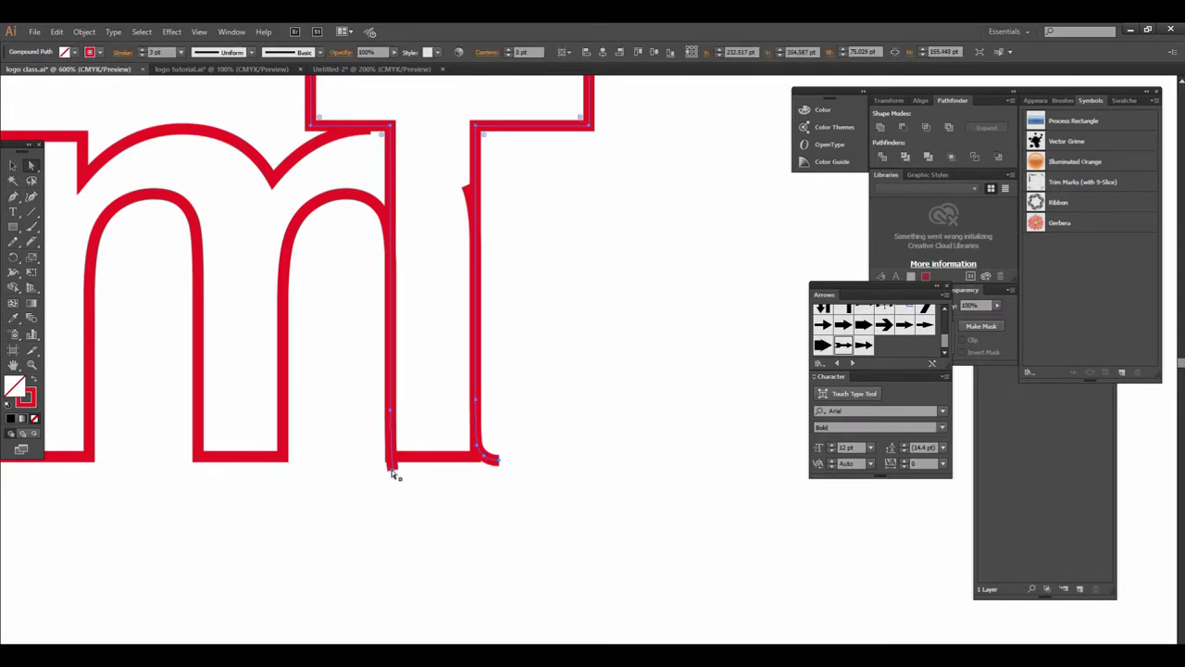
left_click_drag(392, 470, 391, 466)
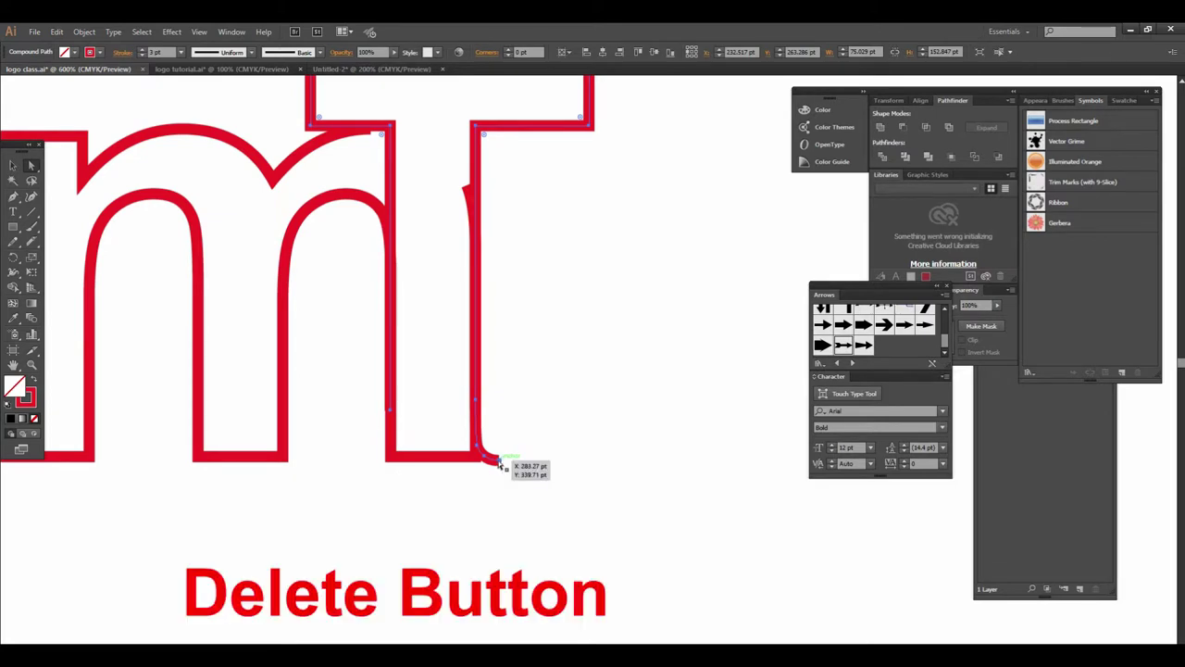
key("Delete")
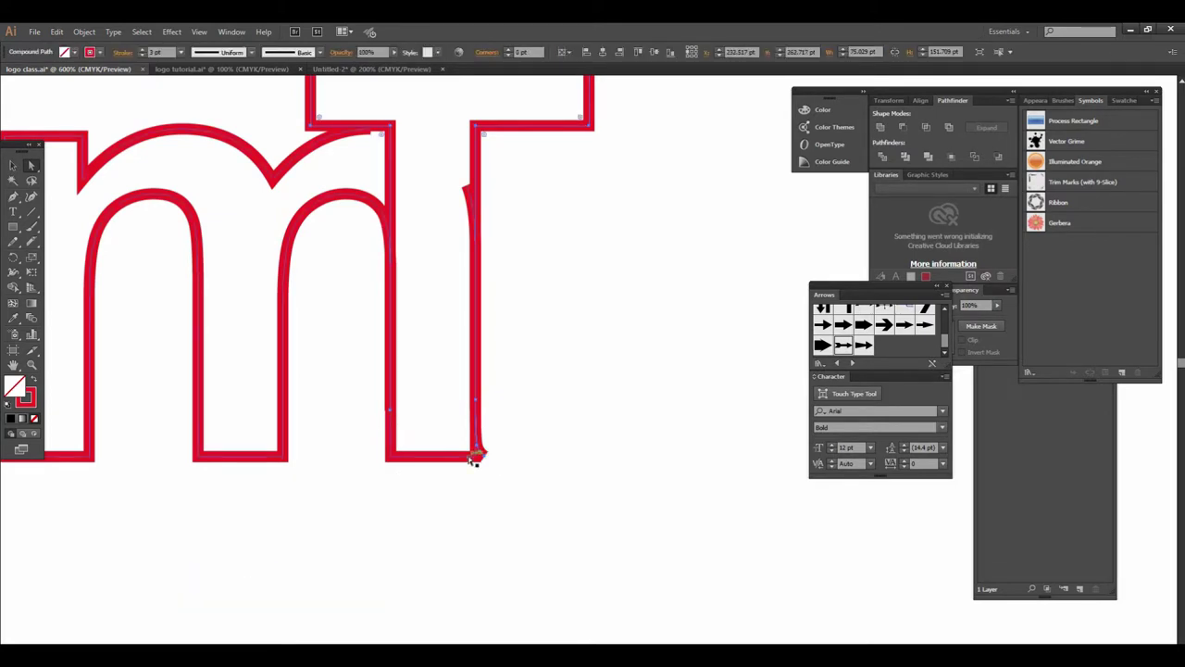
left_click(483, 457)
left_click(482, 458)
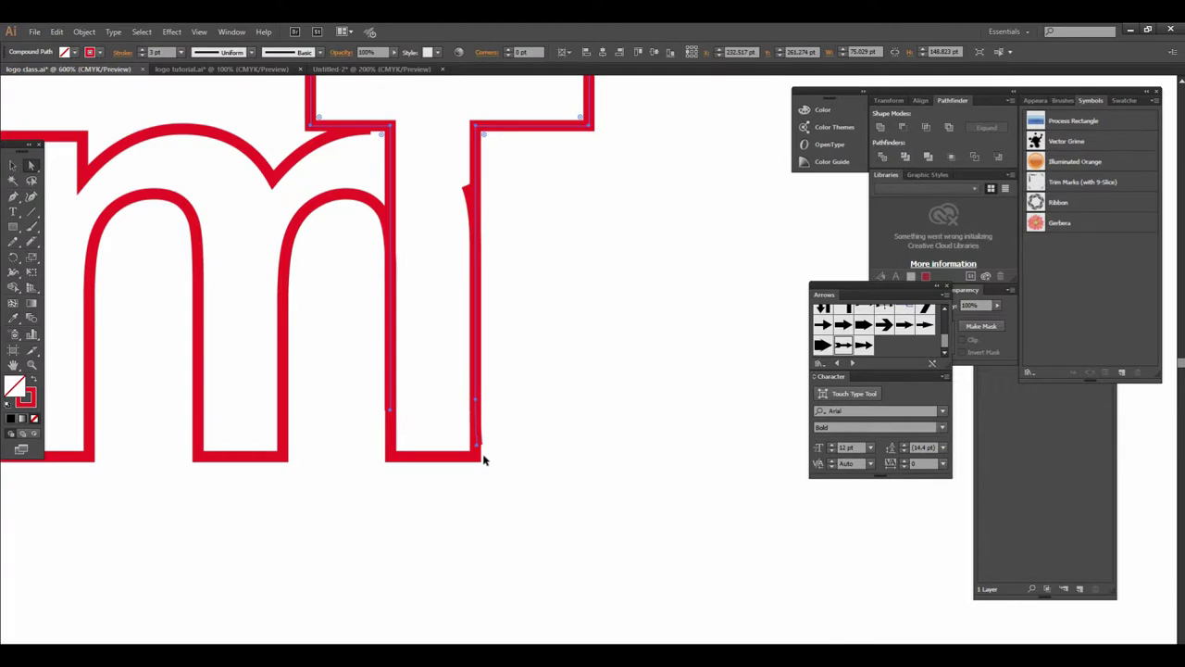
left_click(546, 330)
left_click_drag(490, 265, 593, 354)
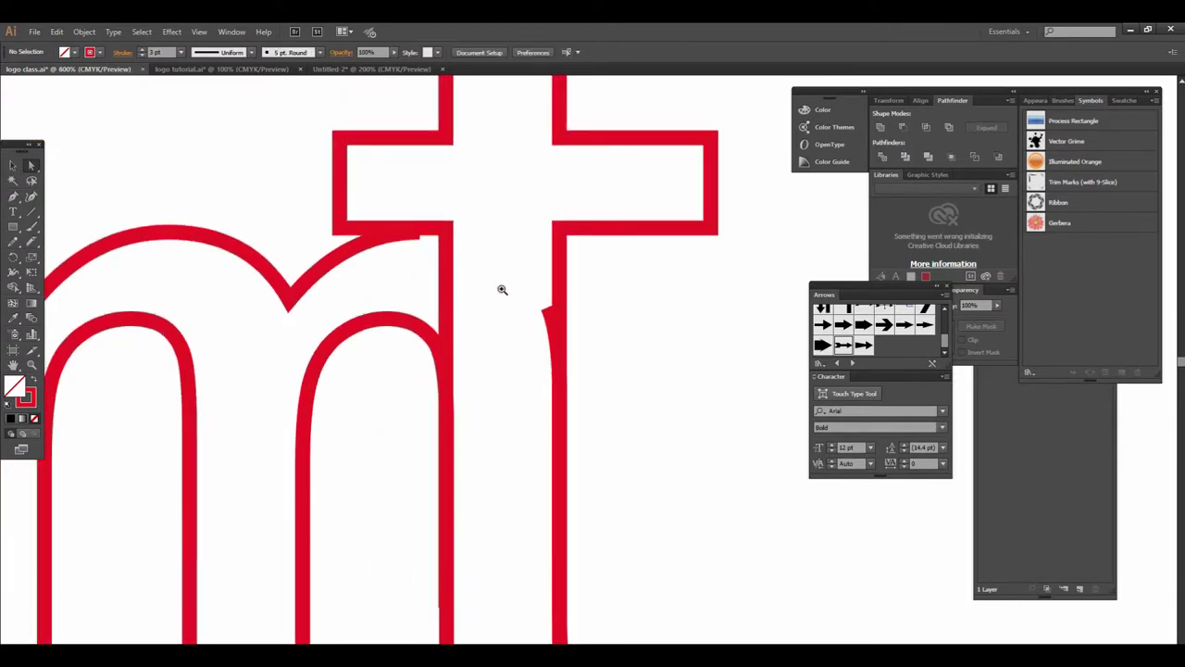
- Stretch the loose end of the m's arch over to meet the t stem
left_click(592, 353)
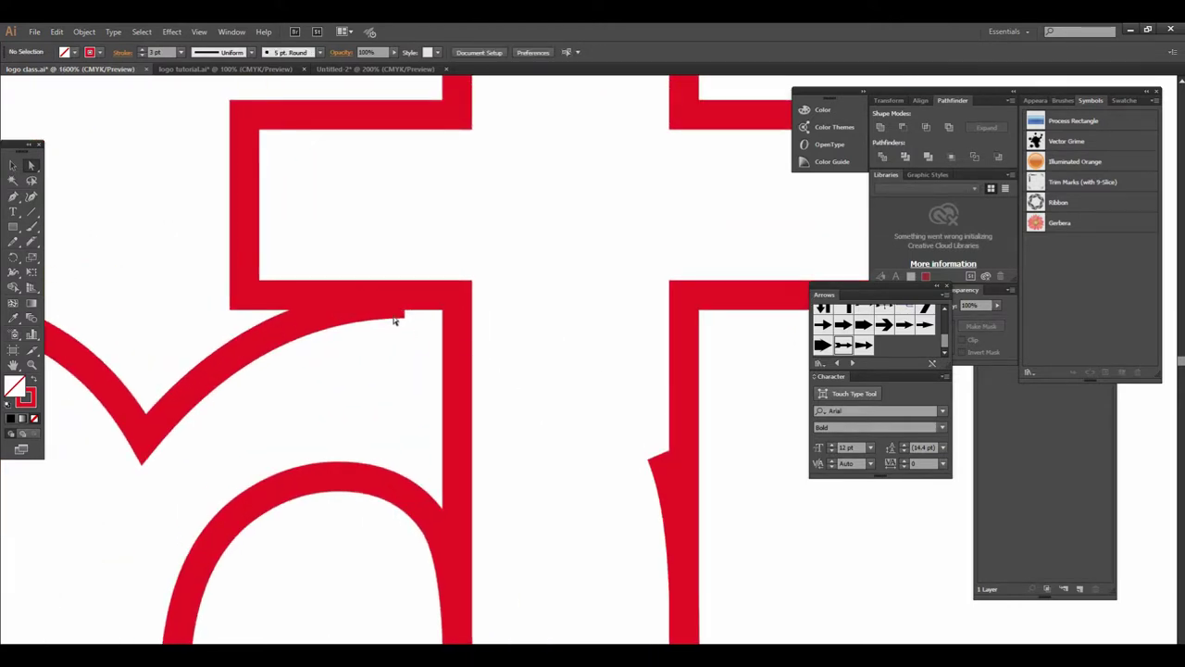
left_click_drag(210, 328, 313, 361)
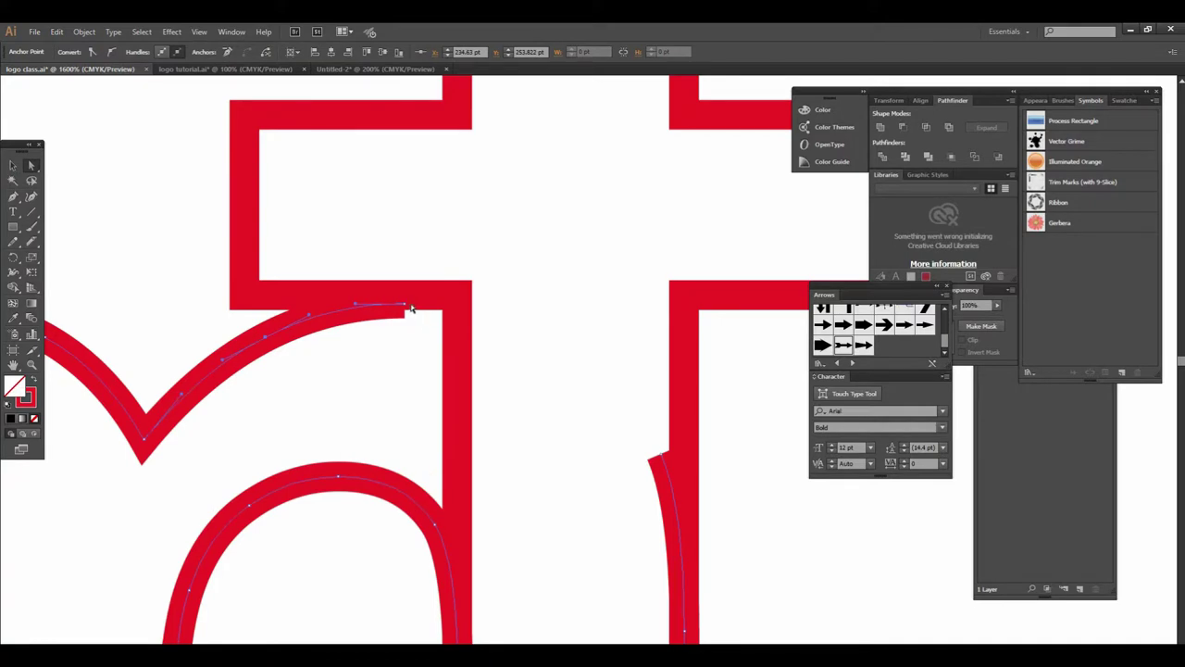
left_click_drag(405, 305, 443, 306)
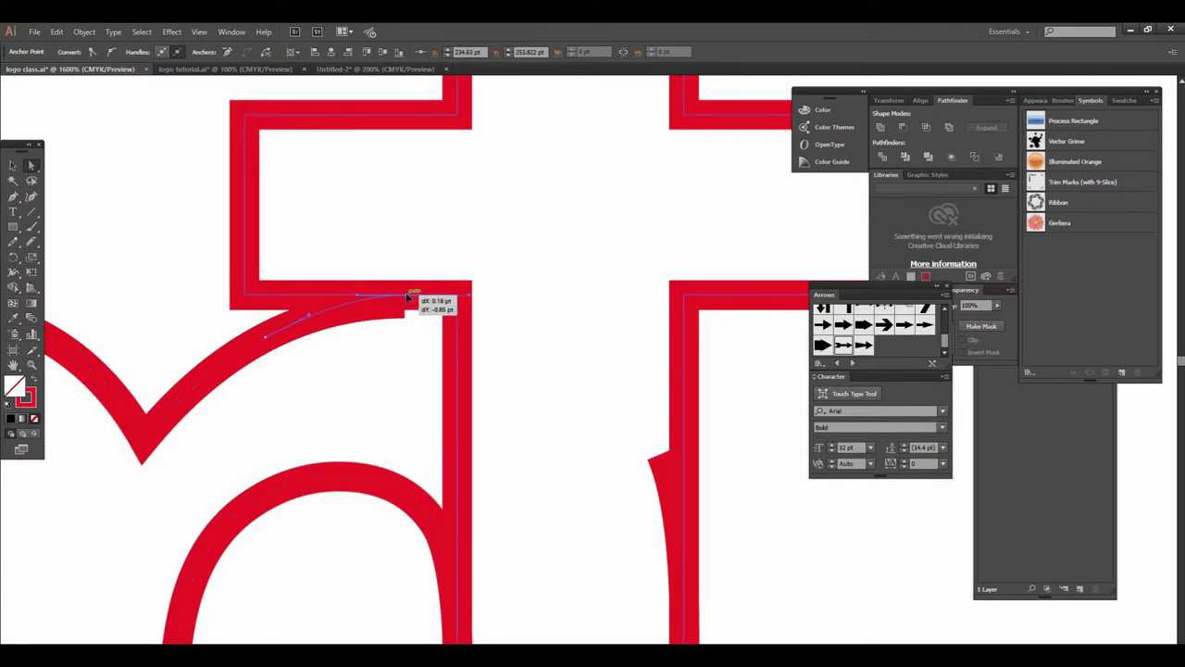
left_click(570, 402)
- Adjust the anchors along the t stem's curved inner edge
left_click_drag(570, 403, 542, 378)
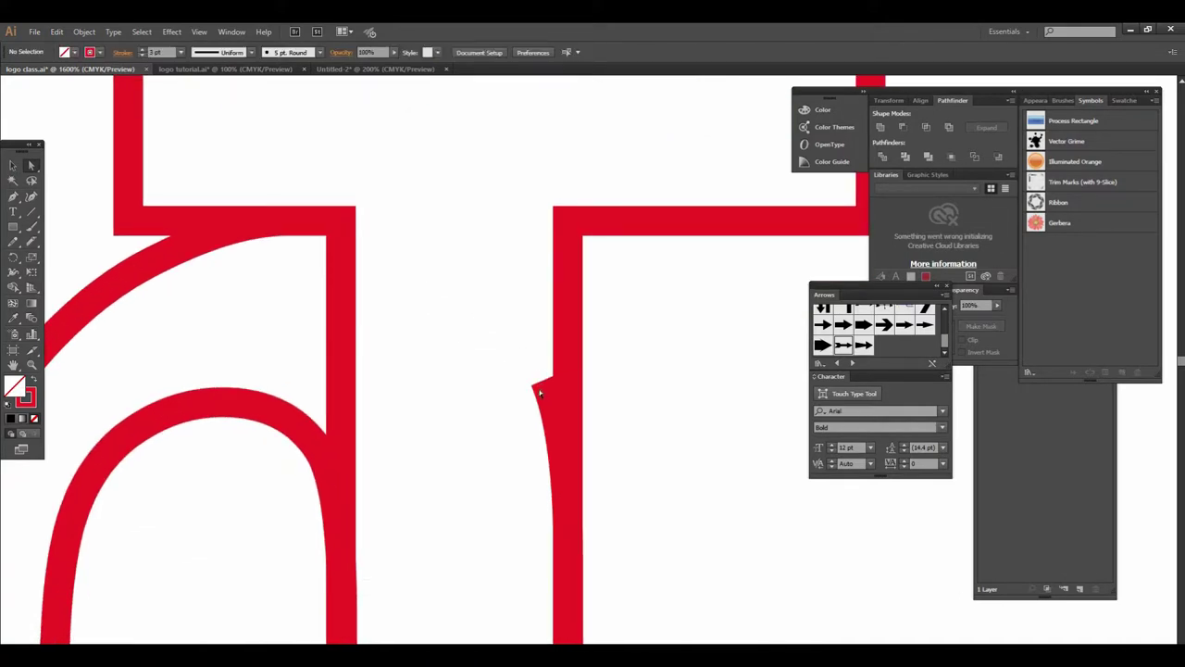
mouse_move(510, 371)
left_mouse_down()
mouse_move(543, 410)
mouse_move(555, 379)
left_mouse_up()
left_click_drag(561, 372, 561, 374)
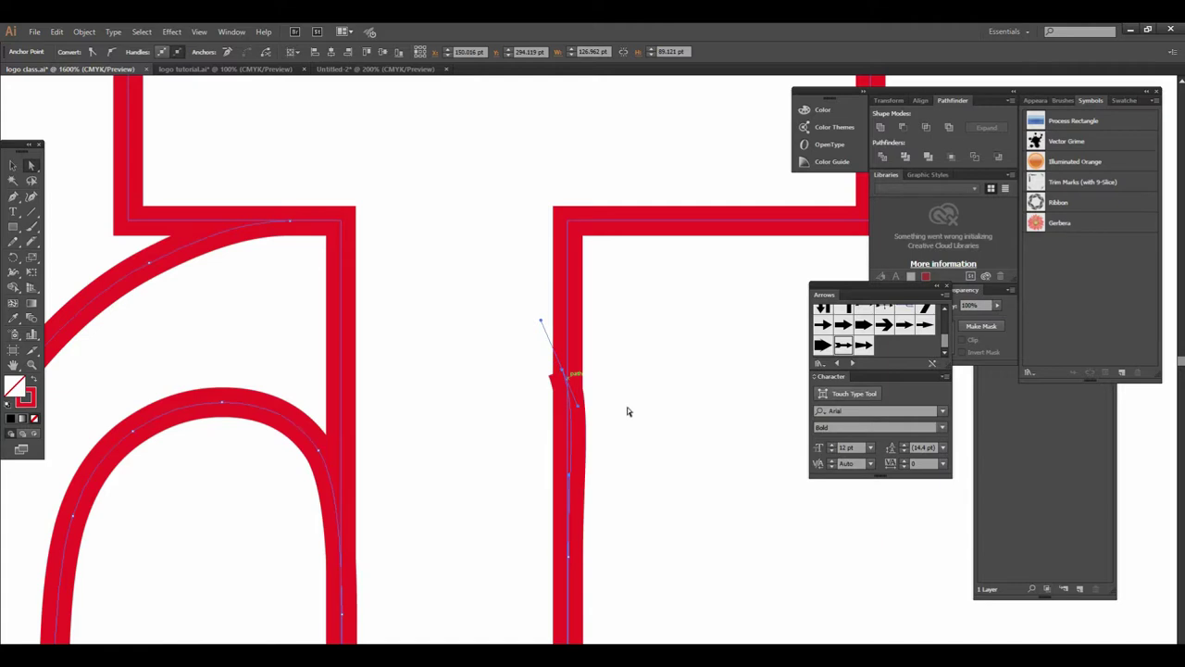
left_click(628, 409)
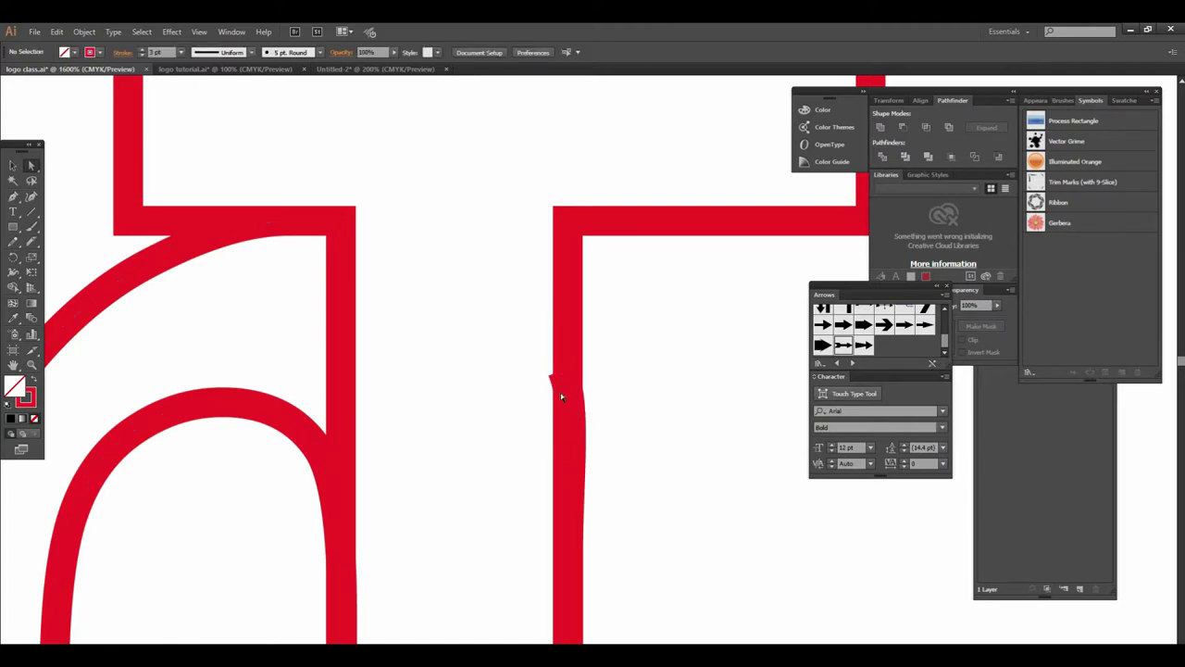
mouse_move(555, 377)
left_mouse_down()
mouse_move(549, 389)
mouse_move(571, 379)
mouse_move(583, 421)
left_mouse_up()
left_click(630, 453)
- Delete the bulging segment so the t stem's inner edge runs straight
left_click(587, 414)
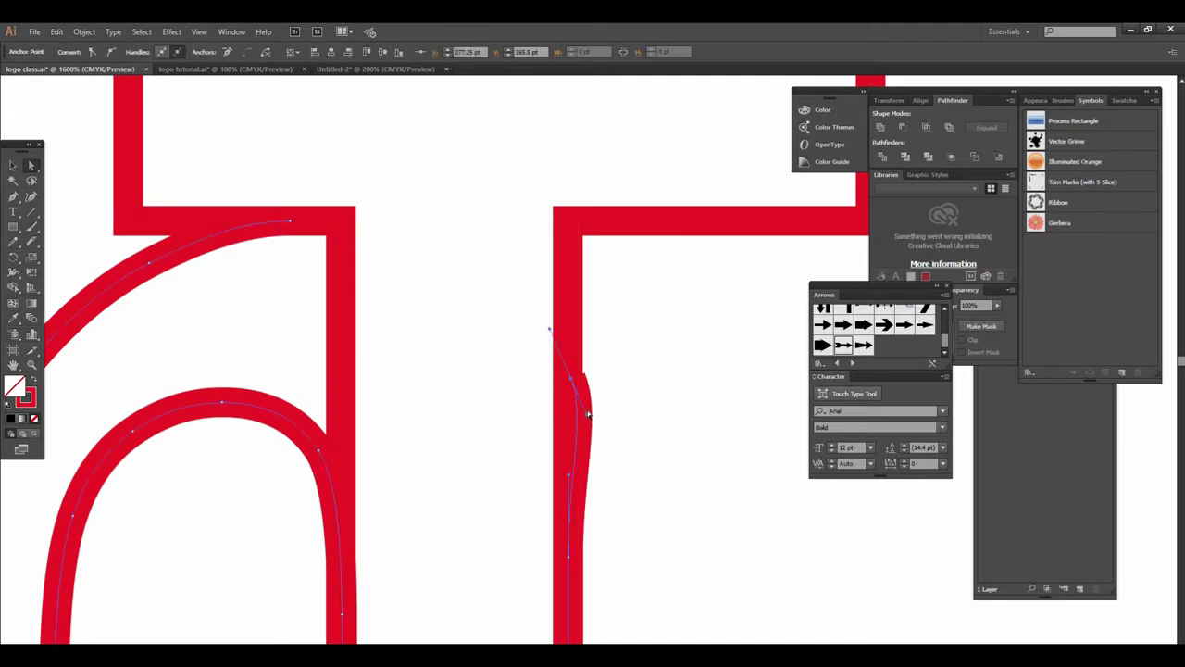
left_click(567, 419)
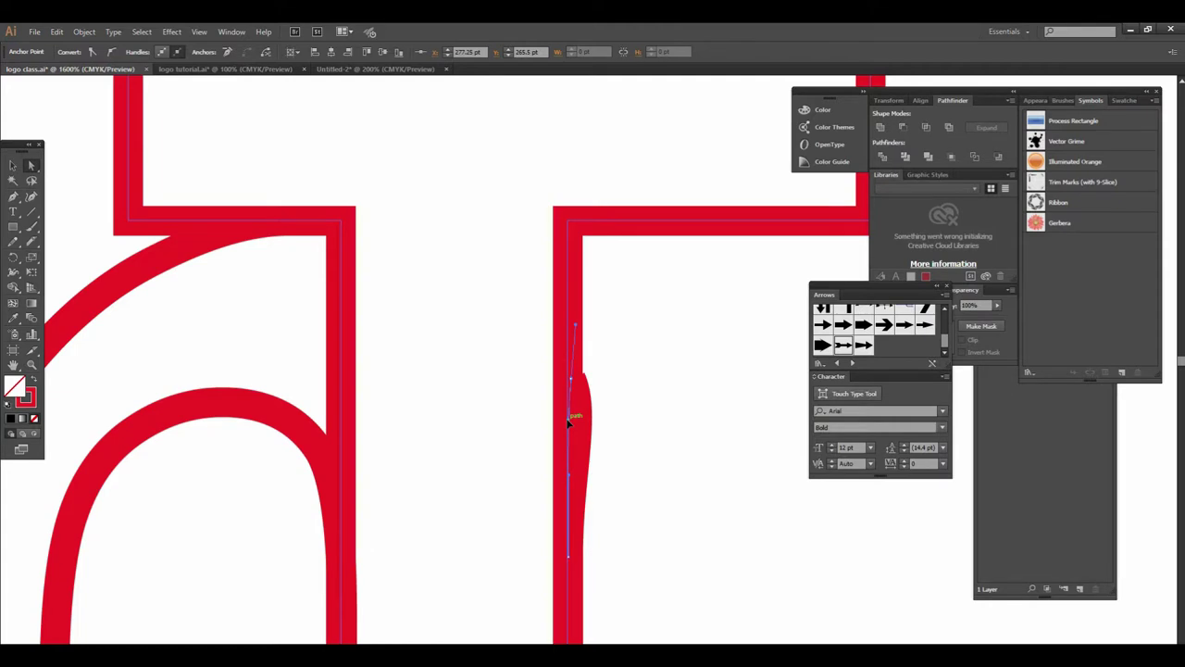
key("Delete")
left_click(595, 414)
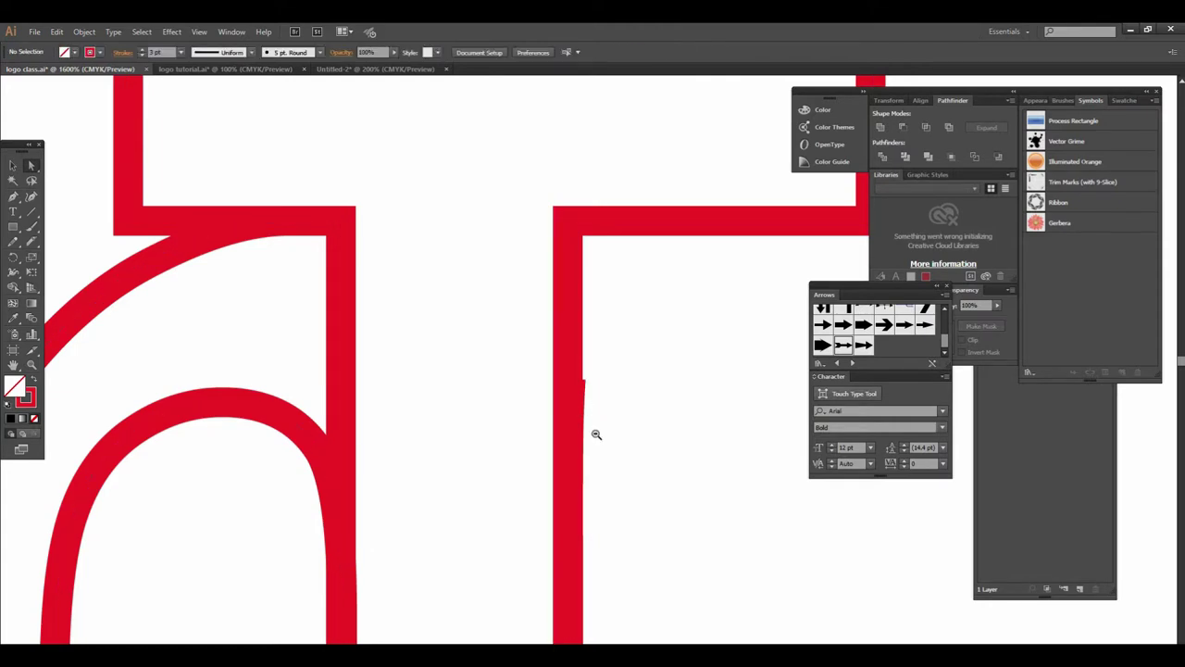
scroll(595, 432, "down", 3)
scroll(558, 417, "down", 3)
scroll(559, 408, "down", 2)
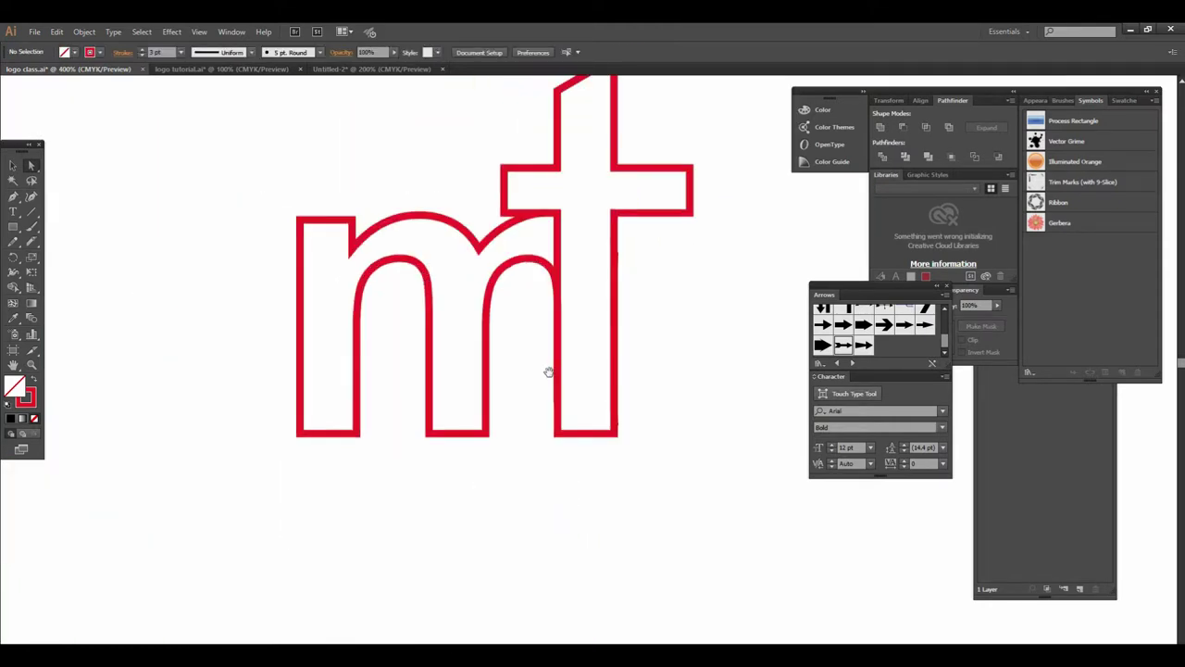
- Marquee-select all the red mt outlines, apply Object > Expand, and zoom in
scroll(557, 394, "up", 1)
scroll(559, 338, "up", 2)
scroll(566, 361, "down", 1)
scroll(566, 358, "down", 1)
left_click_drag(566, 357, 487, 368)
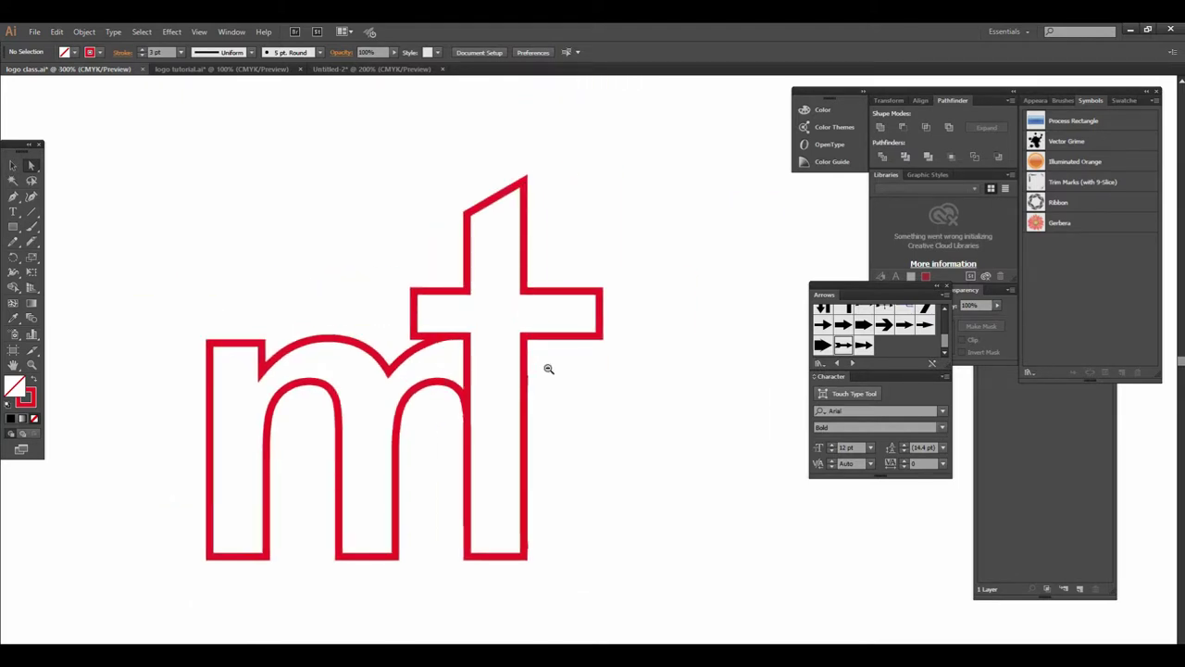
scroll(548, 368, "down", 1)
scroll(546, 367, "up", 1)
scroll(544, 366, "up", 1)
mouse_move(195, 198)
left_mouse_down()
mouse_move(647, 544)
mouse_move(659, 517)
left_mouse_up()
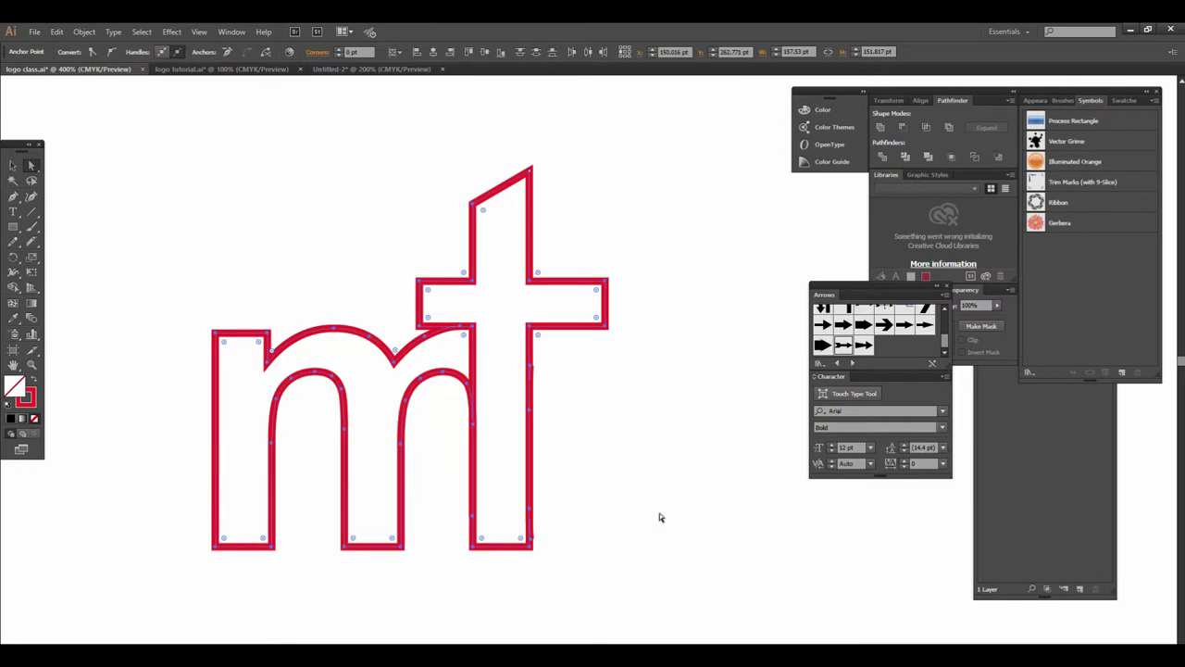
left_click(91, 33)
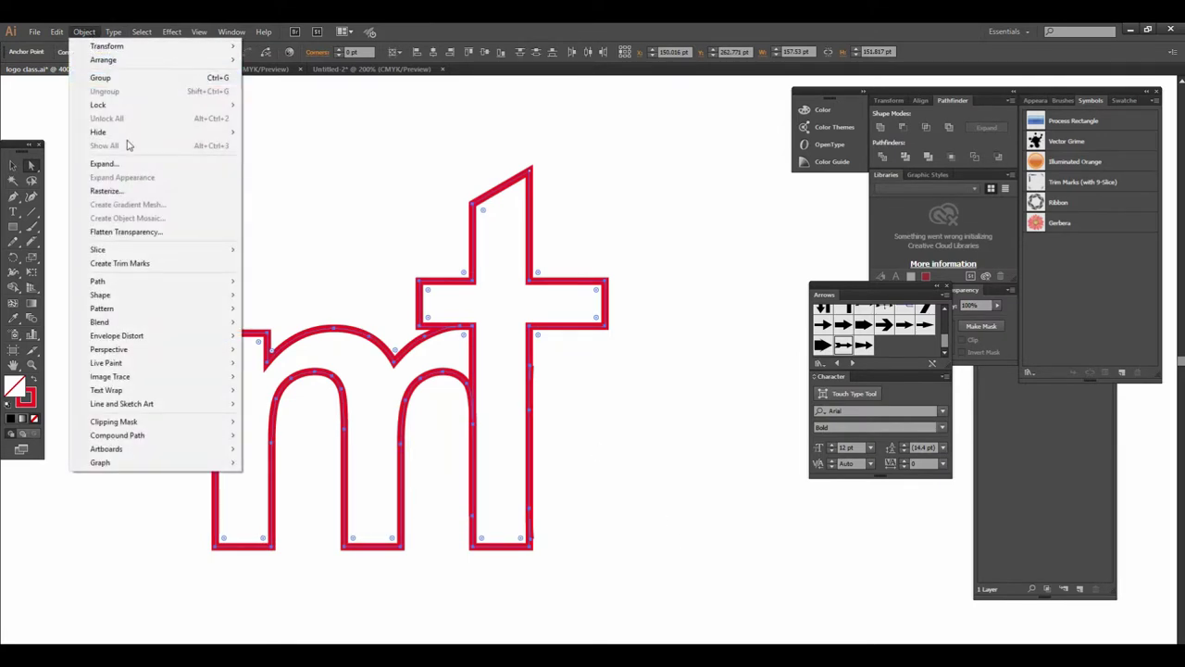
left_click(105, 163)
left_click(569, 417)
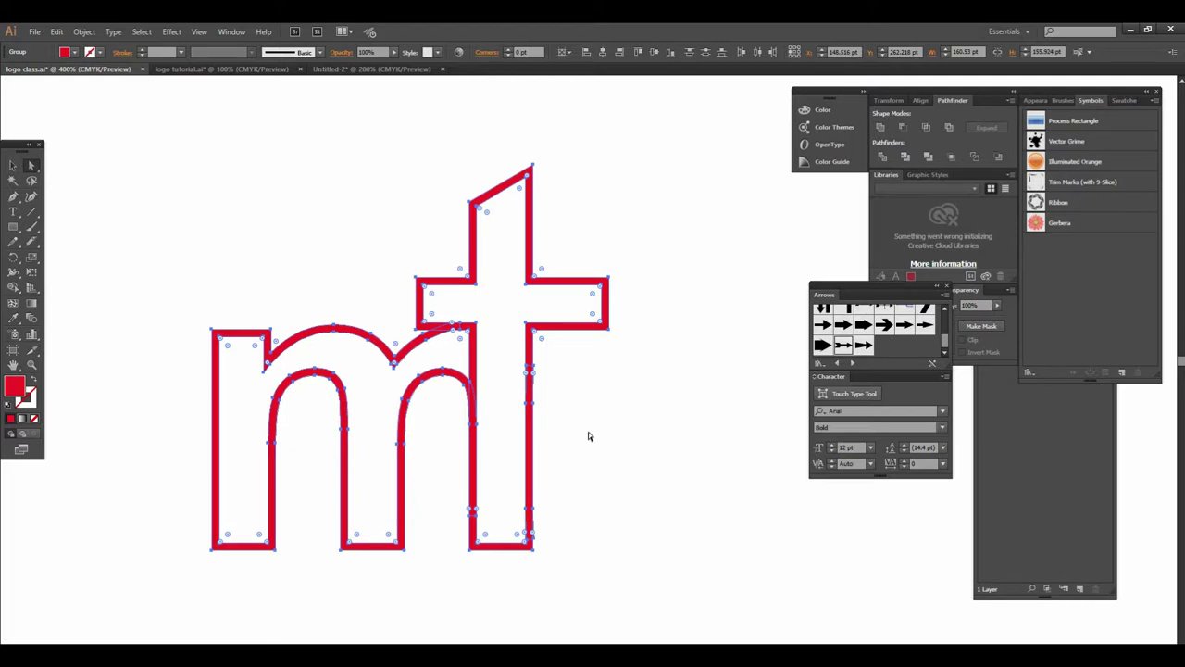
key("ctrl+plus")
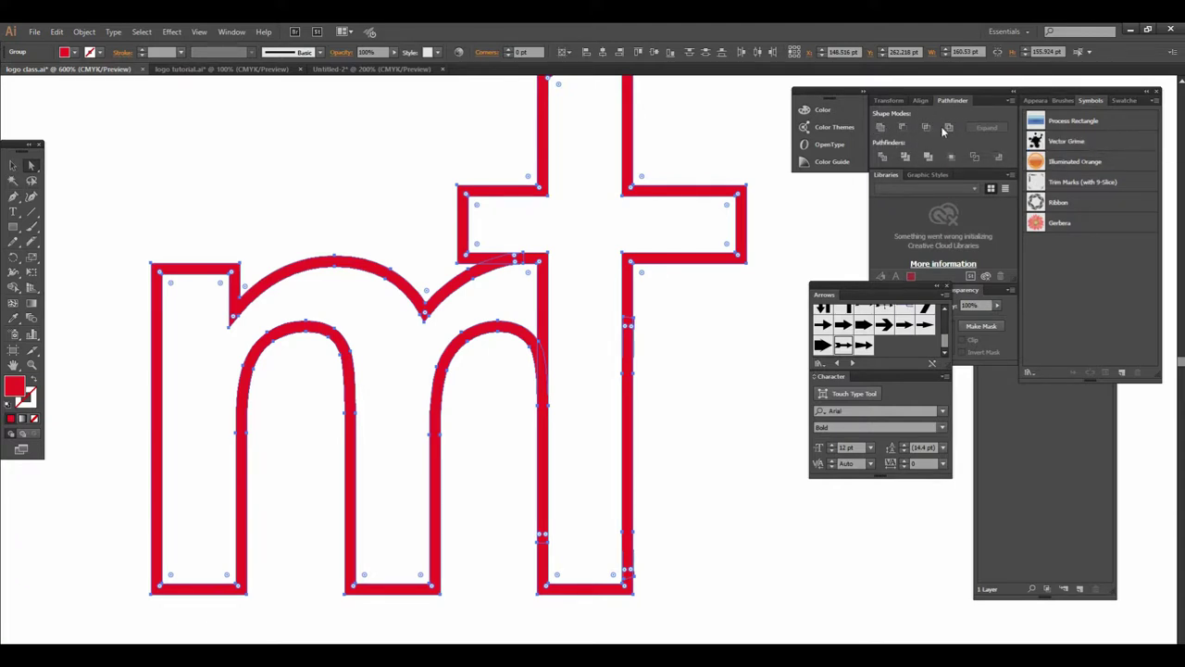
- Merge the m and t into one shape and delete the stray notch anchor on the t stem
left_click(879, 129)
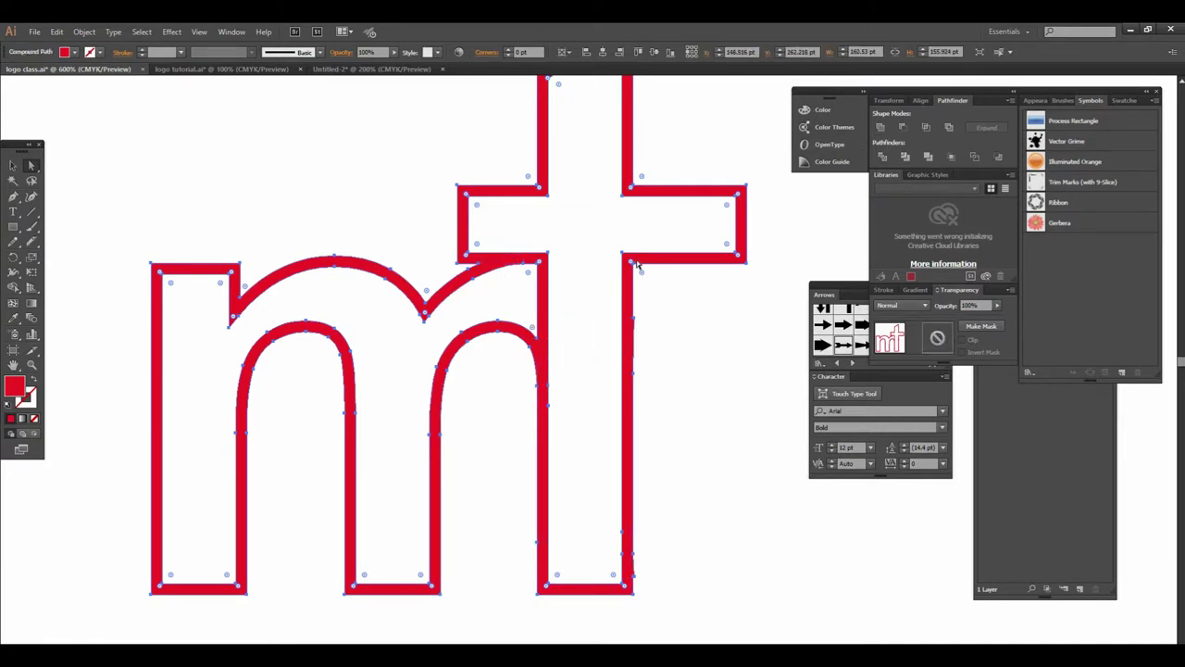
left_click(670, 433)
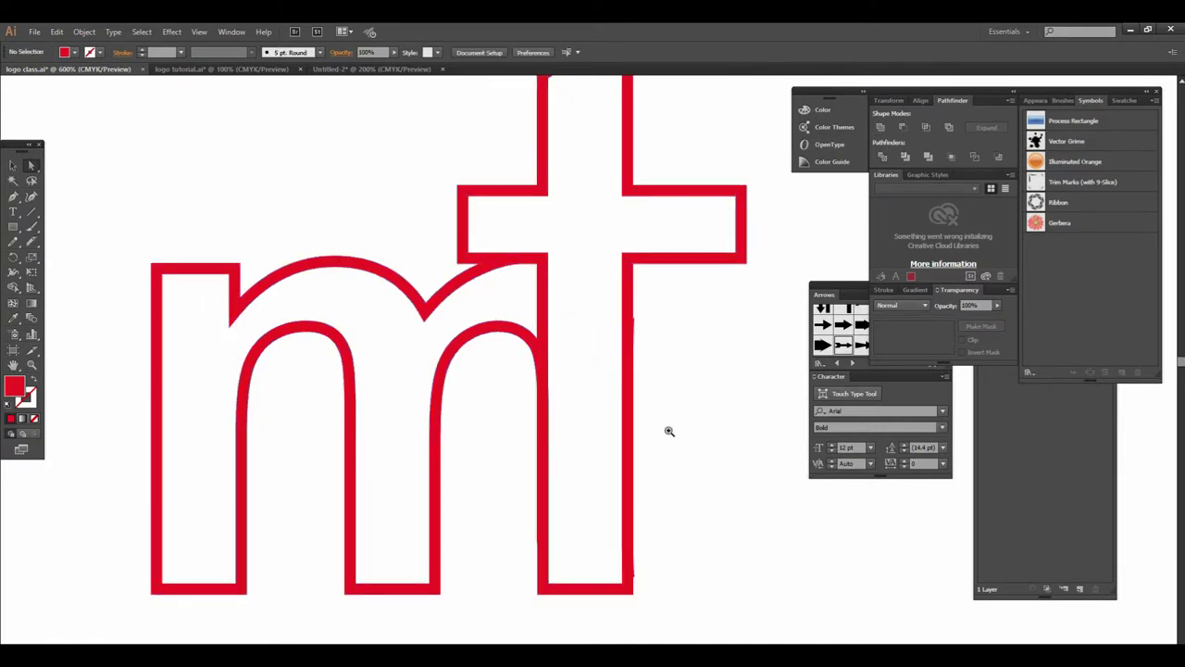
left_click(634, 356)
left_click(598, 352)
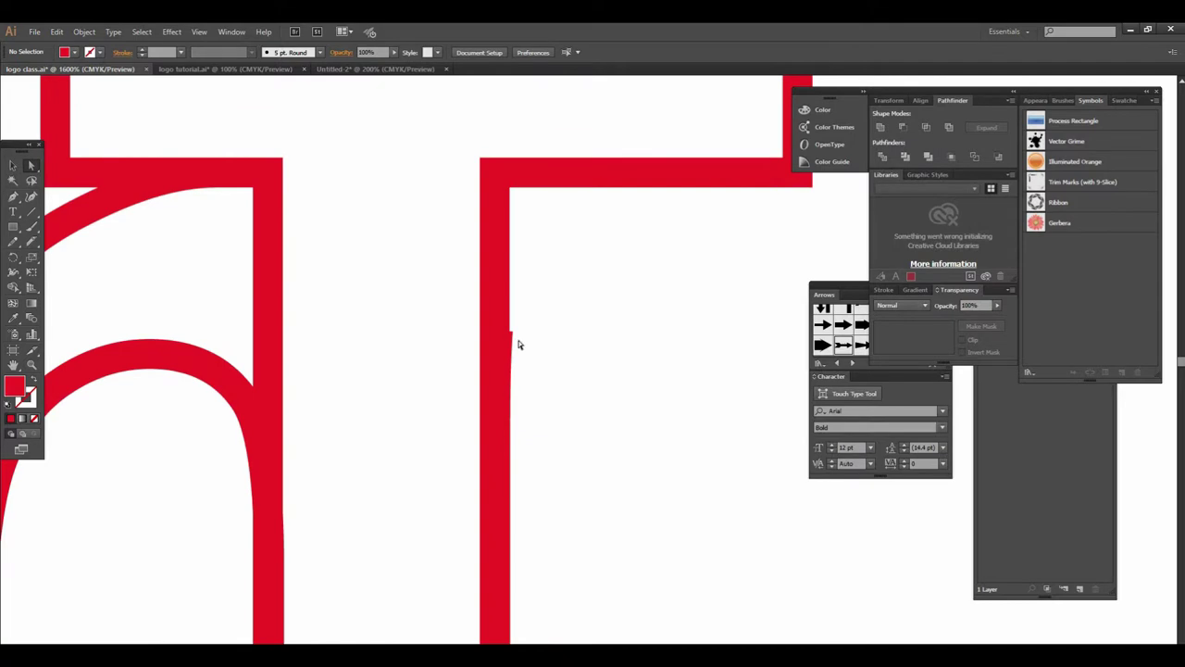
left_click(513, 335)
left_click(556, 340)
left_click(592, 361)
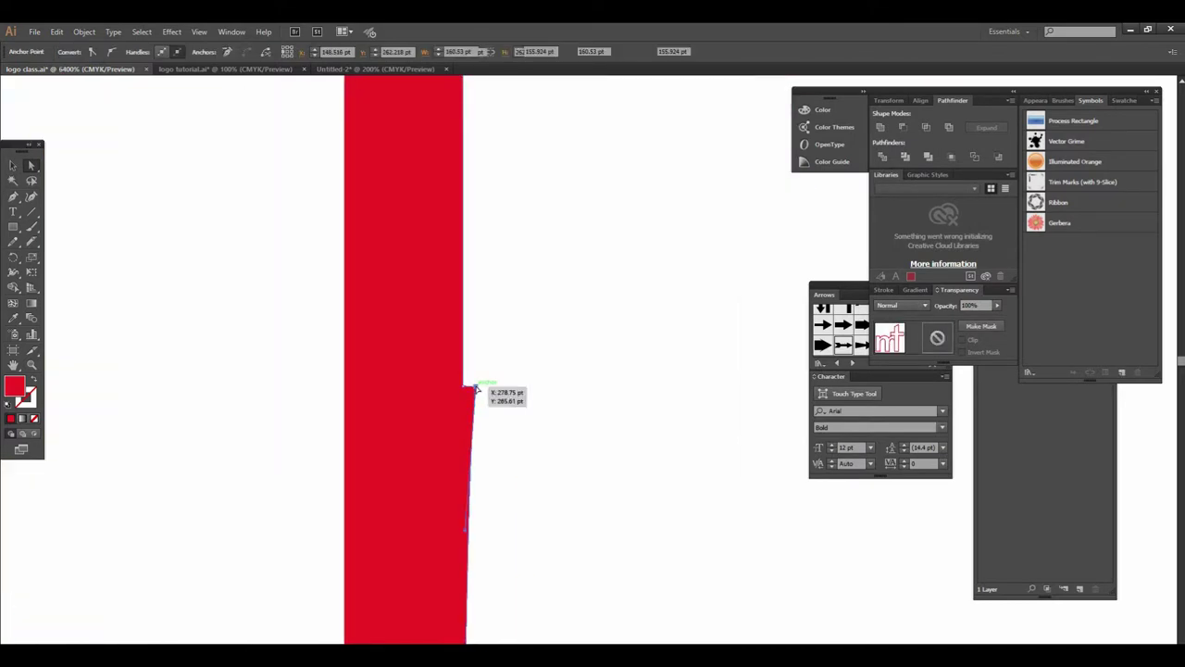
key("Delete")
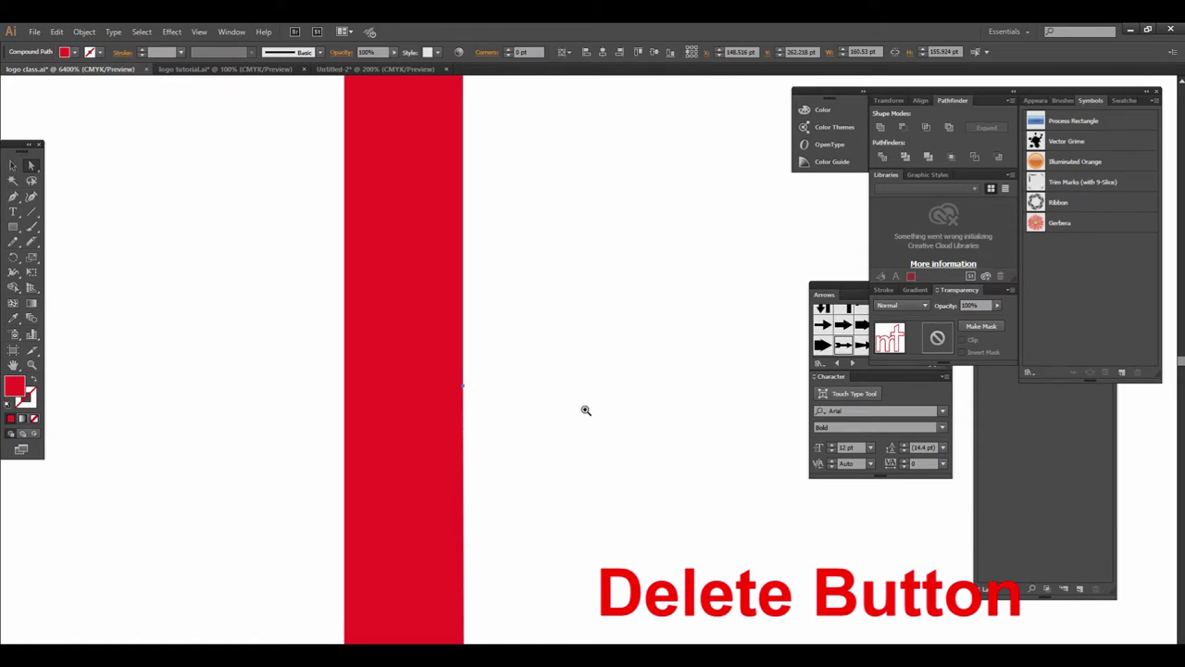
- Zoom out to the whole mt outline and deselect it
scroll(584, 410, "down", 1)
scroll(584, 409, "down", 2)
scroll(585, 410, "down", 2)
scroll(585, 410, "down", 2)
scroll(584, 406, "down", 1)
scroll(577, 405, "down", 1)
left_click_drag(577, 405, 560, 387)
scroll(569, 349, "up", 1)
key("v")
left_click(248, 230)
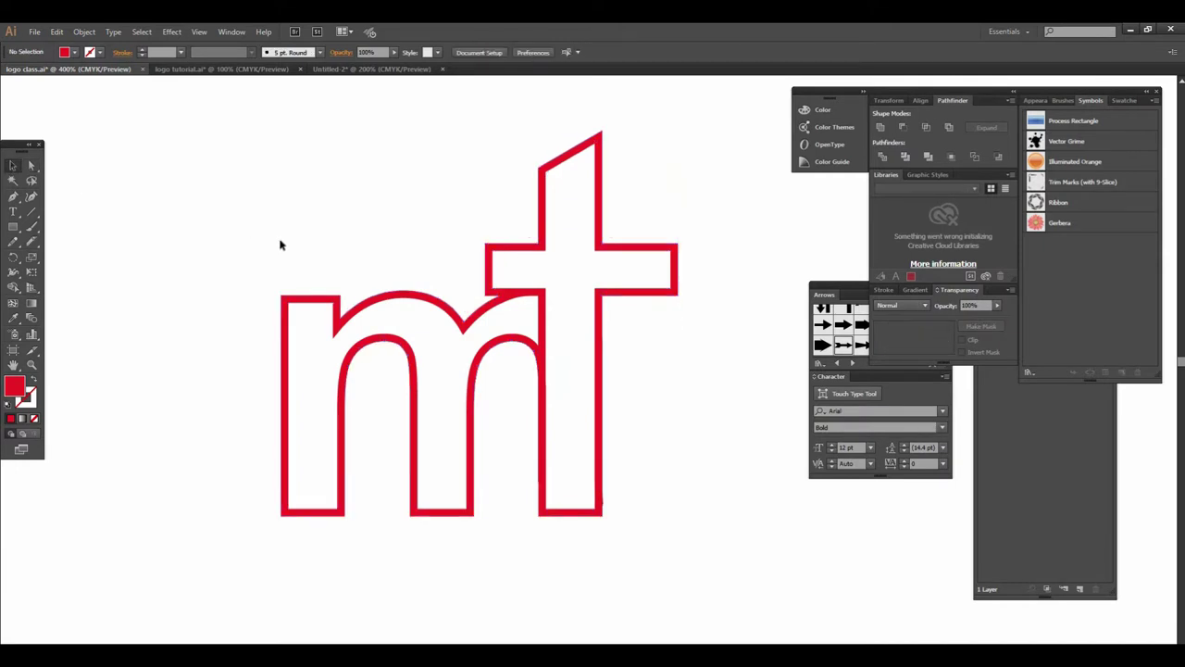
- Give the mt outline a red stroke with 2 pt weight
scroll(352, 299, "up", 1)
scroll(547, 339, "down", 1)
scroll(556, 370, "down", 1)
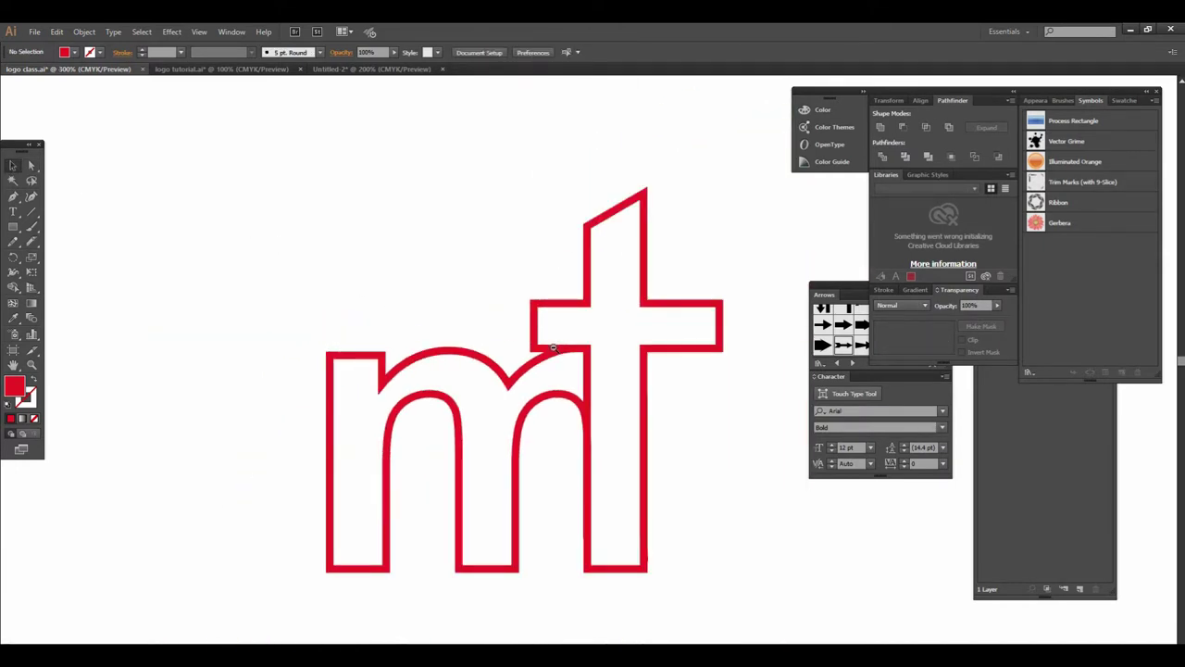
scroll(573, 400, "down", 1)
scroll(573, 400, "up", 1)
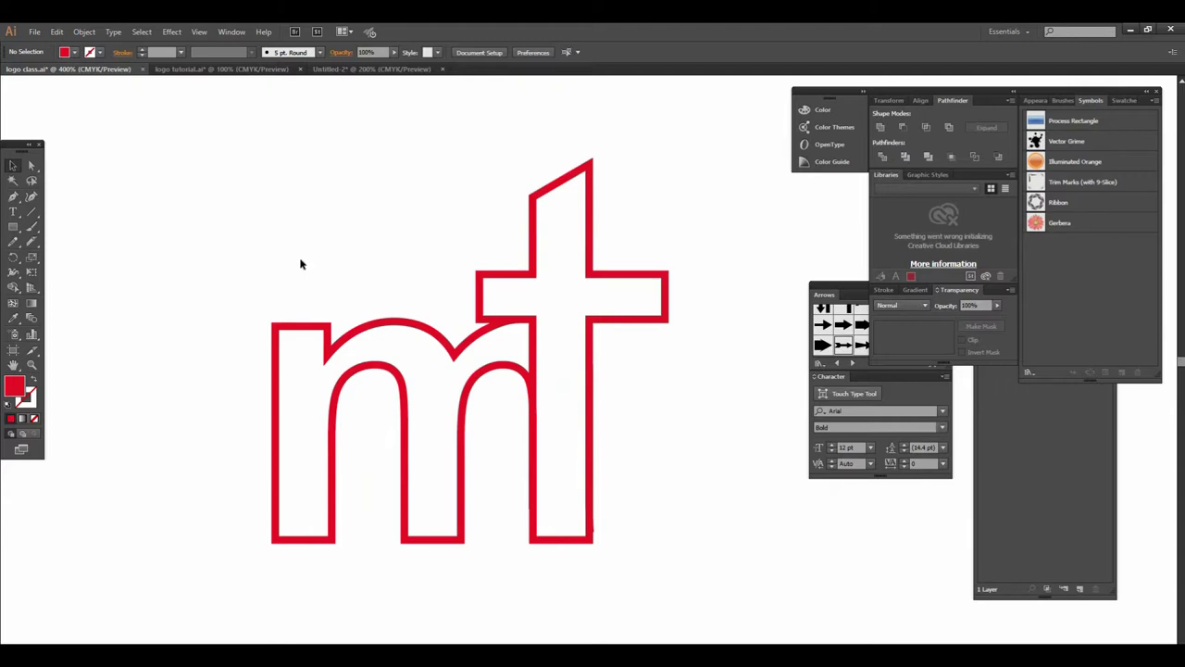
left_click_drag(509, 485, 648, 563)
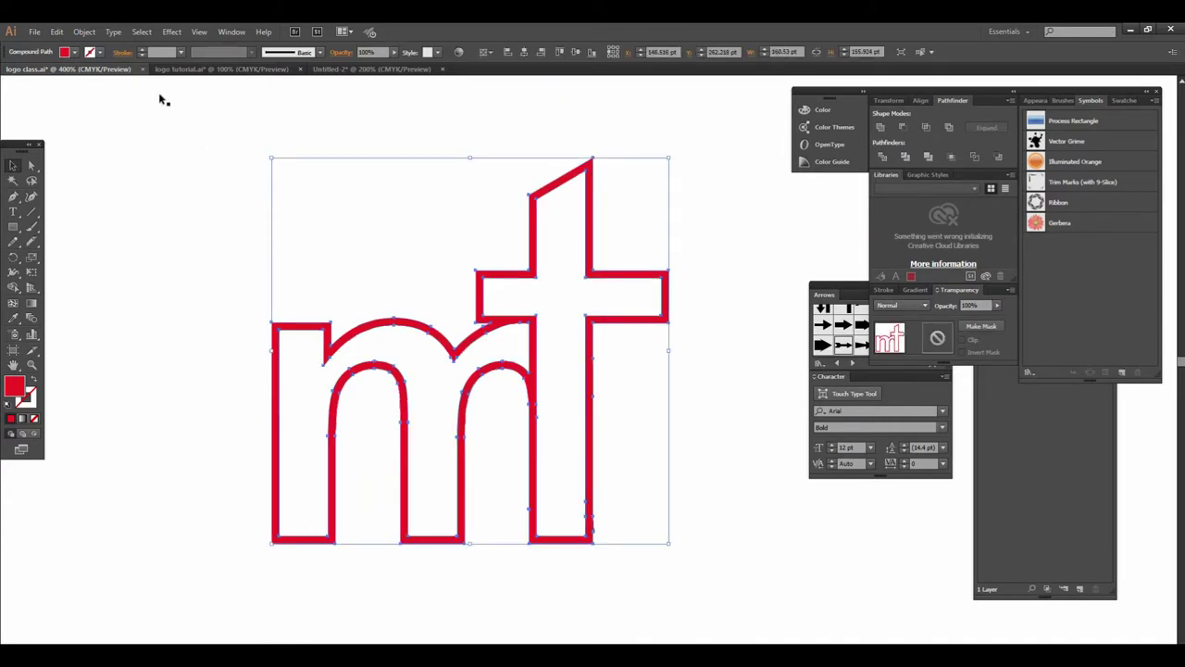
left_click(99, 52)
left_click(44, 74)
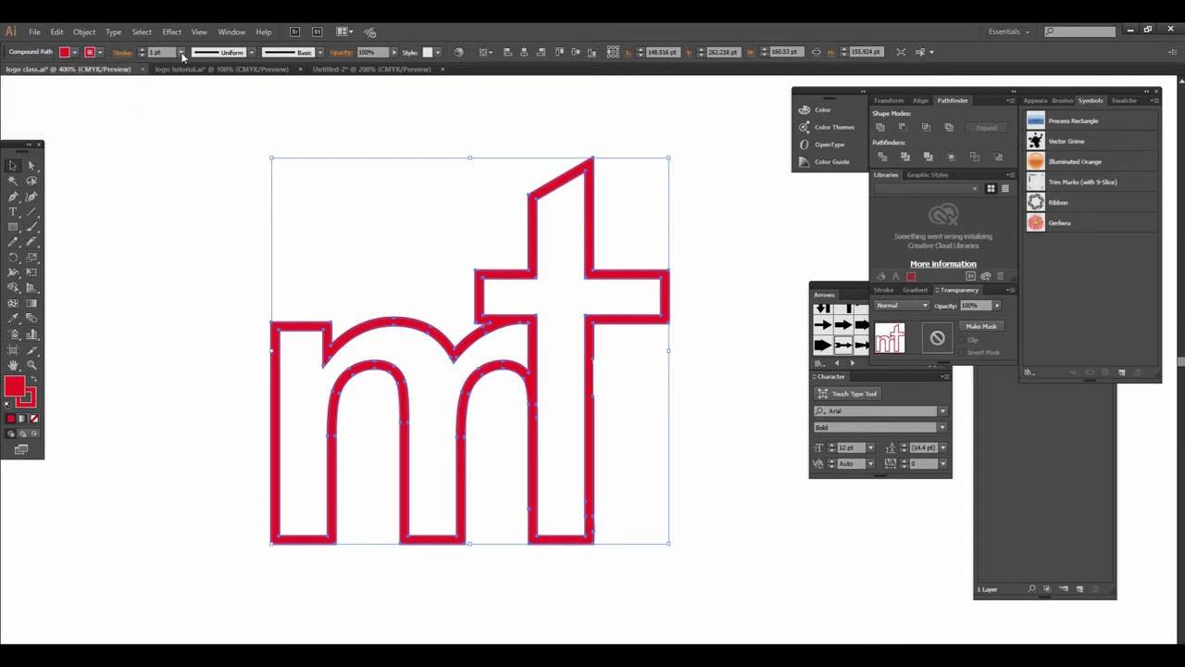
left_click(180, 52)
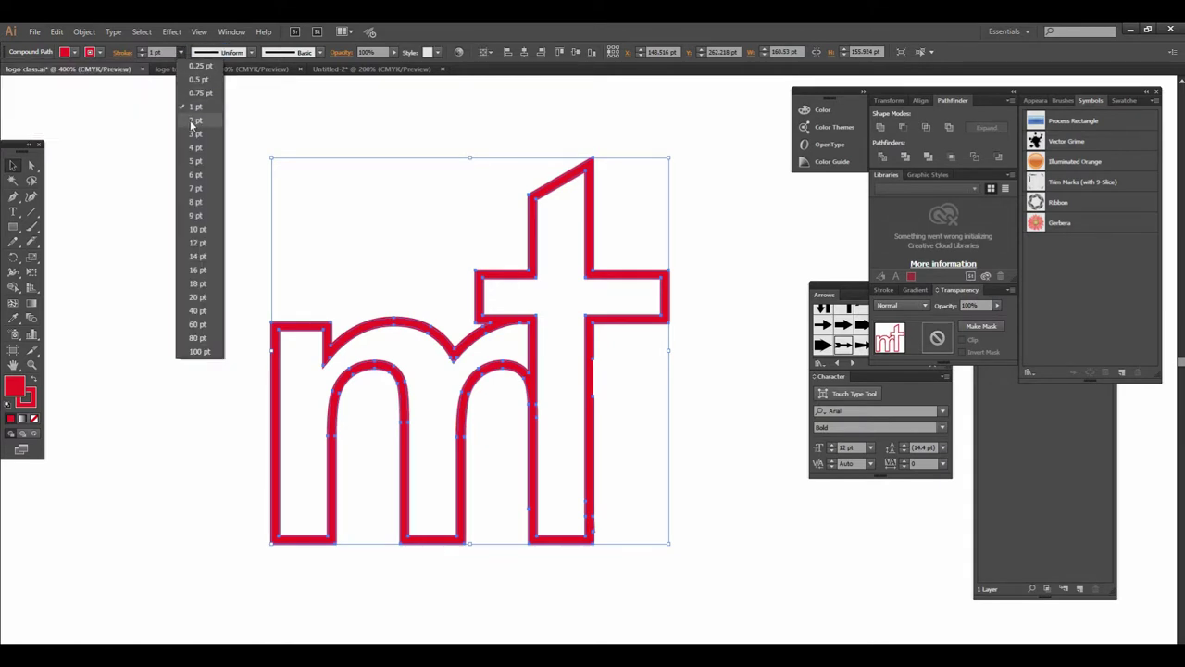
left_click(194, 121)
- Convert the 2 pt red stroke into a filled outline shape with Outline Stroke (Ctrl+Shift+O)
left_click(241, 225)
left_click_drag(187, 170, 692, 555)
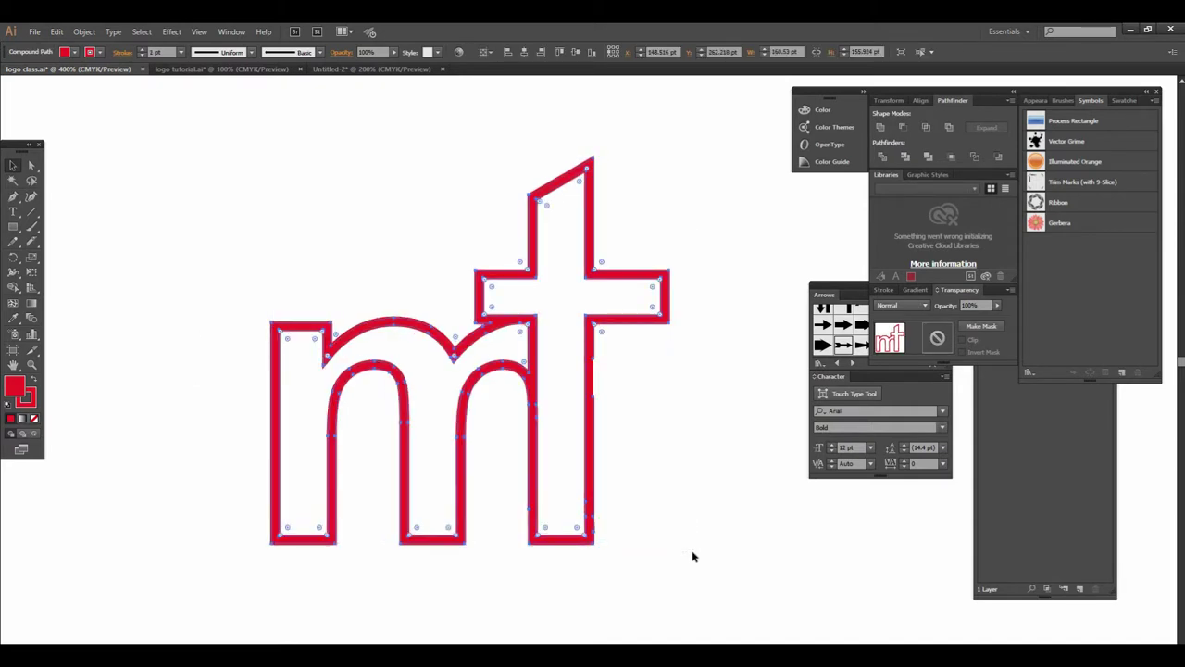
key("ctrl+shift+o")
left_click(683, 511)
scroll(572, 370, "up", 2)
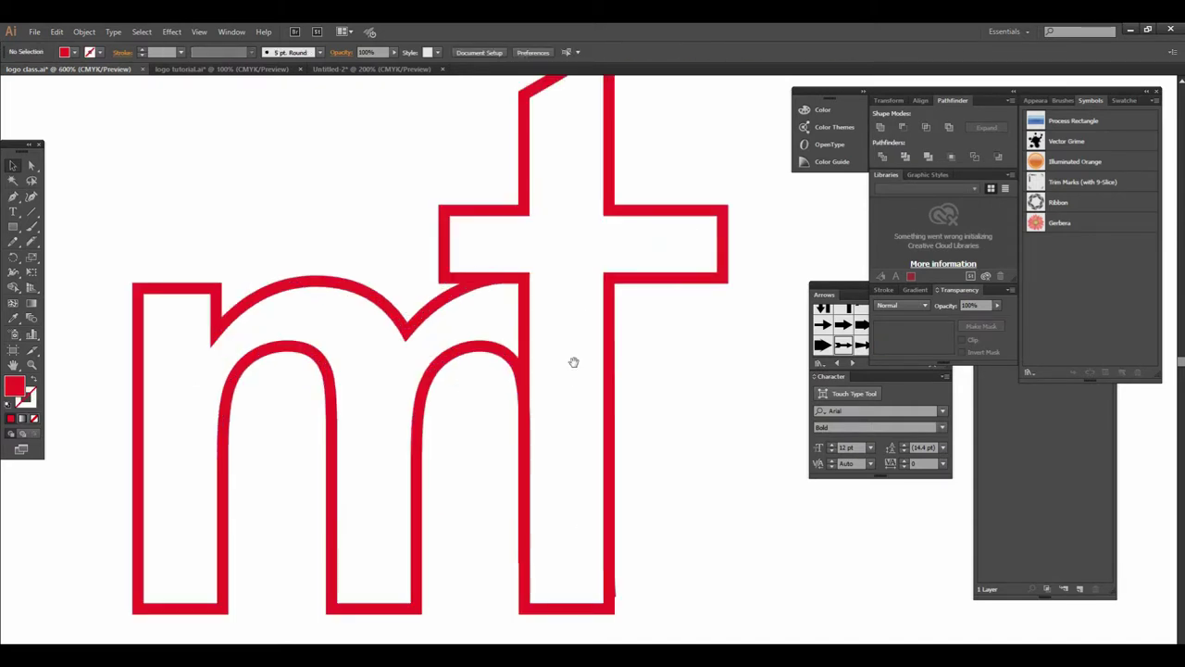
scroll(578, 334, "down", 1)
scroll(503, 371, "up", 1)
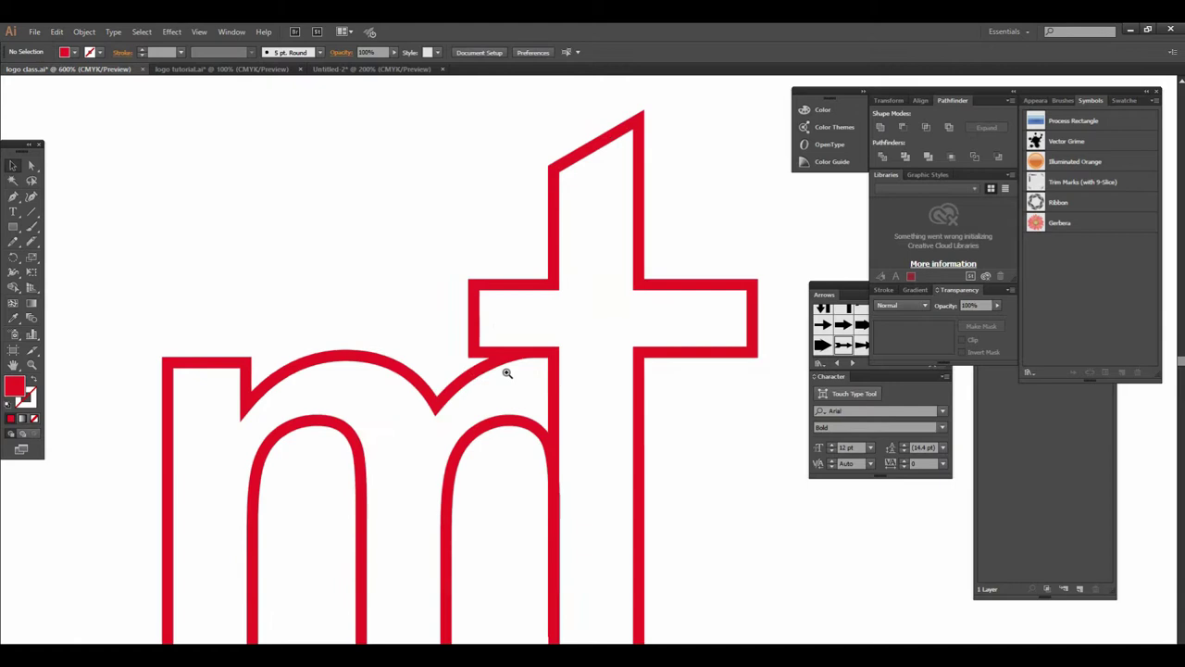
scroll(569, 389, "up", 1)
scroll(545, 407, "down", 1)
scroll(571, 379, "down", 1)
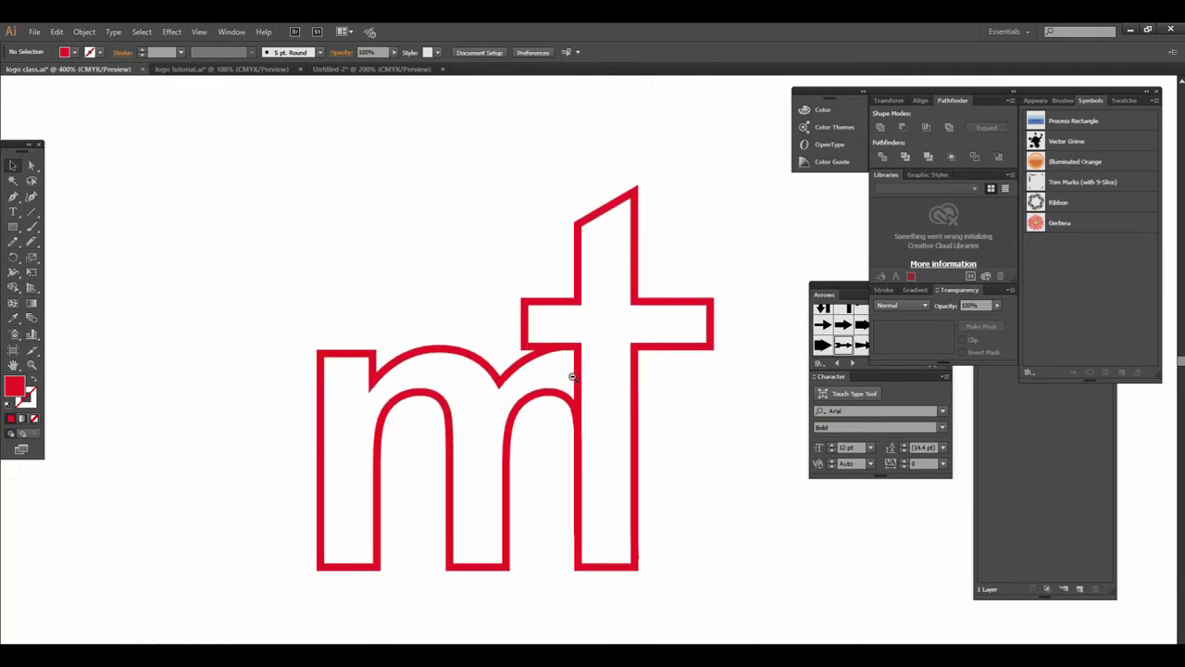
scroll(571, 371, "down", 1)
scroll(556, 361, "up", 1)
scroll(515, 352, "up", 1)
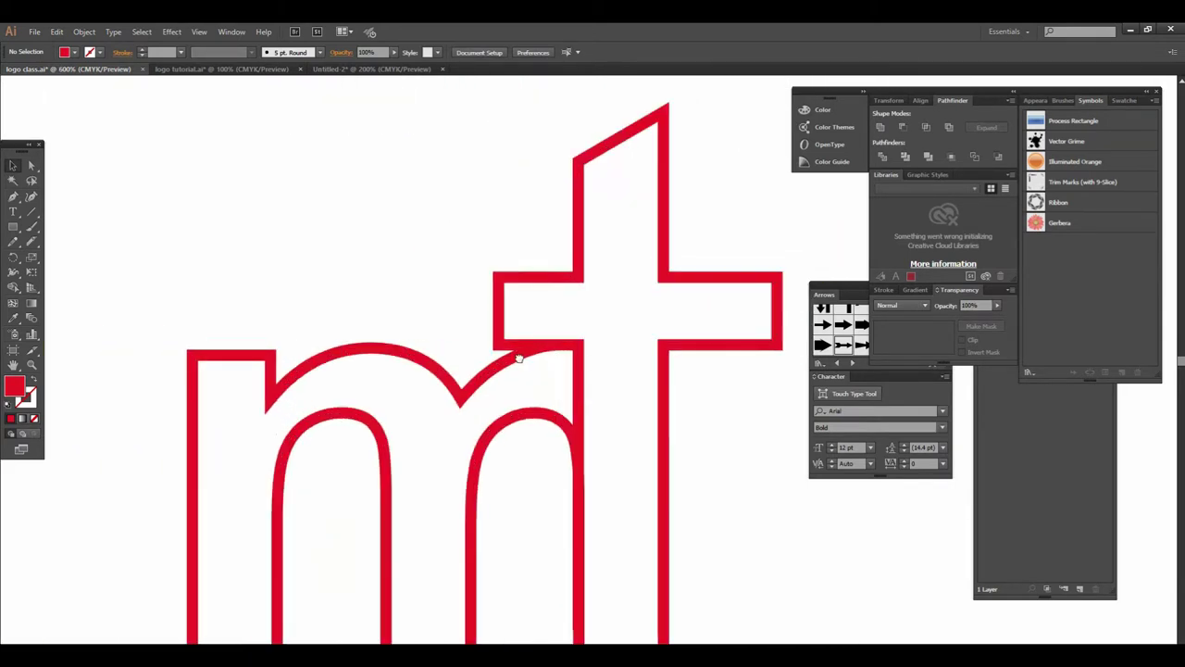
- Select the red mt compound path and move in on the t's crossbar
left_click(469, 339)
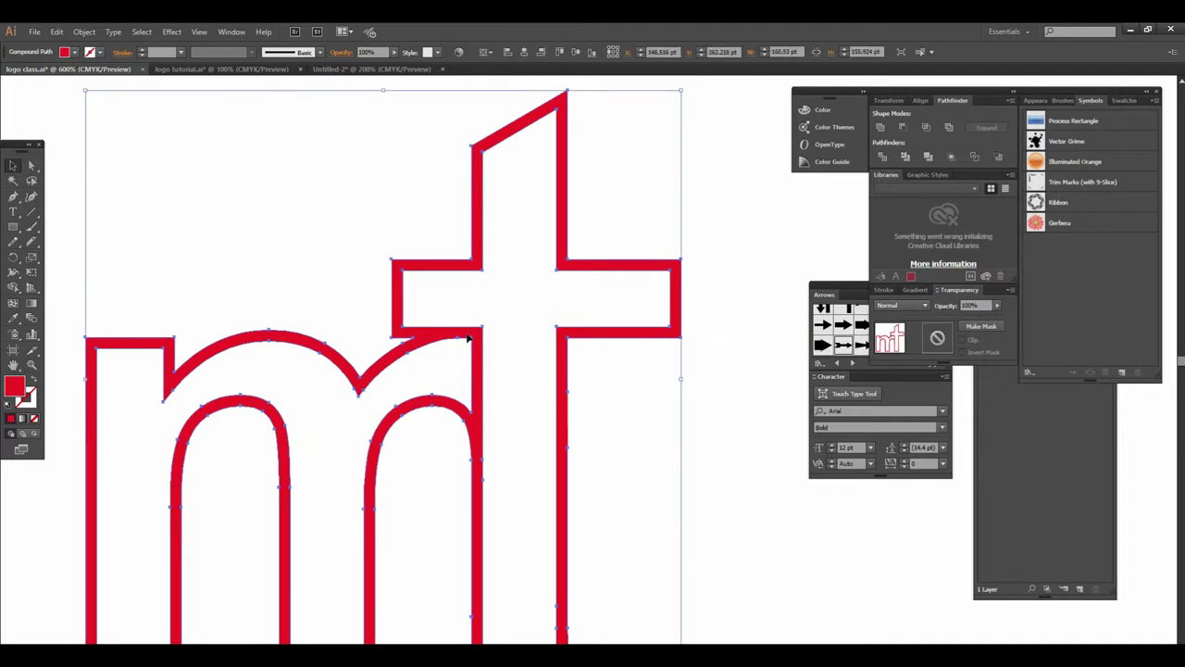
scroll(583, 389, "down", 1)
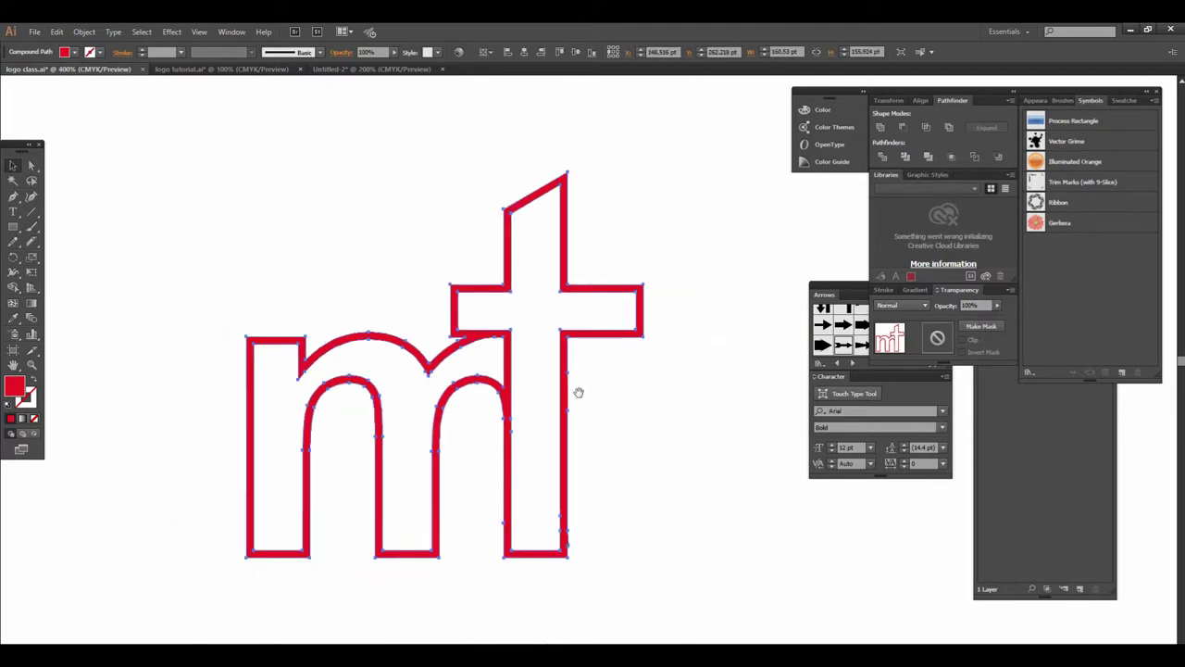
scroll(595, 362, "up", 1)
scroll(550, 344, "up", 1)
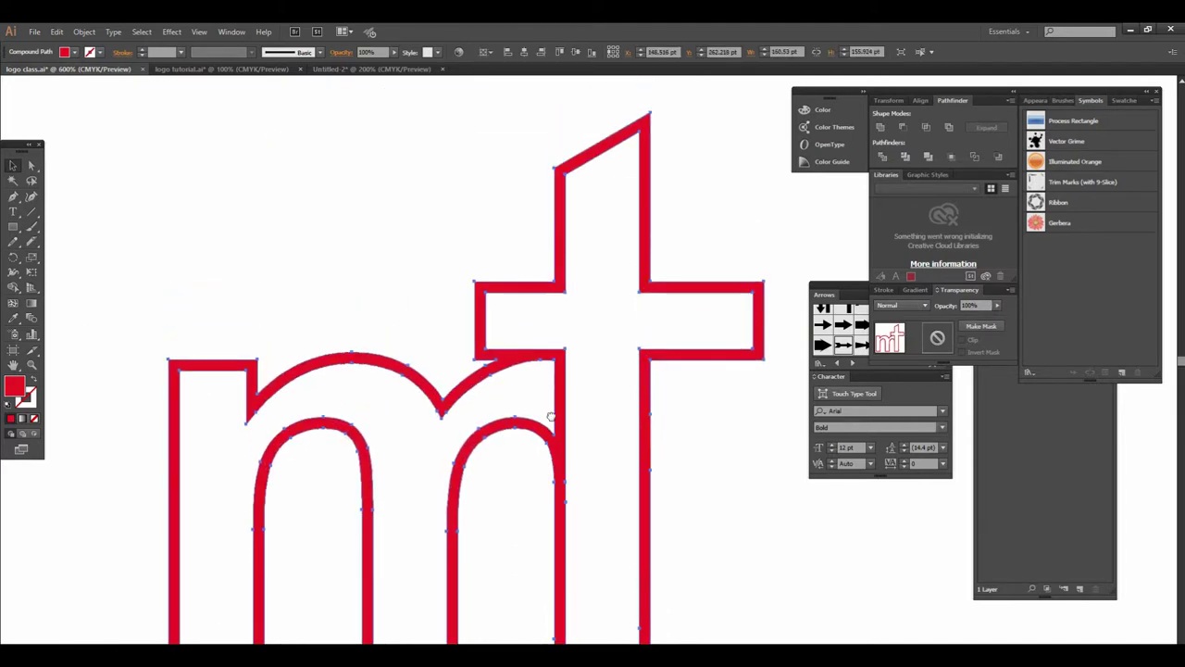
scroll(543, 344, "up", 1)
left_click_drag(542, 344, 428, 335)
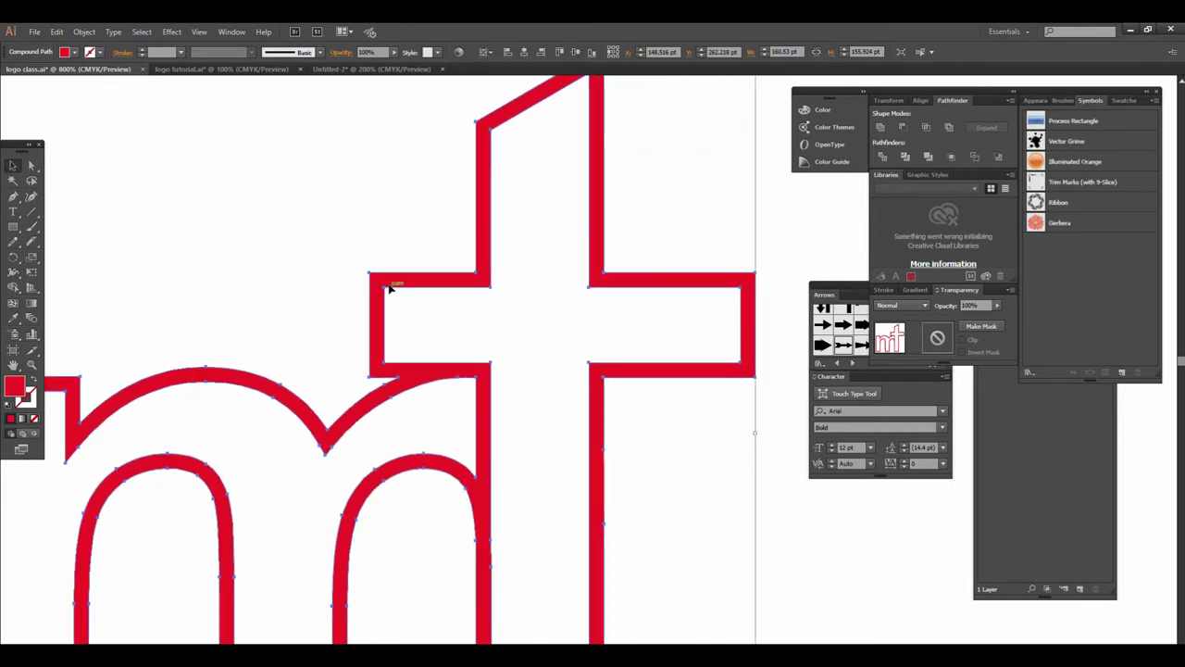
left_click_drag(328, 244, 411, 307)
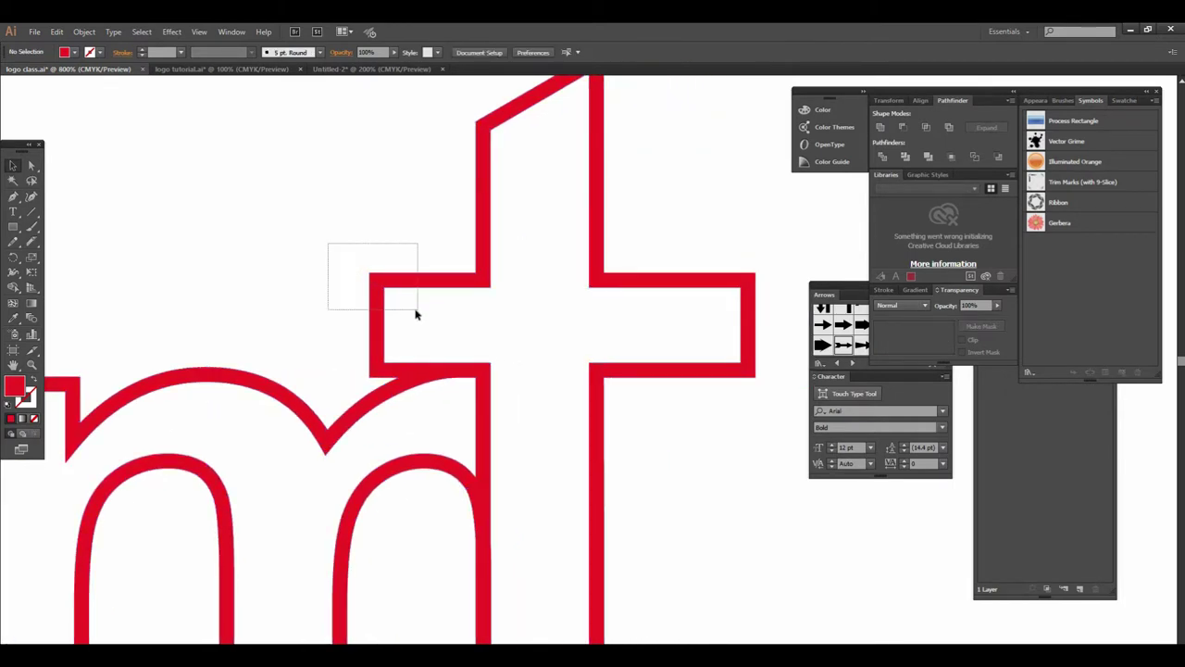
- Nudge the crossbar's bottom-left corner outward one step to the left
left_click(330, 331)
left_click(375, 348)
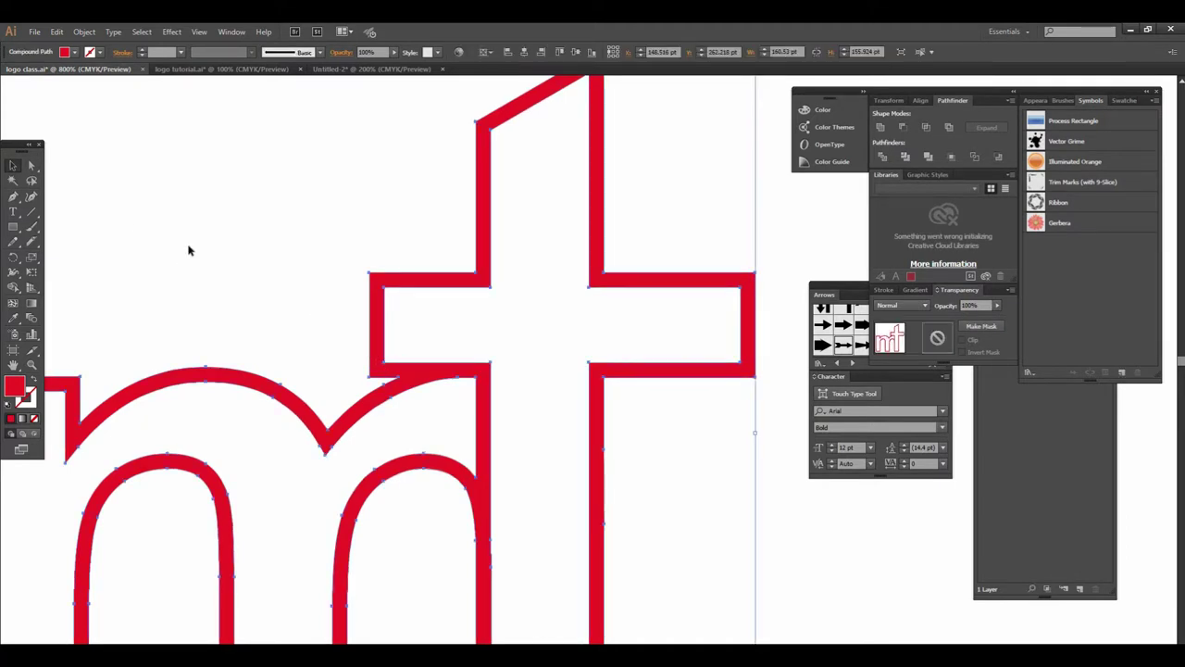
left_click(32, 167)
left_click_drag(346, 349, 387, 378)
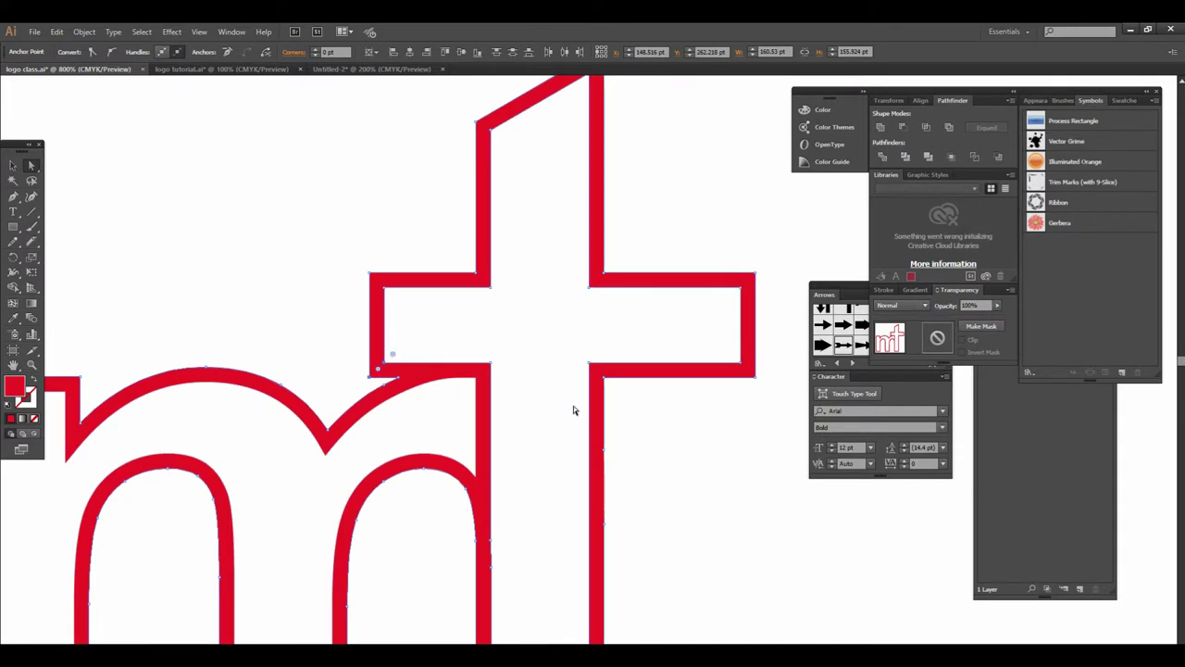
key("Left")
key("Left")
key("Left")
key("Left")
key("Left")
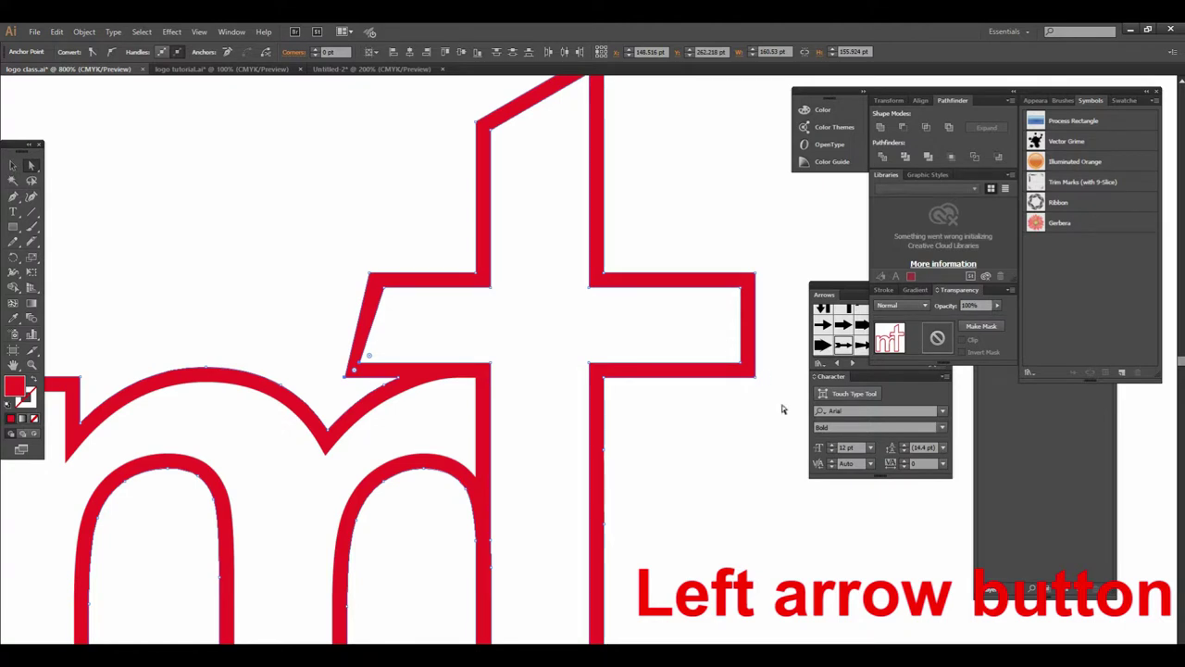
- Nudge the crossbar's bottom-right corner outward two steps to the right
left_click_drag(778, 404, 730, 361)
key("Right")
key("Right")
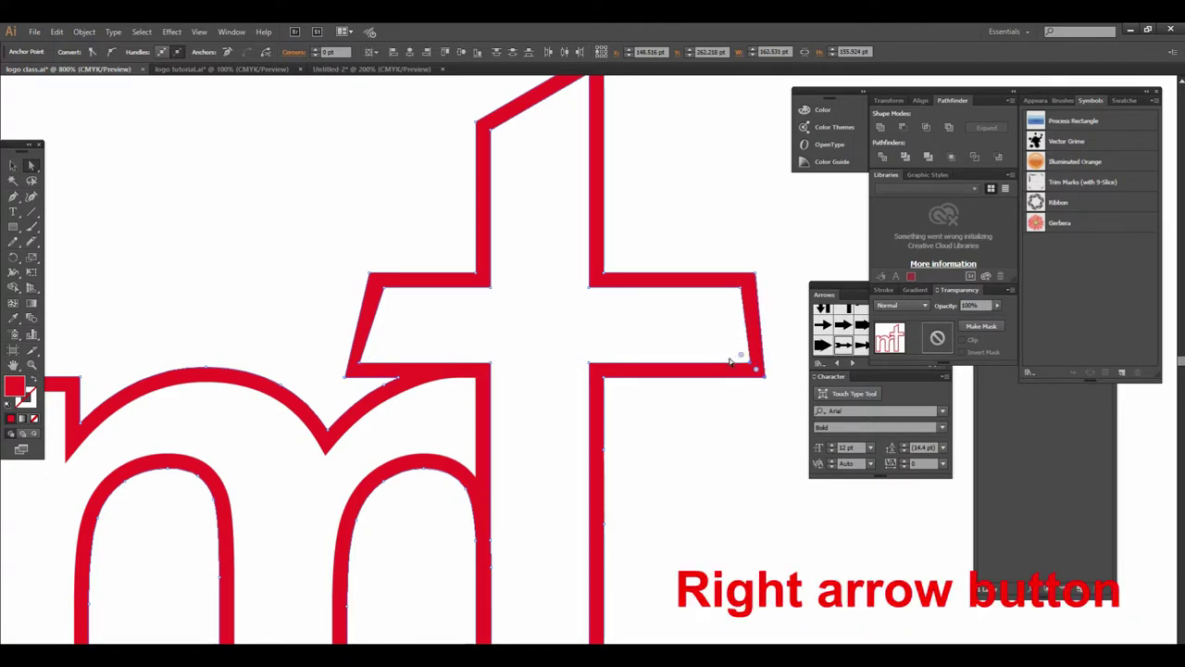
key("Right")
key("ctrl+minus")
left_click(710, 467)
left_click(646, 360, "alt")
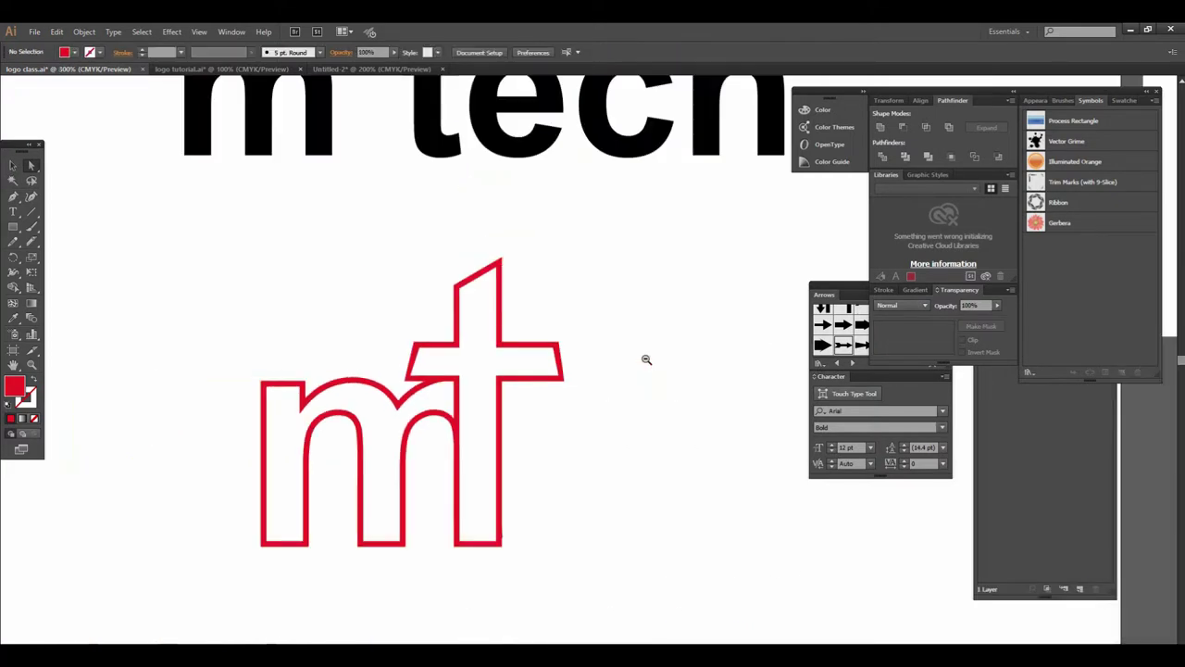
left_click(646, 359, "alt")
left_click(555, 376)
left_click(584, 359)
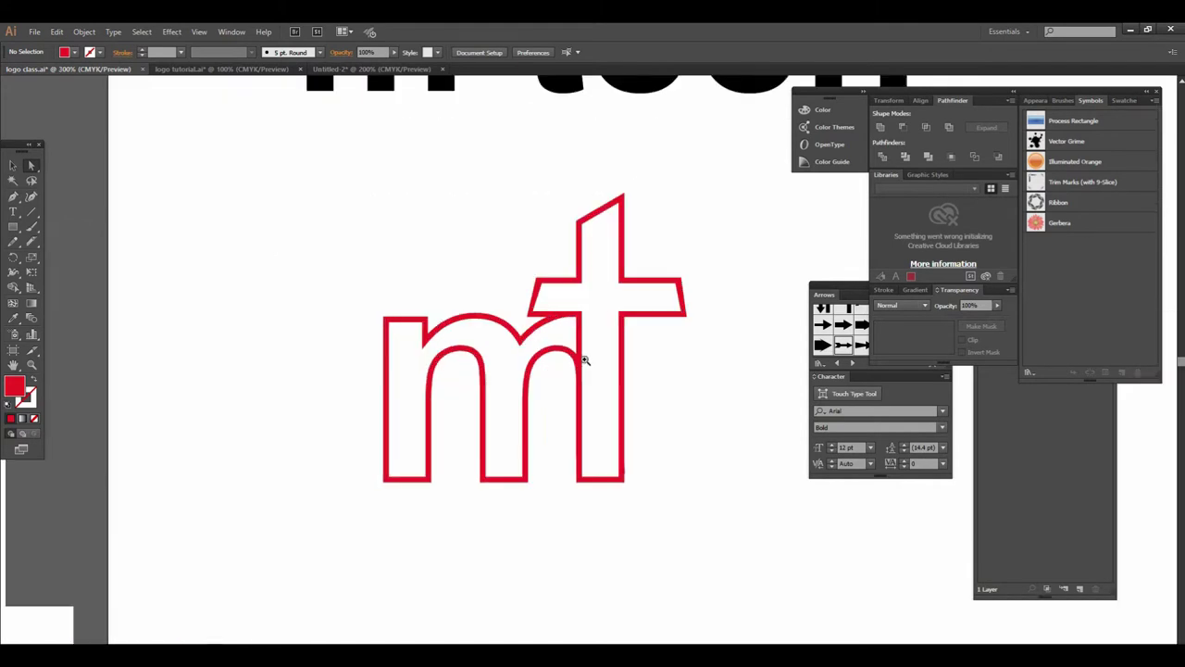
left_click(610, 350)
mouse_move(608, 343)
left_mouse_down()
mouse_move(560, 399)
mouse_move(566, 371)
left_mouse_up()
left_click(584, 368, "alt")
left_click(560, 399, "alt")
left_click(576, 386, "alt")
left_click(606, 373, "alt")
left_click(566, 370)
left_click(561, 336)
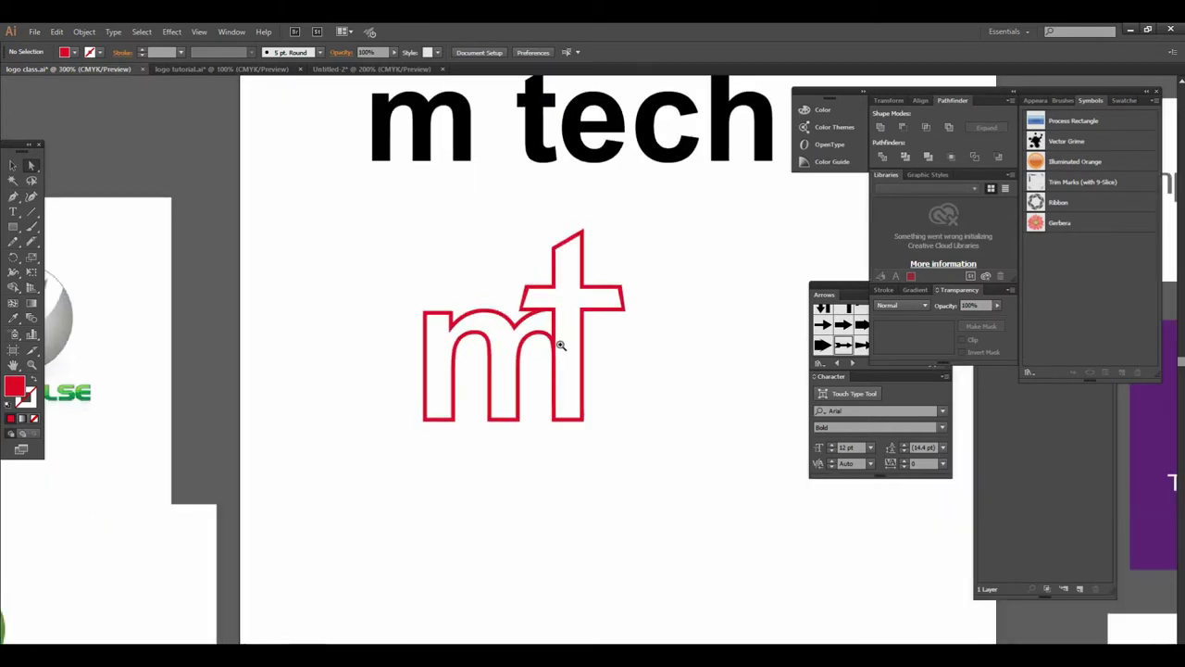
left_click(542, 362, "alt")
left_click(492, 371)
left_click(542, 385, "alt")
left_click(13, 165)
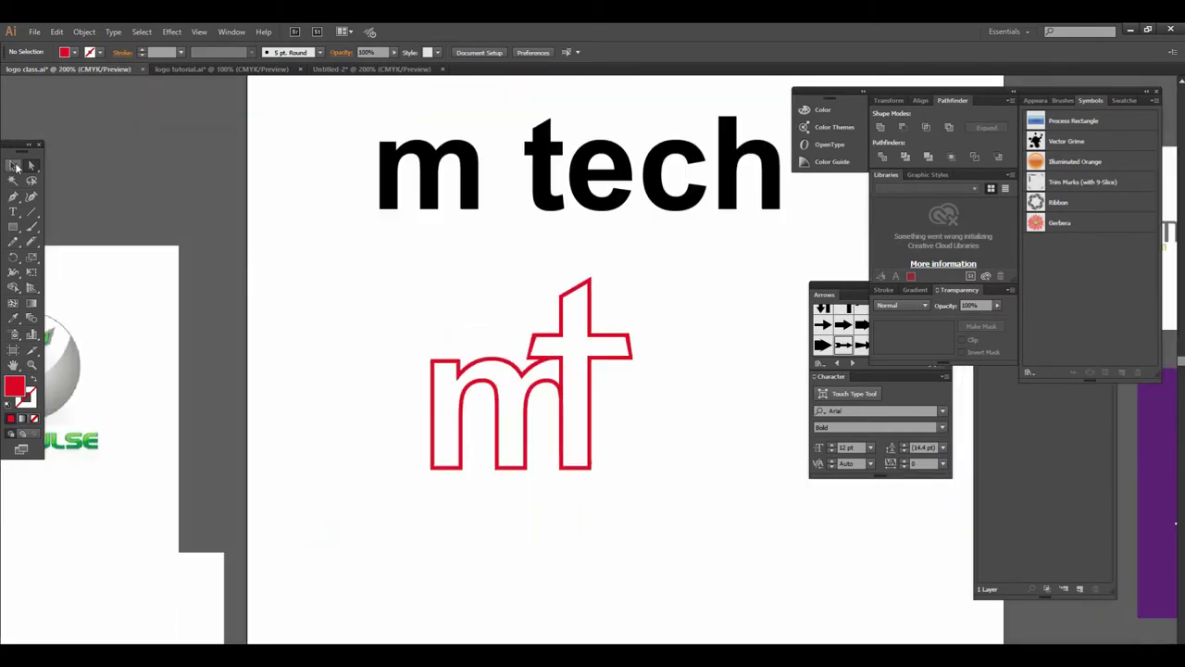
left_click_drag(667, 399, 568, 376)
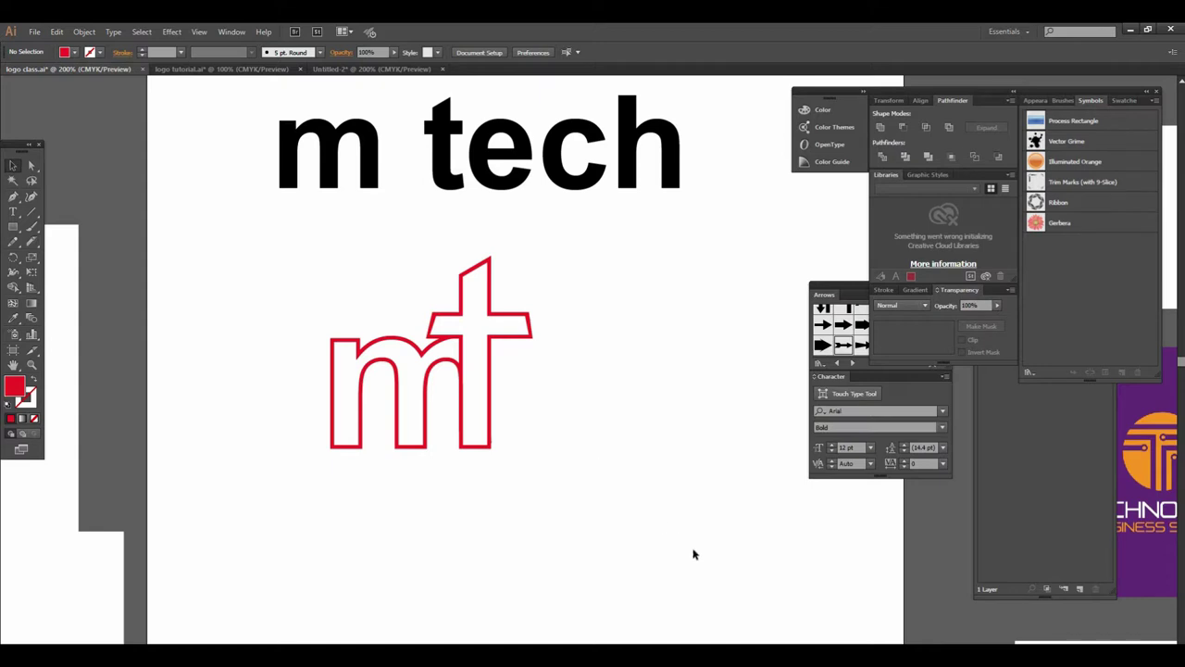
key("alt+Tab")
scroll(475, 299, "up", 2)
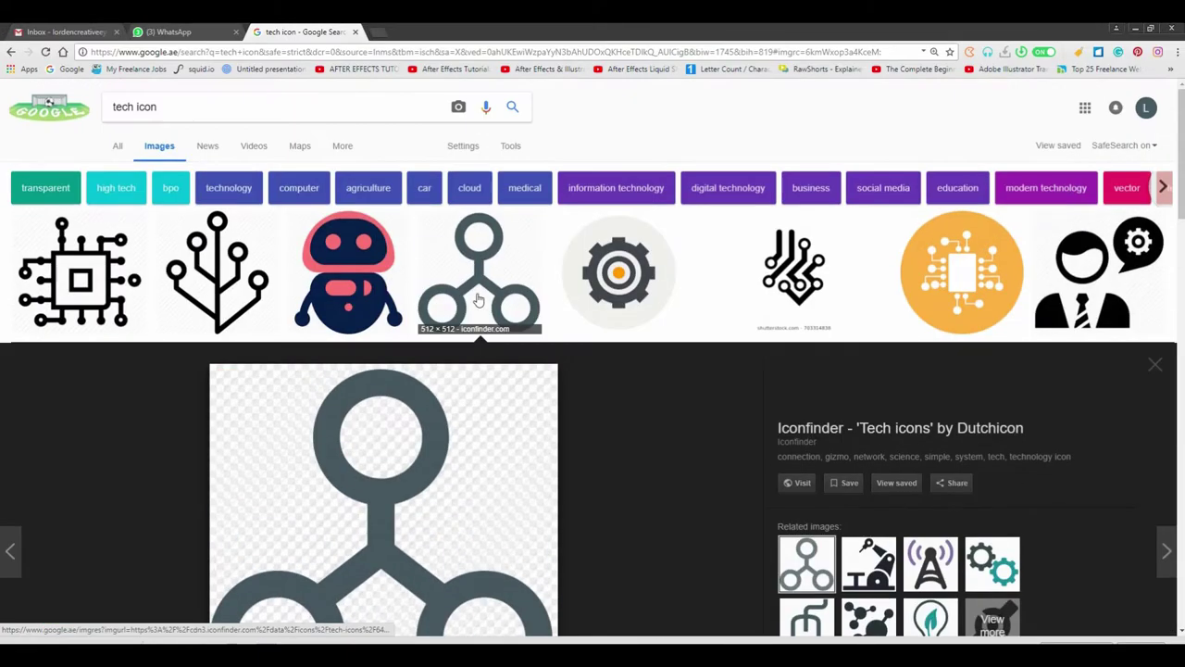
- Scroll through the Google Images results to find the three-circle tech icon
mouse_move(384, 500)
scroll(480, 374, "down", 1)
scroll(479, 373, "down", 2)
scroll(417, 339, "down", 4)
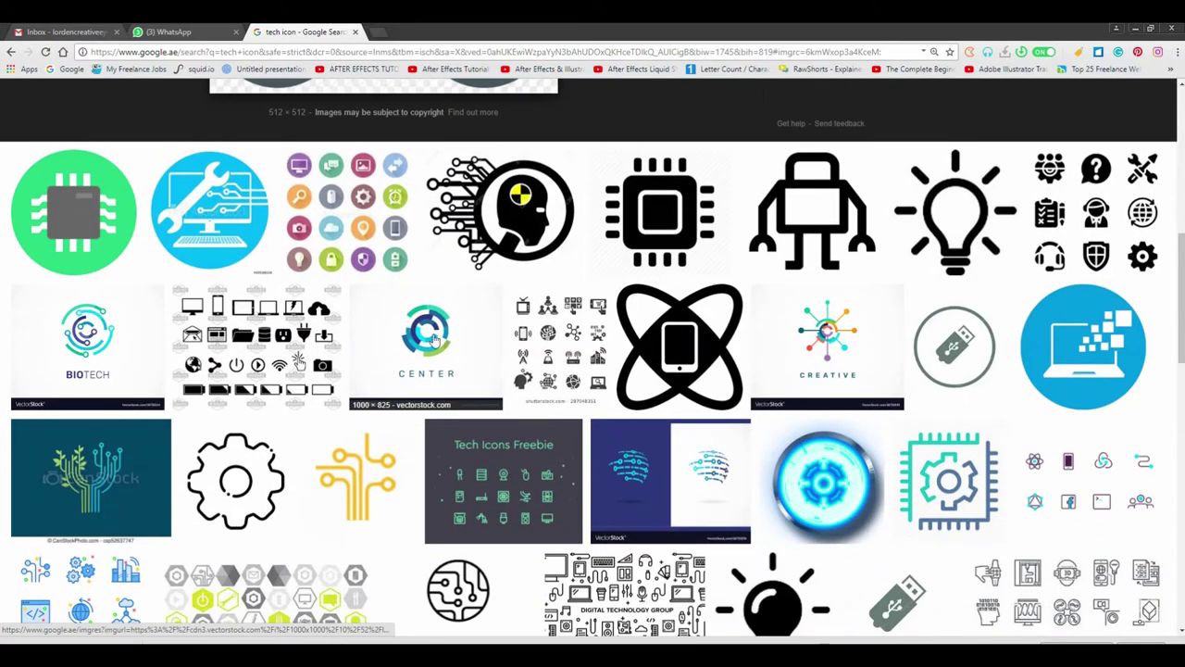
scroll(508, 402, "down", 3)
scroll(505, 402, "down", 3)
scroll(500, 401, "down", 2)
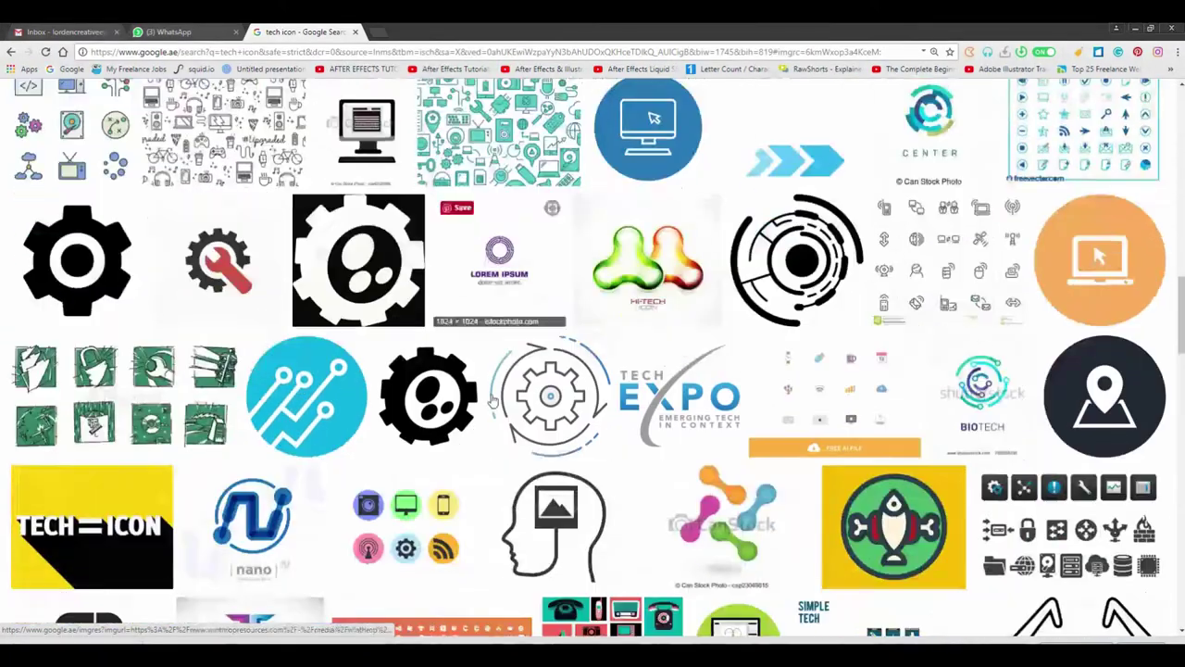
scroll(494, 400, "down", 1)
scroll(492, 400, "up", 3)
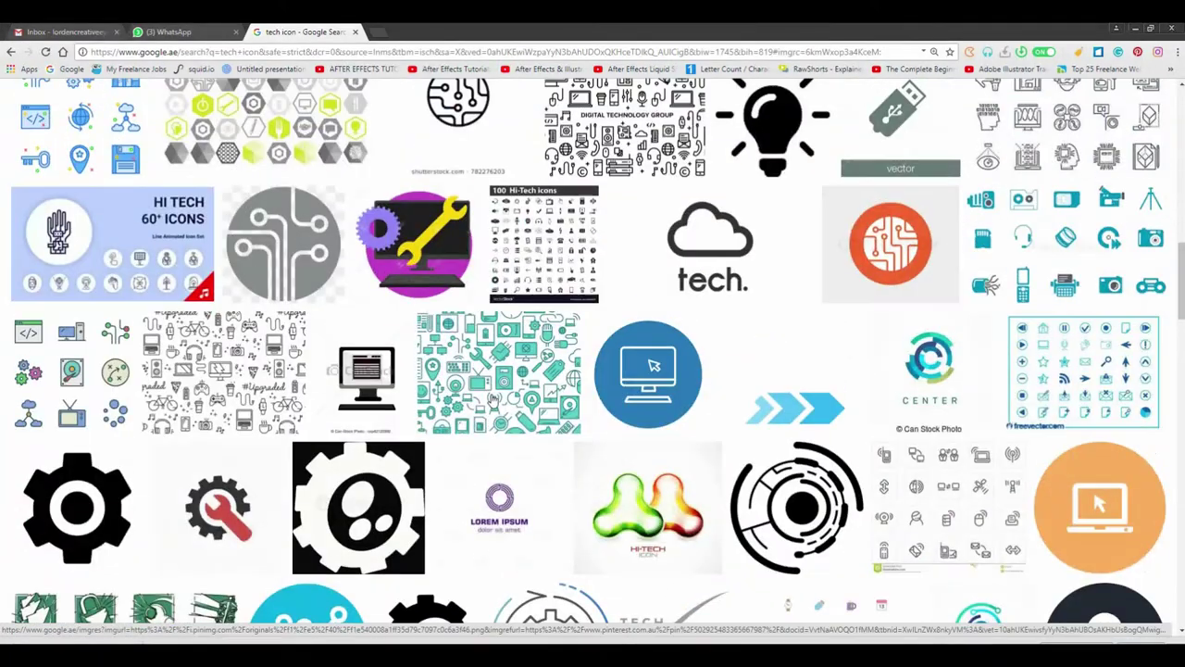
scroll(493, 400, "up", 3)
scroll(493, 400, "up", 3)
scroll(492, 400, "up", 1)
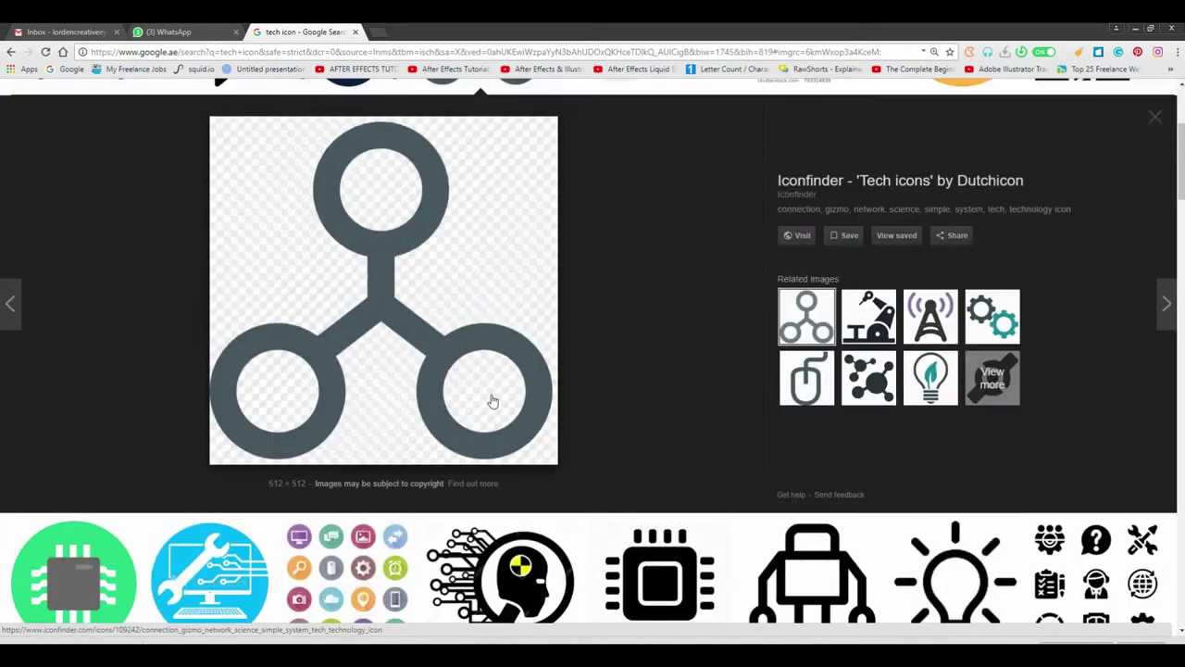
- Copy the tech icon image from Chrome and paste it into the Illustrator logo document
right_click(354, 263)
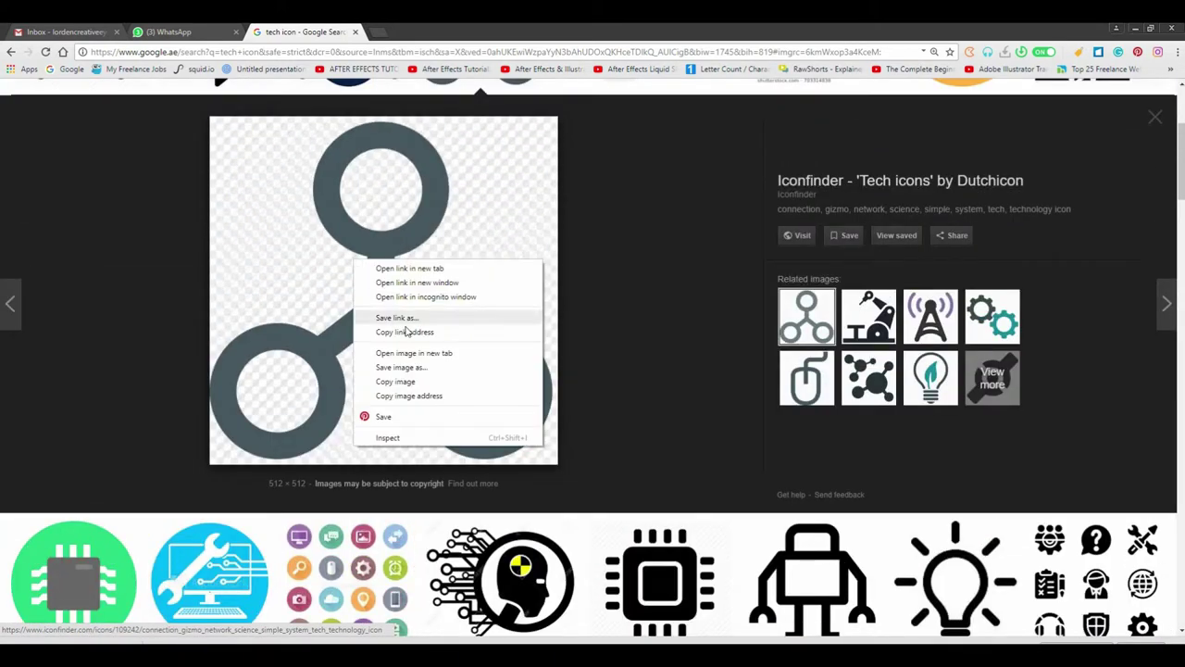
left_click(400, 380)
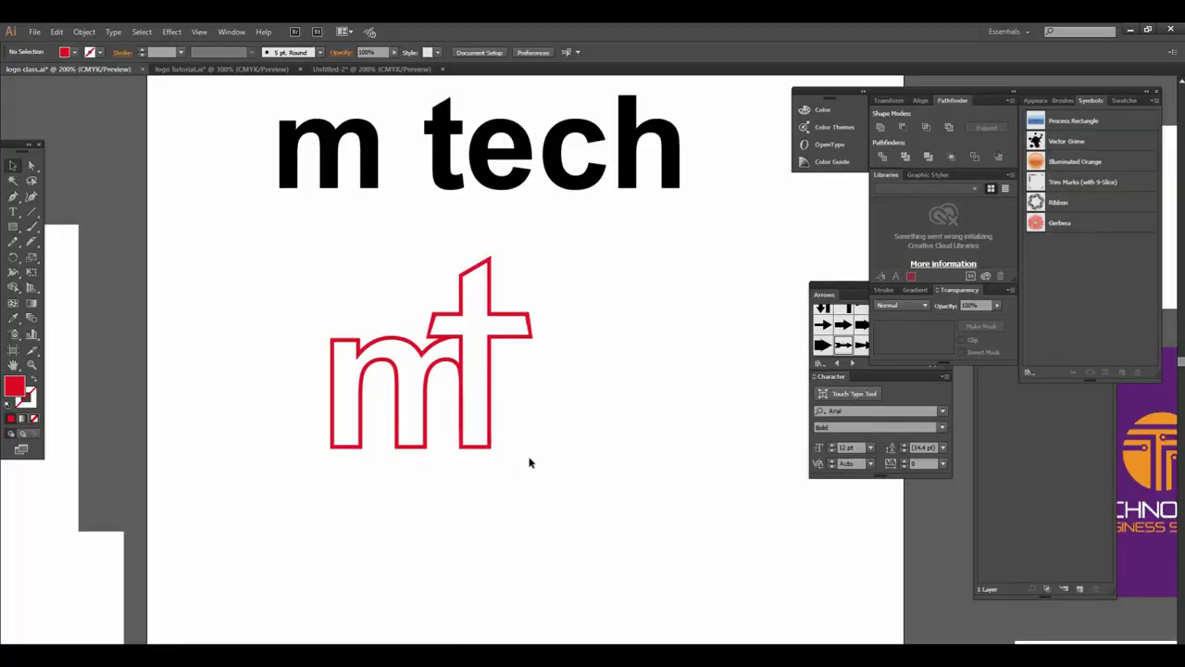
scroll(528, 463, "down", 3)
scroll(457, 373, "right", 3)
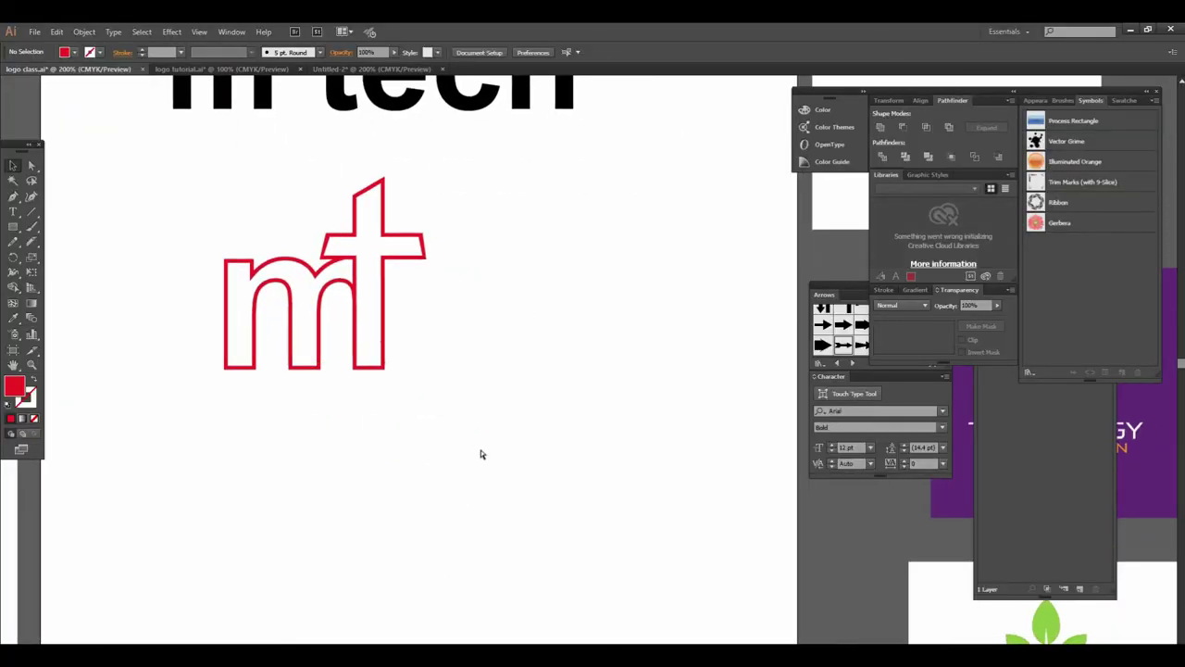
key("ctrl+v")
- Zoom out and delete the first pasted icon image
key("ctrl+minus")
key("ctrl+minus")
key("ctrl+minus")
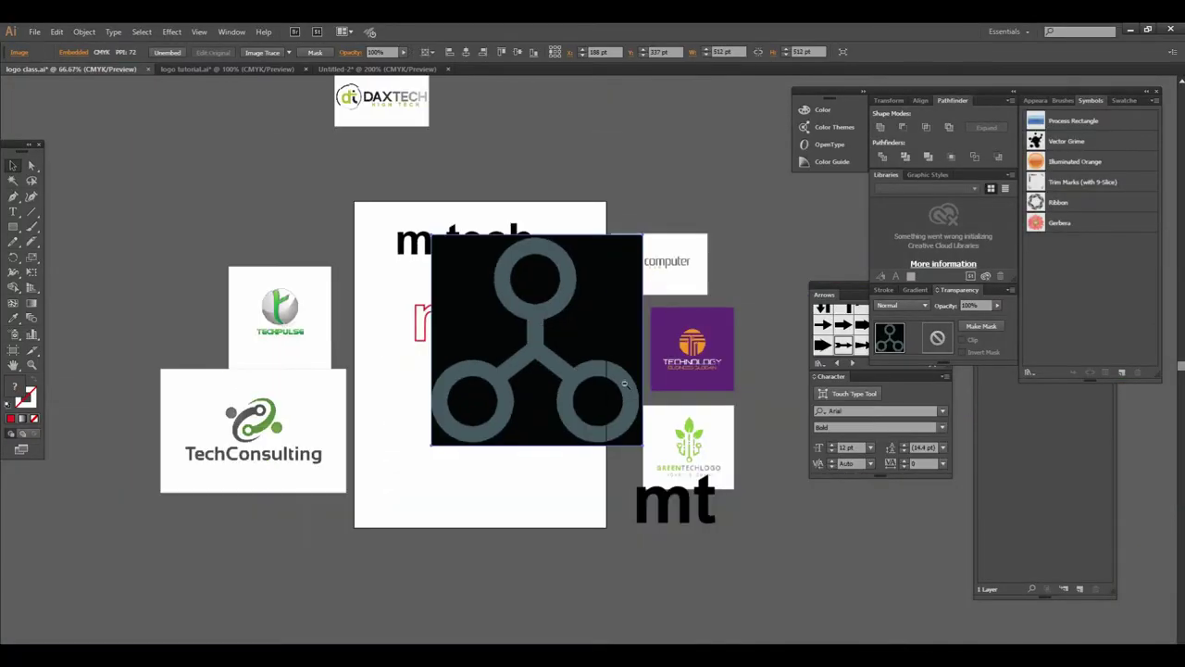
mouse_move(588, 340)
left_mouse_down()
mouse_move(471, 429)
mouse_move(644, 165)
left_mouse_up()
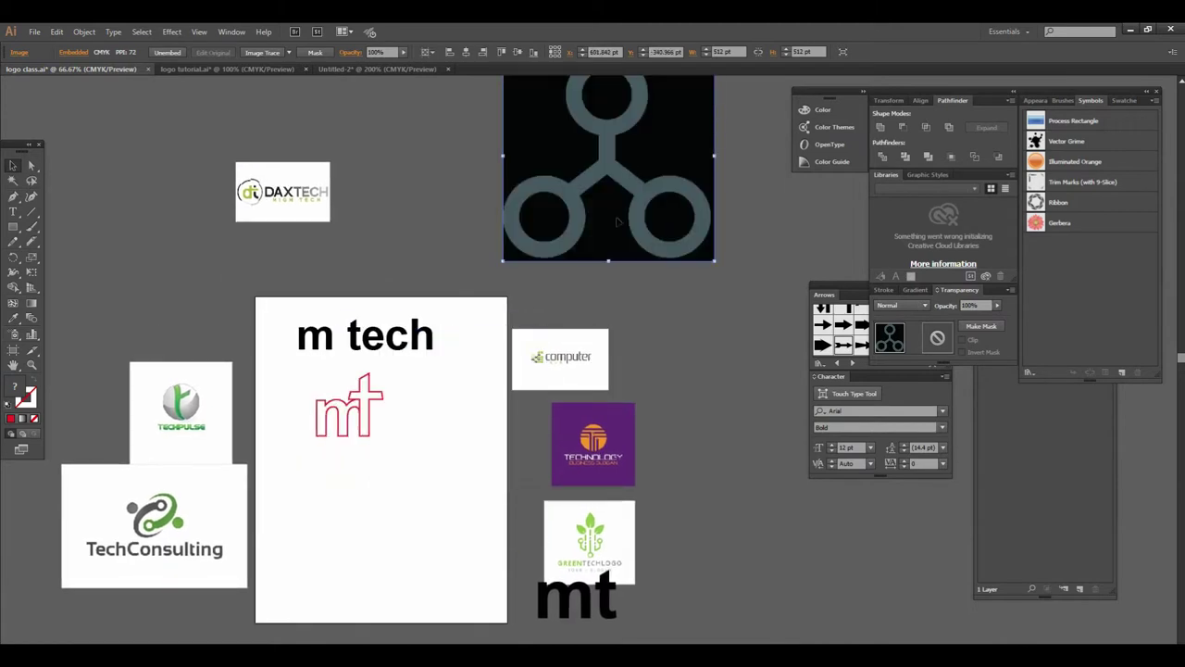
key("Delete")
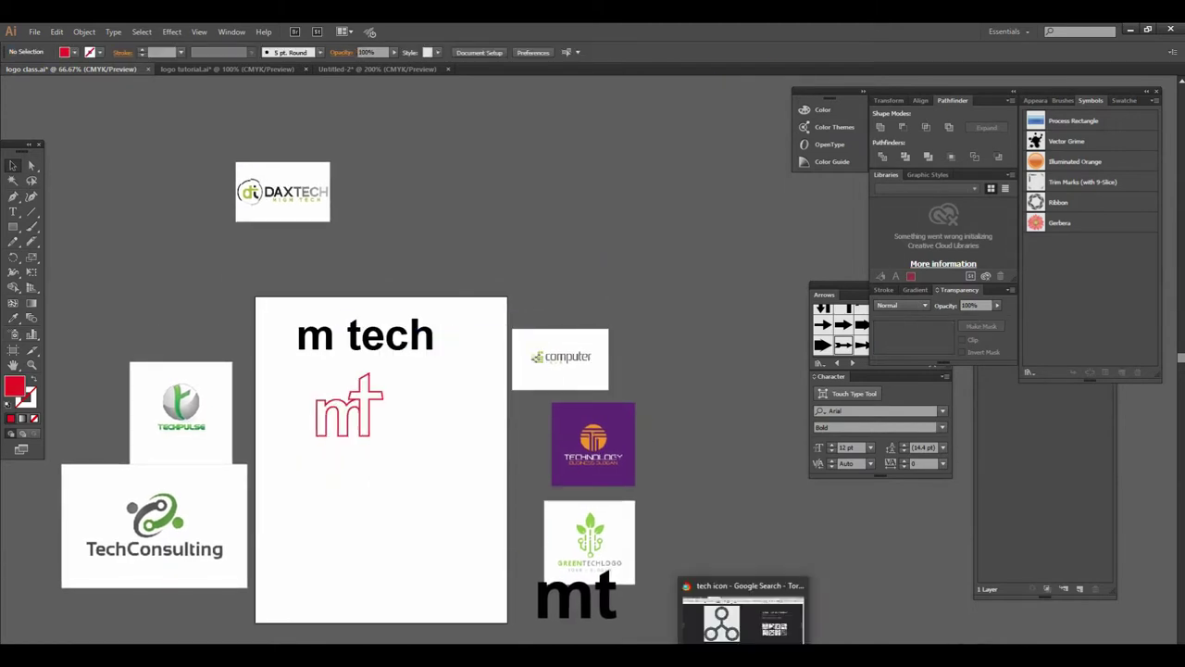
- Re-copy the tech icon from Chrome, paste it, and place it above the m tech artboard
left_click(746, 619)
right_click(412, 297)
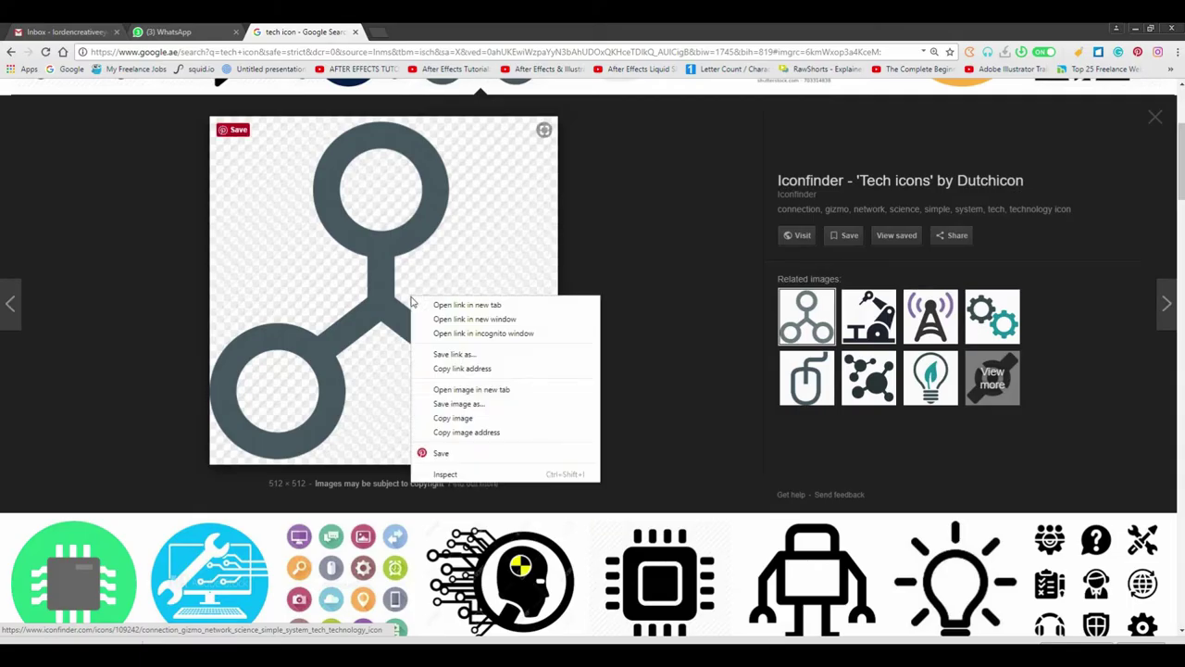
left_click(446, 417)
key("alt+Tab")
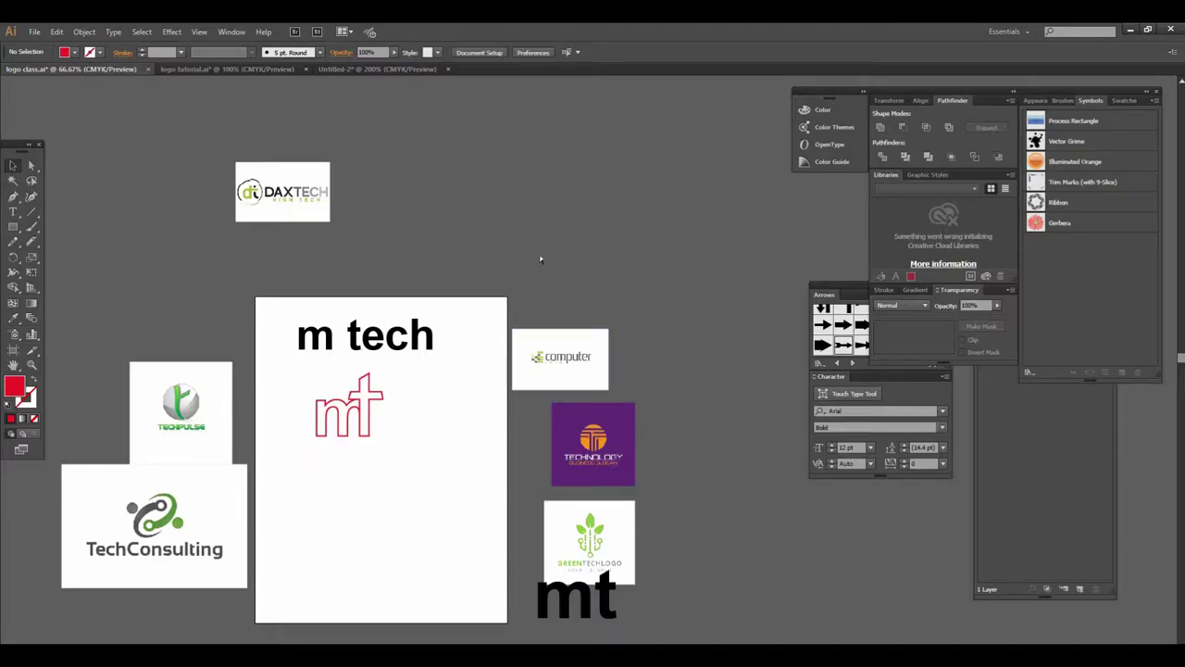
key("ctrl+v")
left_click_drag(563, 450, 540, 256)
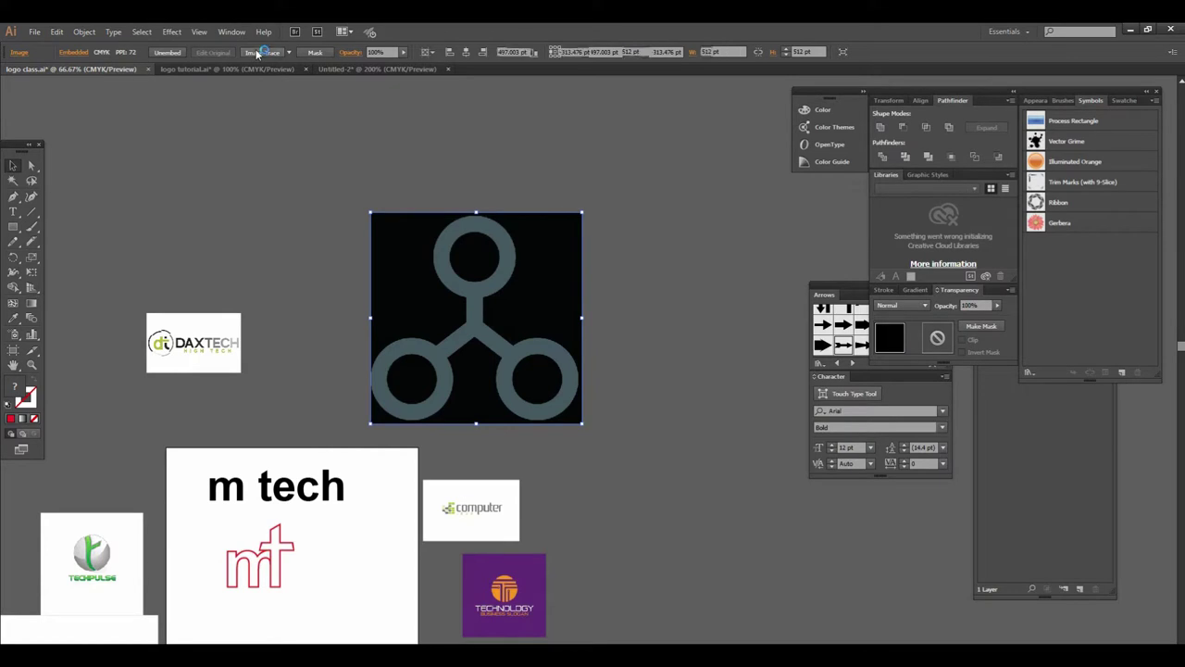
- Trace the icon with Low Fidelity Photo, expand and ungroup it, and delete the black background
left_click(288, 53)
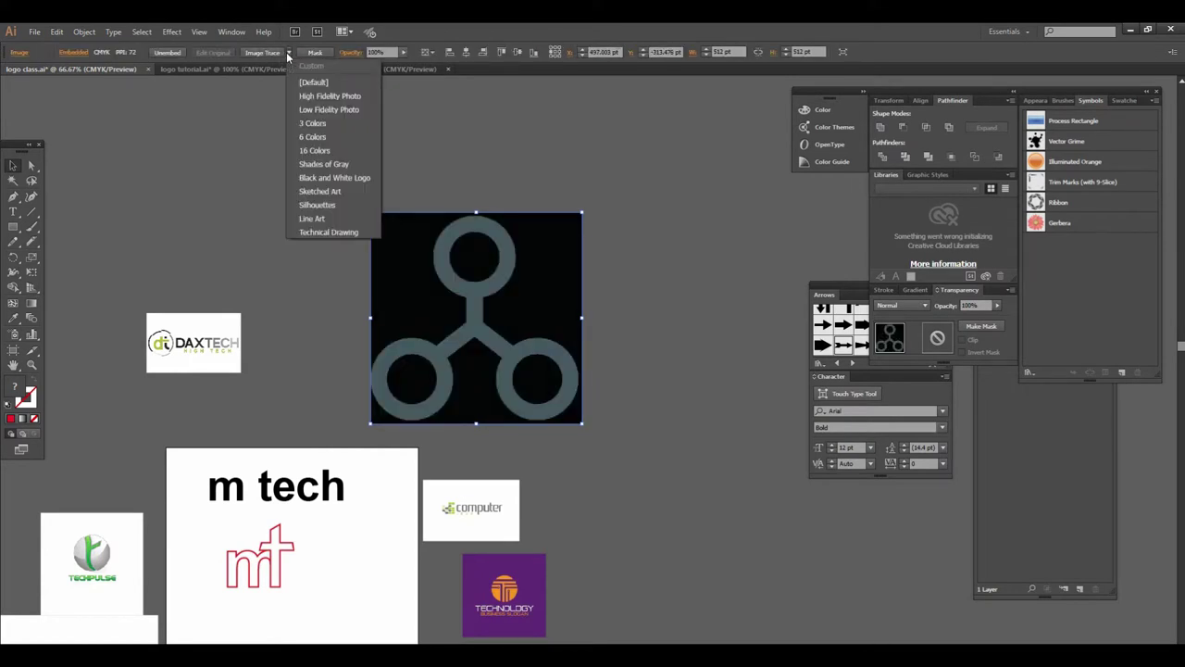
left_click(305, 109)
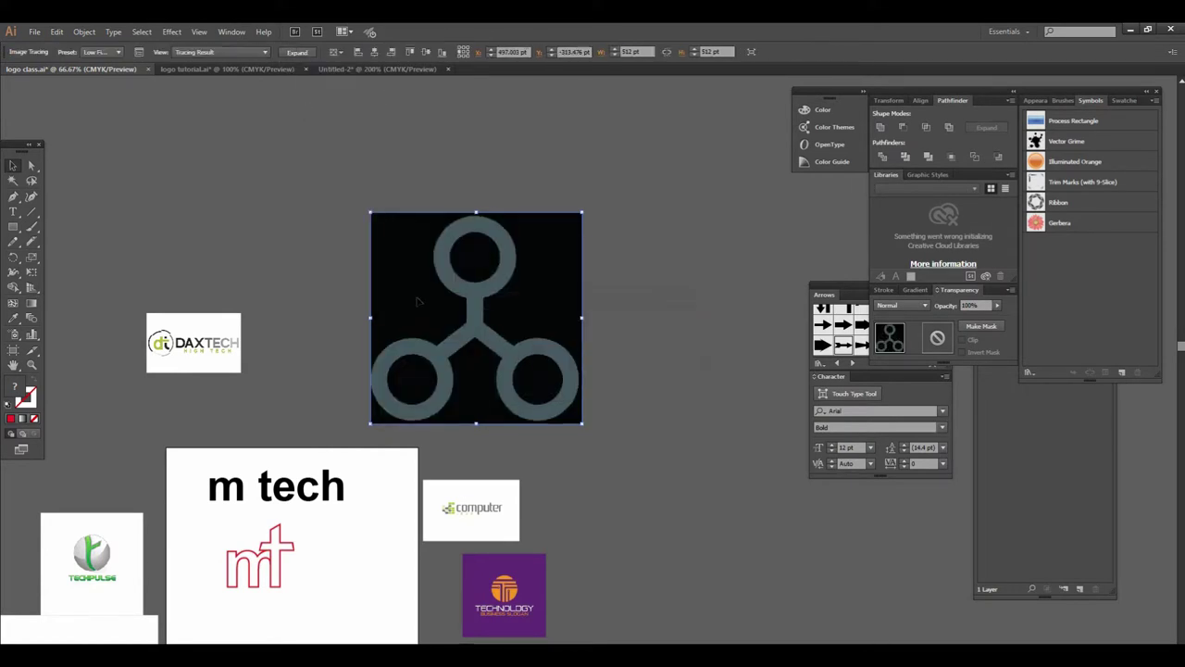
key("ctrl+1")
right_click(448, 250)
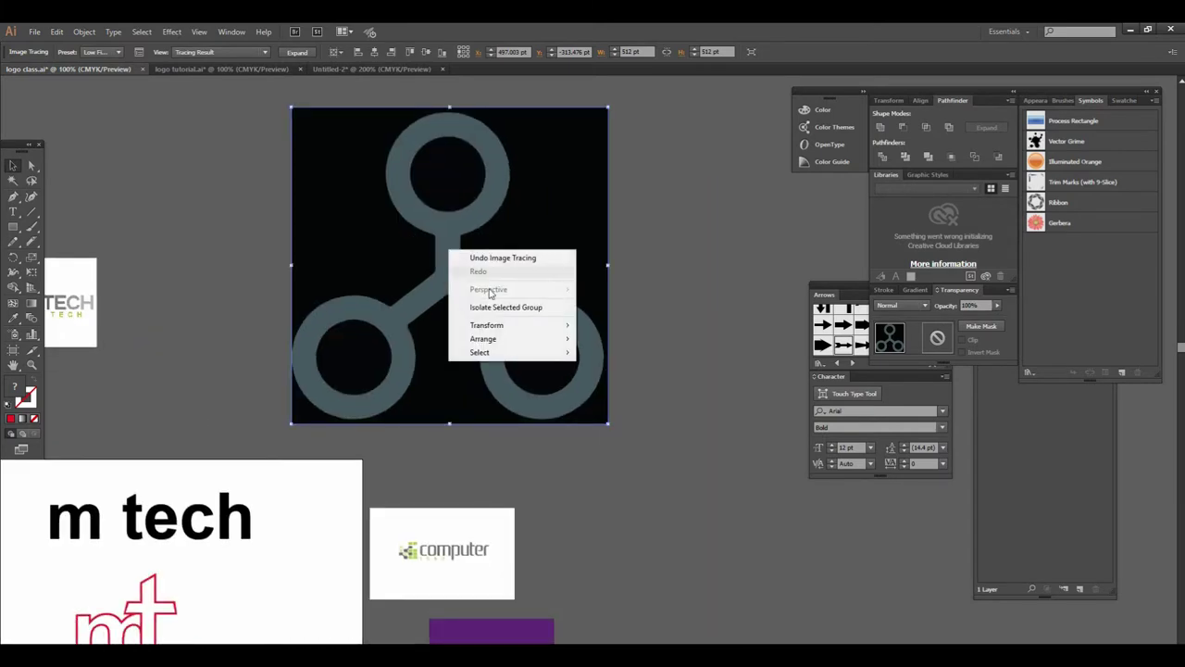
left_click(297, 52)
right_click(560, 249)
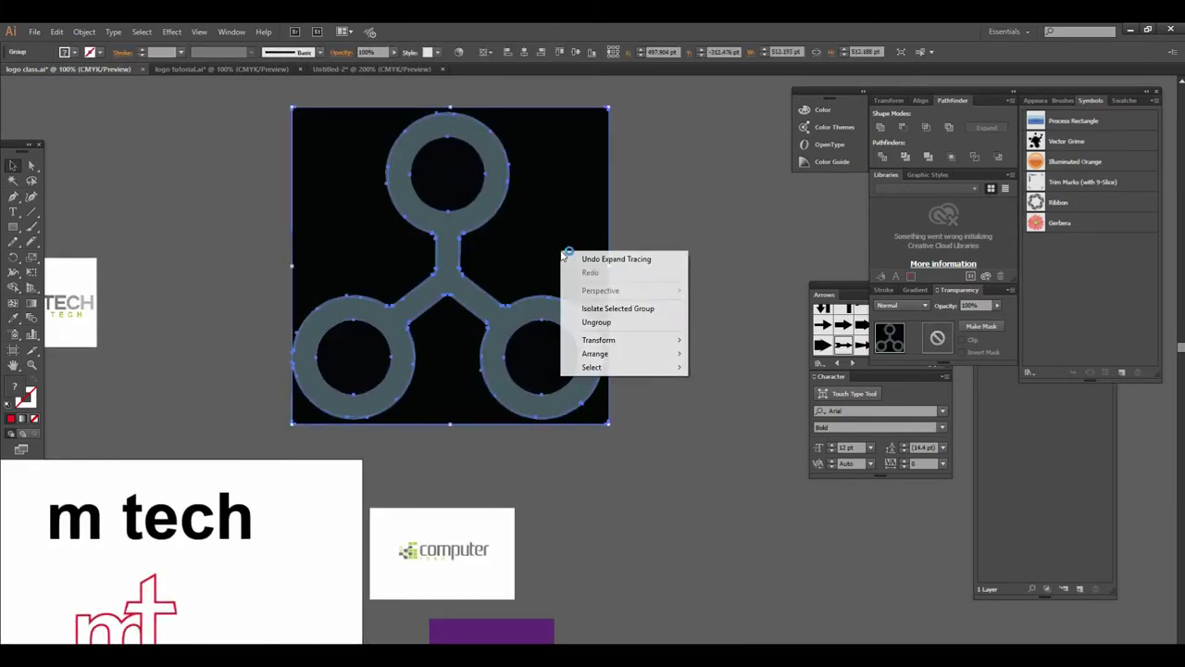
left_click(639, 321)
left_click(682, 339)
left_click(585, 242)
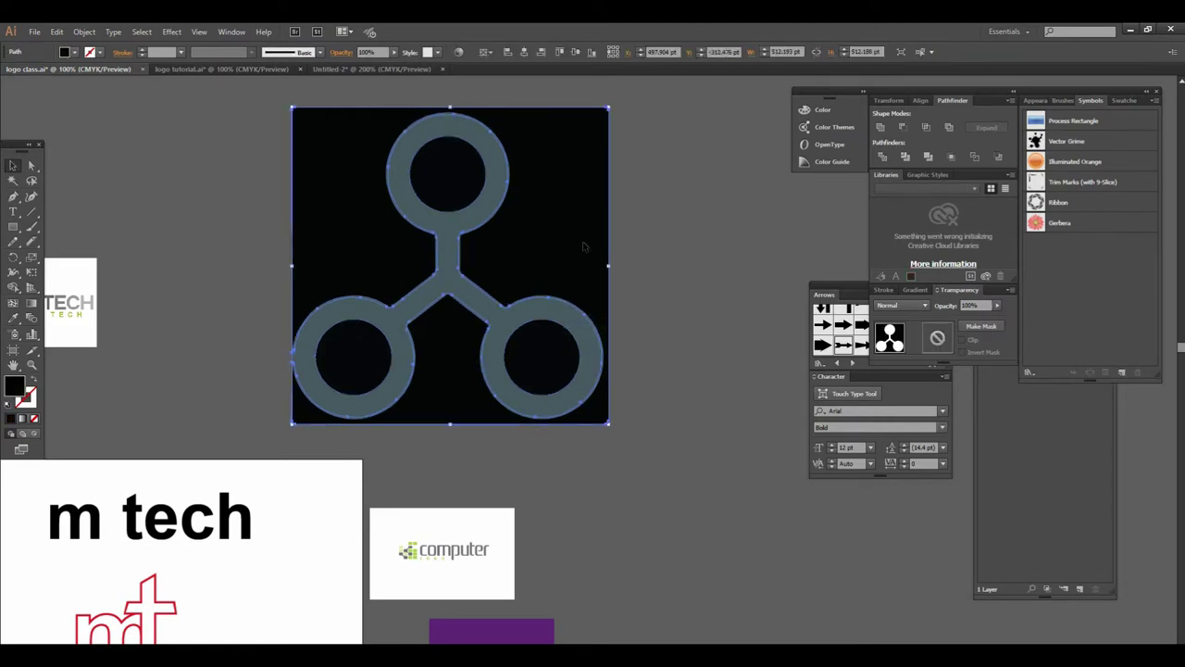
key("Delete")
- Divide the icon with Pathfinder, ungroup it, and delete the three inner circles
left_click(467, 196)
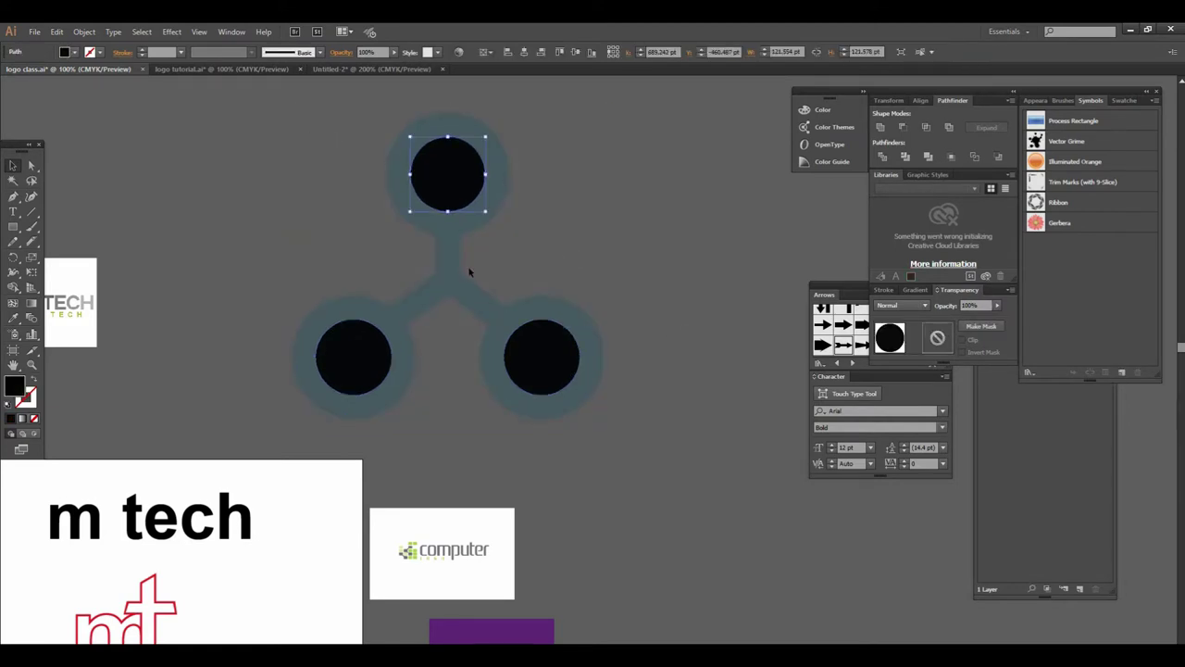
key("ctrl+a")
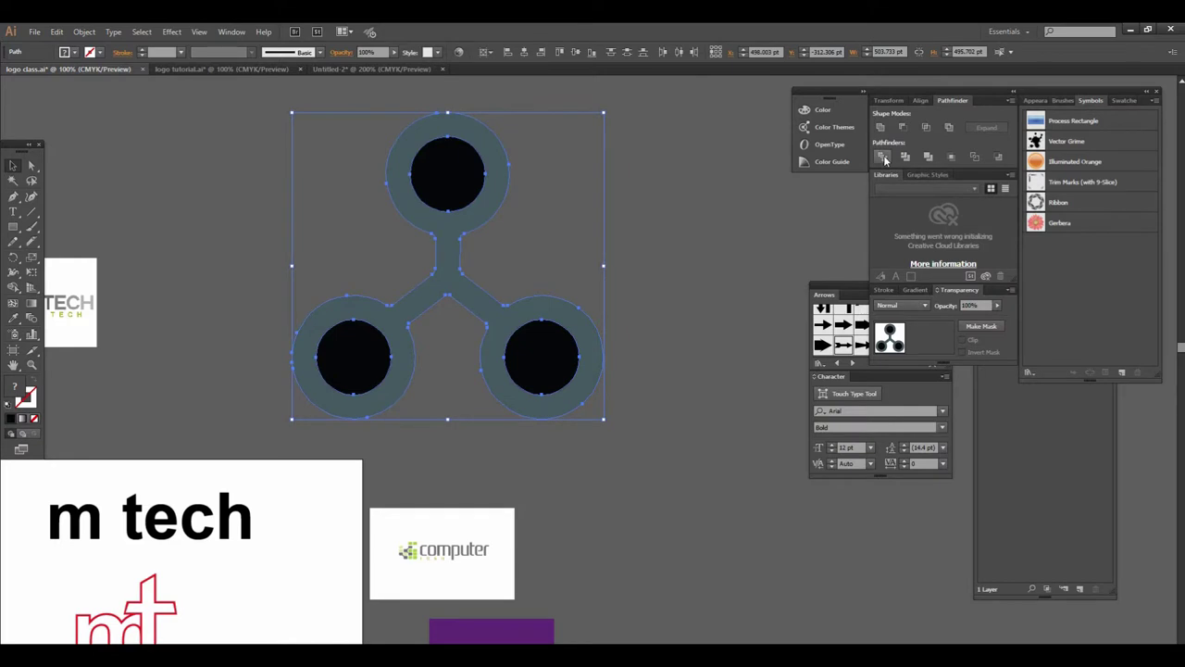
left_click(883, 158)
left_click(481, 251)
left_click(612, 285)
left_click(454, 179)
key("Delete")
left_click(549, 363)
key("Delete")
left_click(380, 358)
key("Delete")
key("ctrl+minus")
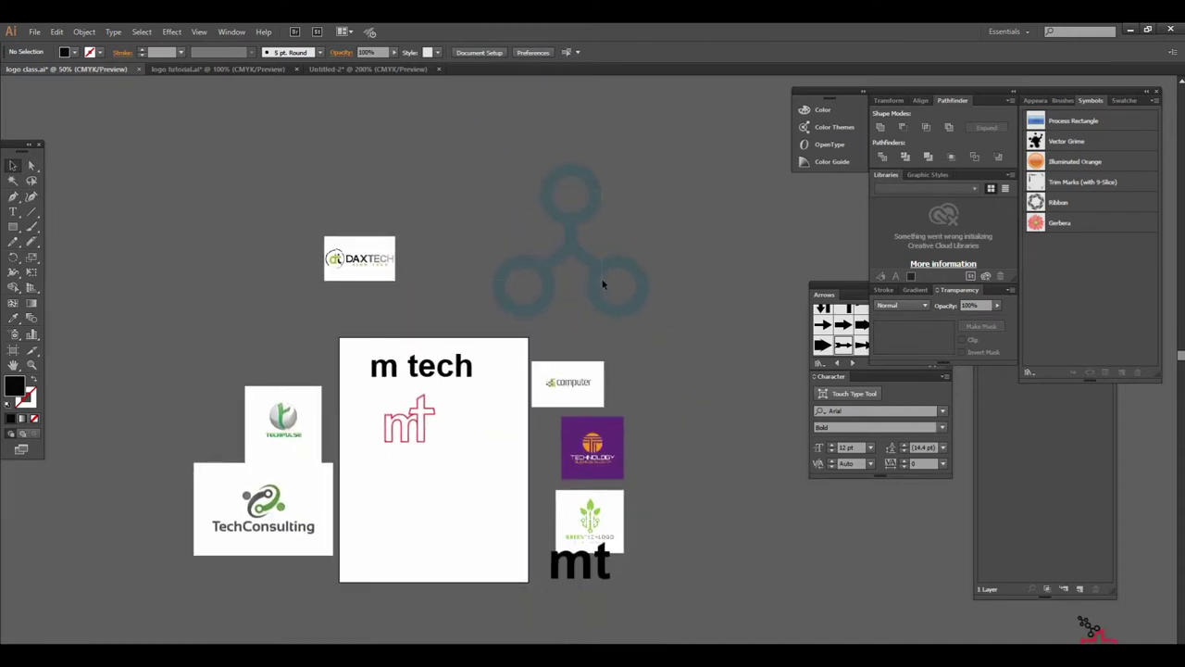
- Move the ring icon onto the m tech artboard and shrink it beside the mt mark
left_click_drag(589, 248, 443, 481)
left_click_drag(499, 549, 451, 453, "shift")
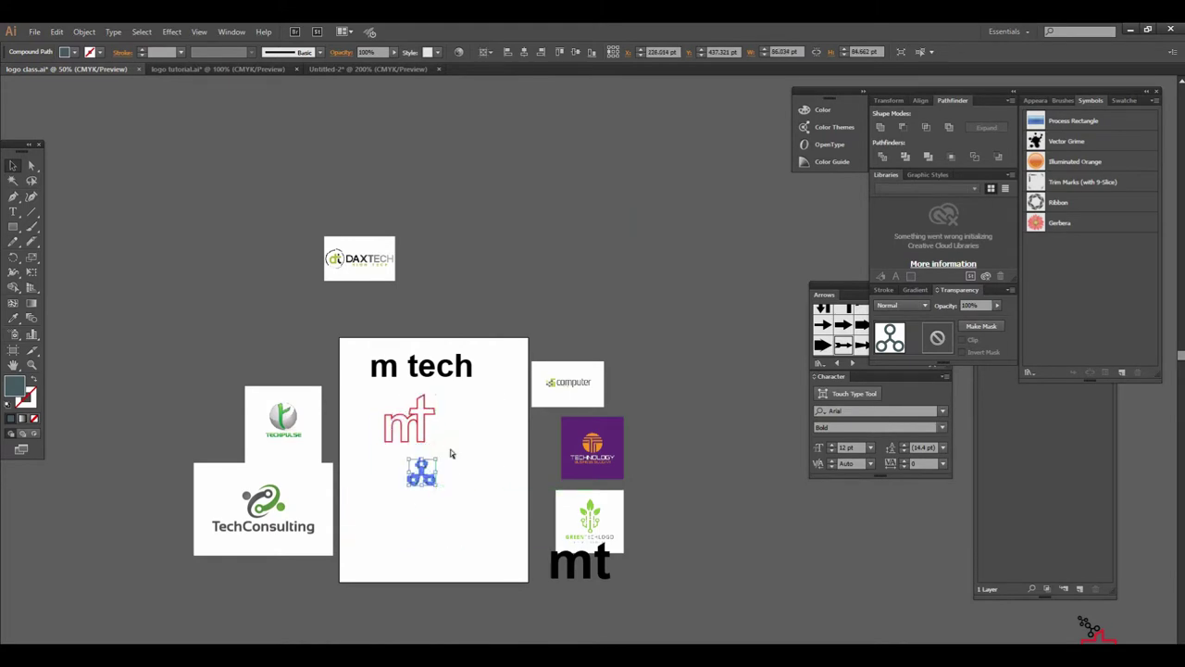
key("ctrl+equal")
key("ctrl+equal")
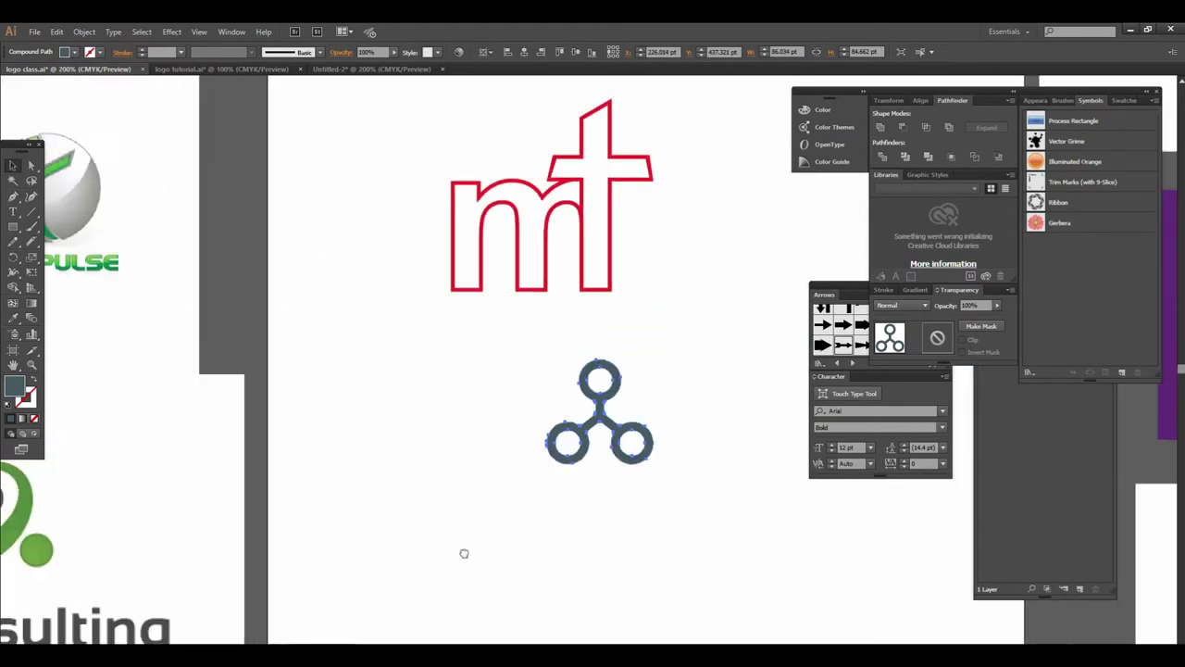
left_click_drag(463, 553, 421, 644)
left_click_drag(569, 542, 467, 225)
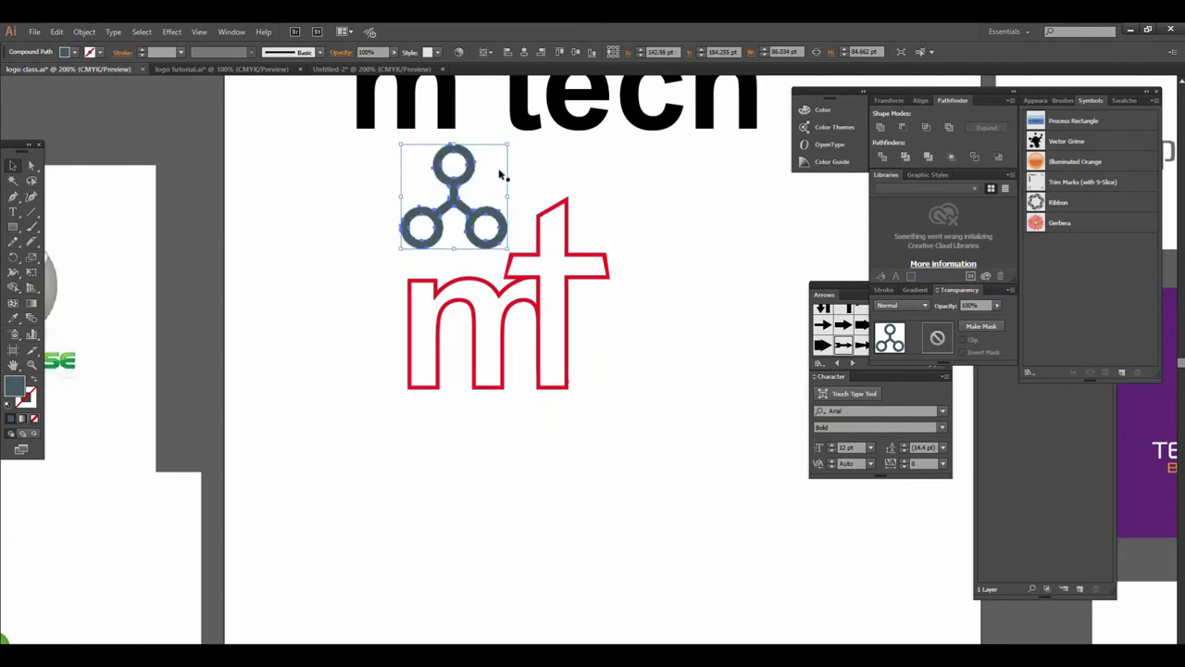
left_click_drag(508, 146, 494, 159)
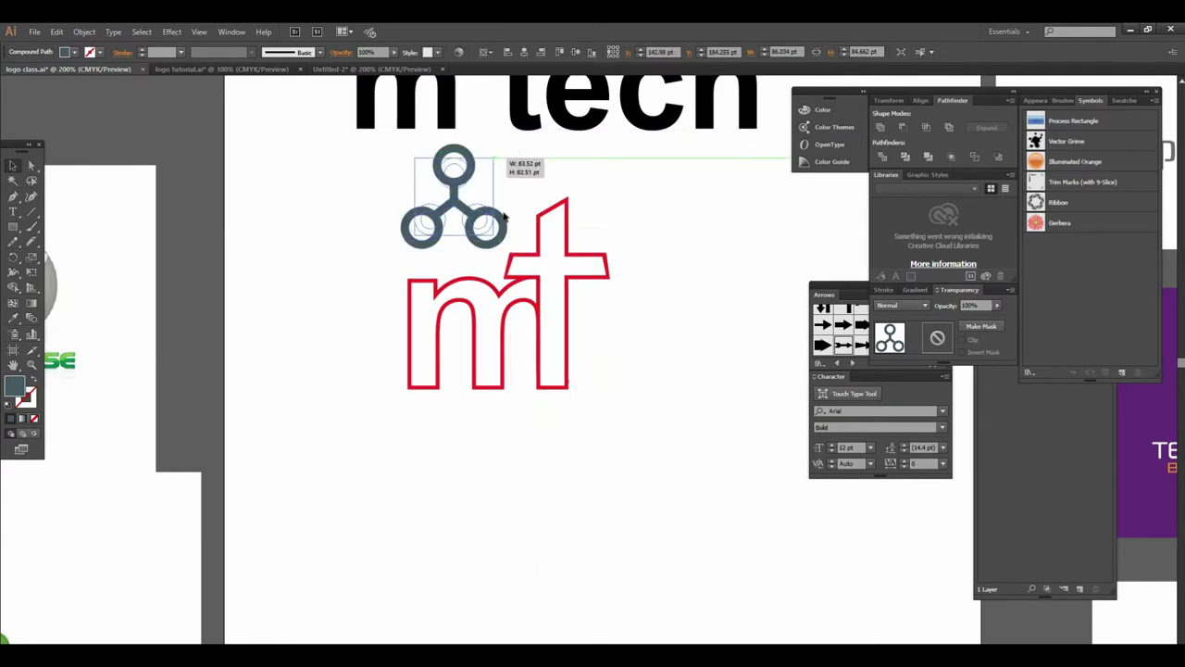
- Rotate the ring icon about 30° where the m meets the t
left_click(535, 277)
key("ctrl+equal")
key("ctrl+equal")
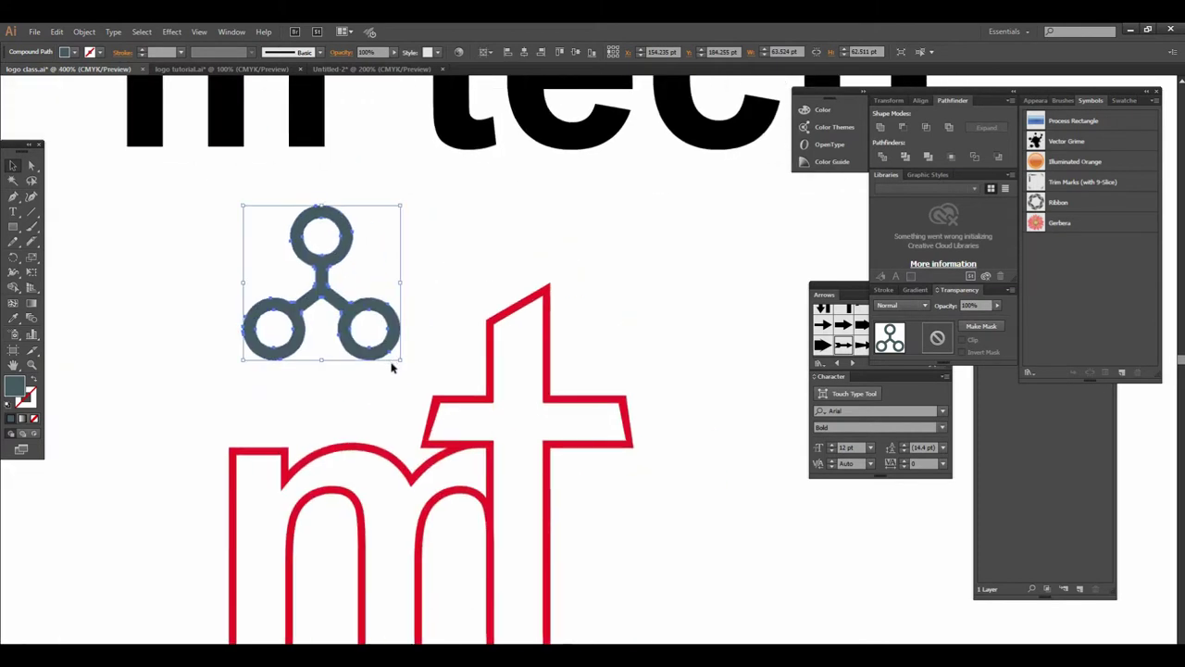
mouse_move(404, 363)
left_mouse_down()
mouse_move(436, 308)
mouse_move(394, 298)
mouse_move(437, 370)
mouse_move(471, 377)
mouse_move(457, 388)
left_mouse_up()
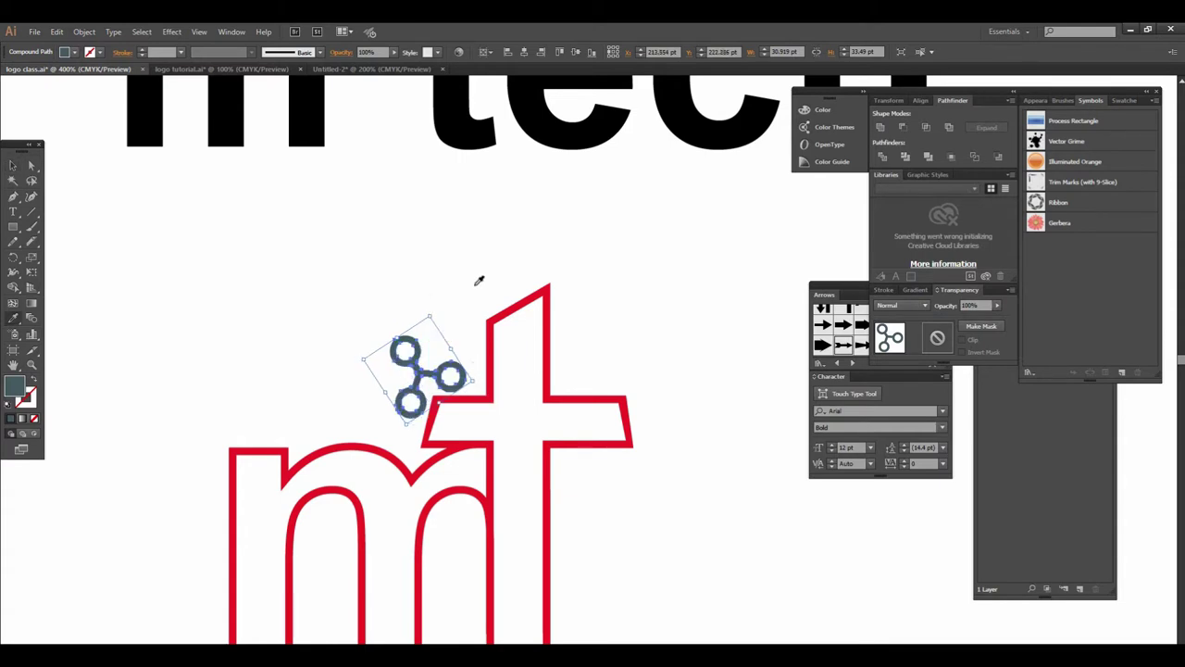
- Fill the three-ring icon black with the Eyedropper, matching the m tech text
left_click(455, 151)
left_click(18, 167)
left_click(318, 328)
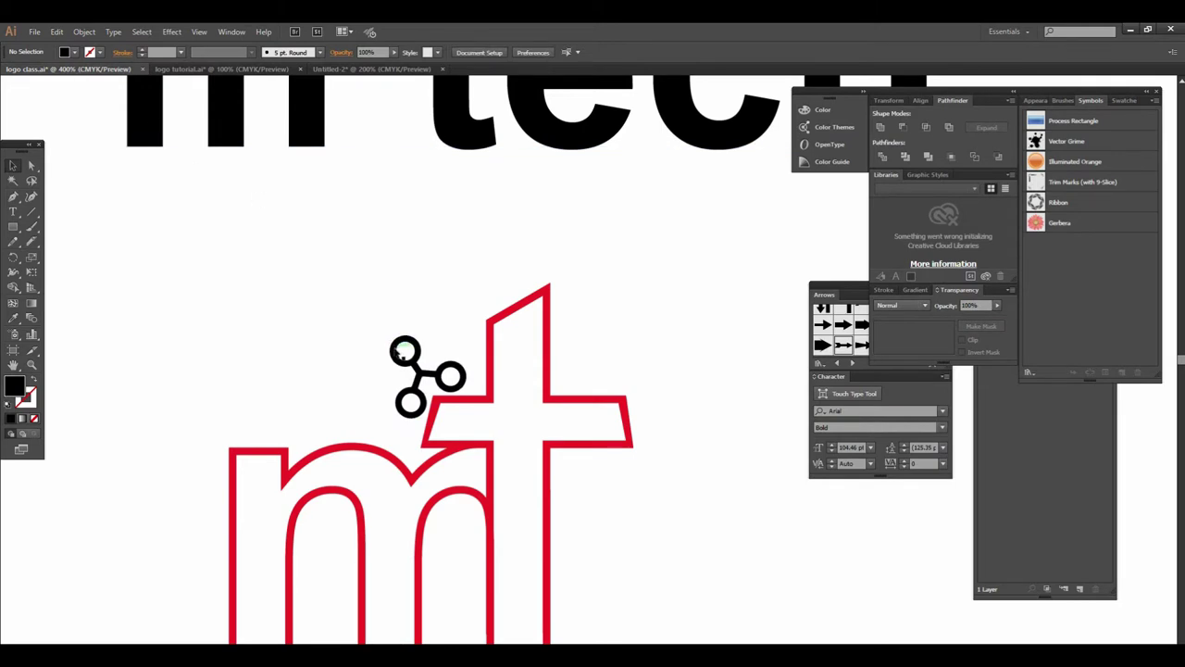
left_click(403, 350)
left_click(74, 52)
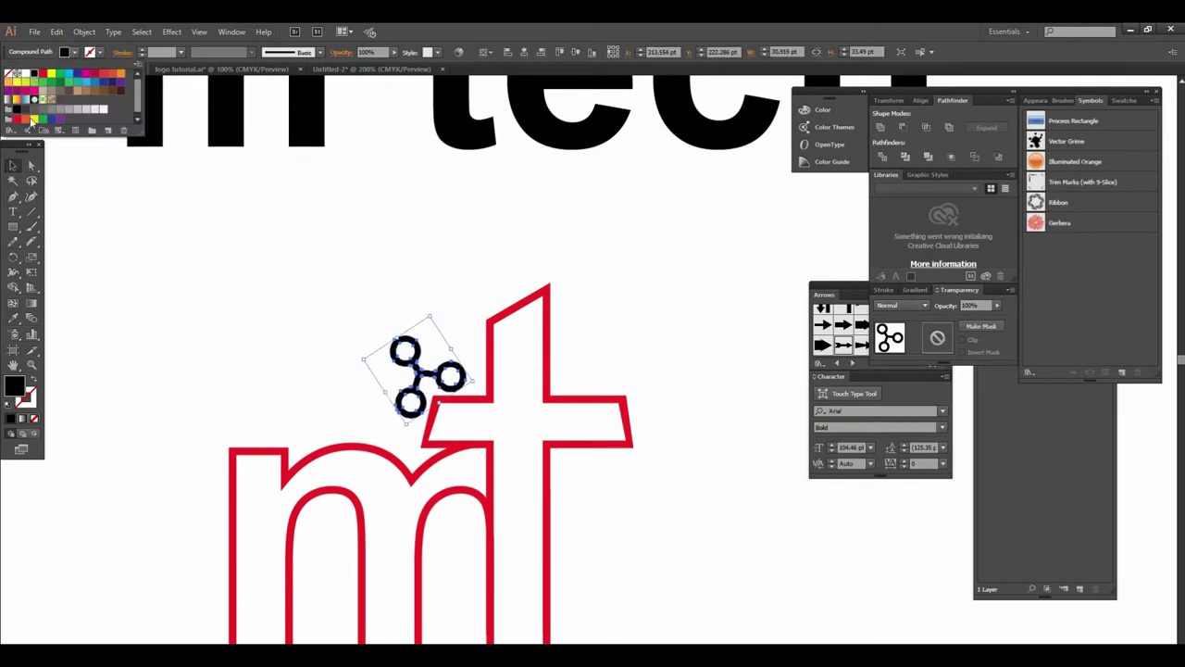
left_click(17, 166)
left_click(357, 310)
- Alt-drag a copy of the ring icon up and to the left
scroll(407, 333, "down", 3)
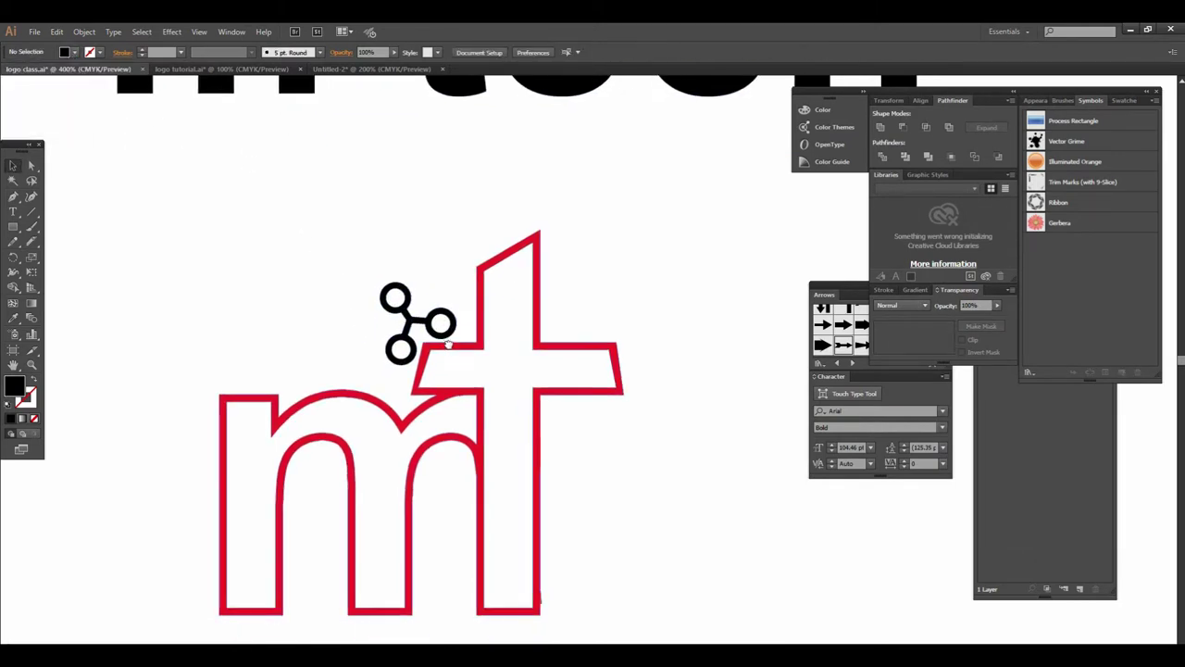
left_click(442, 333)
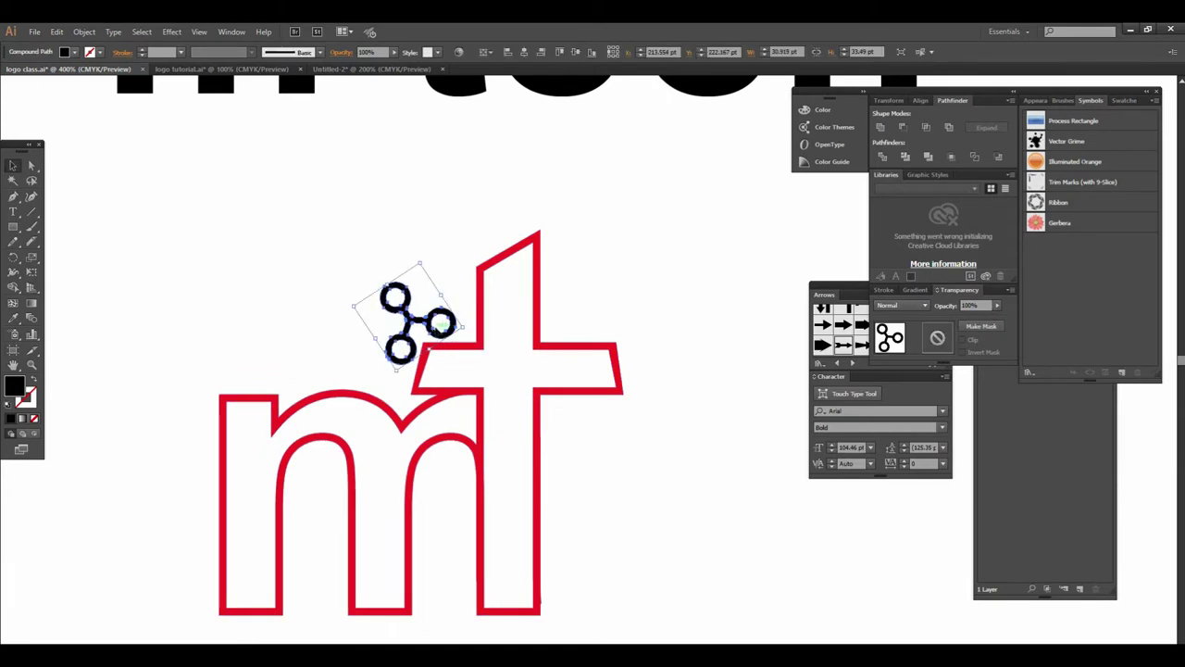
mouse_move(439, 333)
left_mouse_down()
mouse_move(391, 268)
mouse_move(416, 265)
mouse_move(408, 258)
left_mouse_up()
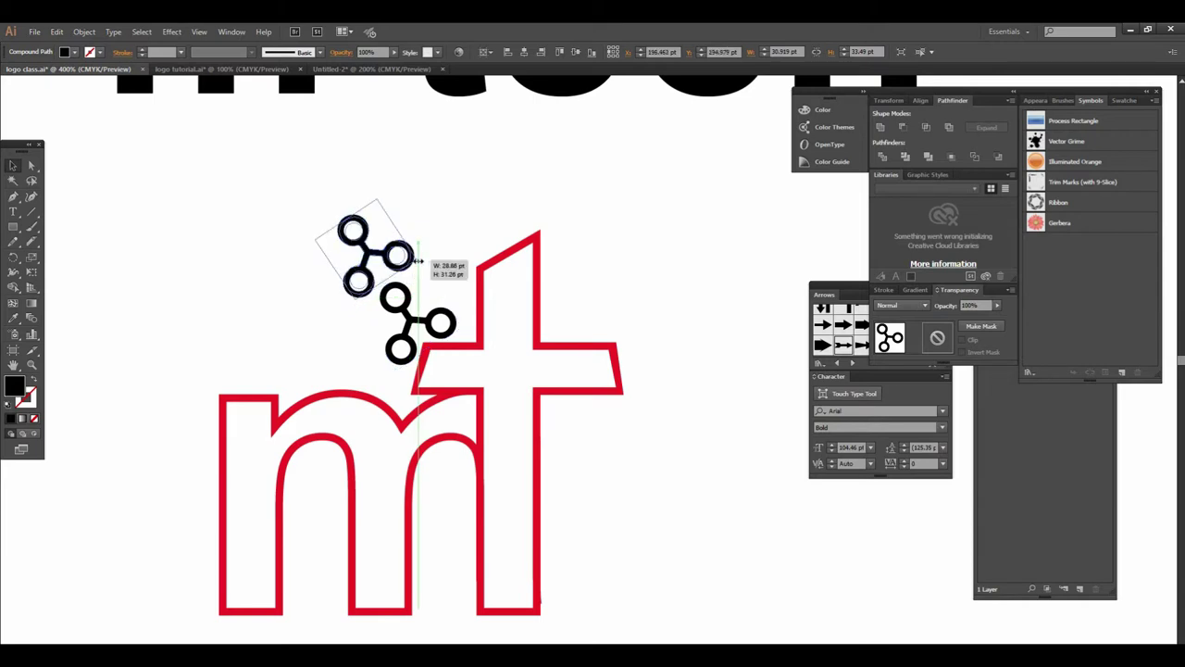
left_click(600, 428)
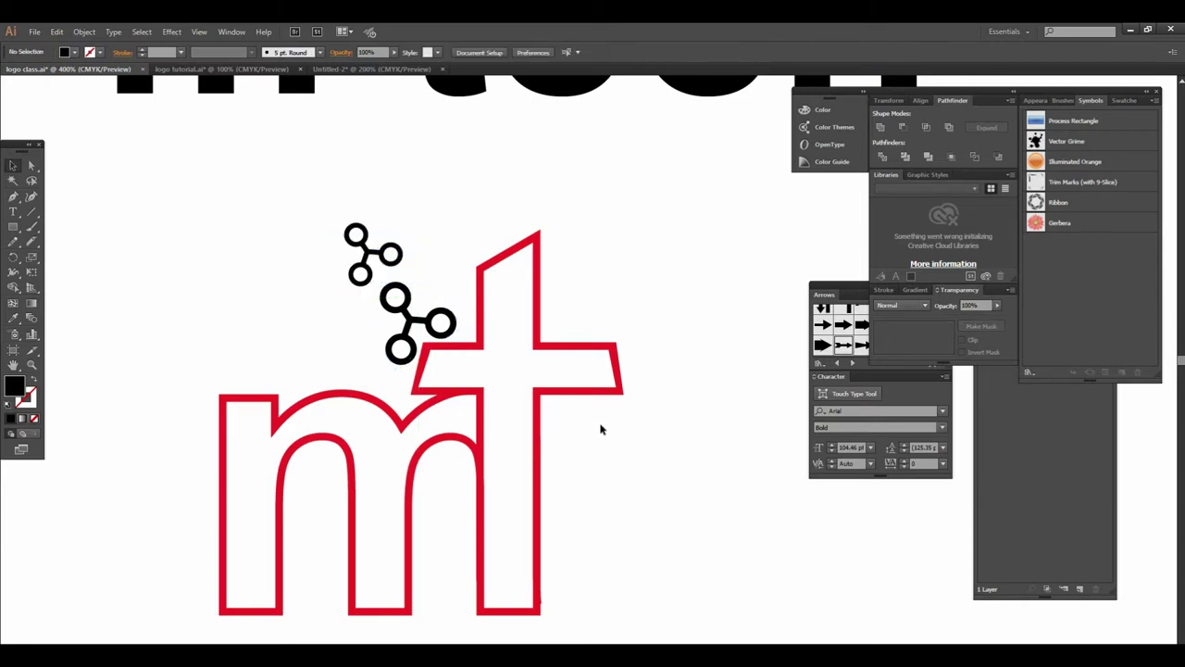
- Zoom in and out with the Zoom tool to review the logo and icons
left_click(574, 368, "alt")
left_click(574, 380)
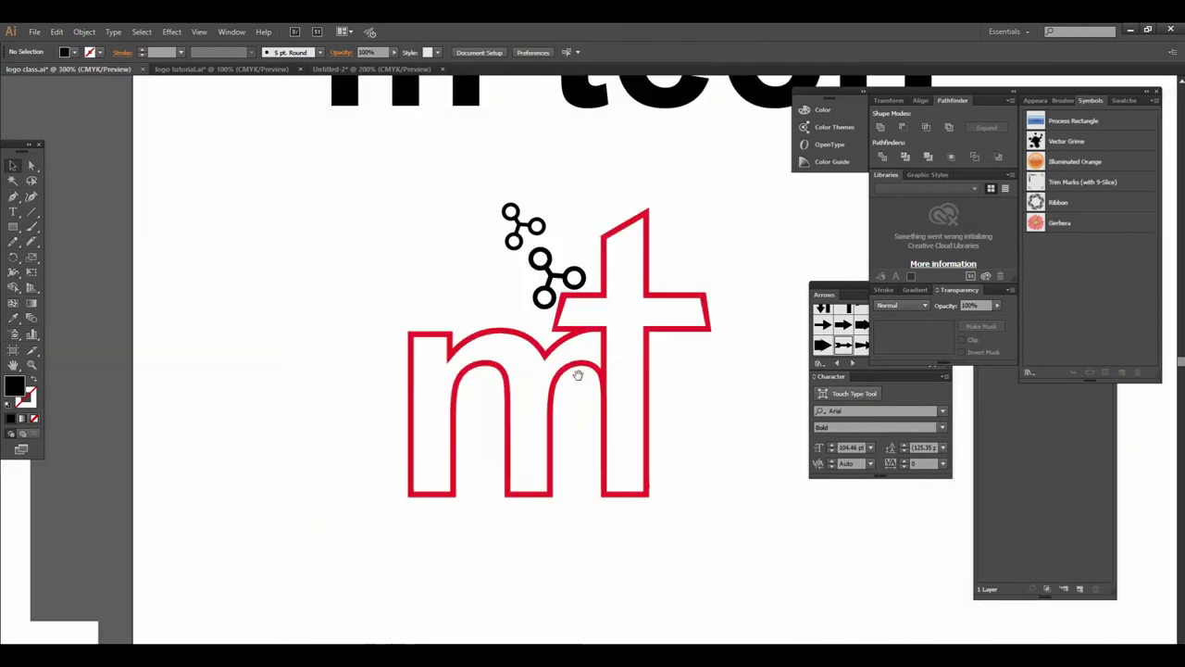
left_click(544, 351, "alt")
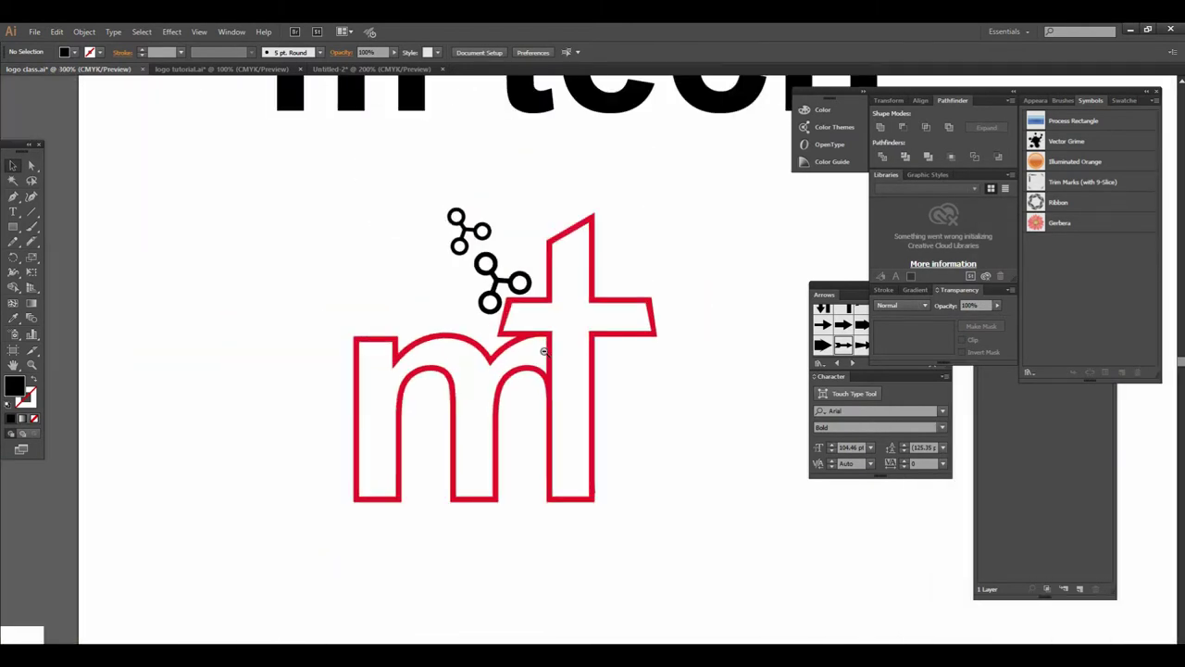
left_click(539, 387)
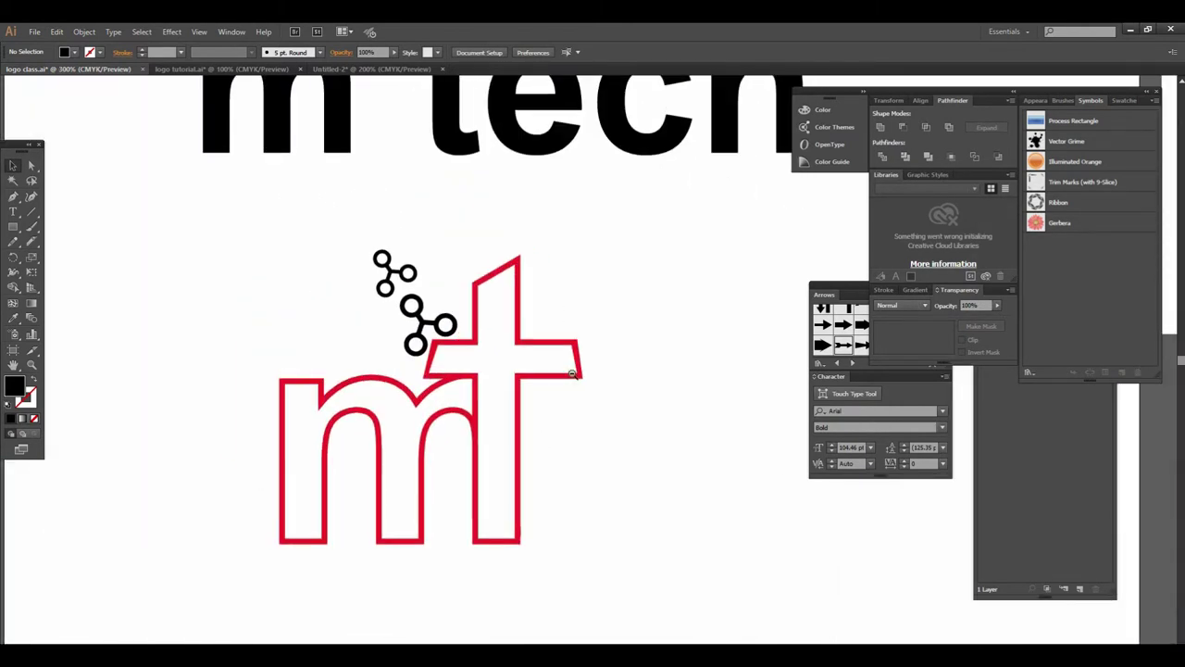
left_click(555, 398, "alt")
left_click(458, 394)
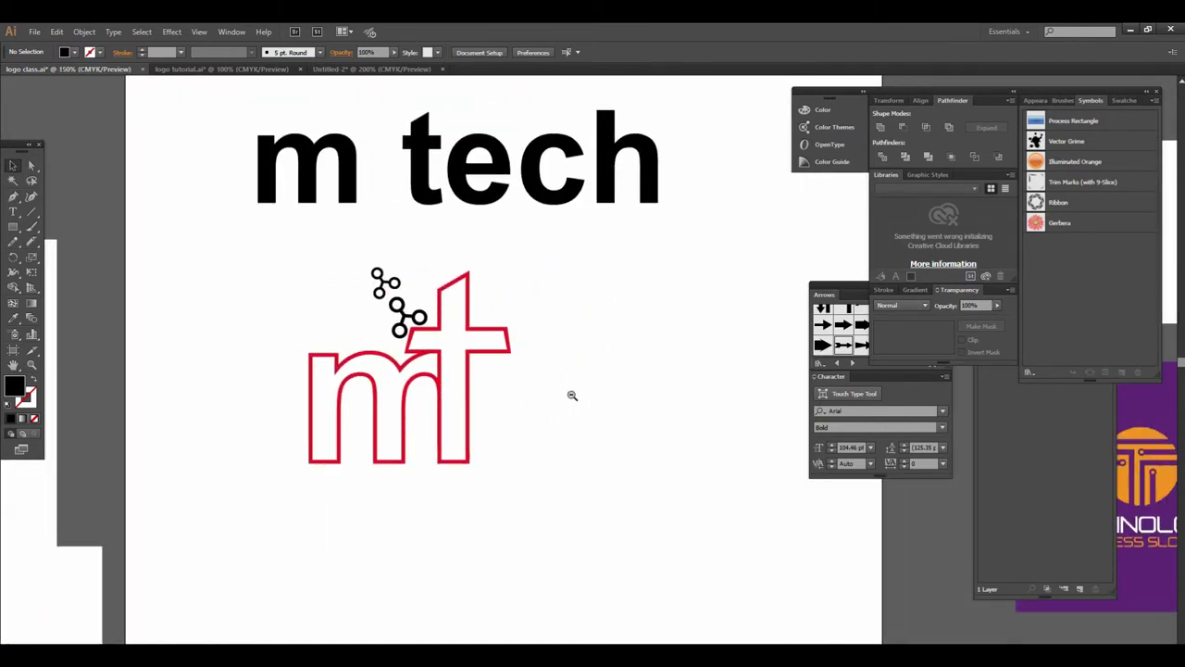
left_click(523, 362, "alt")
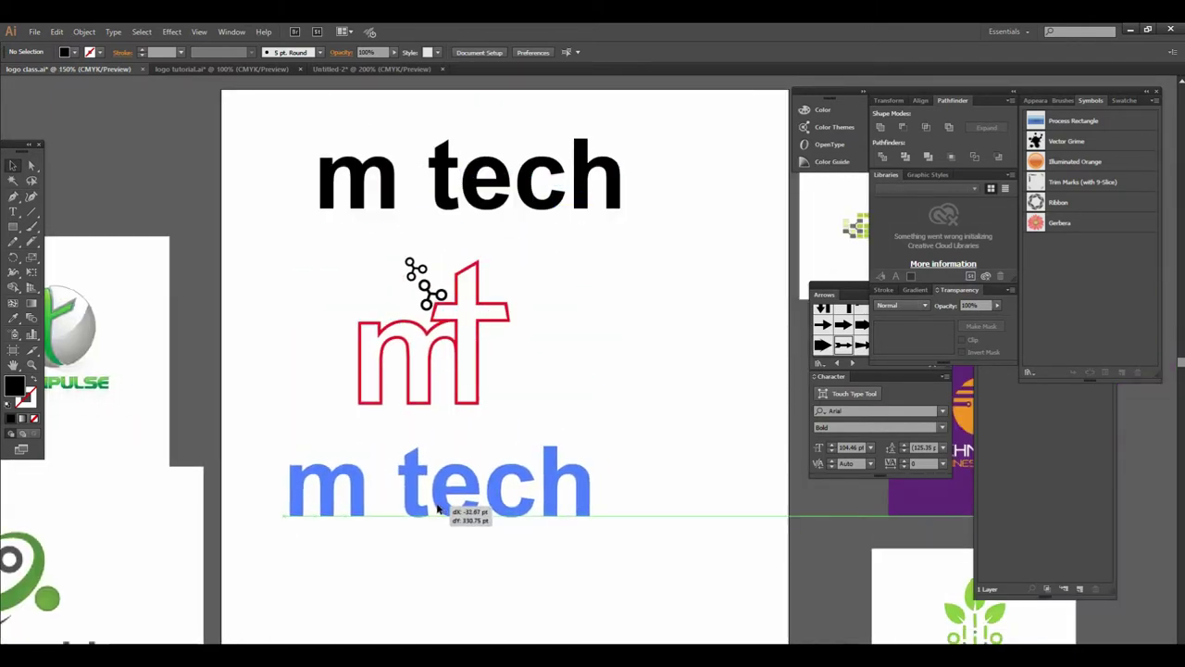
- Duplicate the m tech text below the mark and preview fonts, landing on Arial Rounded MT Bold
left_click_drag(470, 211, 441, 517)
key("Down")
key("Down")
key("Down")
key("Down")
key("Down")
key("Down")
key("Down")
key("Down")
key("Down")
key("Down")
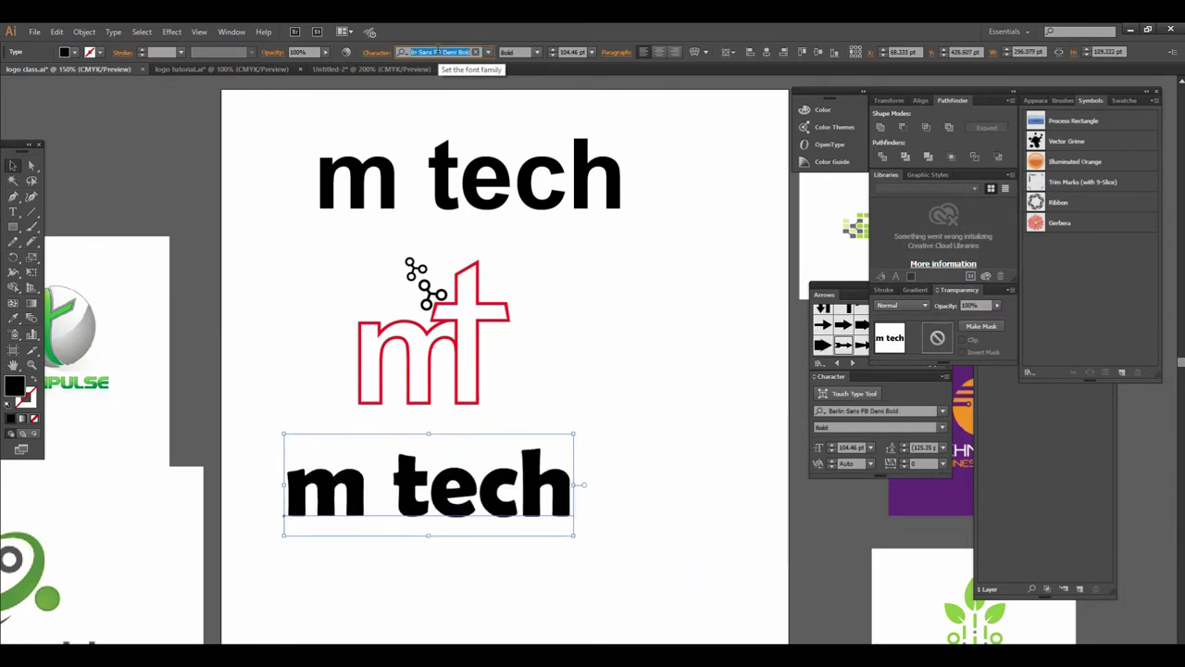
key("Down")
key("Down")
key("Down")
key("Down")
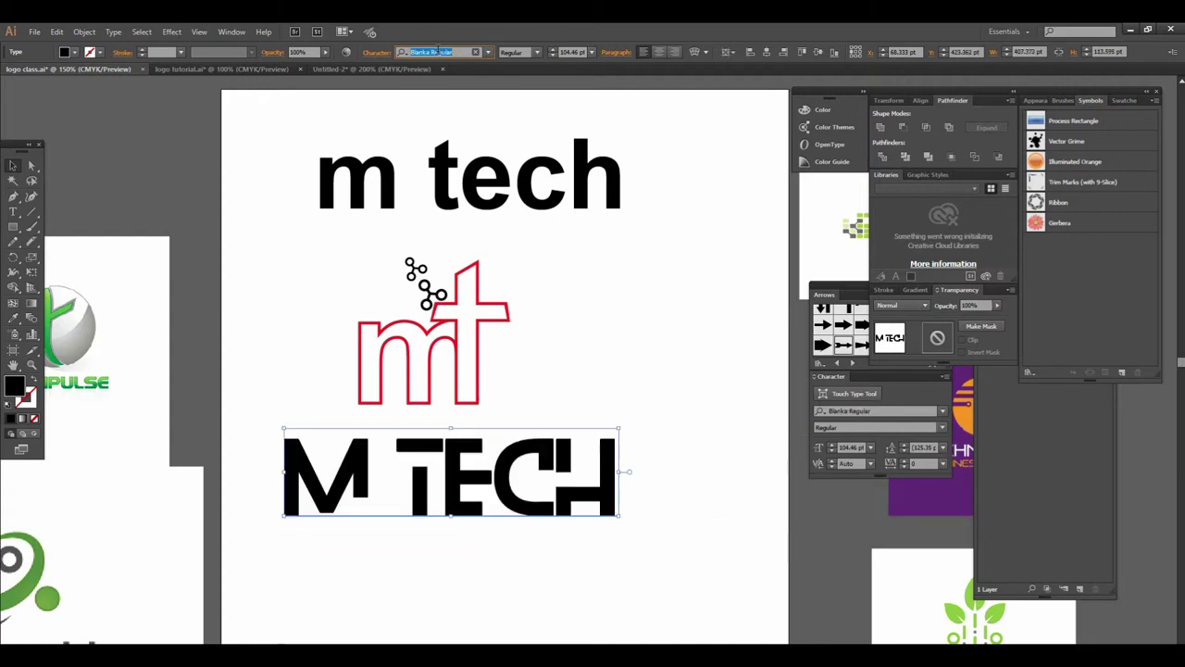
key("Down")
key("Down")
key("Down")
key("Down")
key("Down")
key("Down")
key("Down")
key("Down")
key("Down")
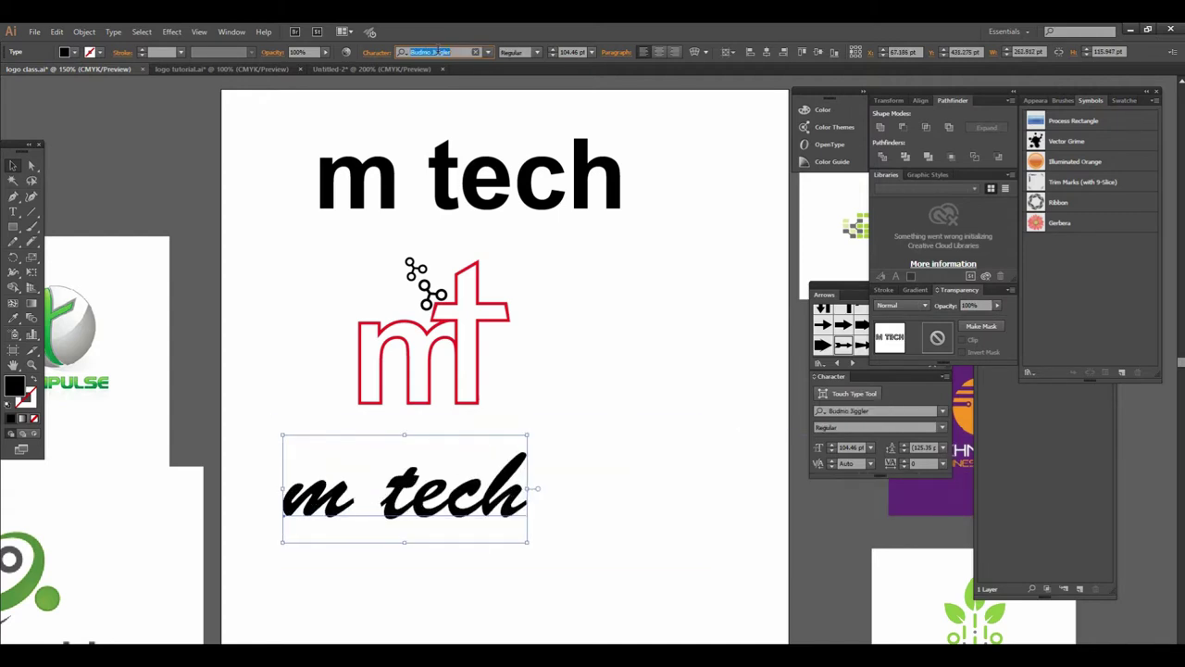
key("Down")
key("Down")
key("Down")
key("Down")
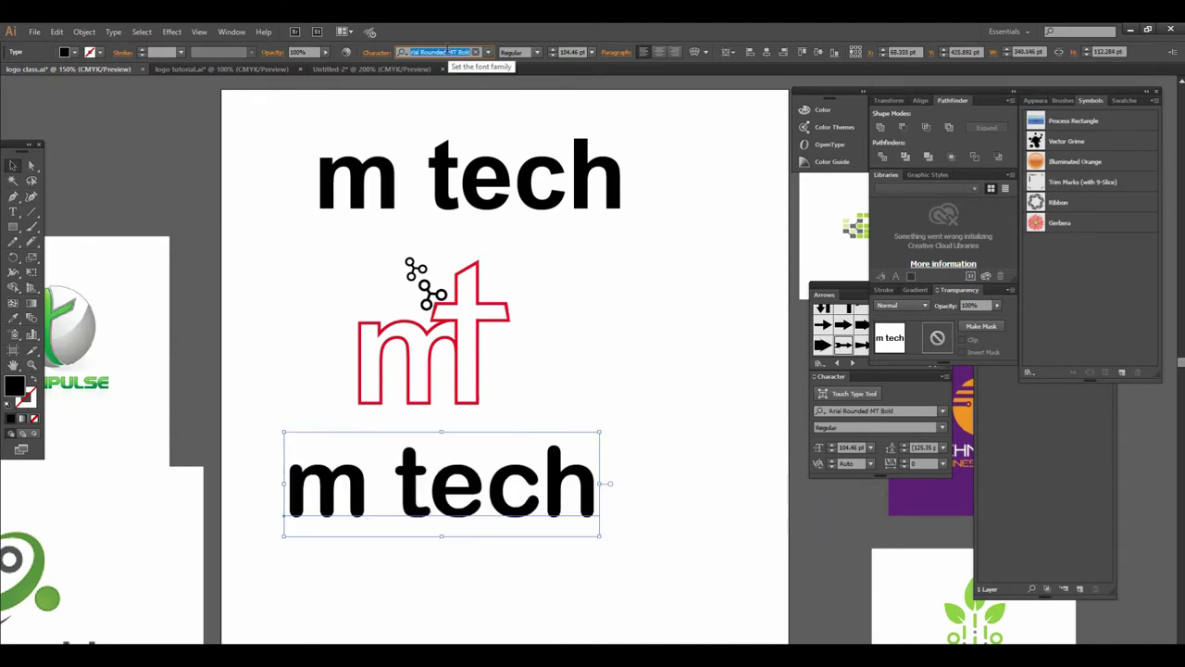
key("Down")
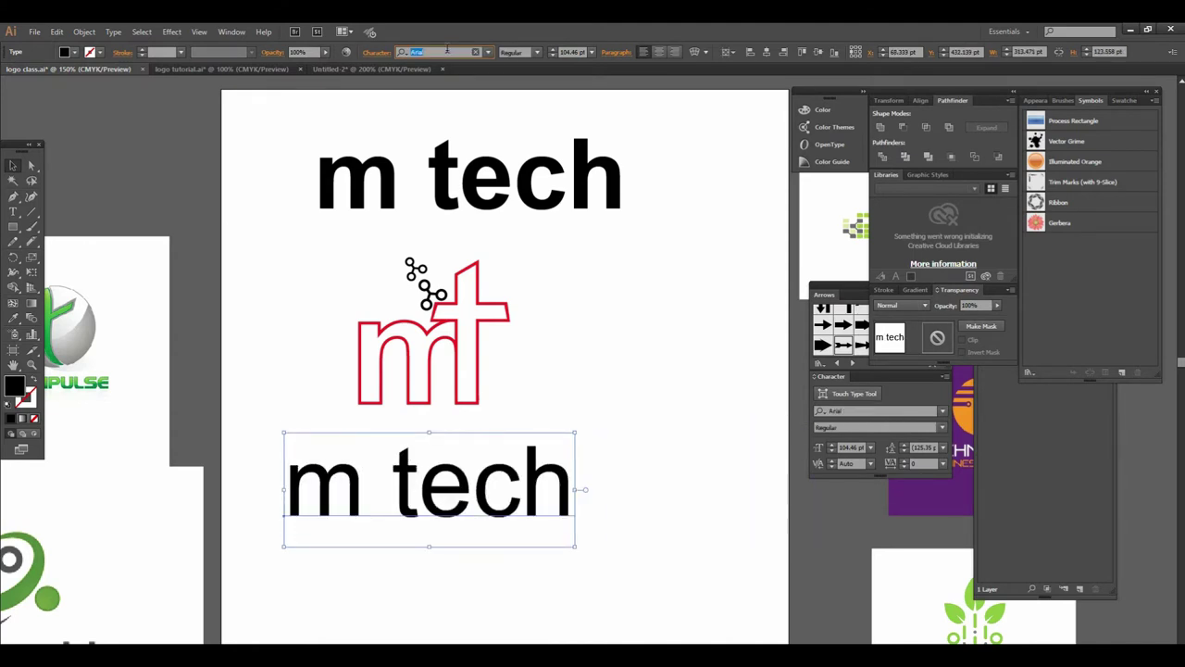
- Move the m tech copy beside the mt mark and set it to Source Sans Pro Semibold
left_click_drag(477, 495, 679, 374)
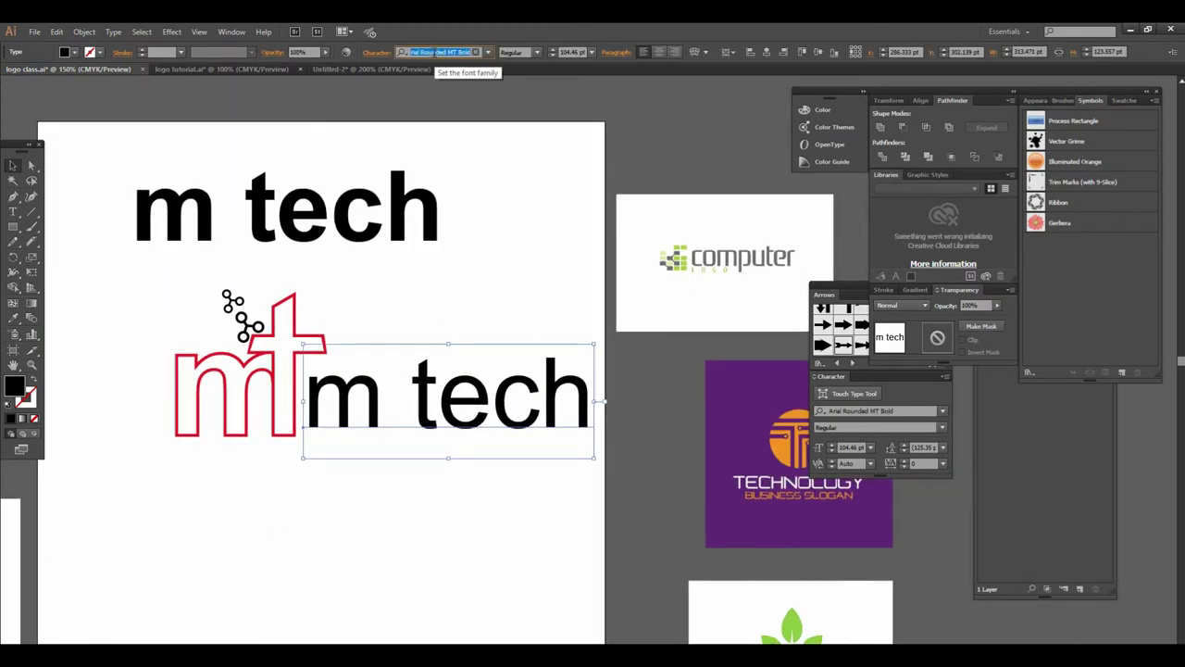
key("Down")
key("Down")
key("Up")
key("ctrl+plus")
key("Up")
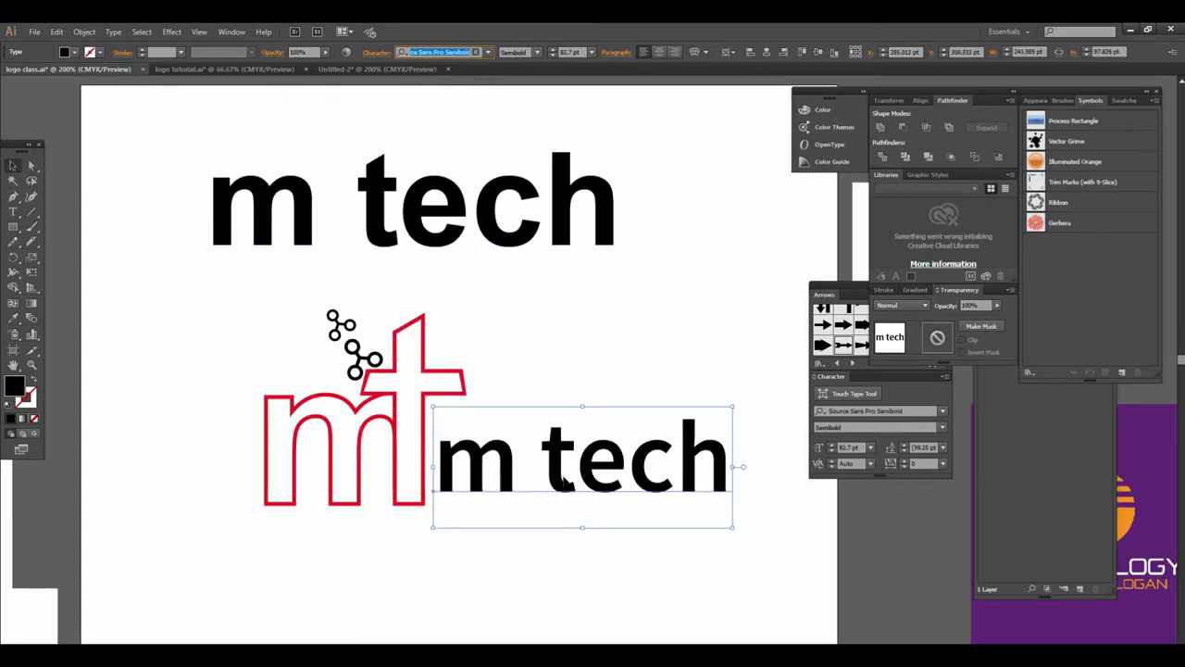
left_click(482, 548)
- Zoom out to check the layout, then zoom back in on the mt mark
key("ctrl+minus")
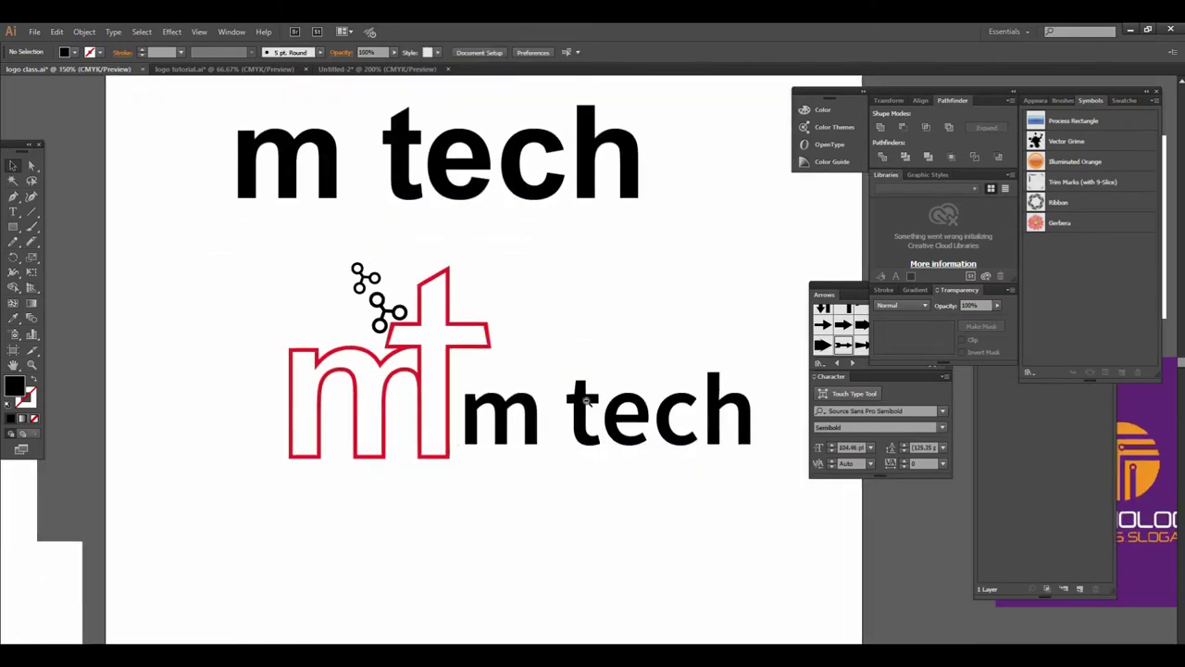
key("ctrl+minus")
left_click_drag(599, 383, 580, 433)
key("ctrl+plus")
key("ctrl+plus")
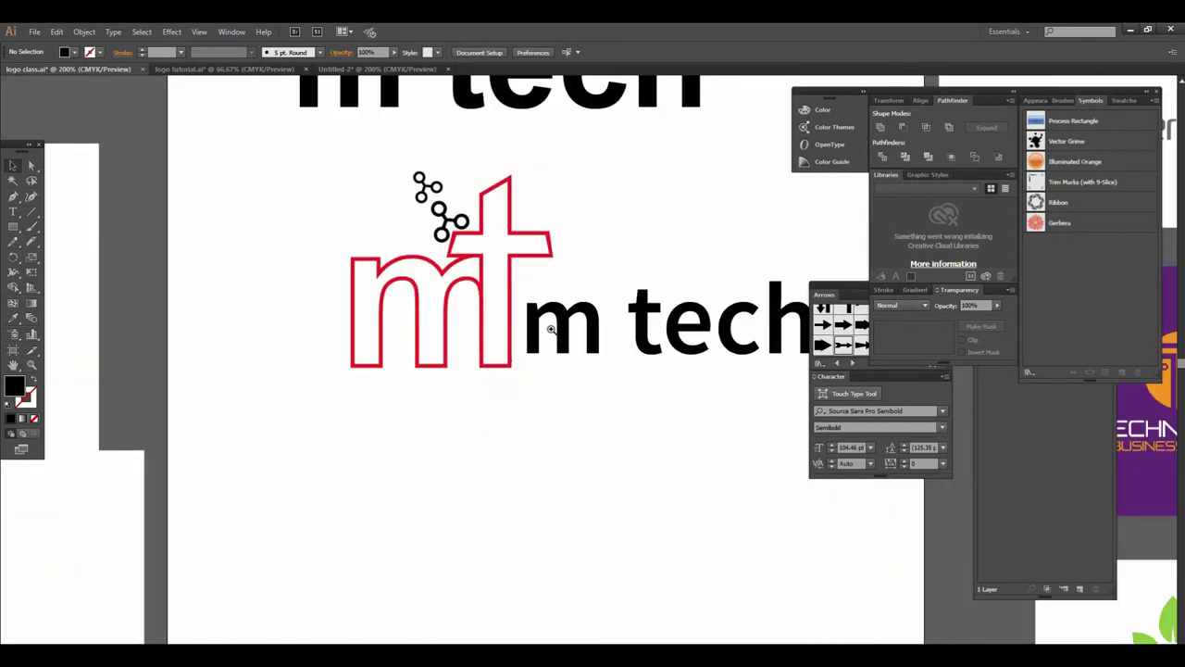
key("ctrl+plus")
key("ctrl+plus")
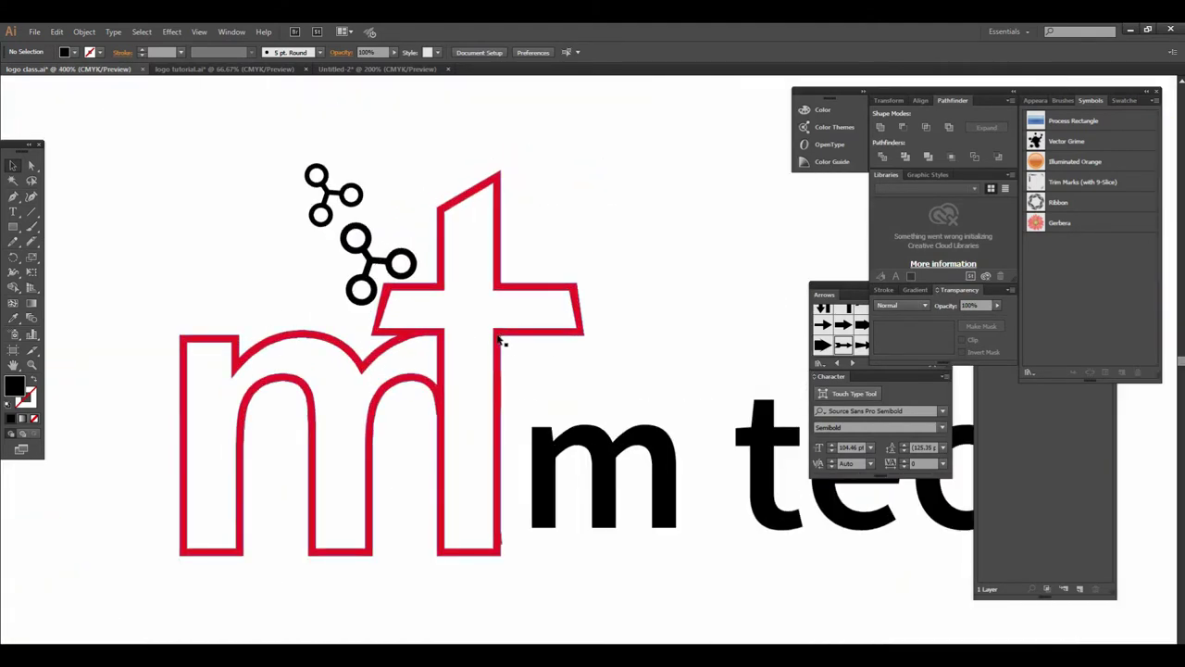
- Give the mt outline a red 3 pt stroke
left_click(495, 336)
left_click(100, 52)
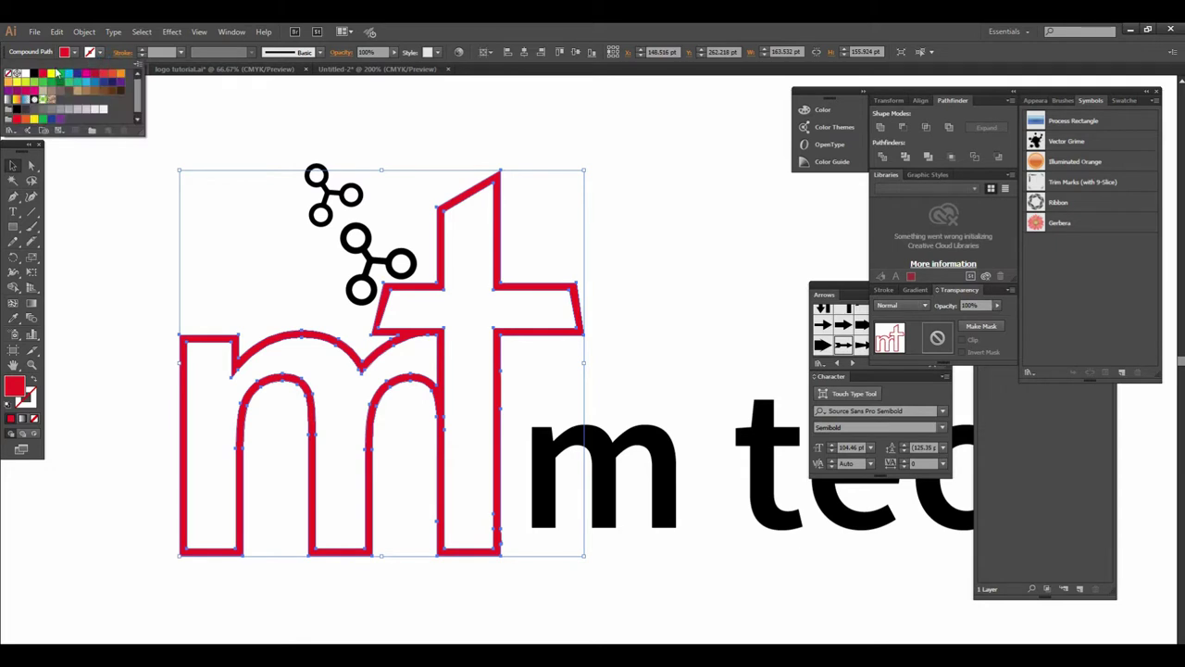
left_click(44, 73)
left_click(181, 53)
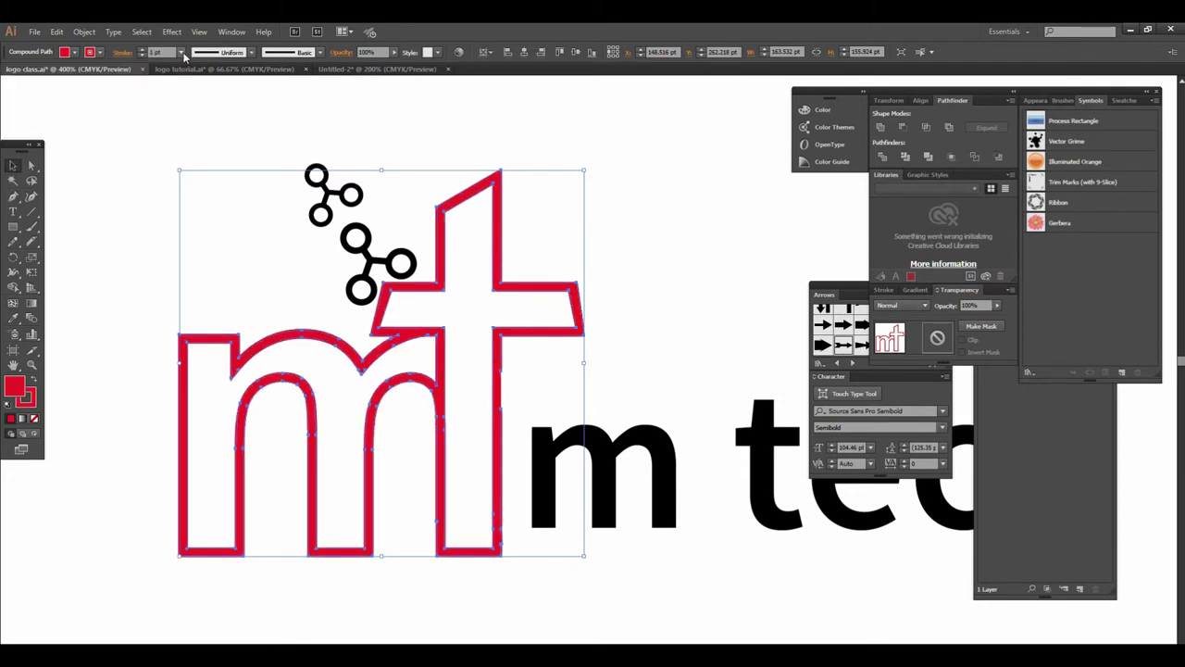
left_click(199, 136)
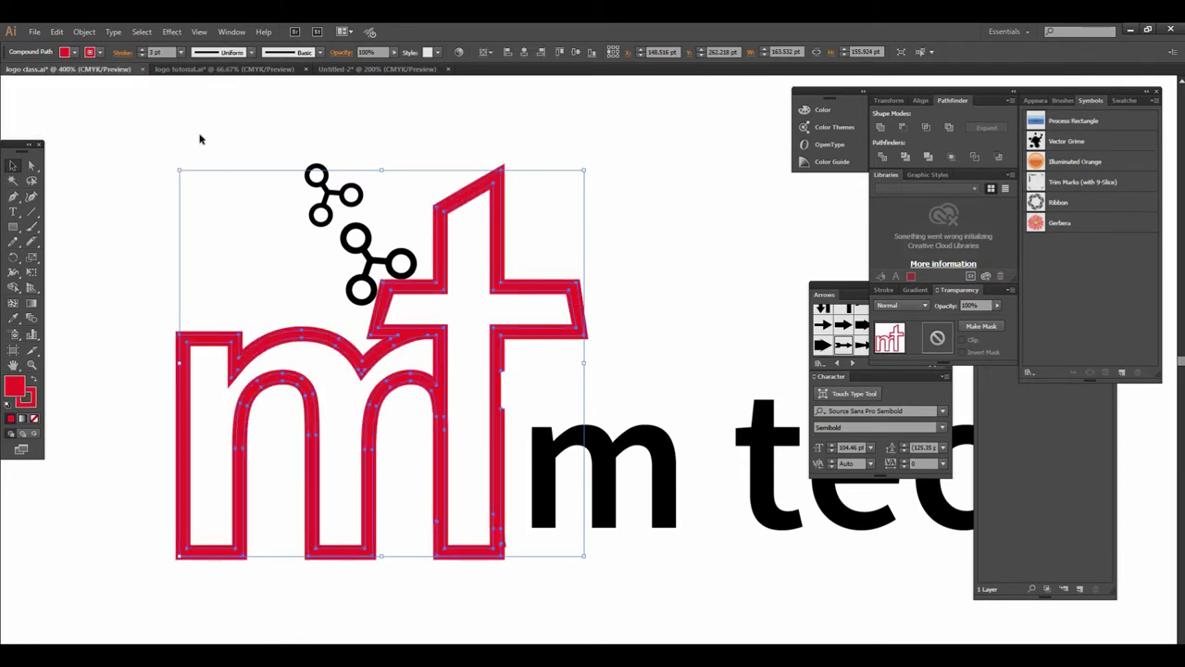
left_click(539, 378)
- Draw a thin red bar along the t's right edge with its stroke set to None
scroll(535, 389, "up", 1, "alt")
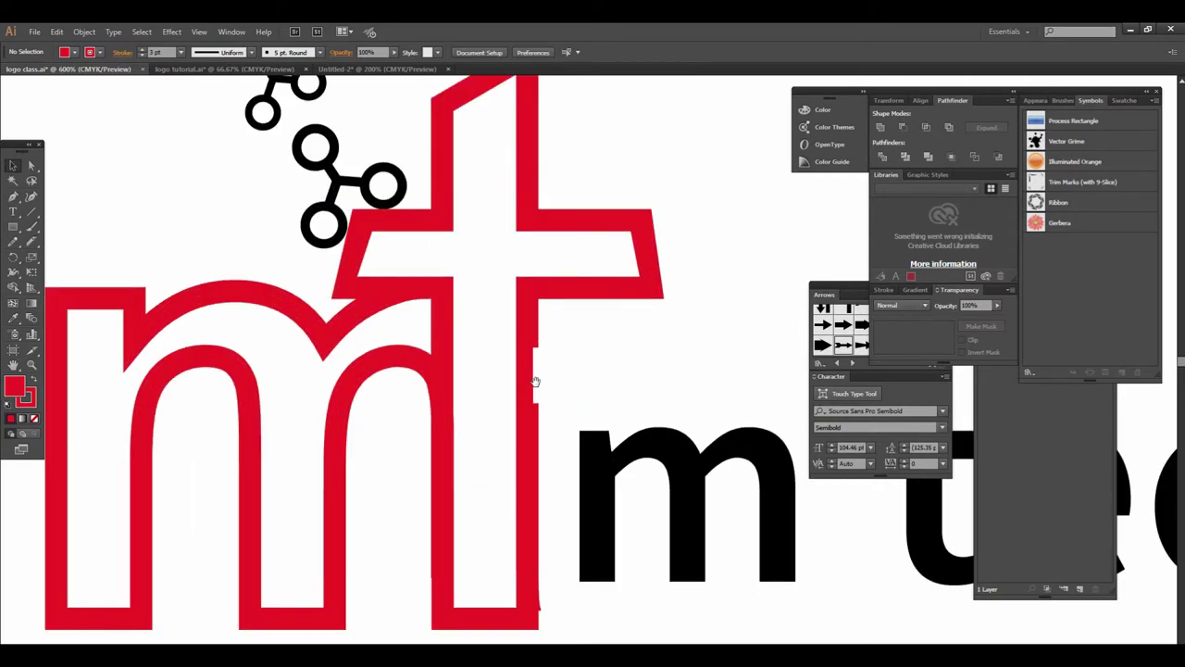
scroll(528, 400, "up", 1, "alt")
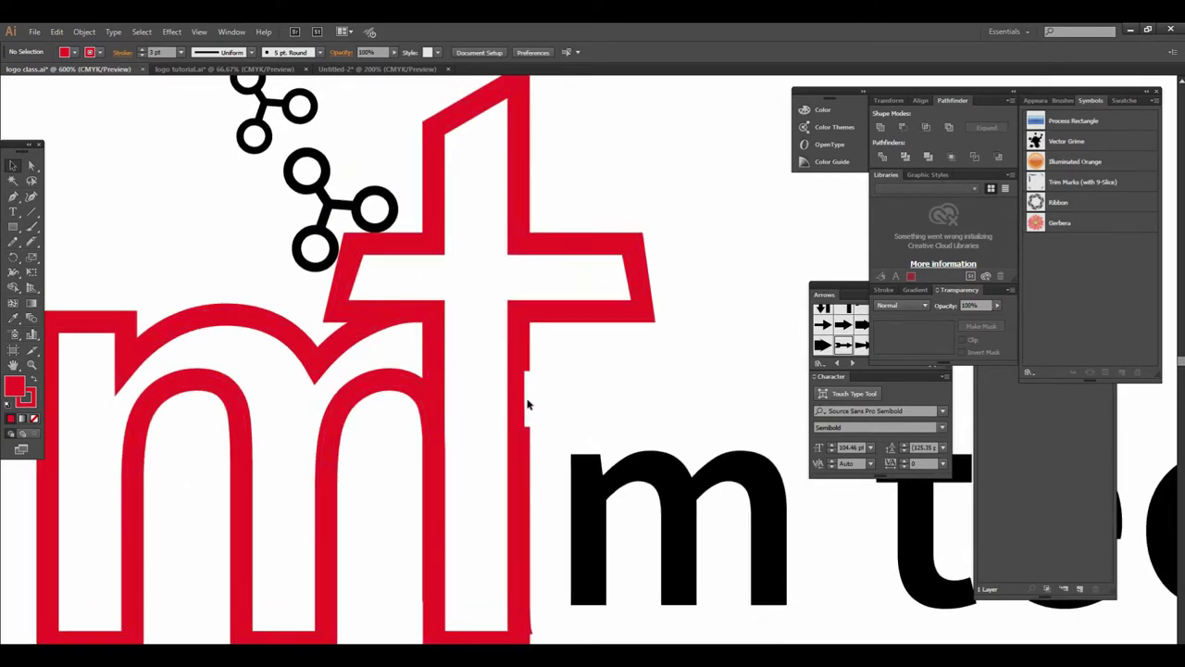
scroll(528, 417, "up", 1, "alt")
left_click_drag(529, 423, 482, 331)
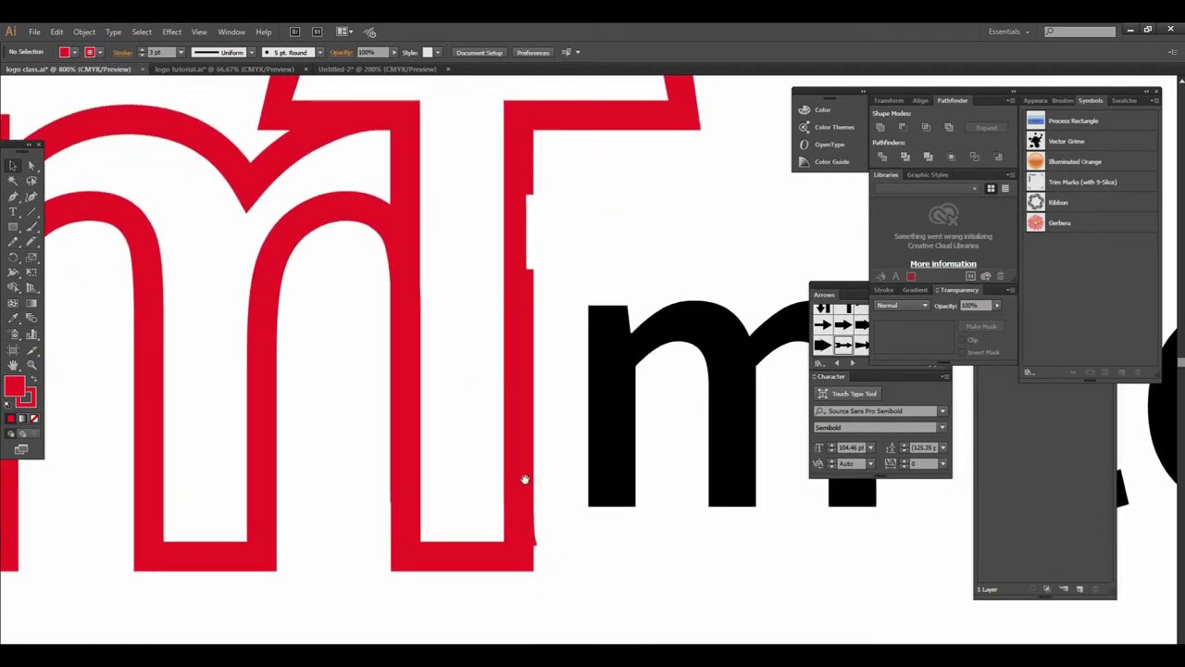
left_click_drag(520, 376, 483, 406)
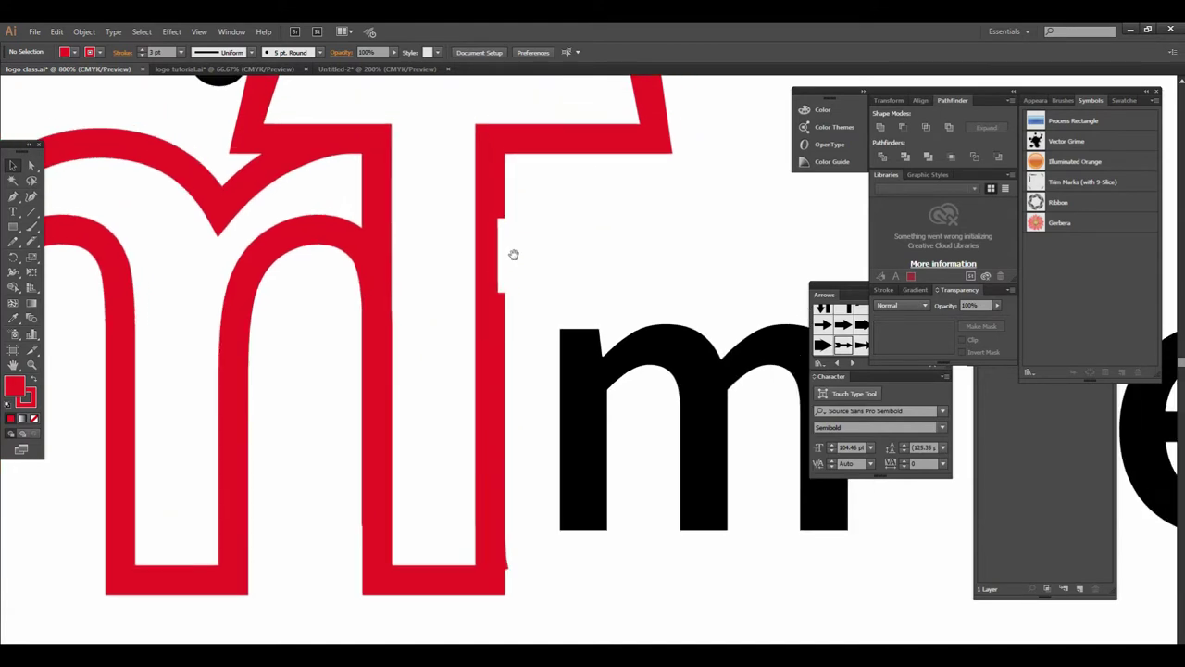
left_click_drag(514, 254, 496, 248)
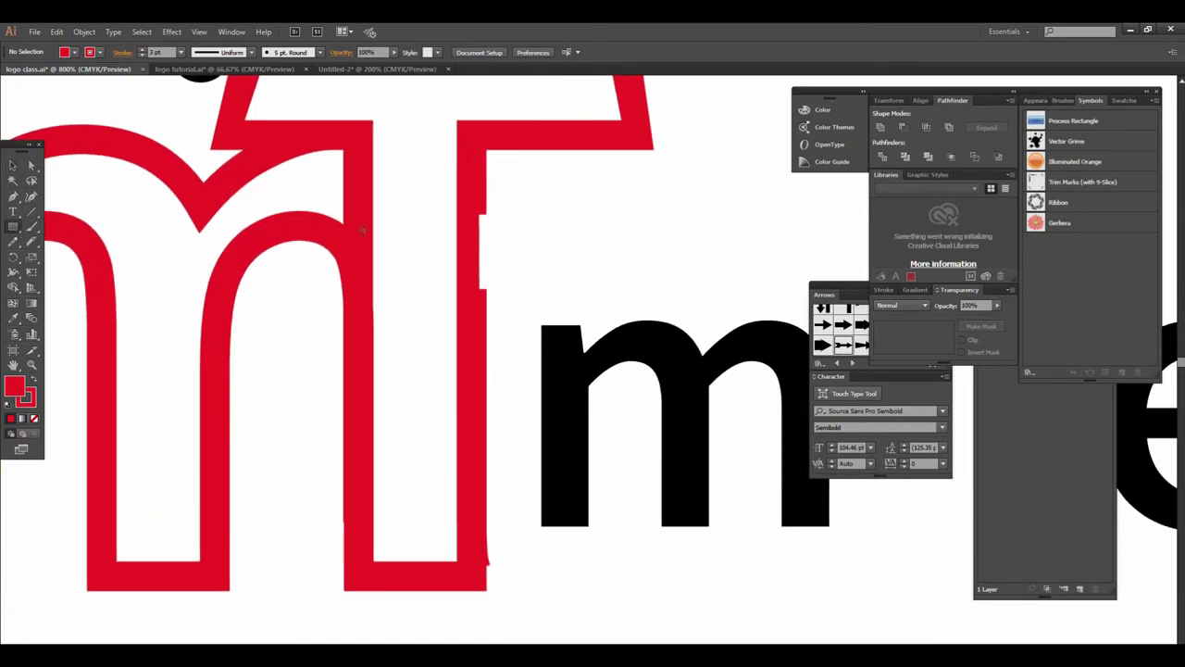
left_click_drag(454, 180, 488, 585)
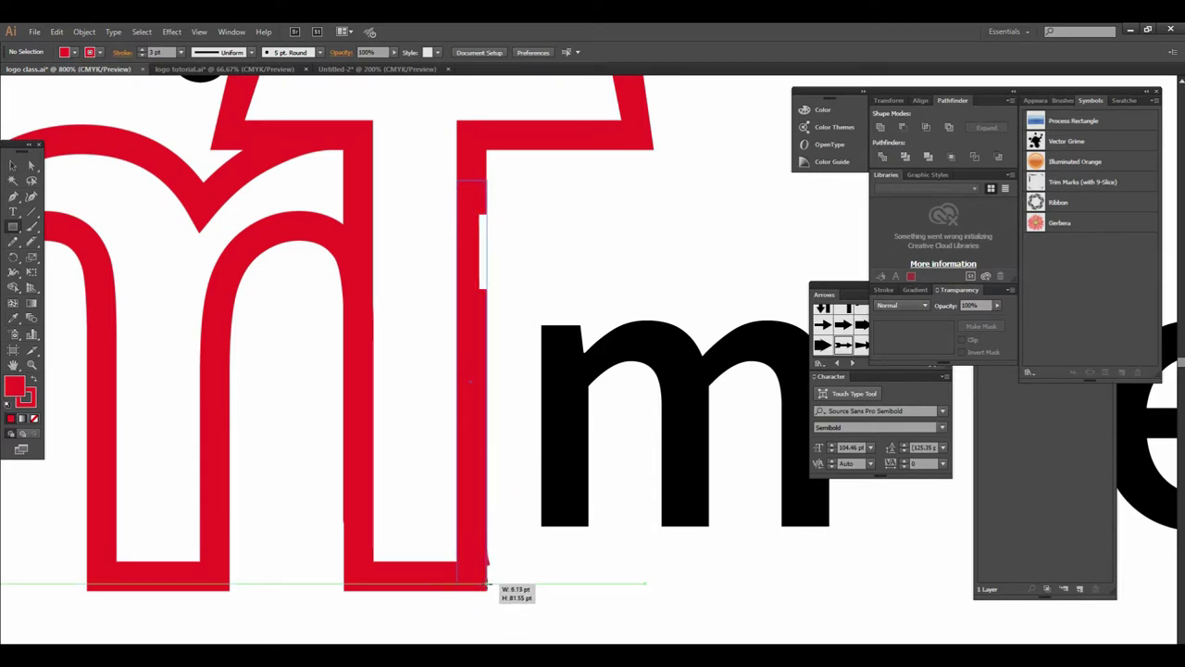
left_click_drag(488, 583, 488, 584)
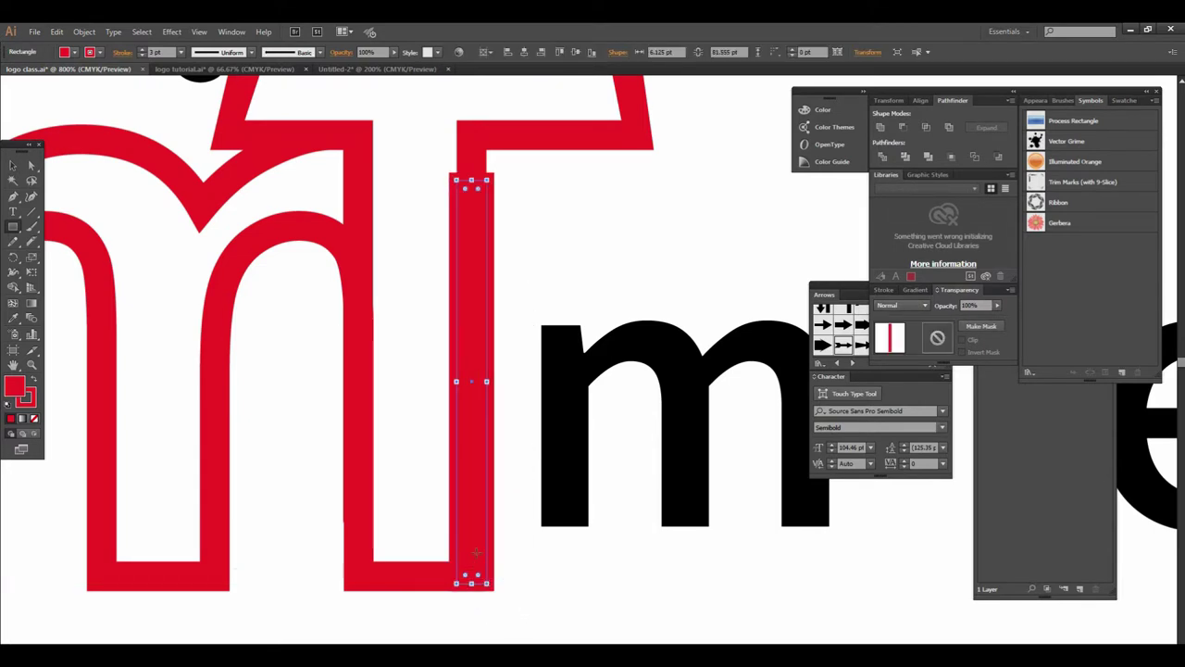
left_click(99, 53)
left_click(11, 74)
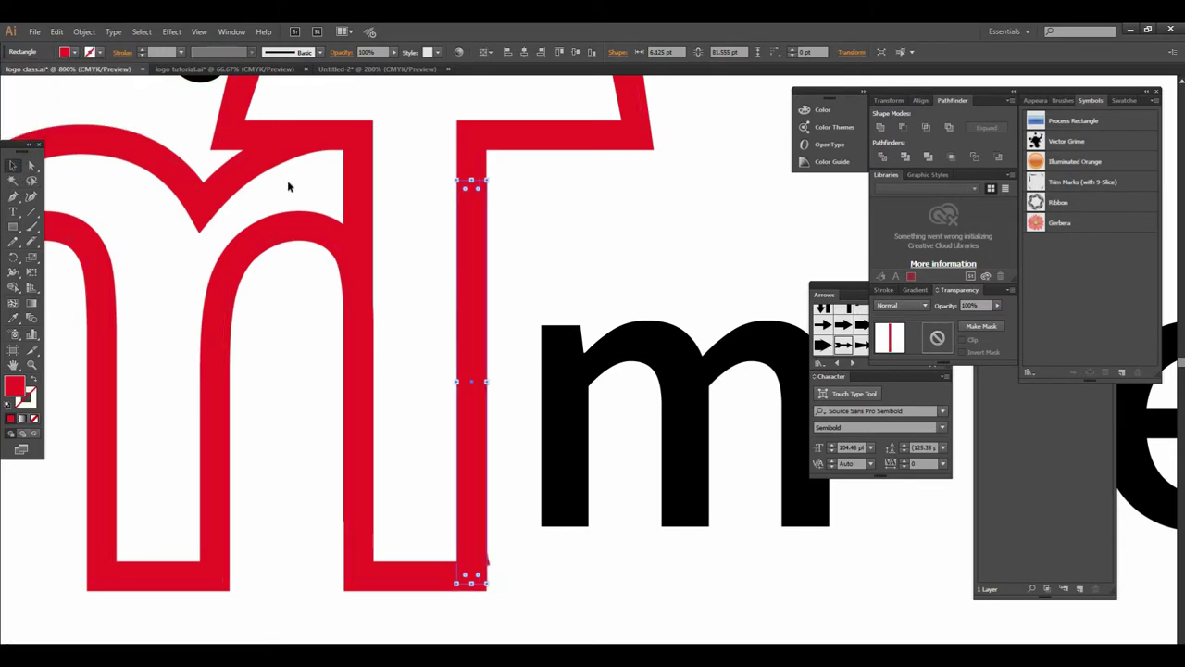
- Zoom into the t's bottom corner and inspect the stray anchor with Direct Selection
left_click(522, 410)
left_click(529, 495, "ctrl")
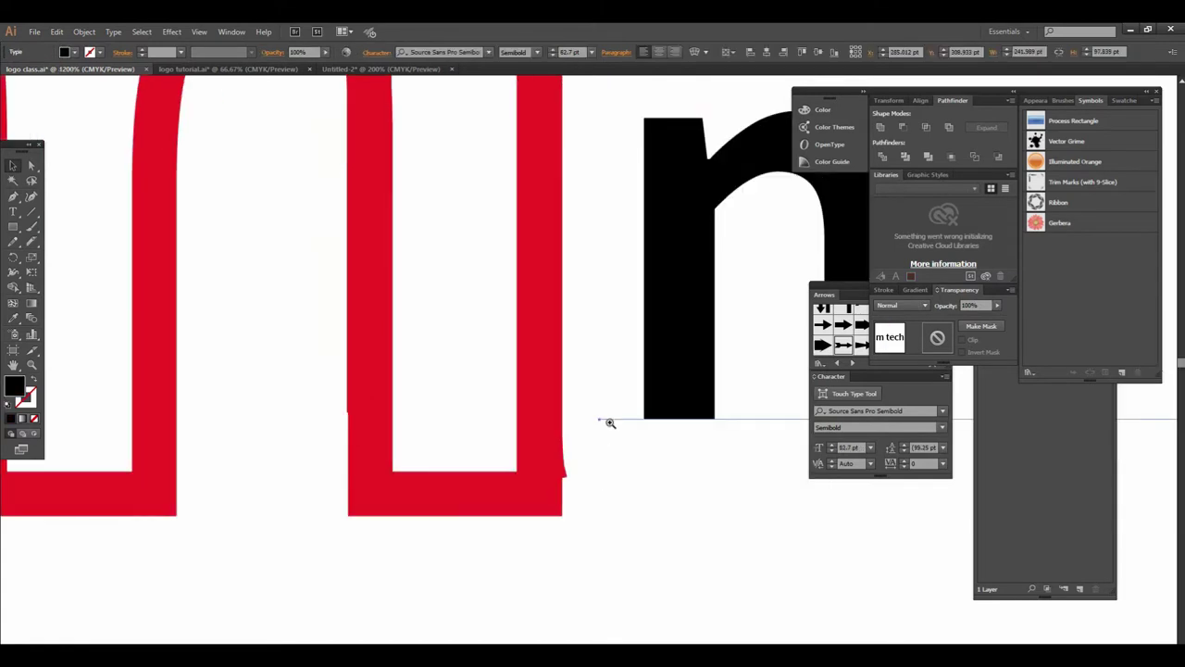
left_click(610, 424)
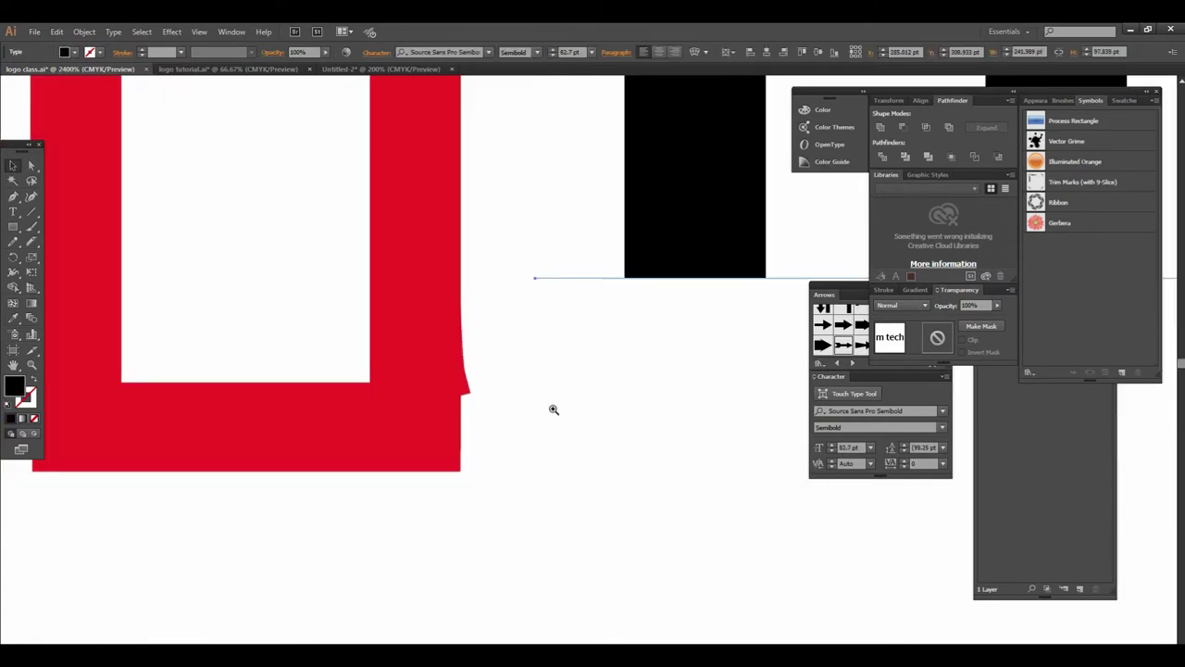
left_click(310, 410)
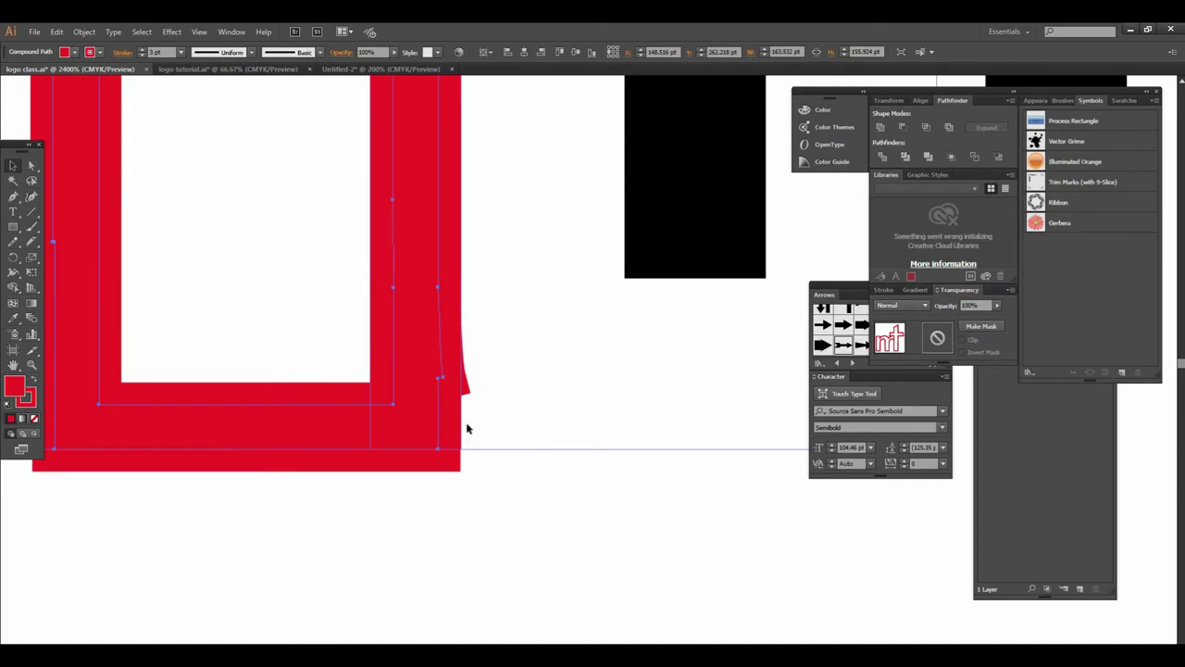
left_click(286, 537)
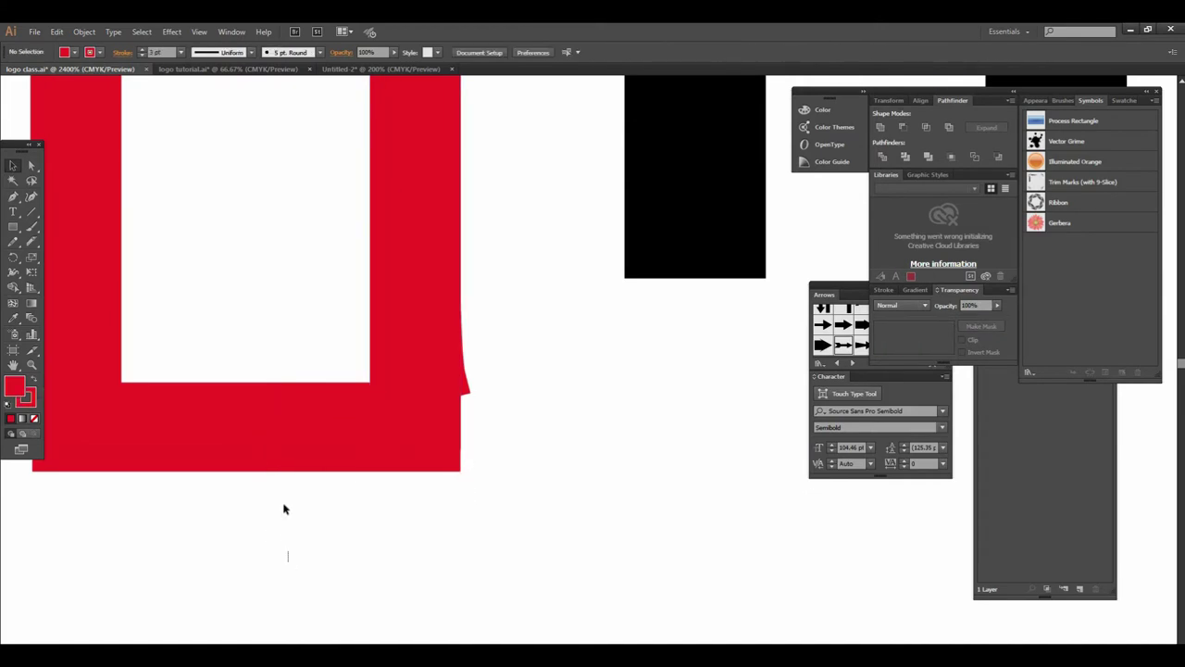
left_click_drag(231, 348, 510, 401)
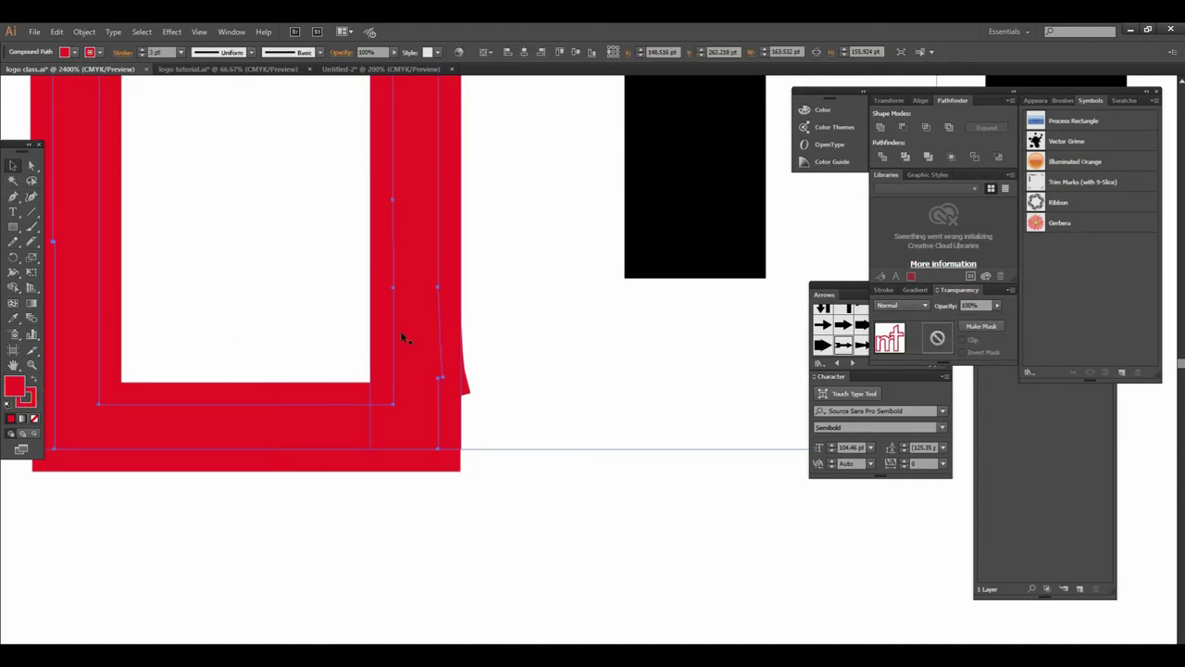
left_click(31, 165)
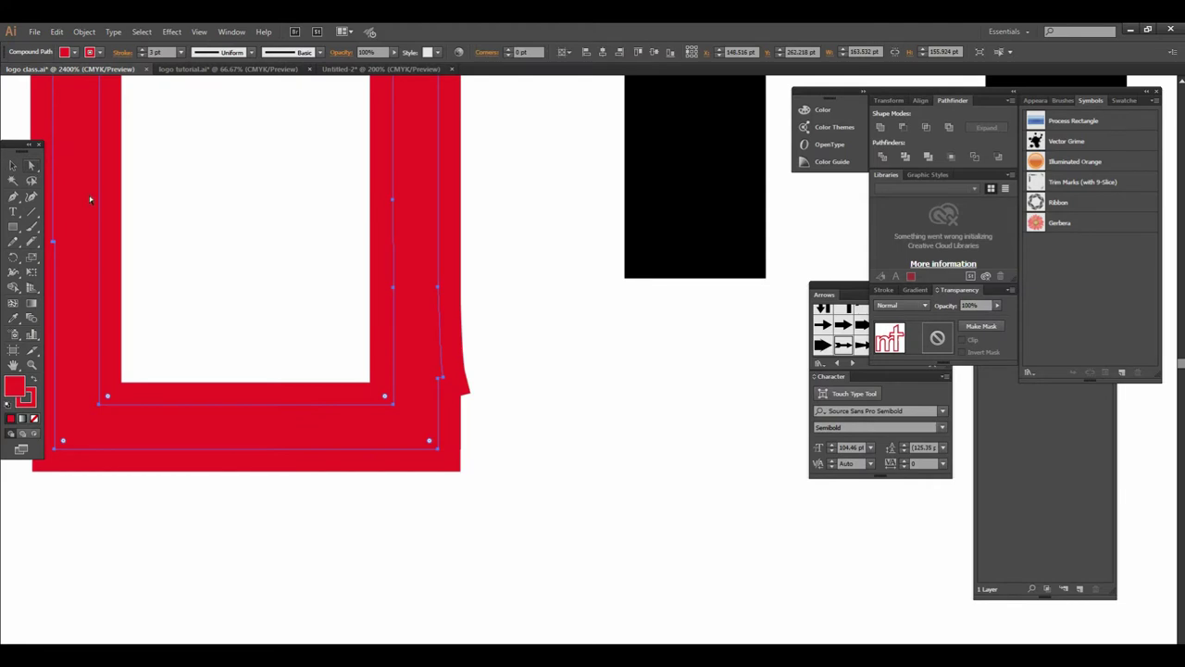
left_click(442, 376)
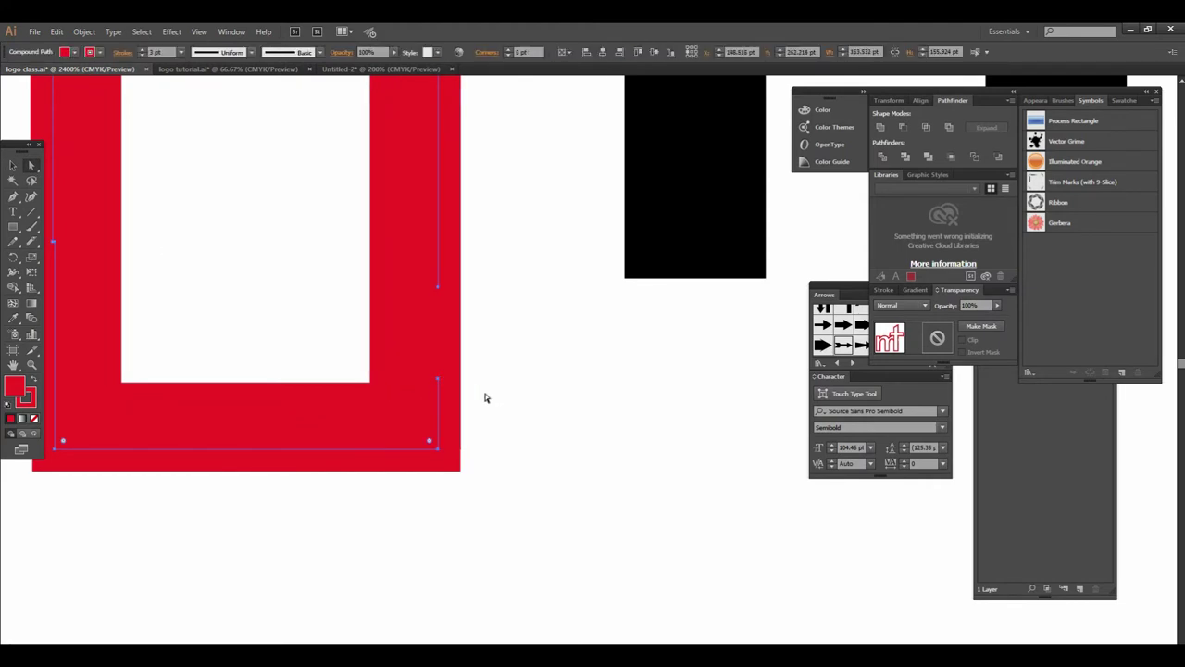
left_click(550, 354)
key("ctrl+minus")
key("ctrl+minus")
key("ctrl+minus")
key("ctrl+minus")
key("ctrl+minus")
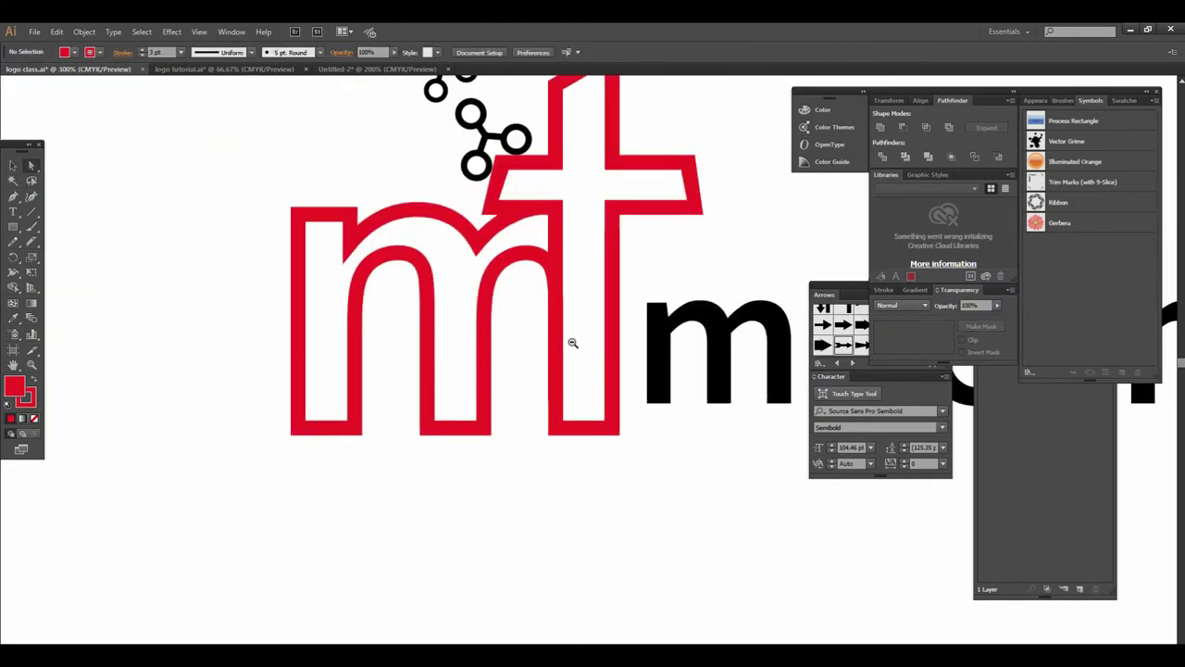
key("ctrl+minus")
- Merge the mt outline paths and the red bar into one shape
mouse_move(527, 488)
left_mouse_down()
mouse_move(371, 378)
mouse_move(399, 390)
left_mouse_up()
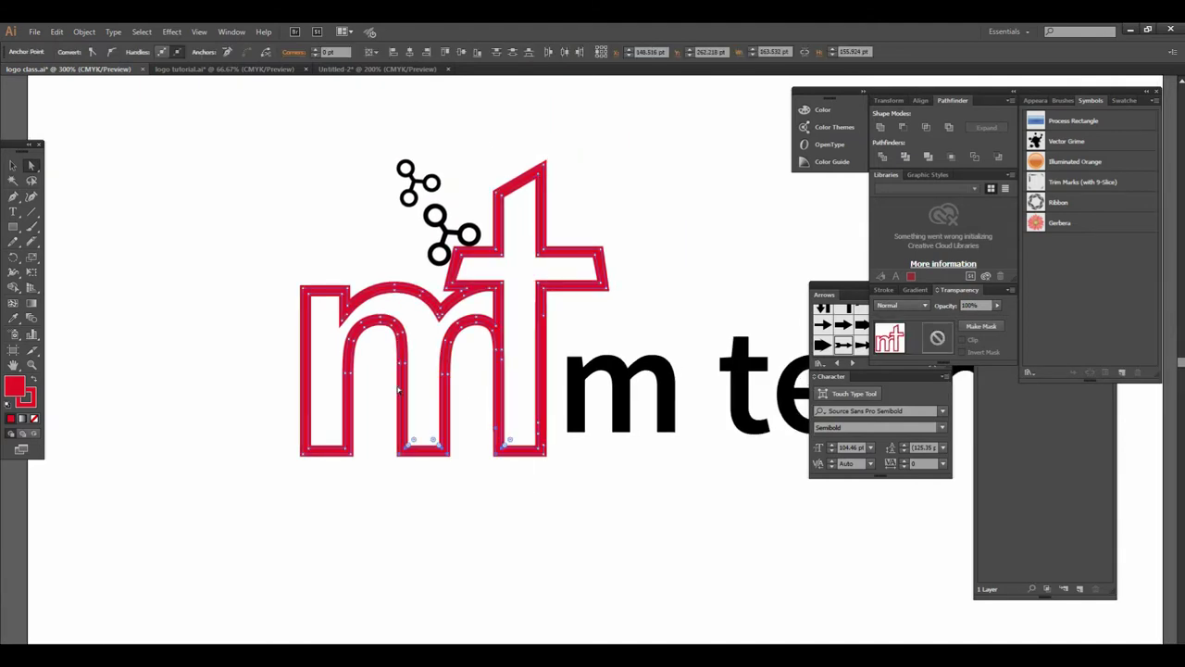
left_click(881, 128)
left_click(687, 302)
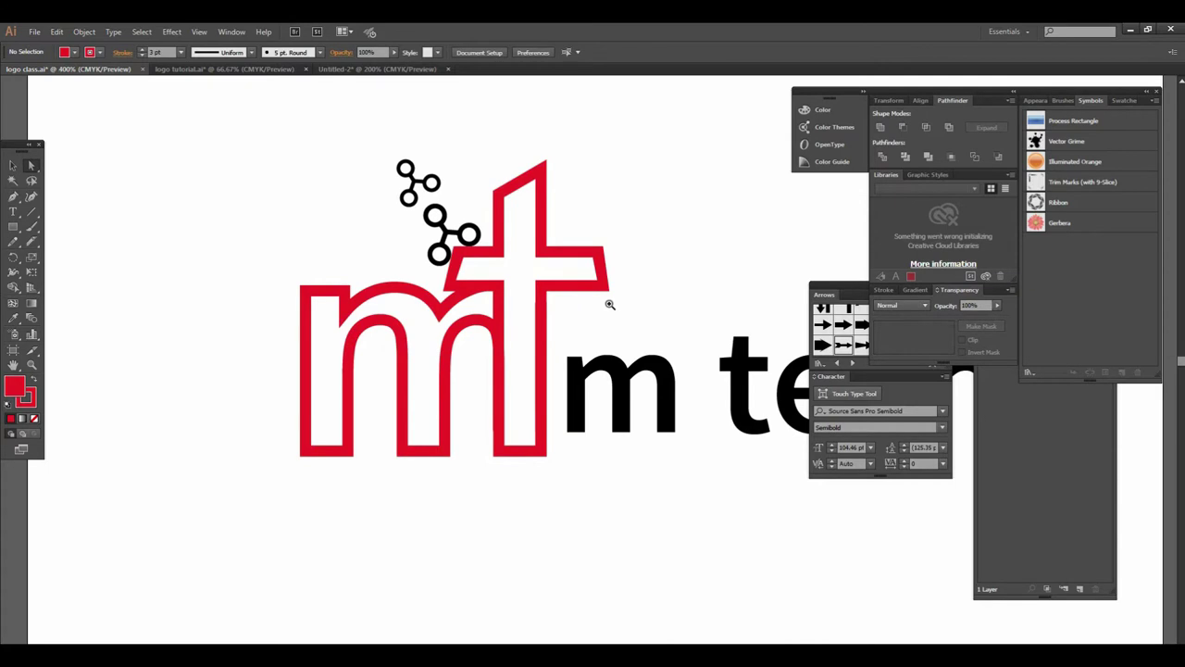
- Select both molecule icons and nudge them together slightly up-left
left_click(609, 303)
left_click(528, 304)
left_click_drag(291, 197, 465, 366)
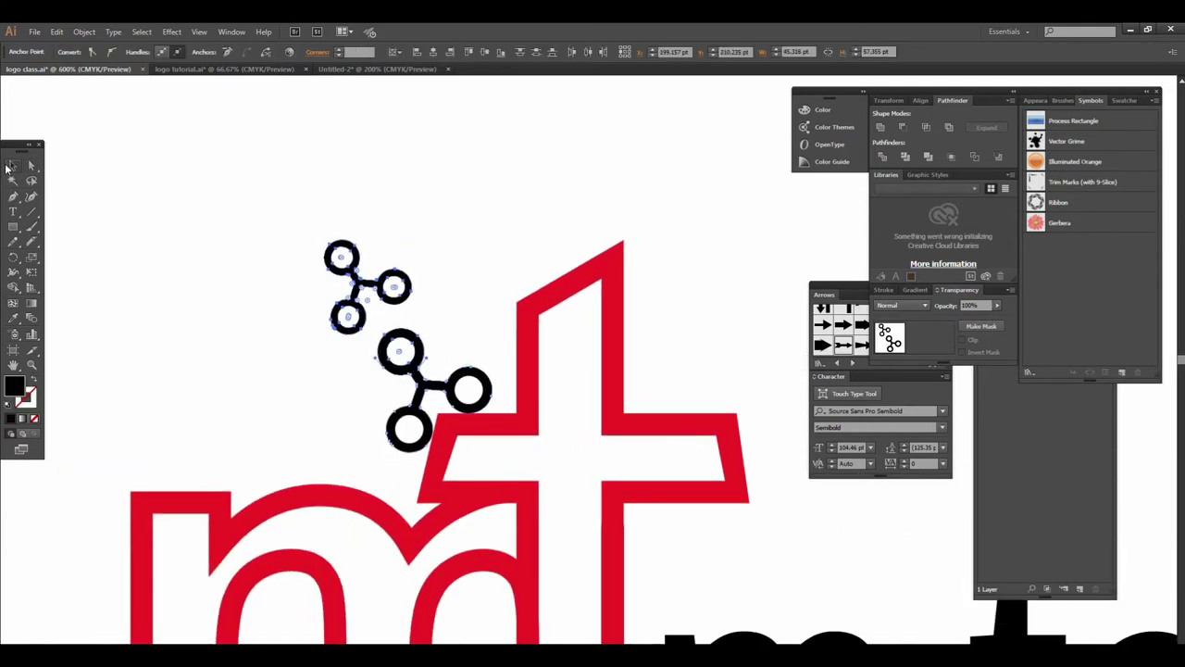
left_click(7, 167)
left_click(286, 246)
left_click(356, 276)
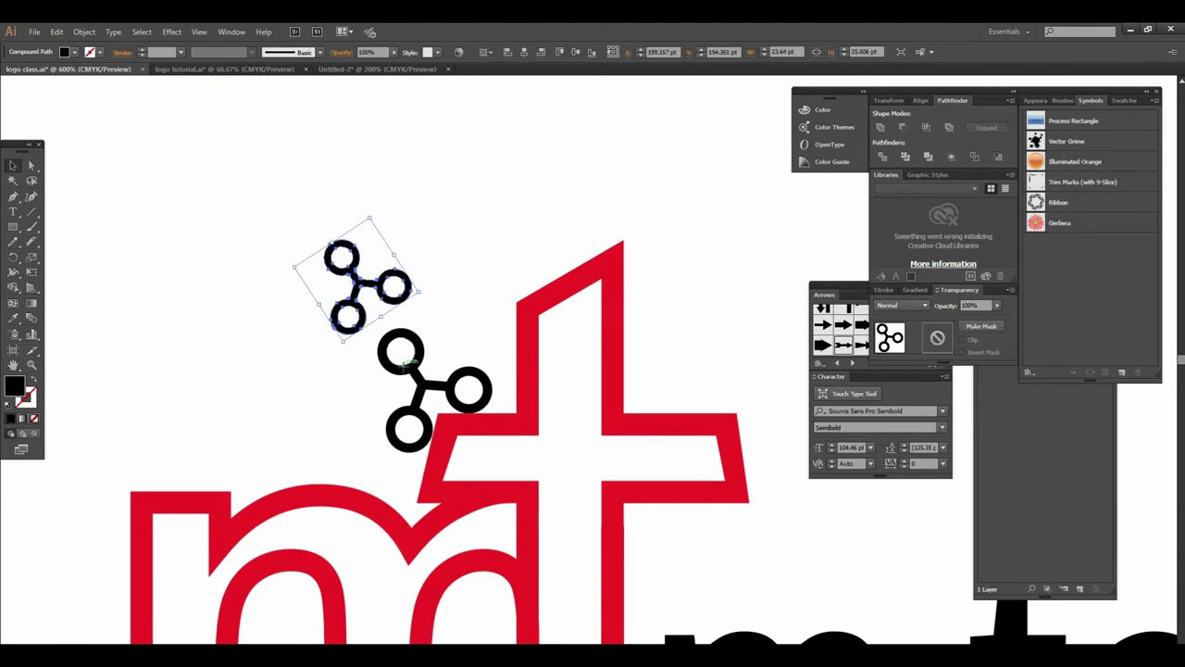
left_click(403, 362, "shift")
left_click_drag(411, 369, 402, 360)
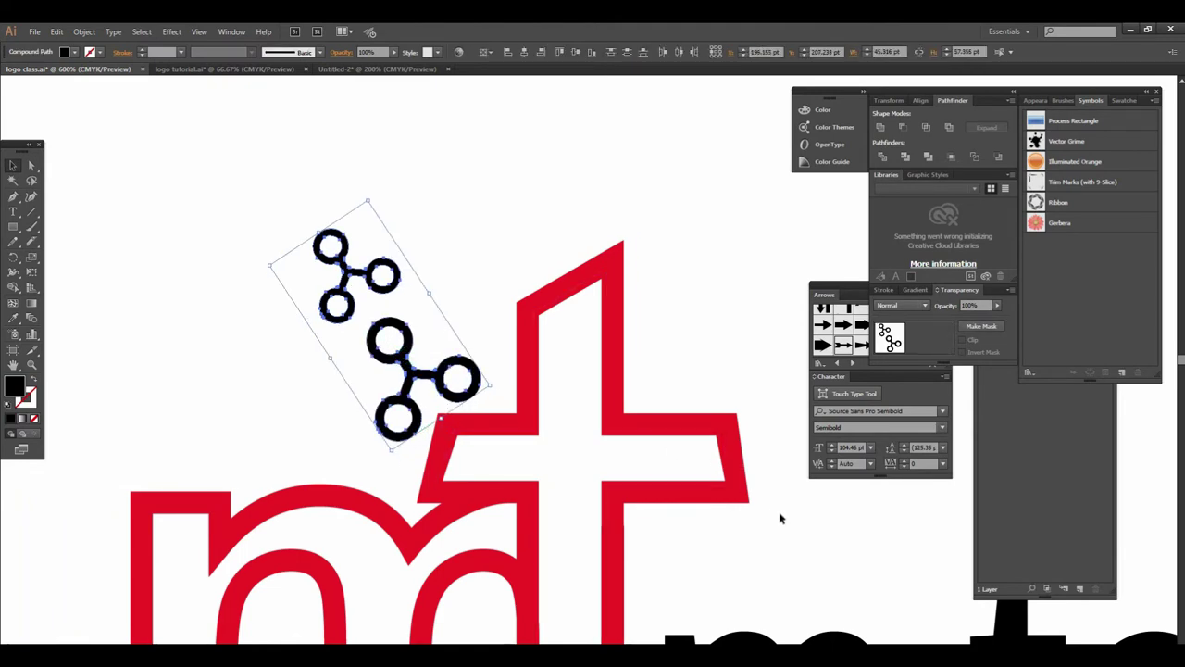
- Deselect and scroll out to view the whole logo
key("ctrl+shift+a")
scroll(632, 427, "down", 2)
scroll(632, 427, "down", 2)
scroll(636, 430, "down", 1)
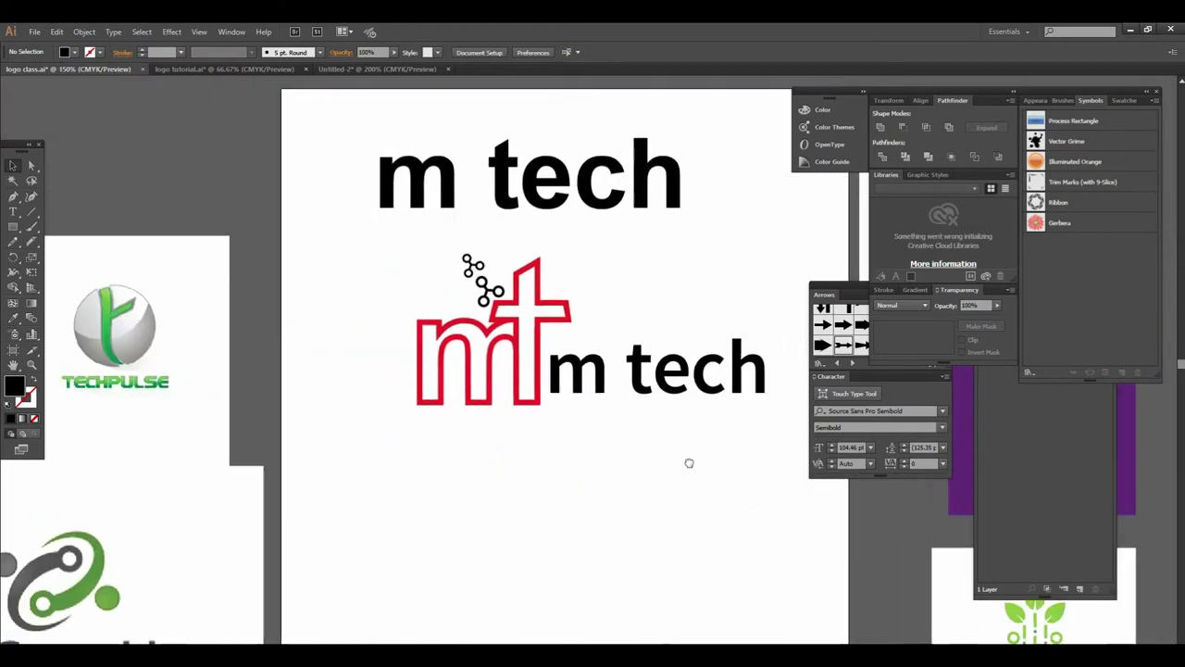
- Move the m tech wording off to the right of the mt logo
left_click_drag(697, 406, 569, 397)
left_click_drag(496, 375, 331, 439)
key("ctrl+shift+a")
scroll(535, 414, "up", 1)
scroll(611, 386, "up", 2)
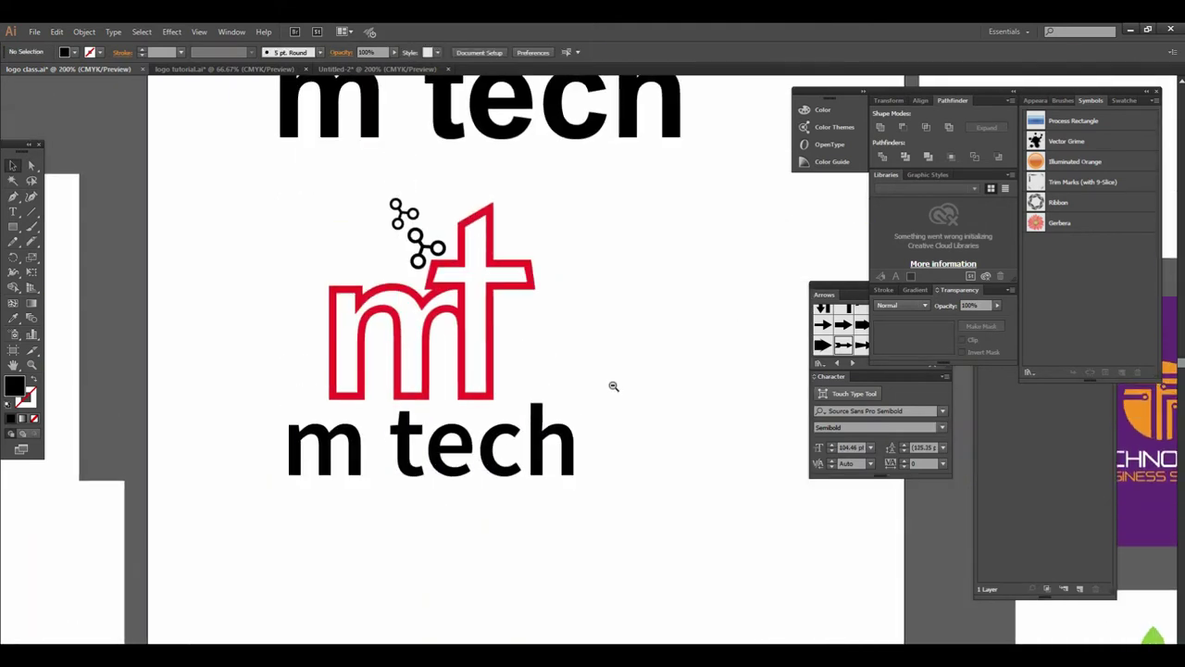
scroll(611, 386, "down", 1)
scroll(611, 386, "down", 1)
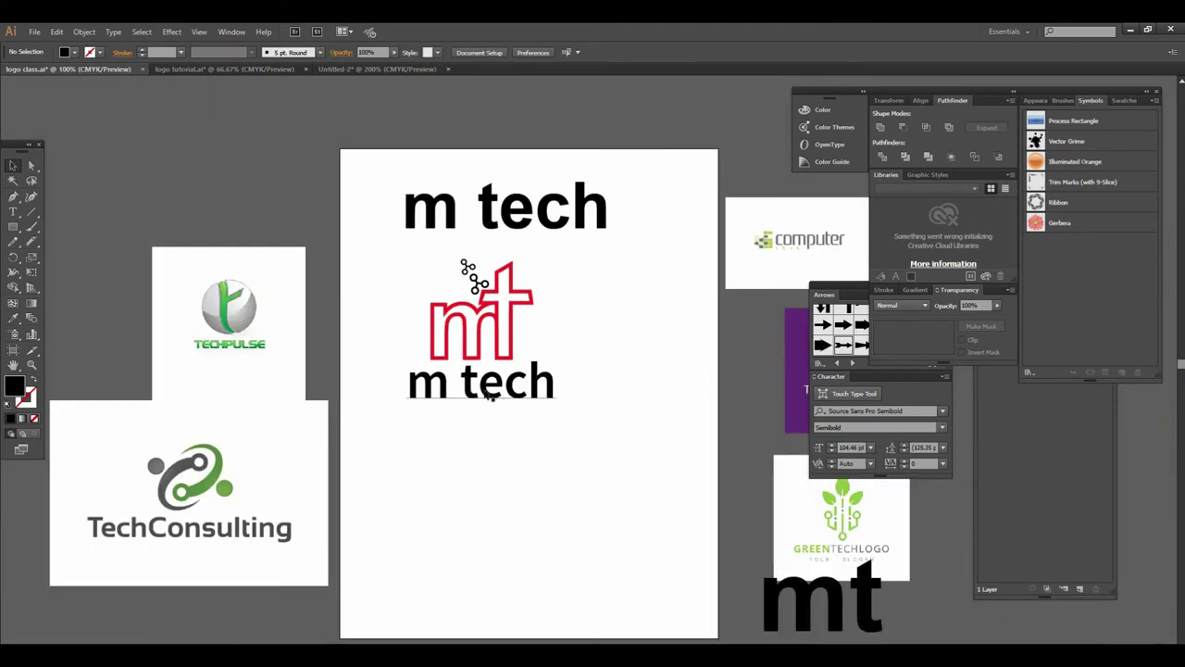
left_click_drag(503, 398, 686, 407)
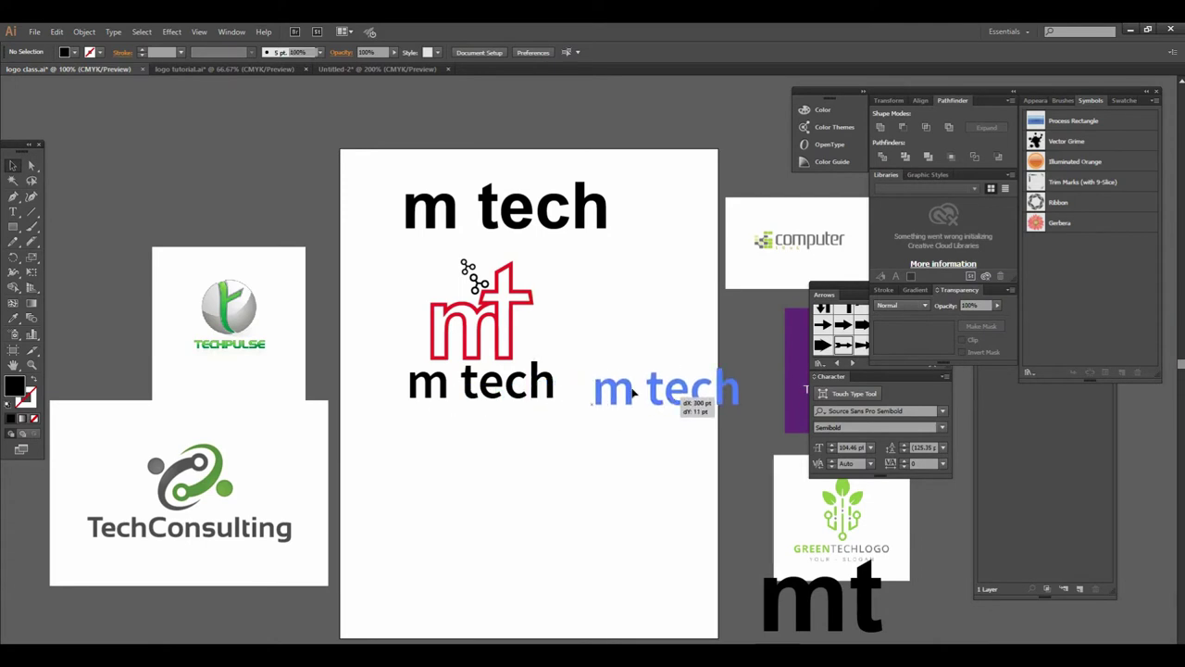
left_click_drag(469, 289, 473, 283)
scroll(493, 320, "up", 1)
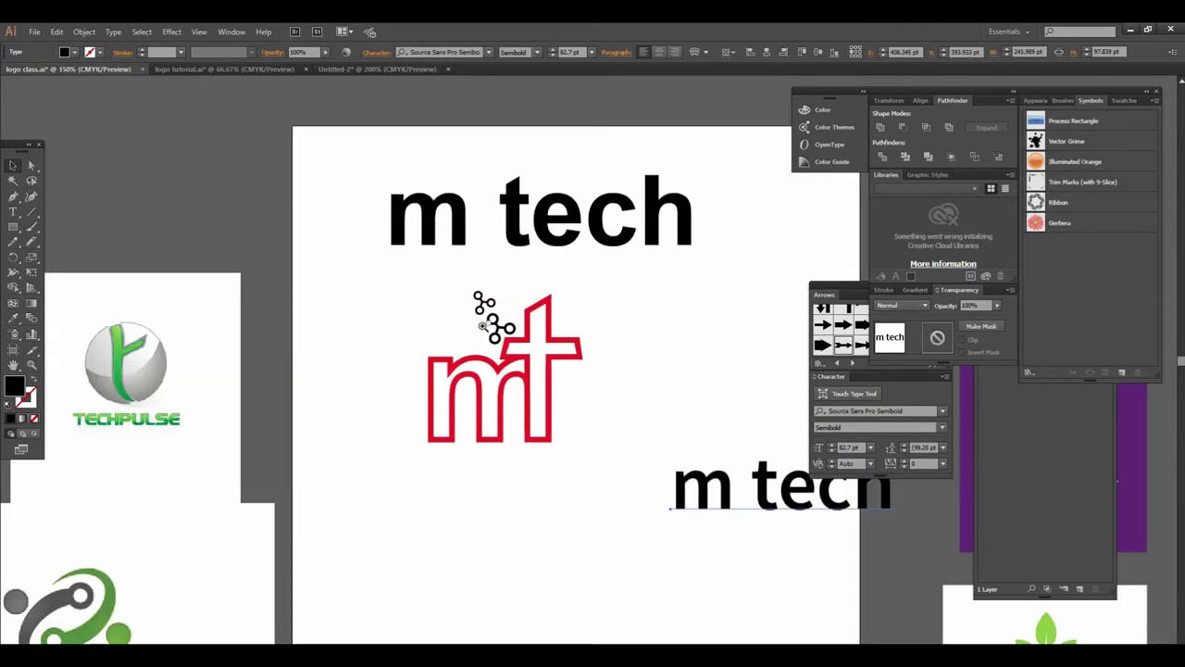
- Alt-drag a duplicate of the red mt outline below the original
mouse_move(538, 383)
left_mouse_down()
mouse_move(488, 281)
mouse_move(470, 486)
left_mouse_up()
left_click(476, 274)
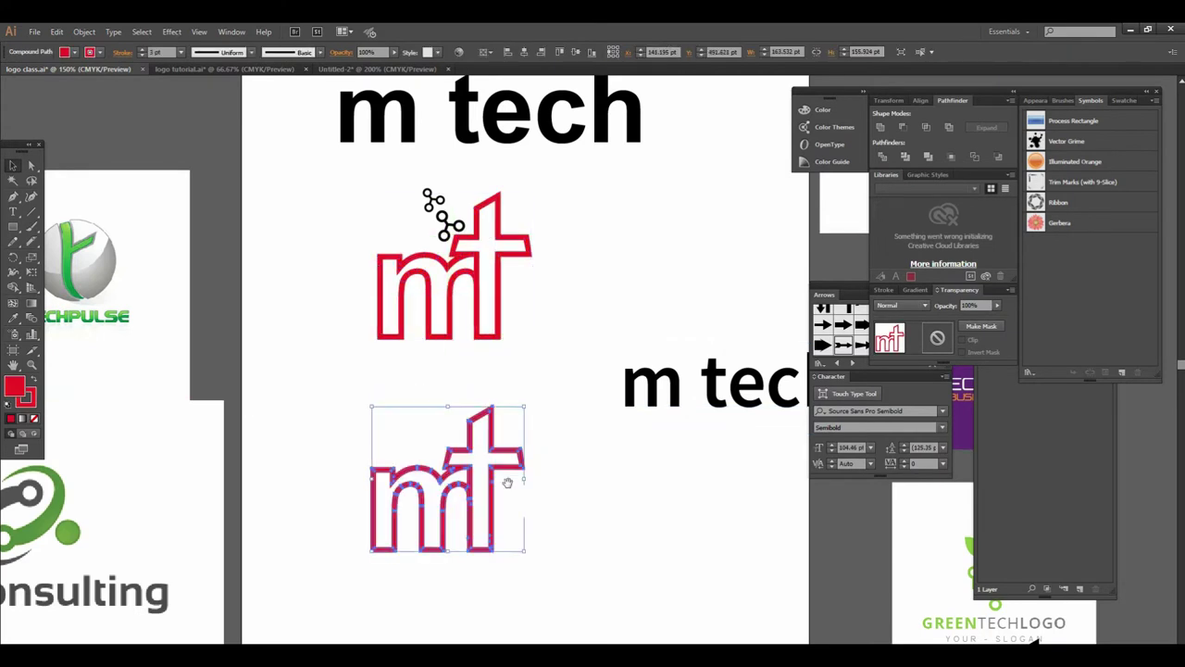
scroll(519, 453, "up", 1)
left_click_drag(514, 414, 415, 416)
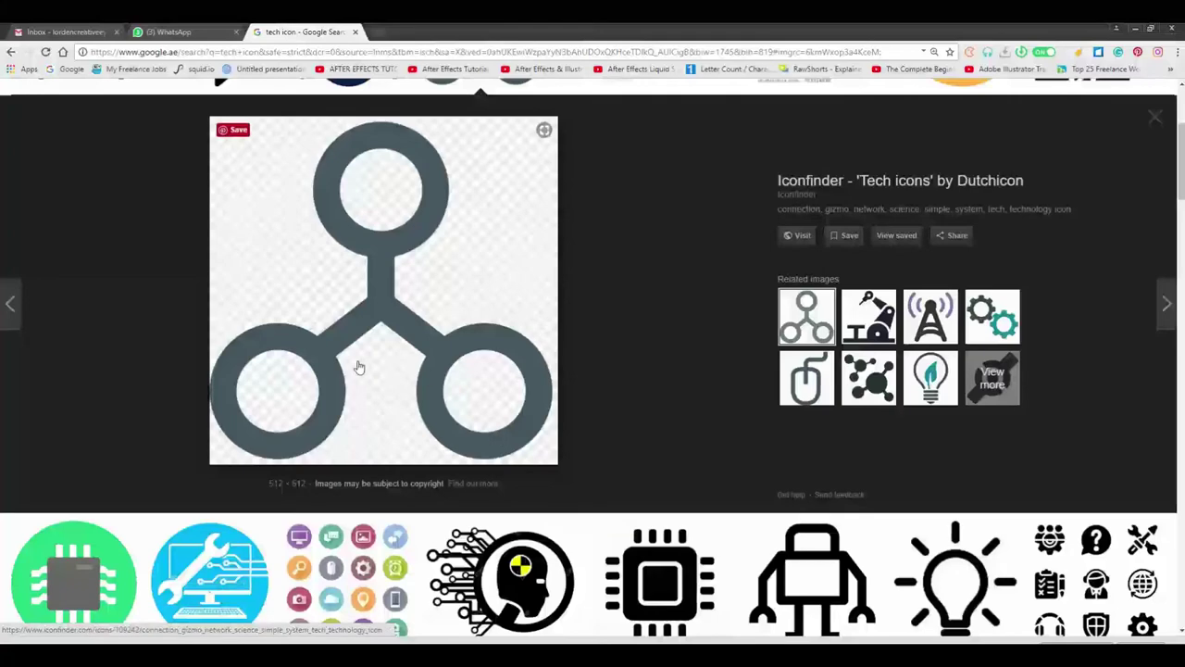
- Scroll down the tech icon results and preview the black gear icon
scroll(357, 366, "down", 5)
scroll(357, 369, "down", 3)
scroll(358, 369, "down", 5)
scroll(148, 376, "down", 4)
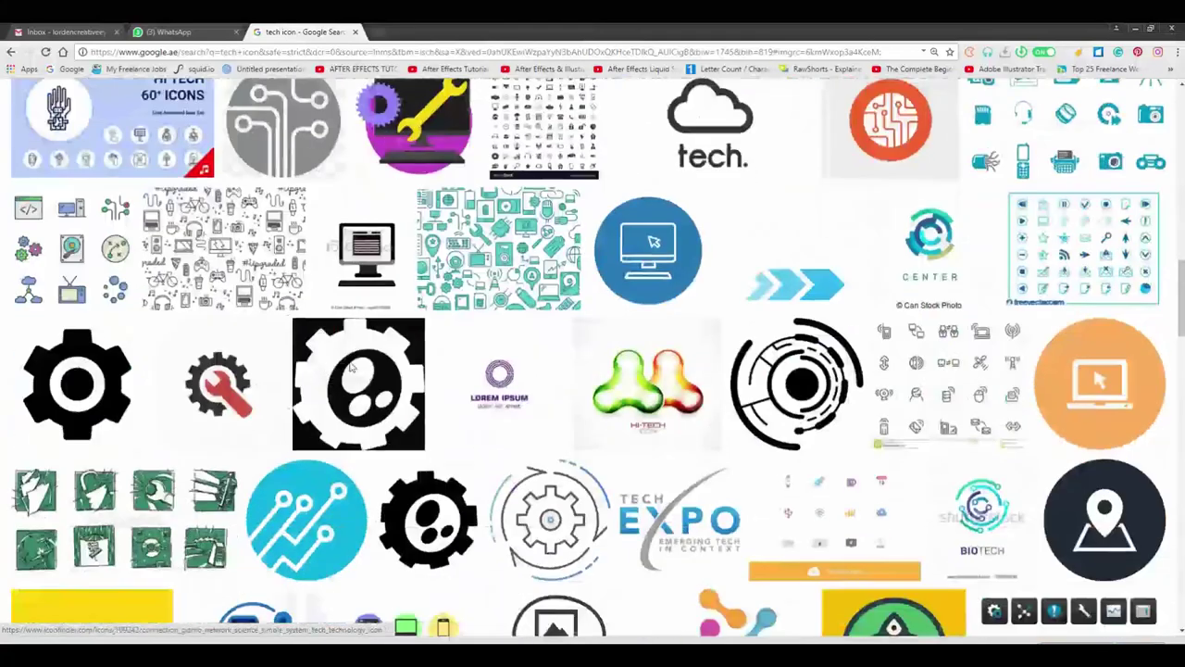
scroll(148, 376, "down", 3)
mouse_move(77, 383)
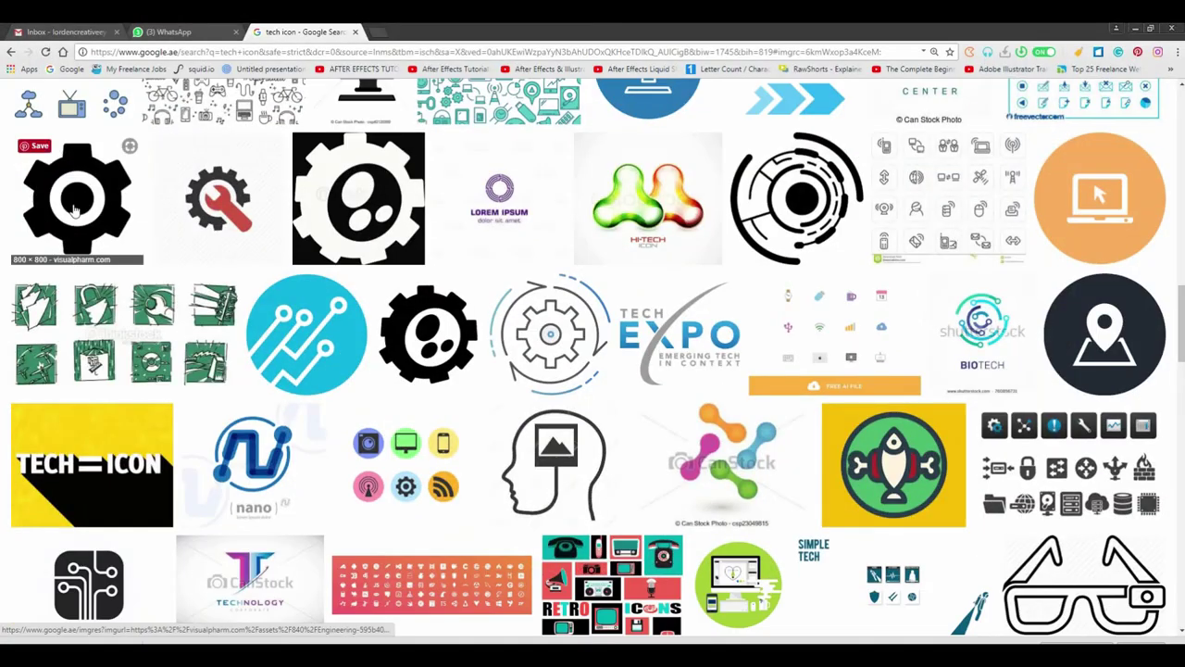
left_click(77, 209)
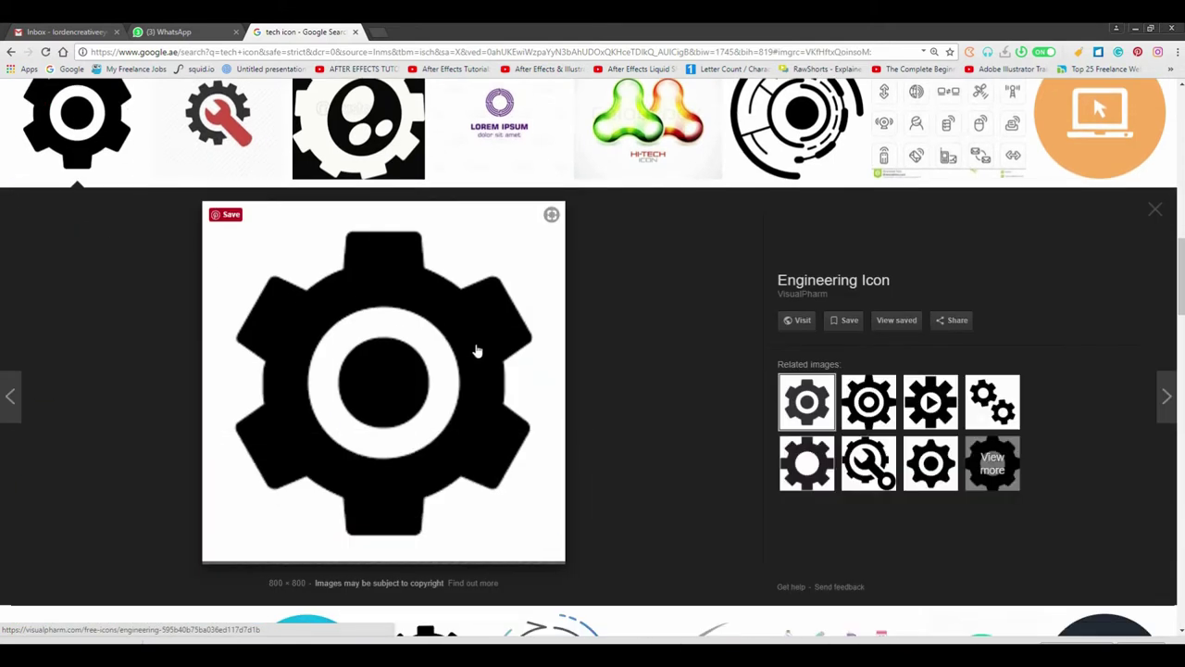
- Preview the Electronic circular printed circuit icon and copy its image
scroll(556, 371, "up", 1)
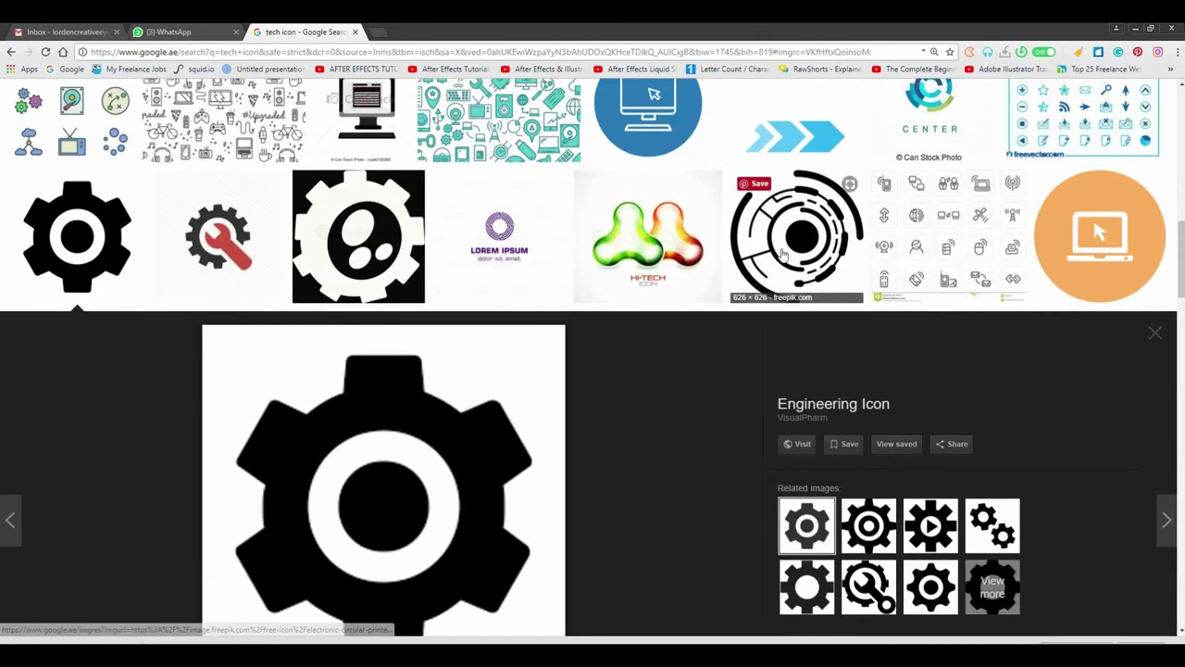
left_click(773, 250)
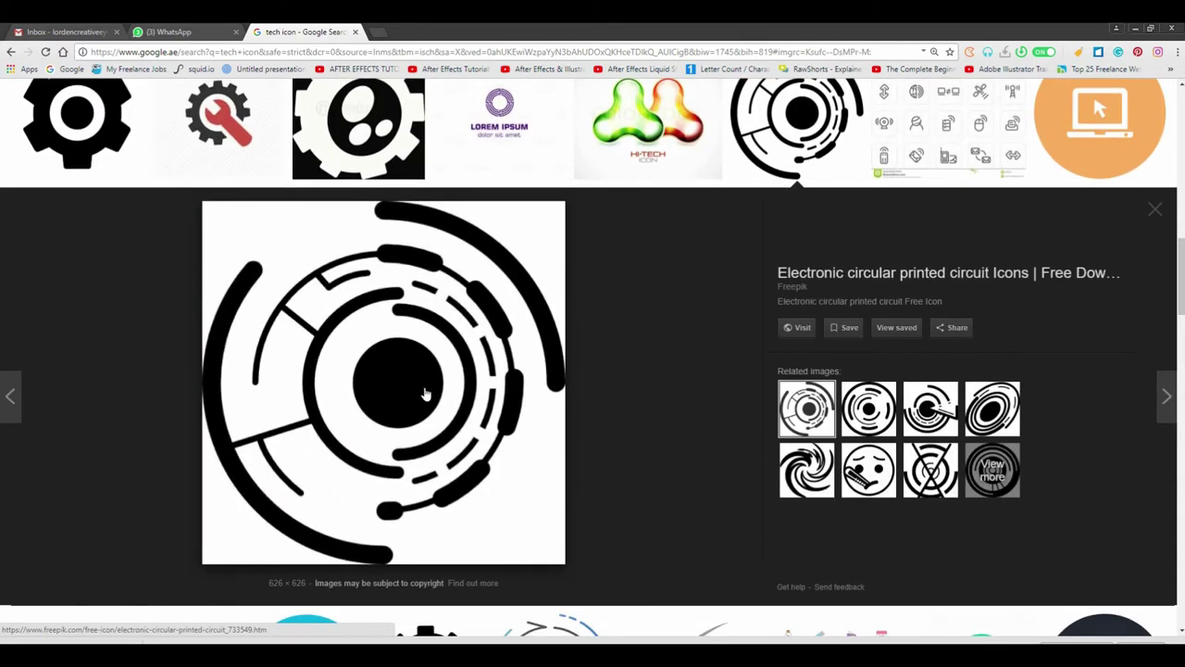
right_click(404, 359)
left_click(447, 477)
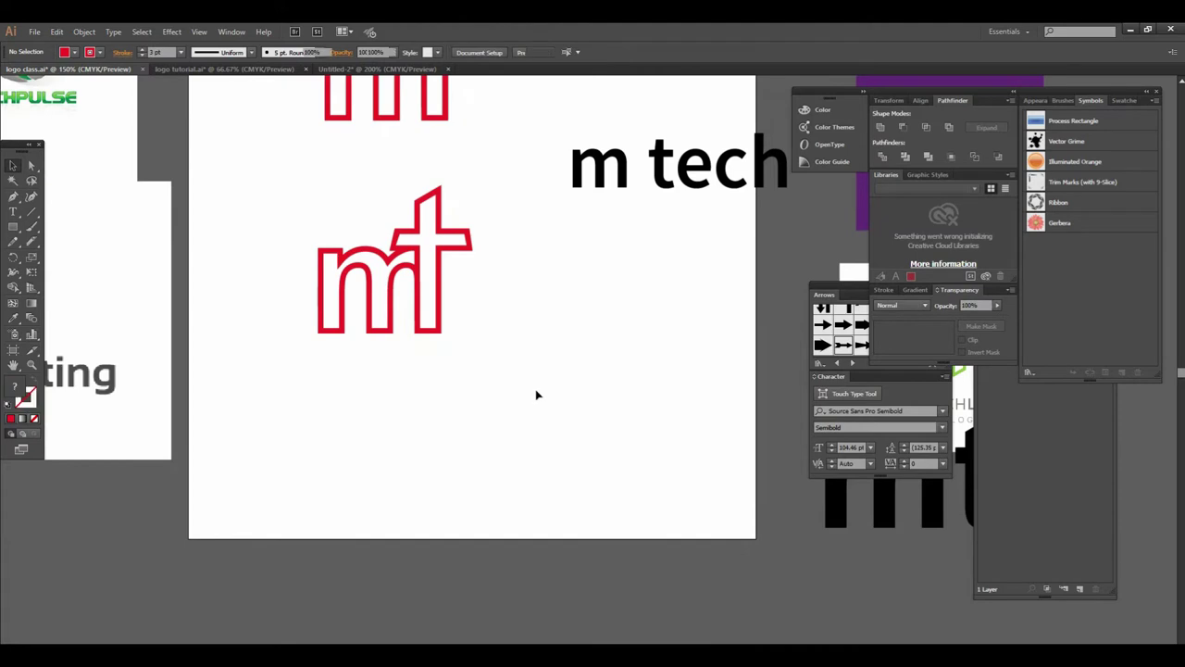
- Paste the circuit image, scale it down to about 294 pt, and place it below the second mt
key("ctrl+v")
key("ctrl+minus")
key("ctrl+minus")
key("ctrl+minus")
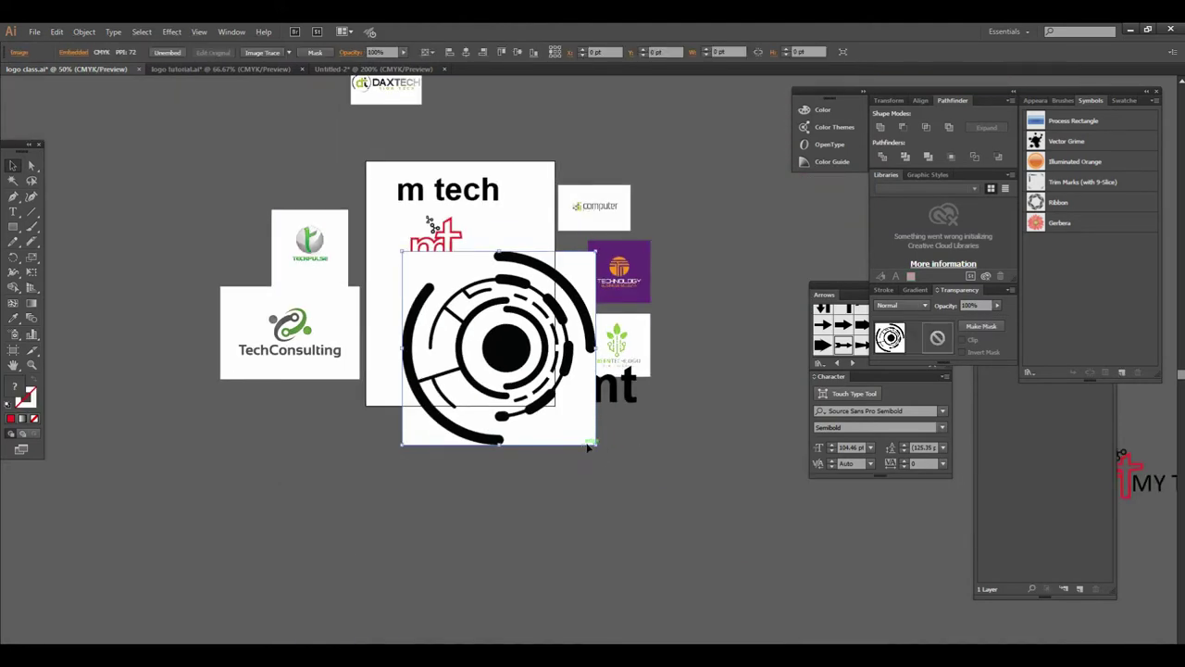
left_click_drag(600, 449, 570, 427)
left_click_drag(570, 427, 546, 394)
left_click_drag(530, 329, 492, 387)
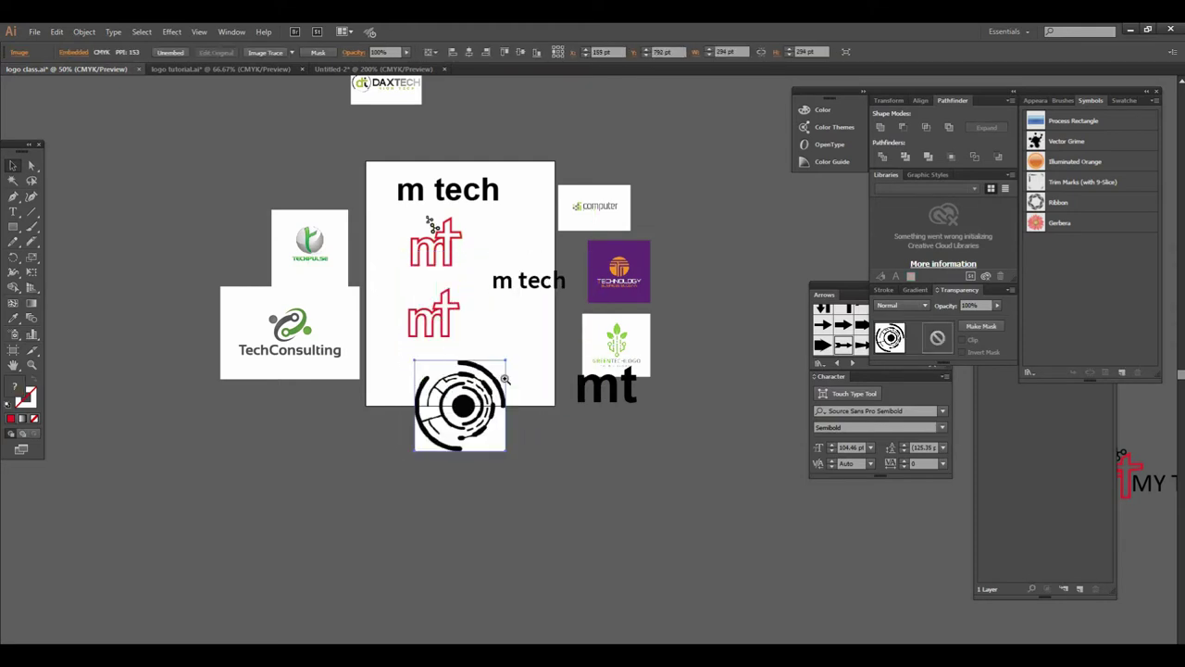
key("ctrl+plus")
key("ctrl+plus")
key("ctrl+plus")
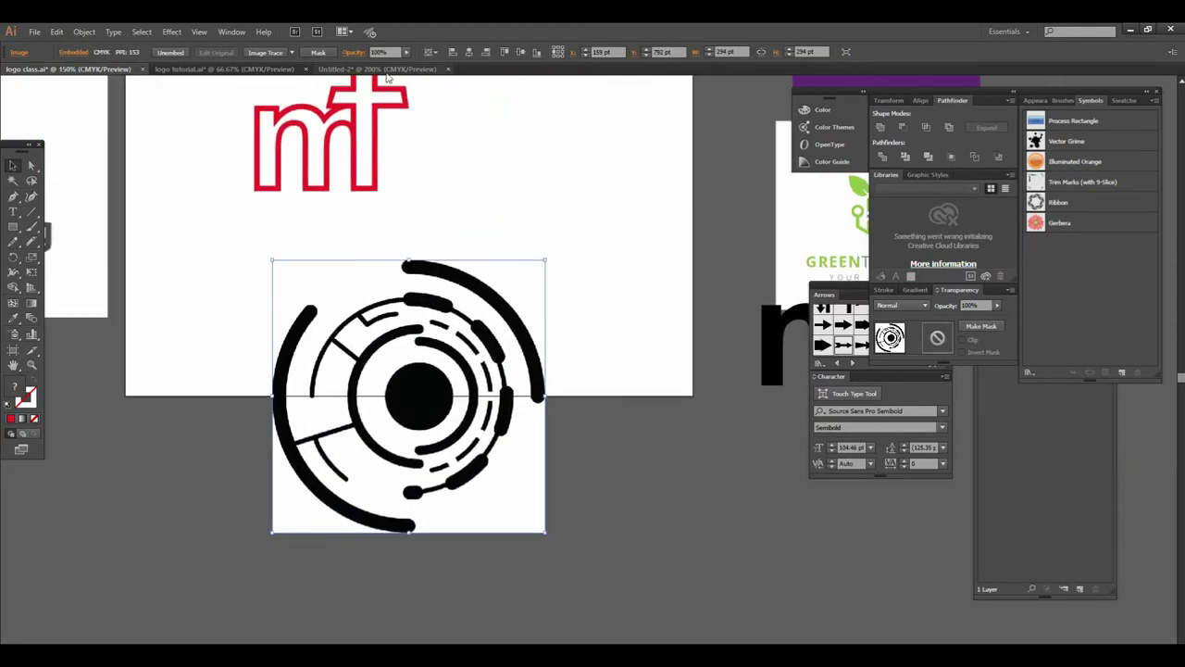
- Image Trace the circuit image, expand it, and ungroup the traced shapes
left_click(279, 54)
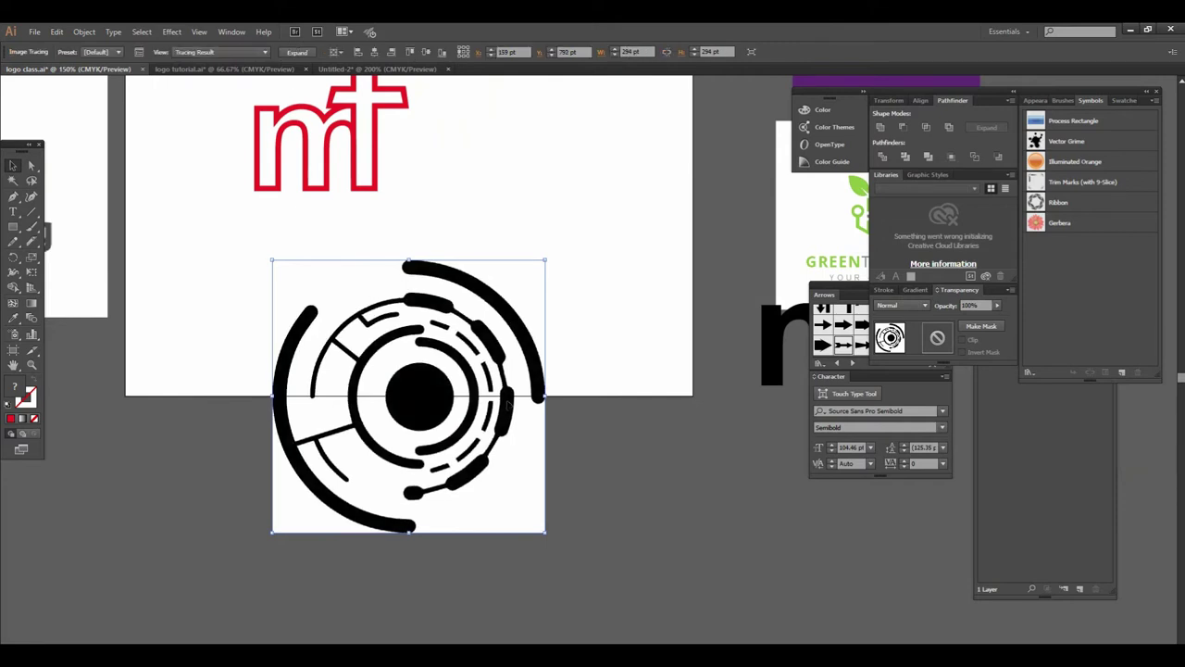
left_click(297, 53)
right_click(490, 432)
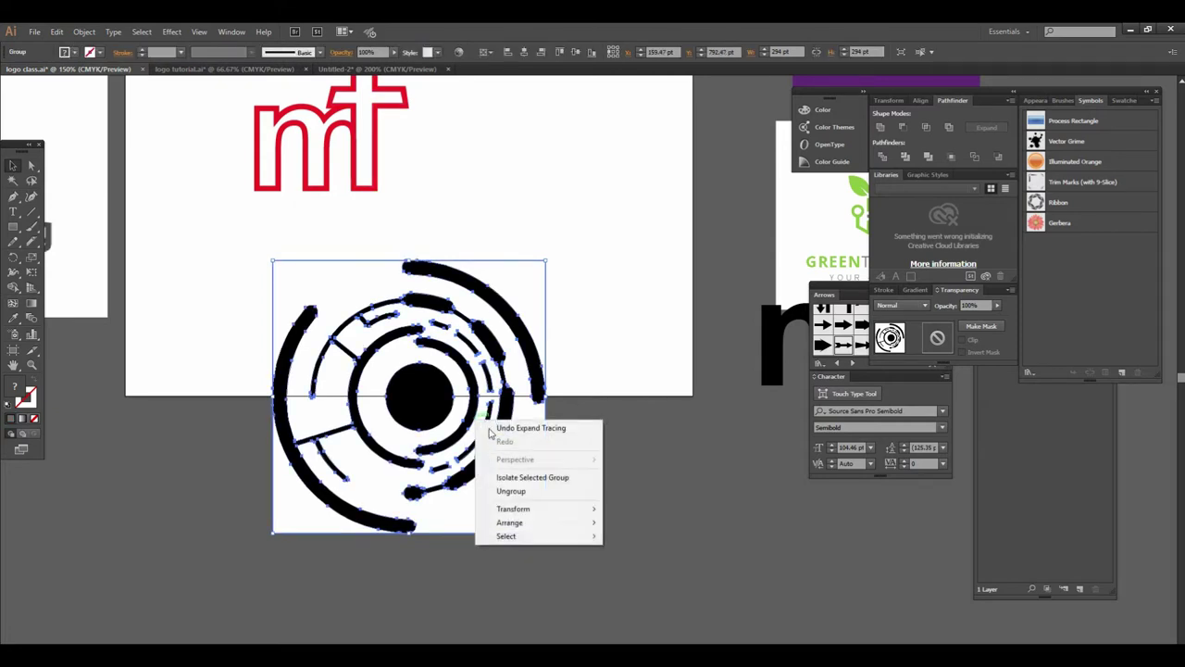
left_click(524, 490)
left_click(608, 503)
- Delete the trace's solid centre circle and its white background
left_click(419, 394)
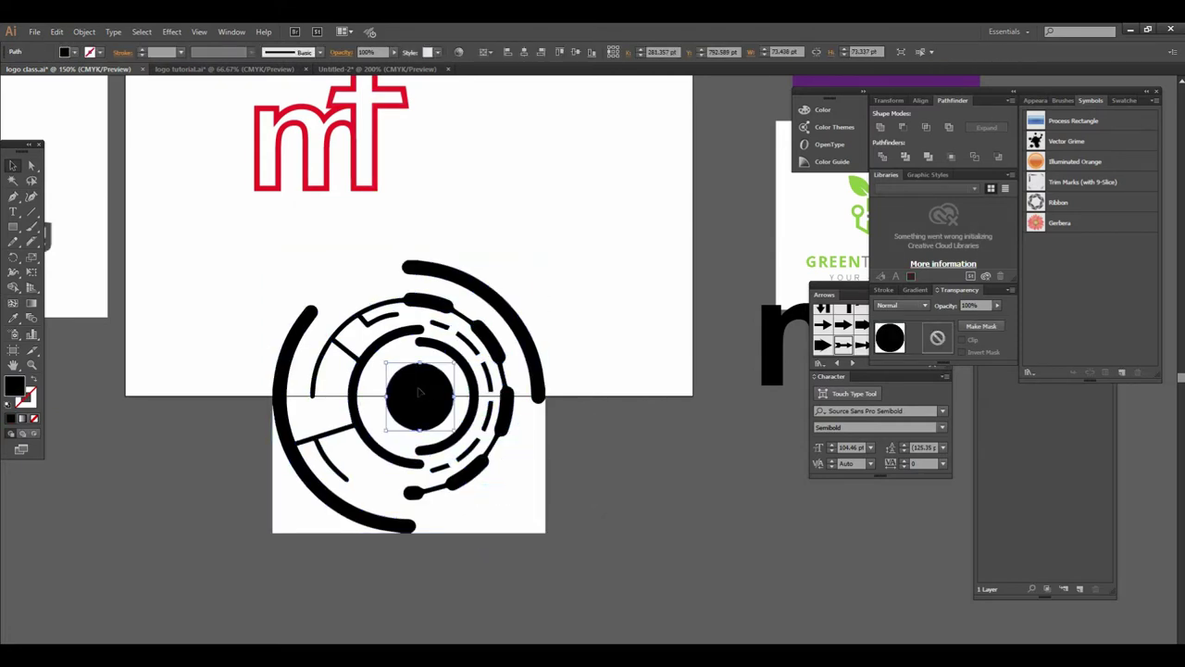
key("Delete")
left_click_drag(271, 257, 523, 472)
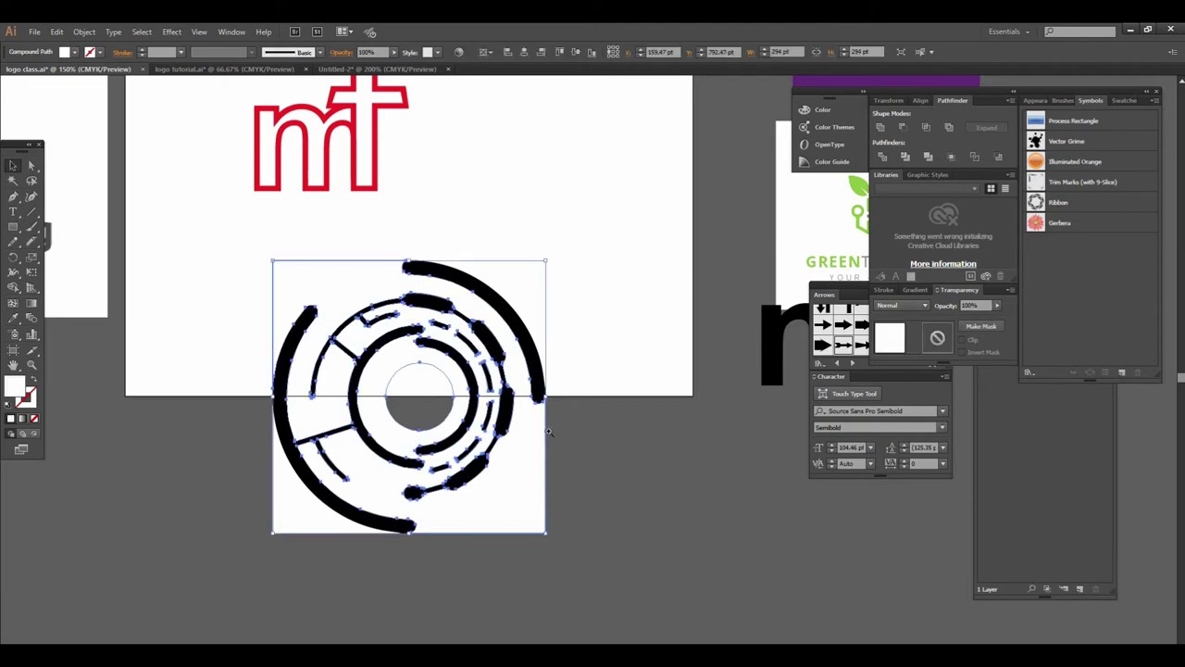
key("ctrl+minus")
left_click_drag(560, 405, 624, 557)
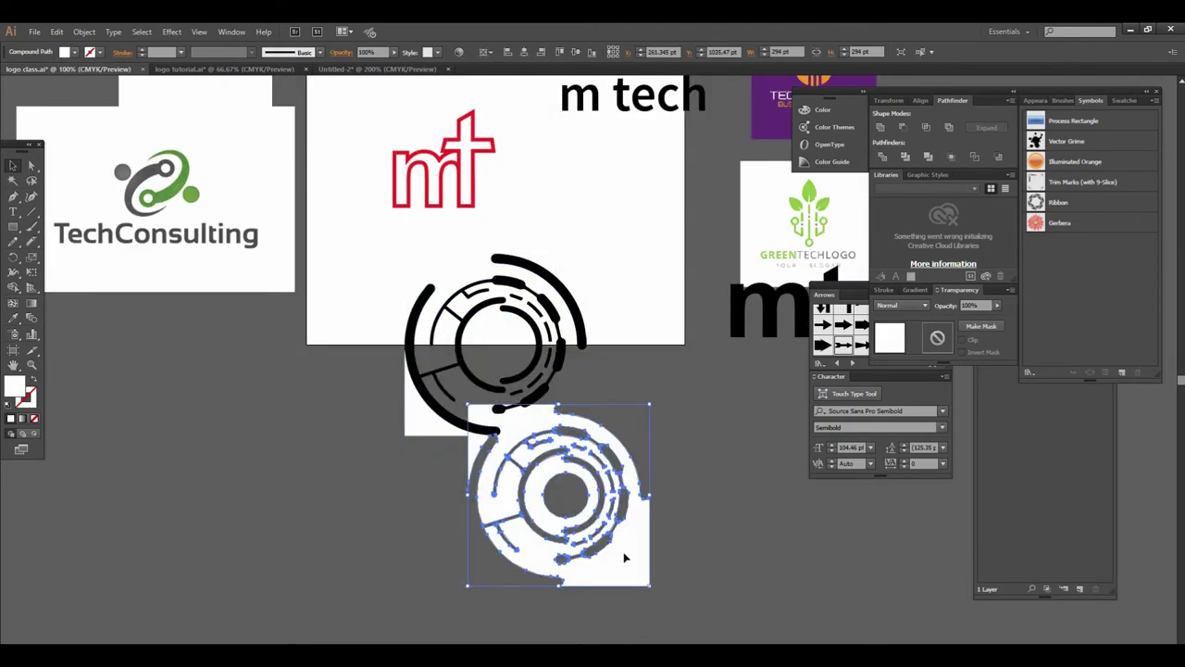
key("Delete")
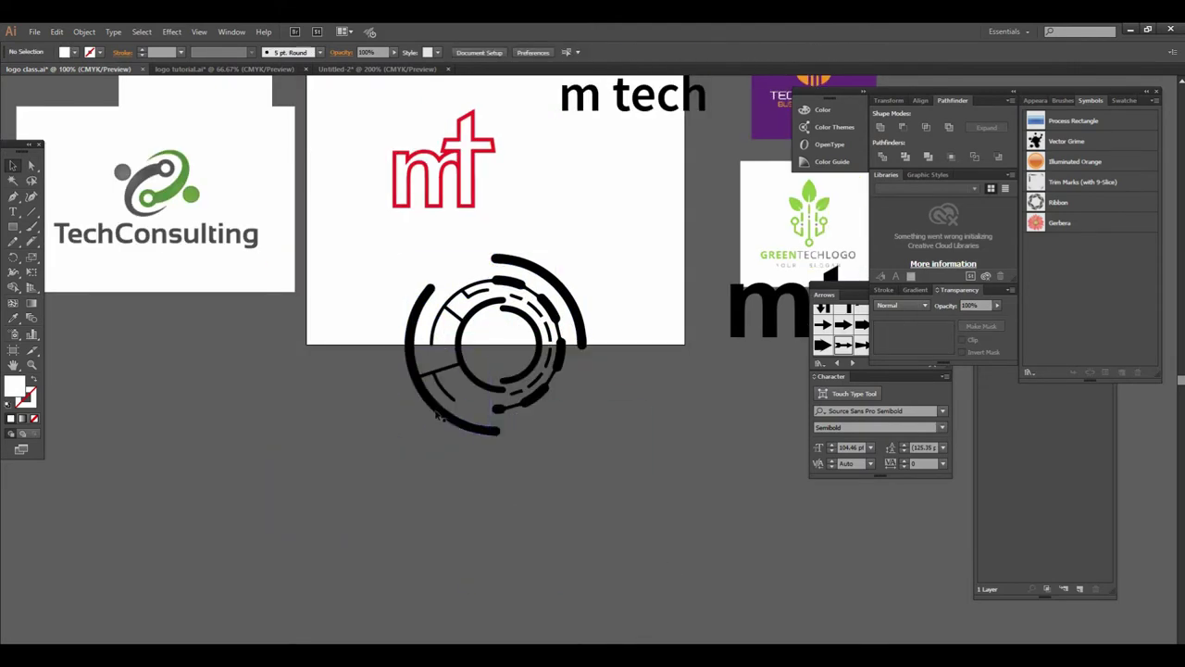
- Move the circuit ring beside the lower mt and rotate it roughly 75°
left_click_drag(625, 475, 597, 453)
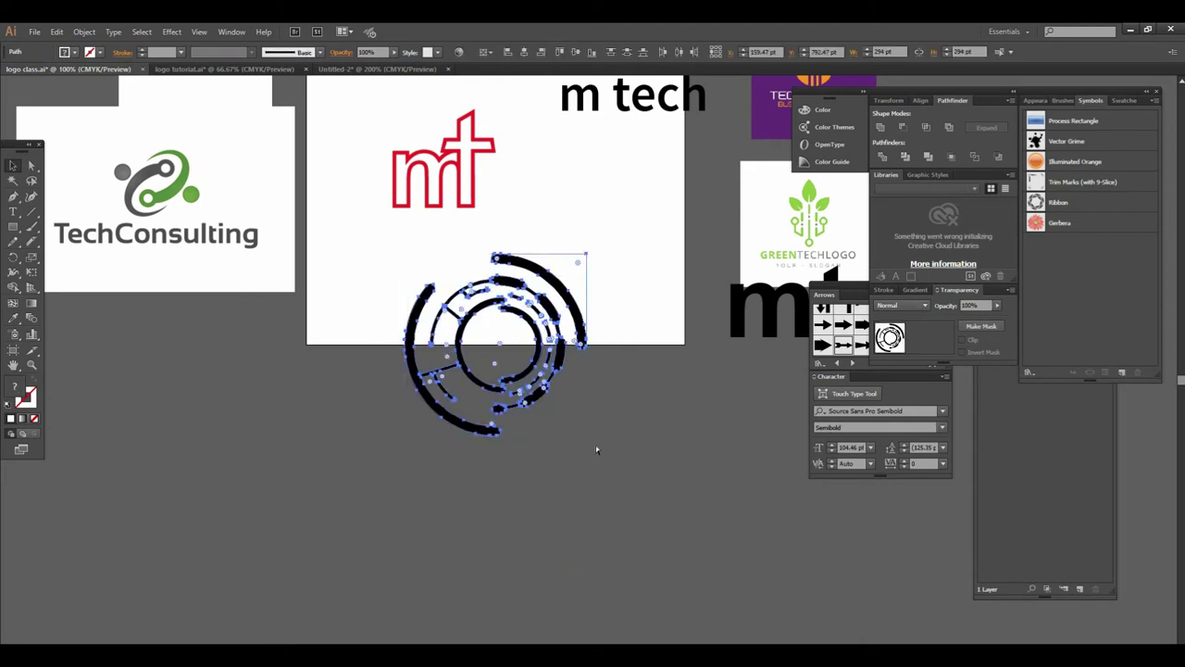
mouse_move(431, 292)
left_mouse_down()
mouse_move(505, 392)
mouse_move(472, 400)
mouse_move(471, 324)
left_mouse_up()
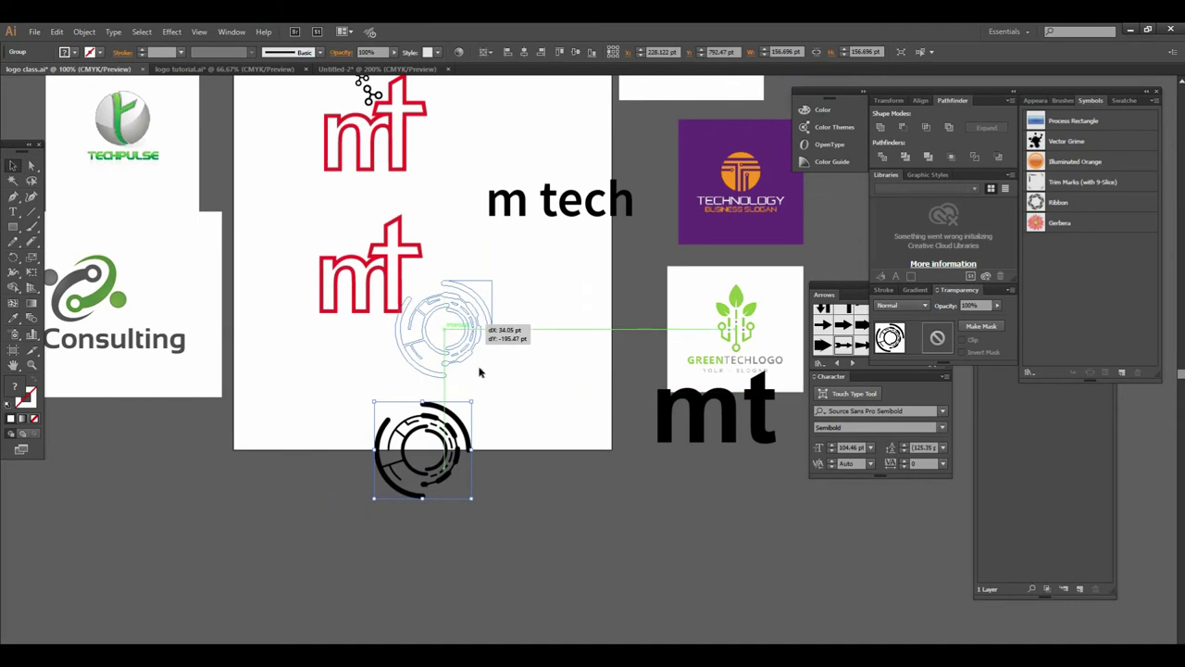
key("ctrl+plus")
key("ctrl+plus")
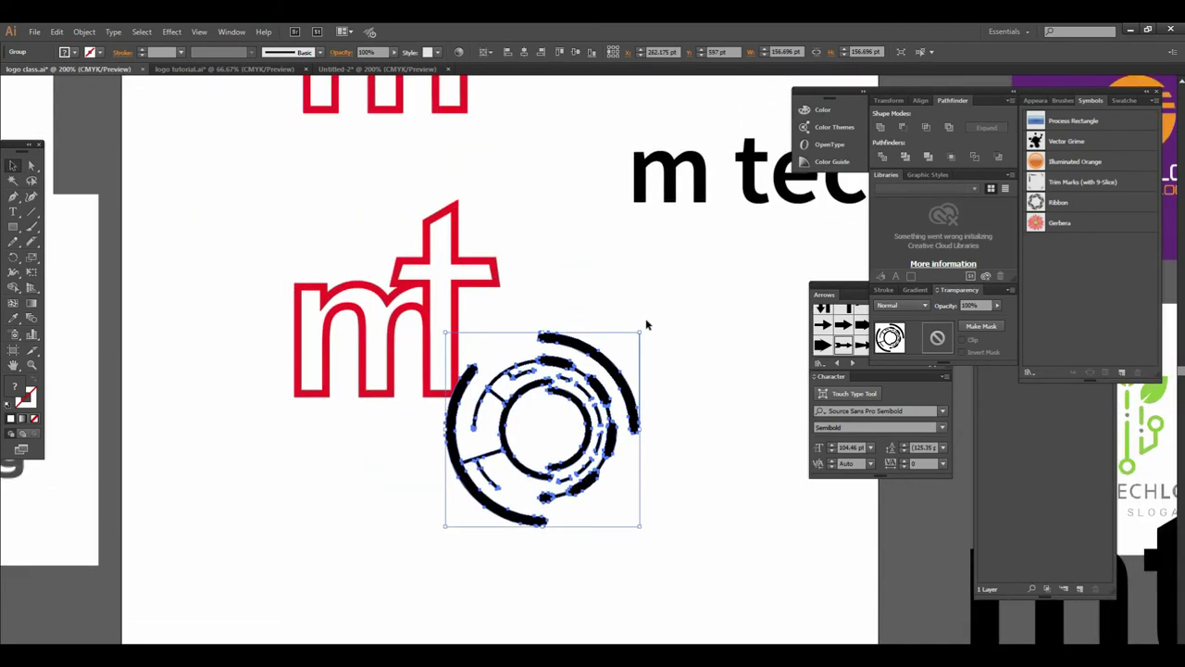
left_click_drag(643, 326, 543, 272)
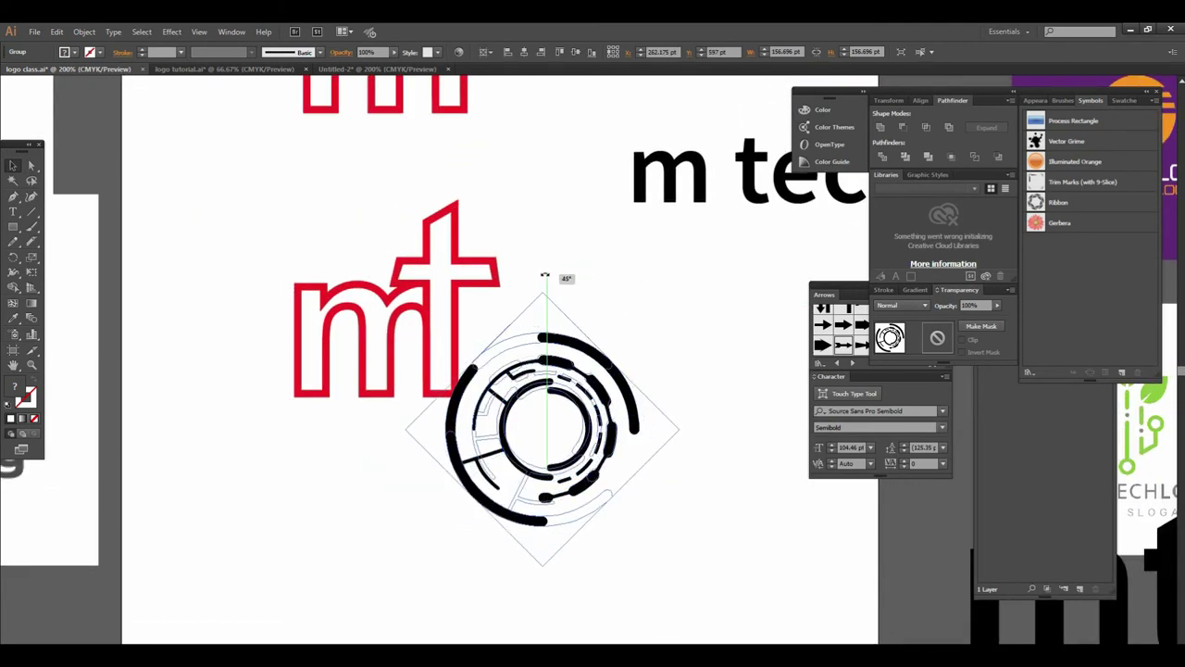
left_click(635, 509)
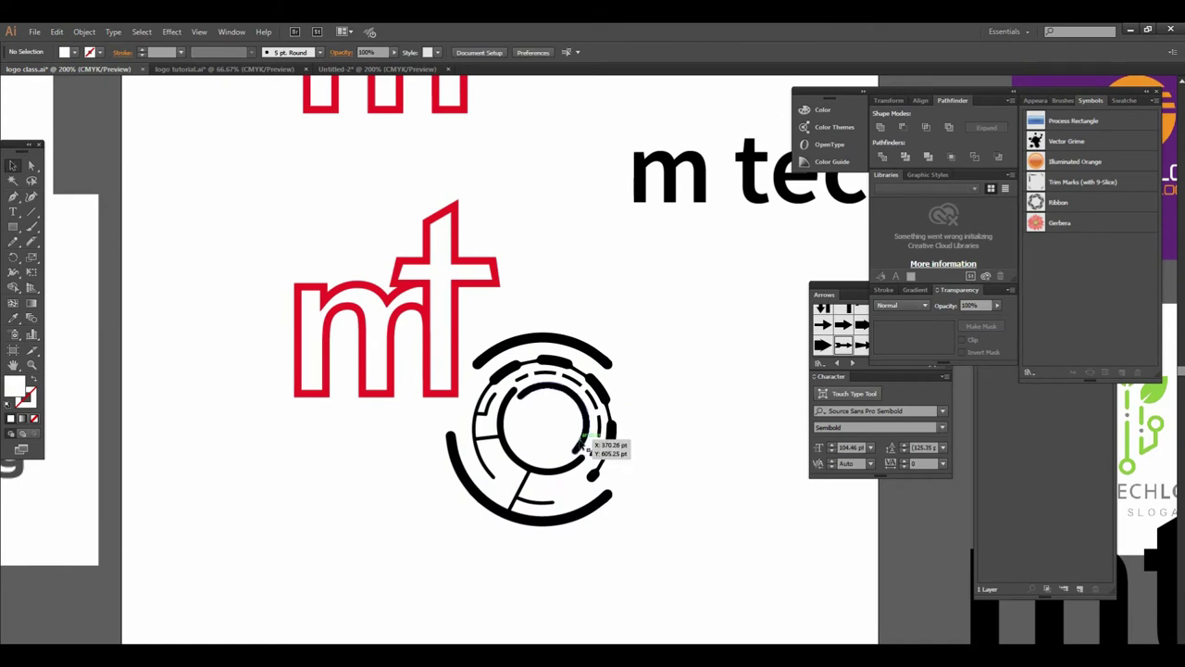
left_click(592, 457)
mouse_move(684, 427)
left_mouse_down()
mouse_move(491, 497)
mouse_move(592, 526)
left_mouse_up()
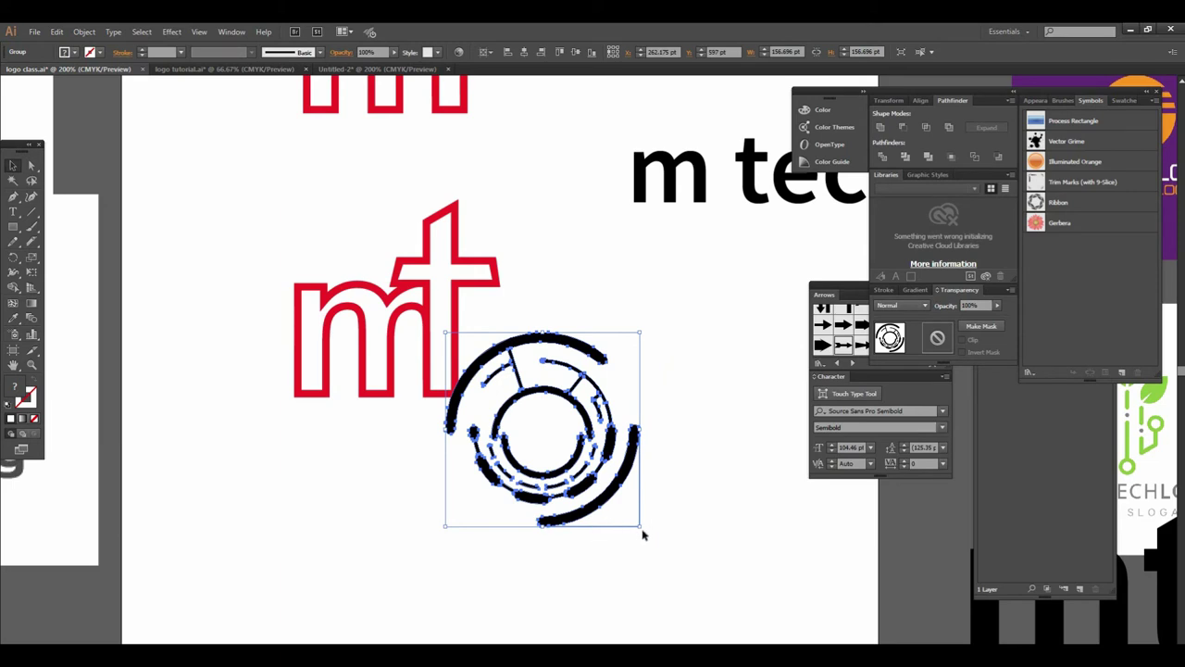
left_click_drag(642, 532, 597, 559)
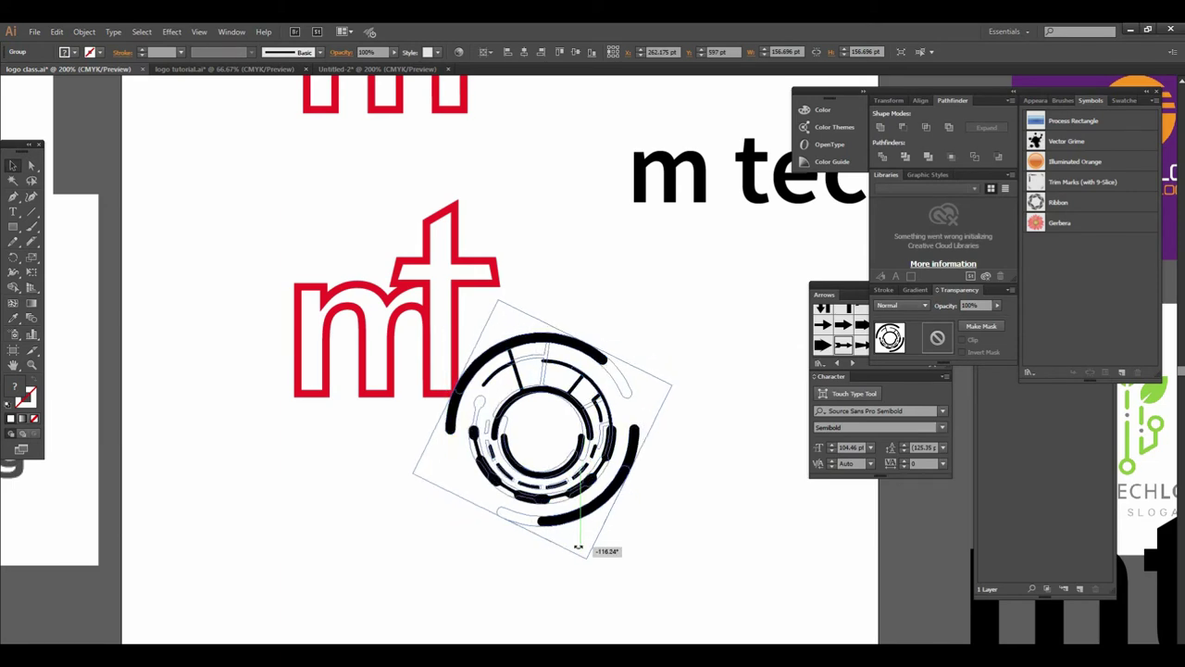
left_click(607, 563)
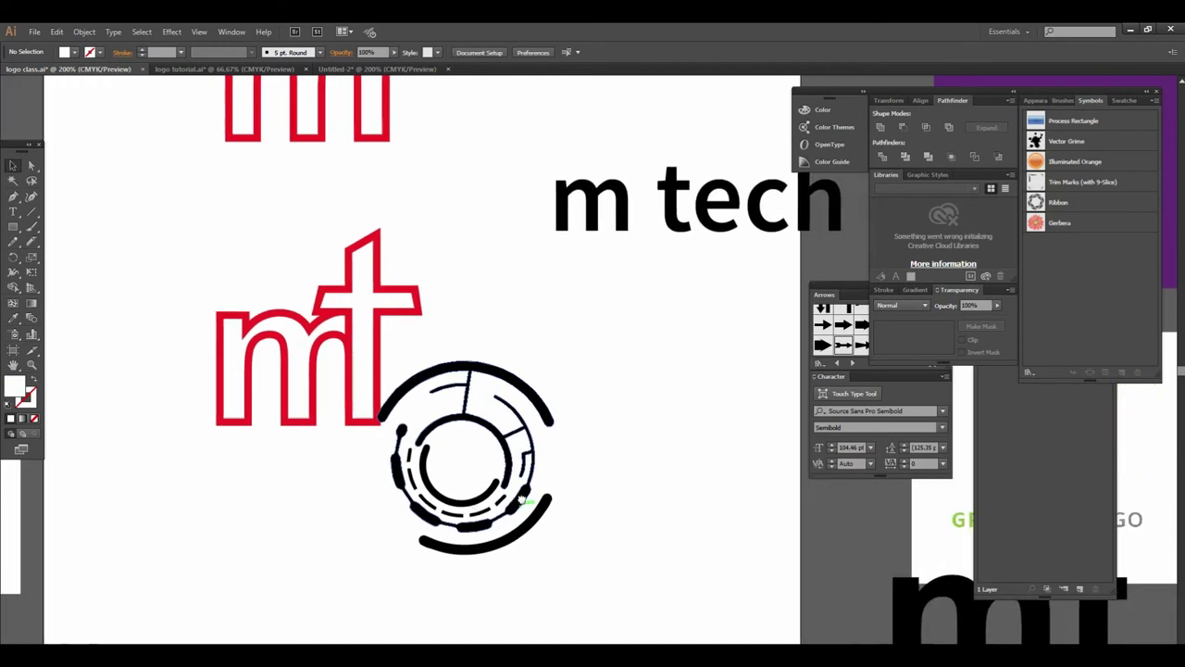
- Move the ring onto the top of the duplicate mt, shrinking and rotating it
mouse_move(491, 424)
left_mouse_down()
mouse_move(379, 265)
mouse_move(531, 359)
left_mouse_up()
left_click(366, 344)
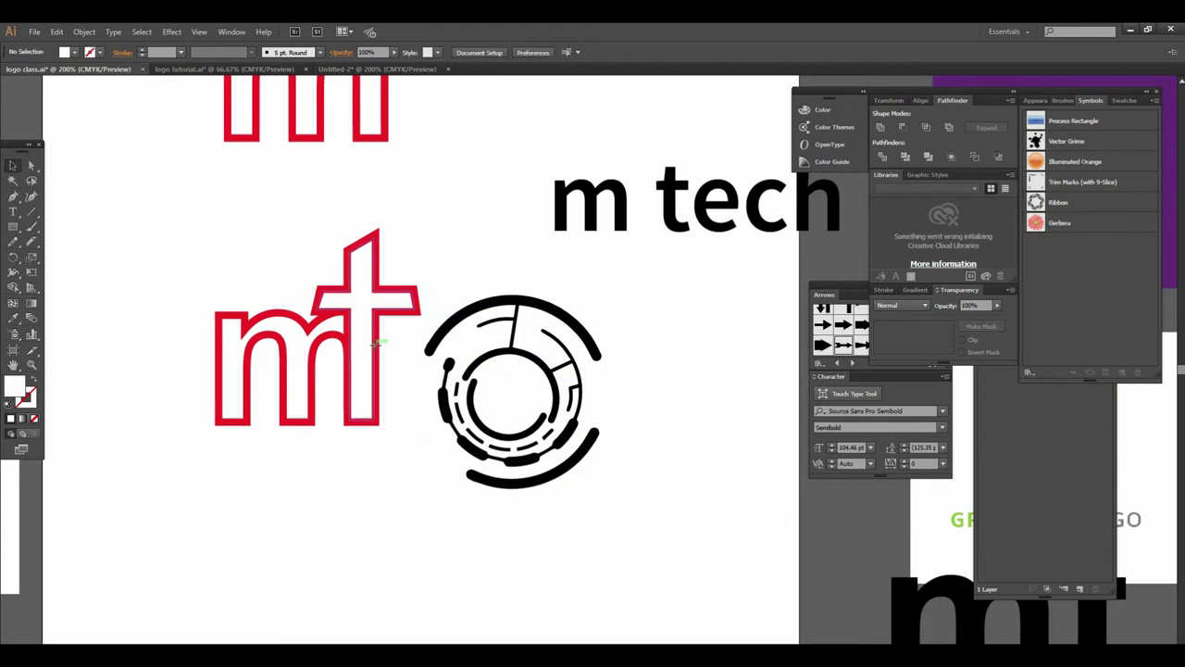
left_click(378, 349)
left_click_drag(456, 405, 188, 247)
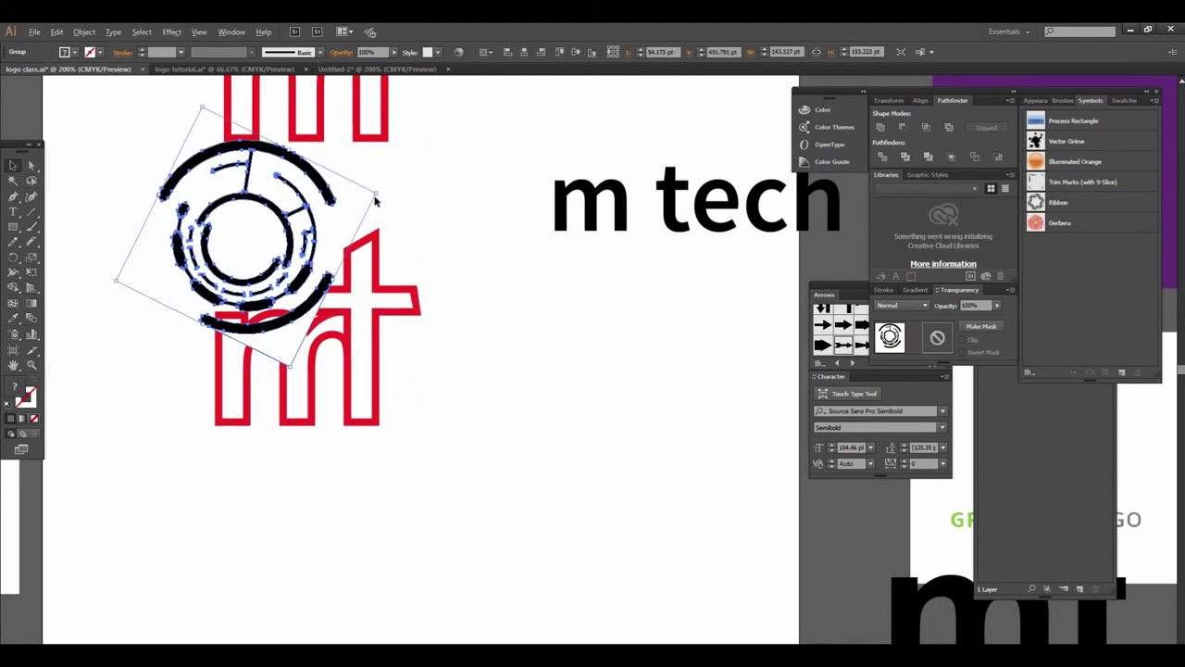
left_click_drag(377, 194, 278, 259)
key("ctrl+plus")
key("ctrl+plus")
key("ctrl+plus")
- Rotate the ring and position it just above the m's top-left corner
mouse_move(542, 167)
left_mouse_down()
mouse_move(542, 194)
mouse_move(206, 373)
left_mouse_up()
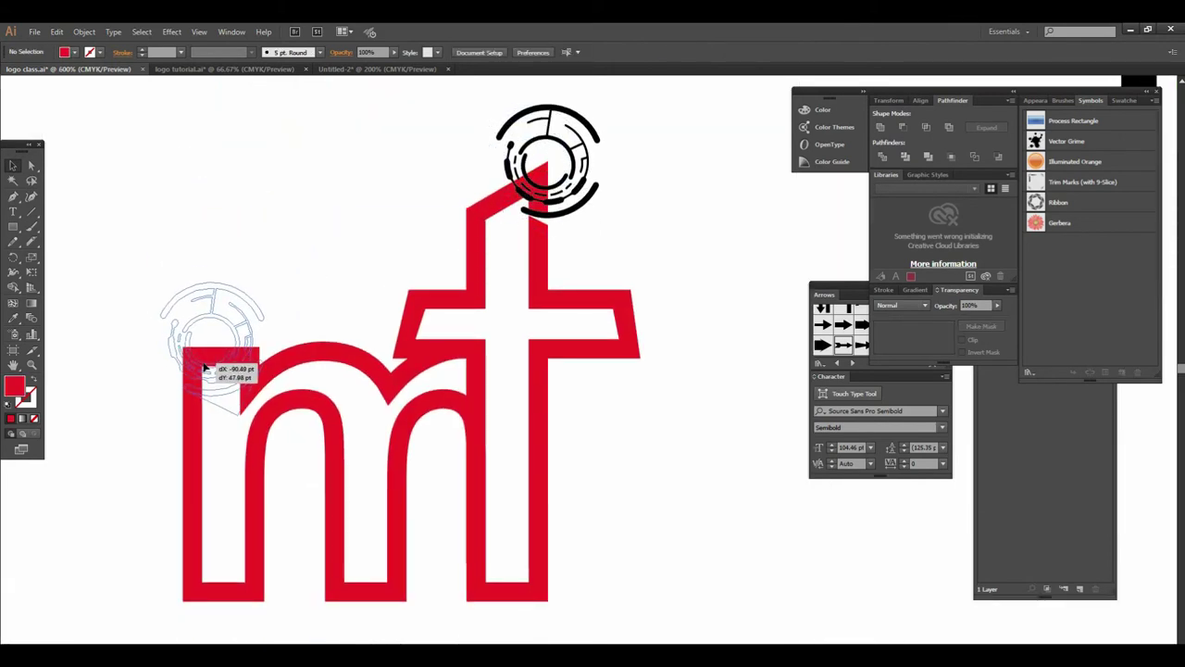
left_click(336, 331)
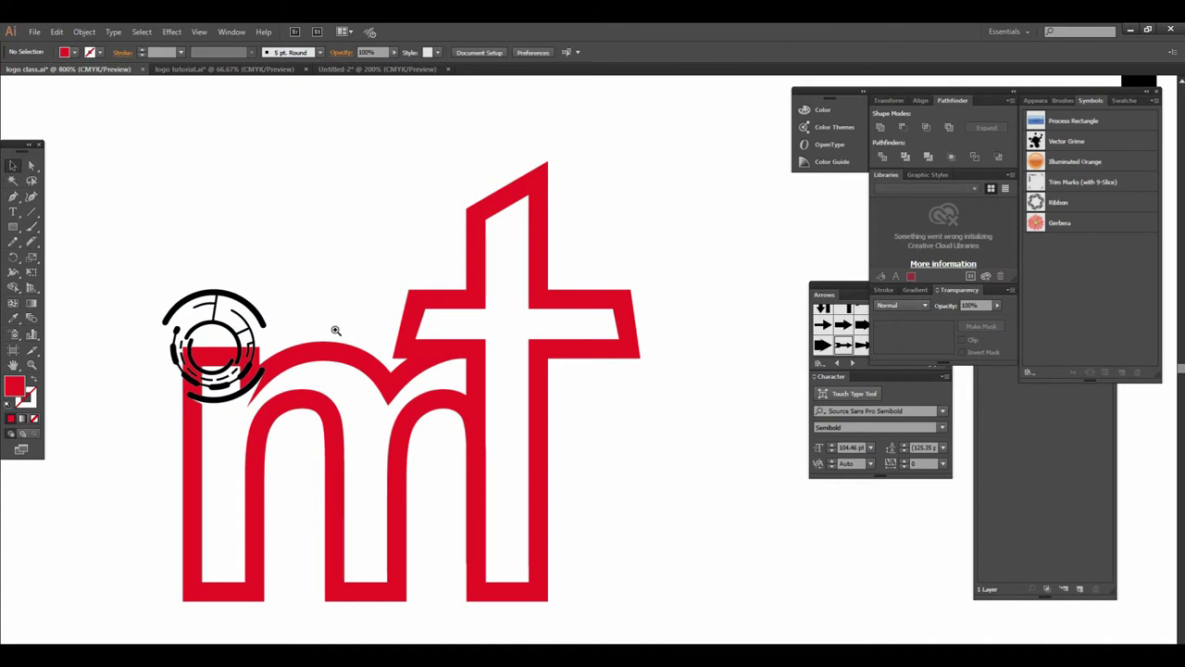
key("ctrl+plus")
scroll(454, 382, "up", 2)
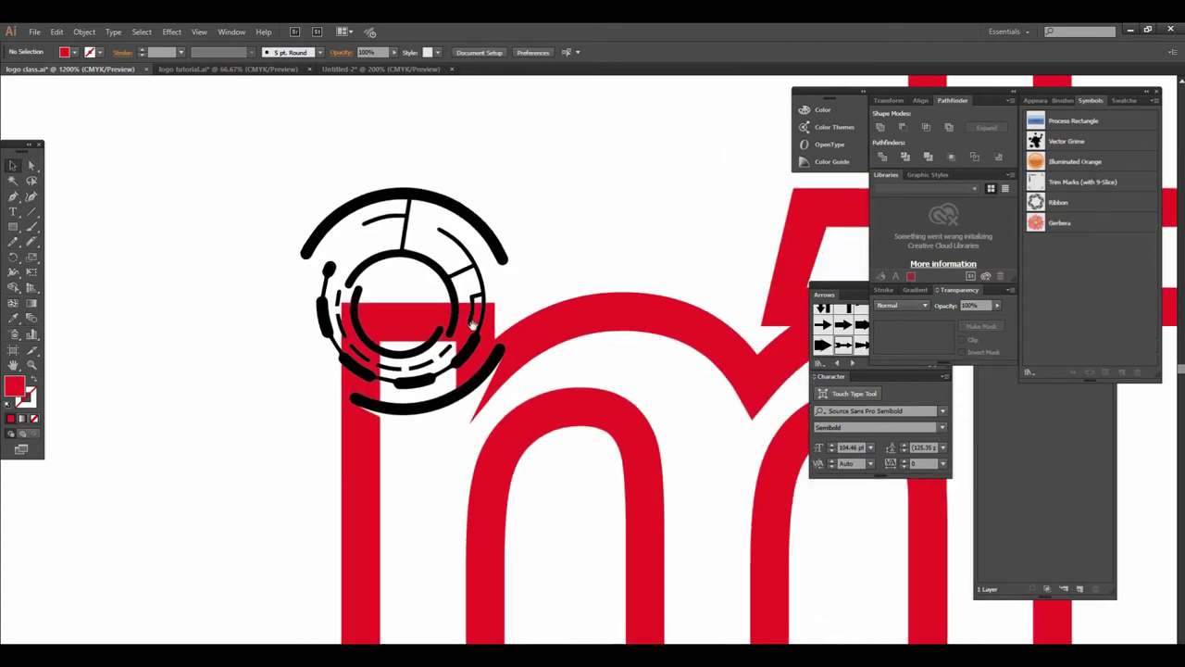
left_click_drag(462, 329, 511, 259)
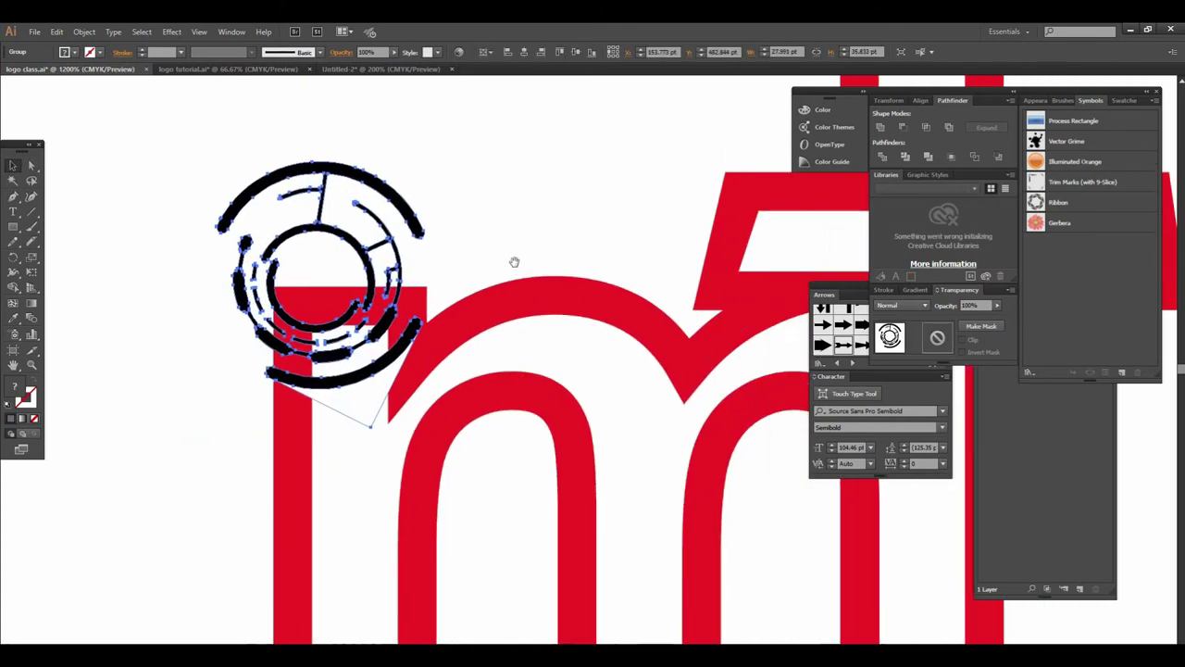
left_click_drag(398, 344, 177, 312)
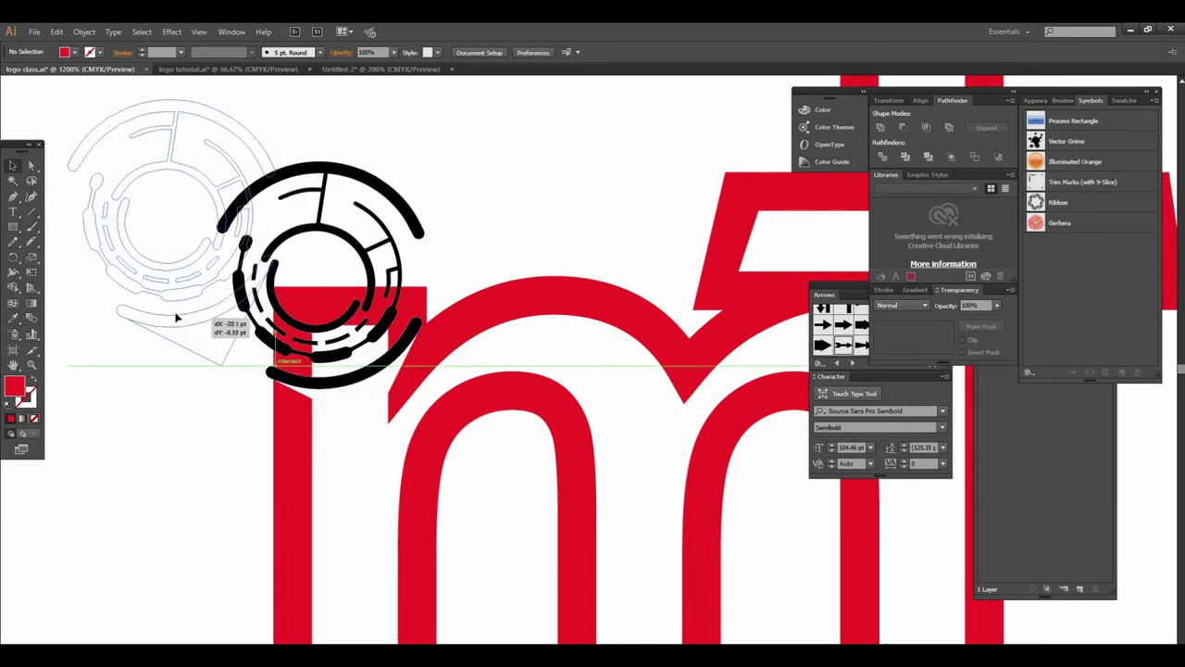
- Ungroup the ring icon and marquee-select all its parts
right_click(296, 327)
left_click(306, 394)
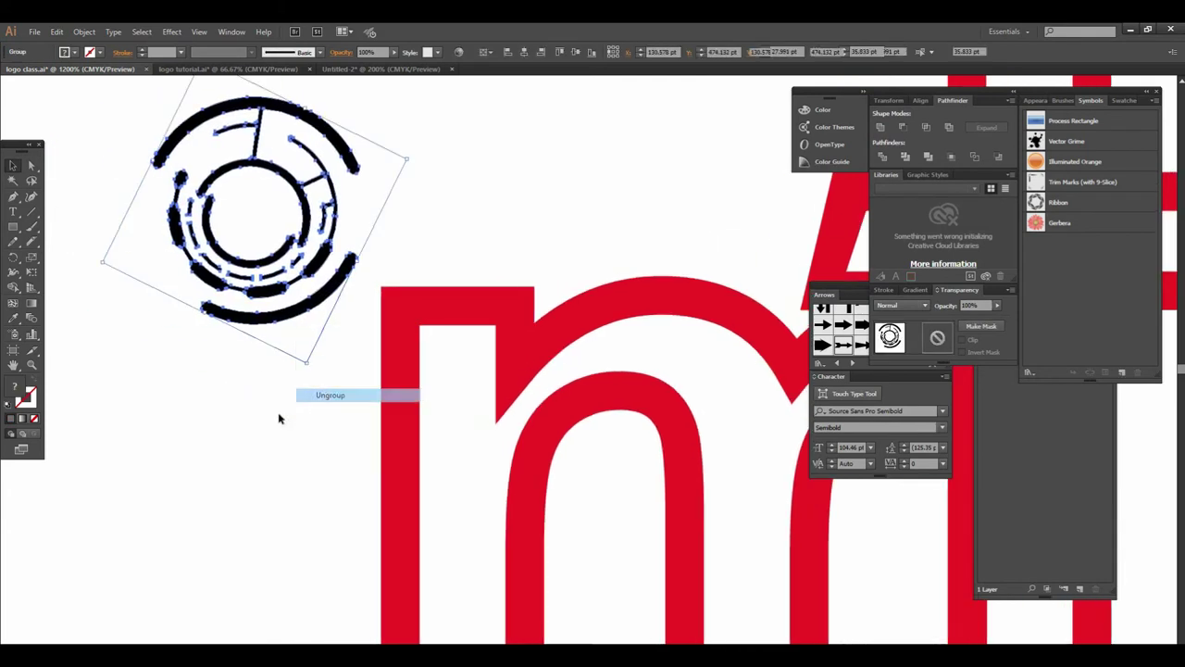
left_click(290, 344)
left_click(290, 345)
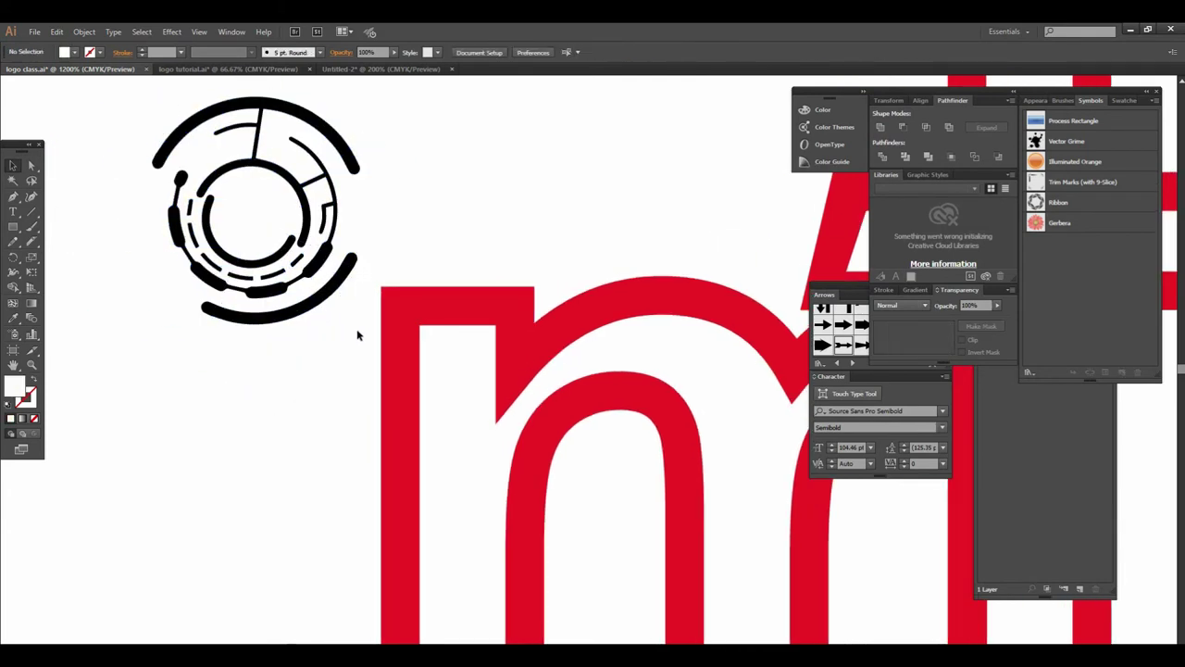
left_click_drag(358, 330, 336, 410)
left_click_drag(323, 464, 322, 462)
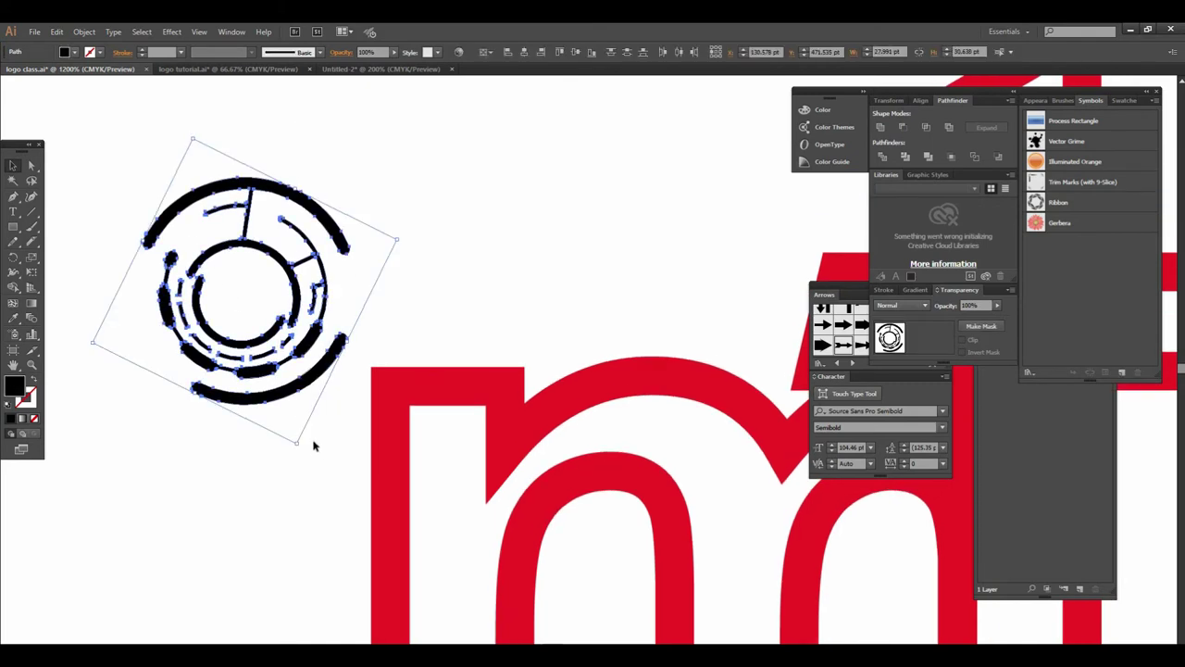
- Regroup the ring and rotate it upright, trying then undoing copied m styling
key("ctrl+g")
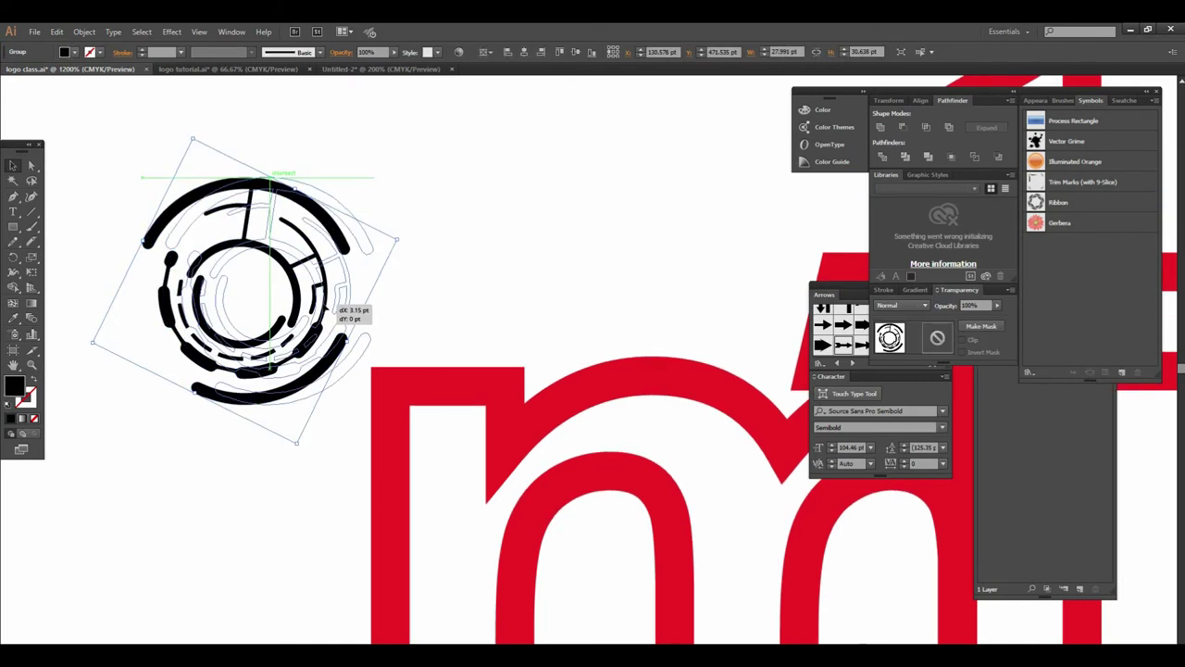
left_click_drag(301, 316, 370, 333)
left_click(420, 384, "shift")
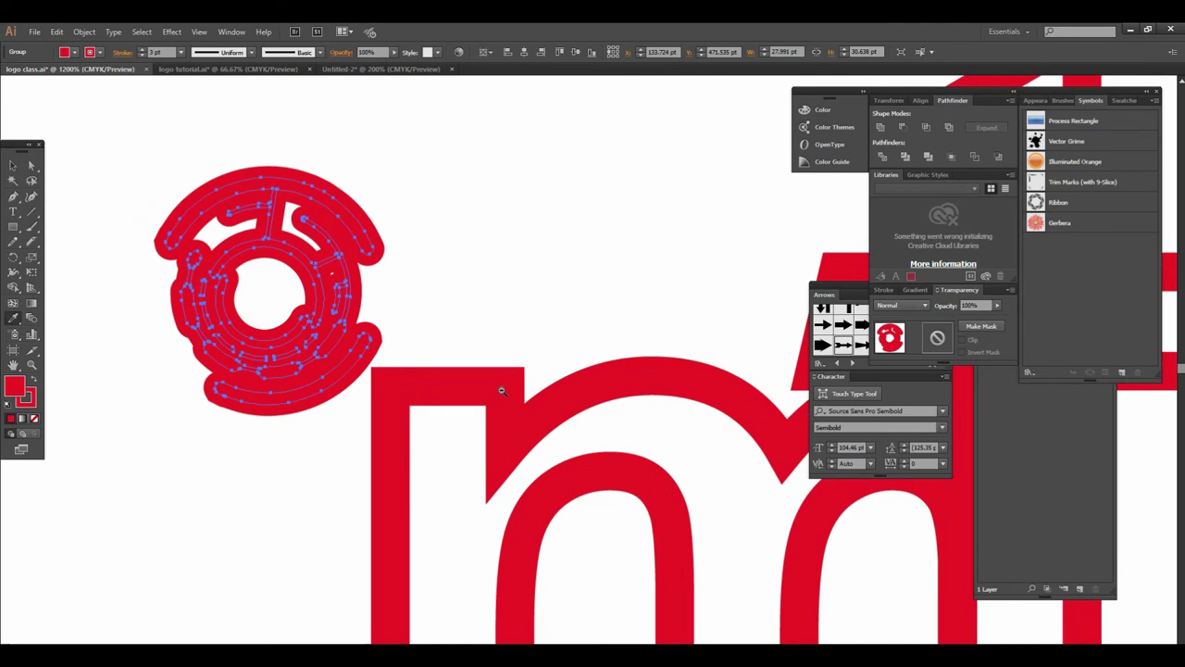
key("ctrl+minus")
key("ctrl+z")
left_click(521, 357)
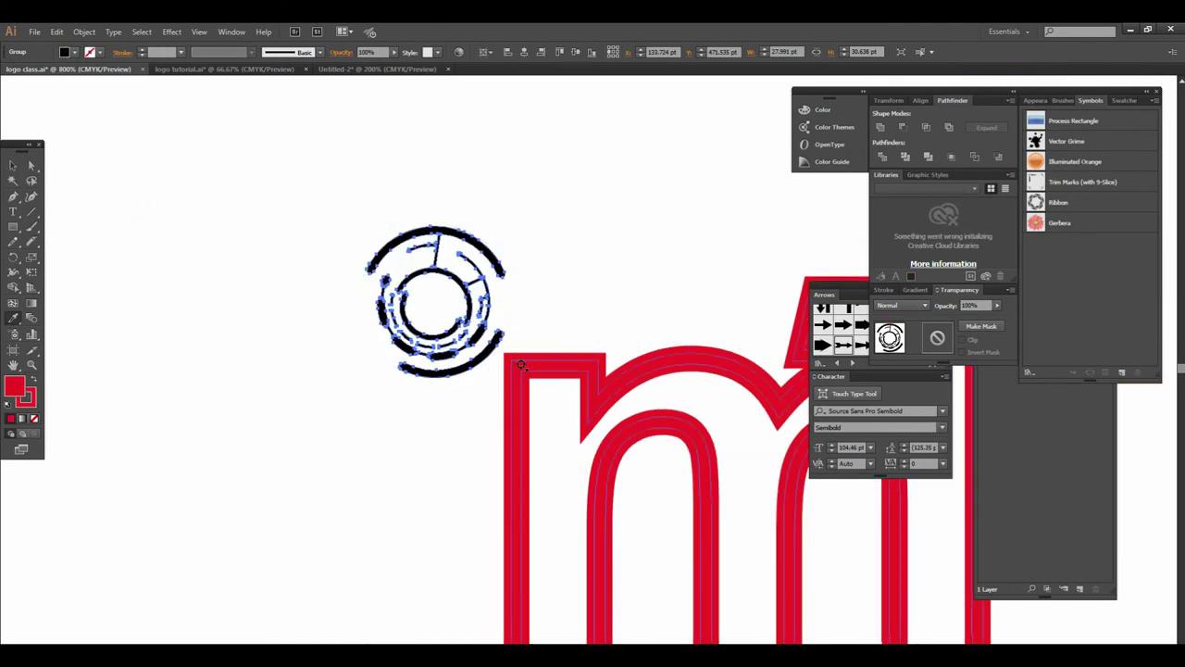
key("ctrl+z")
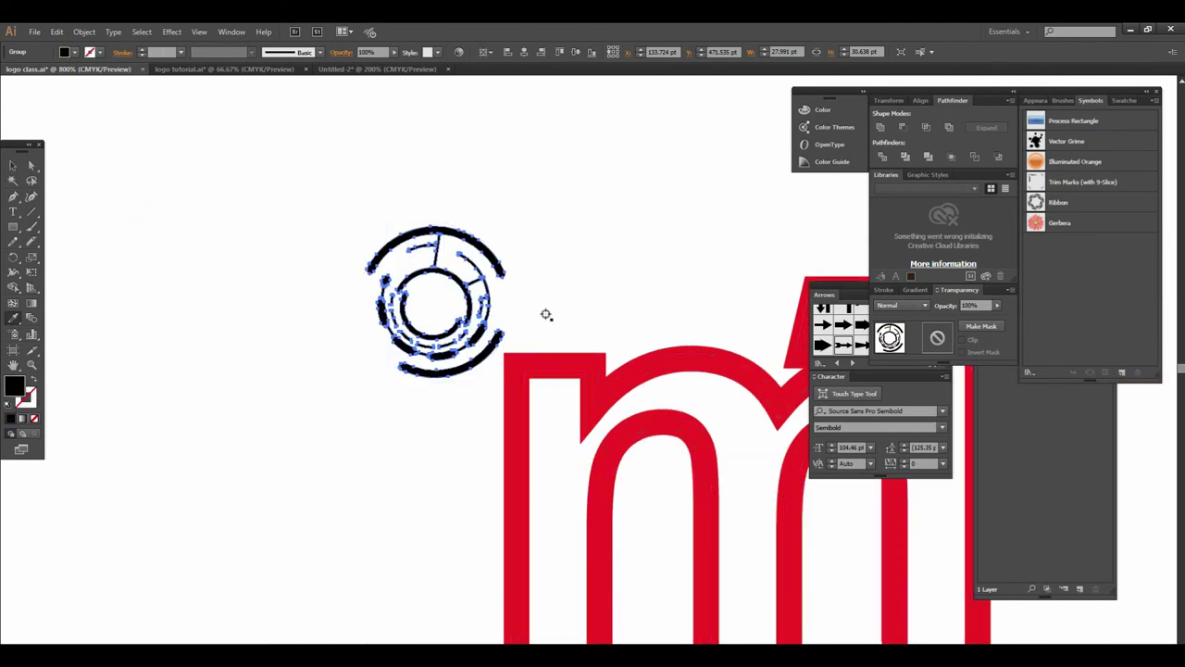
- Fill the ring icon with red from the control bar's Fill swatches
left_click(74, 55)
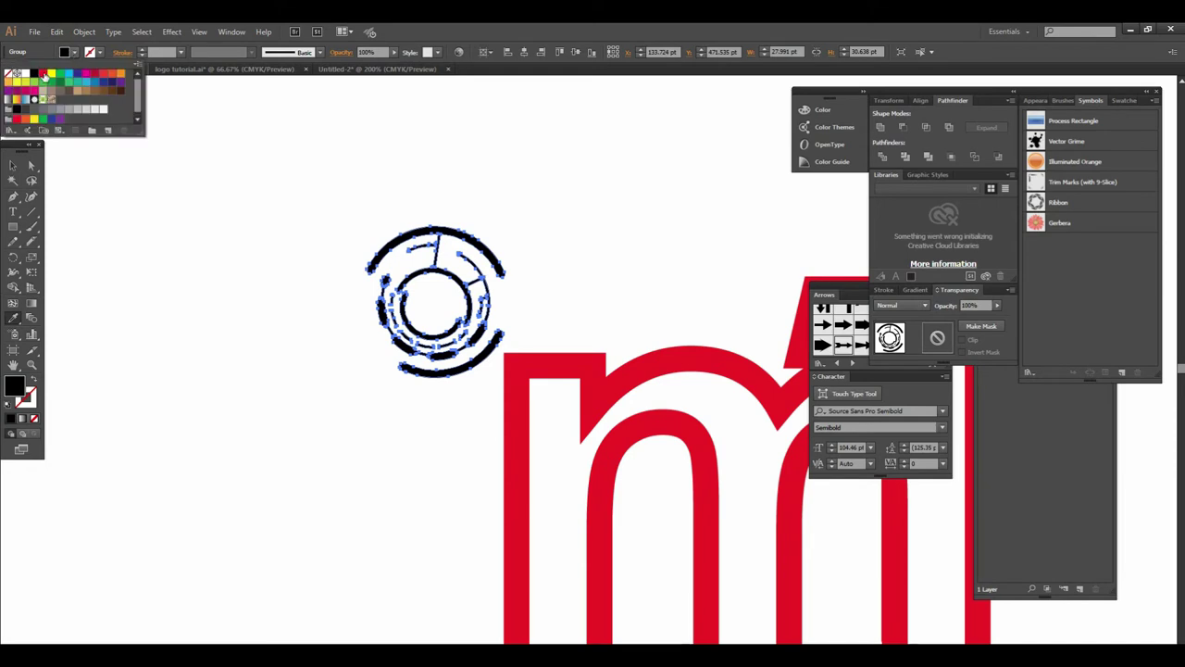
left_click(42, 75)
left_click(15, 172)
scroll(293, 370, "down", 2)
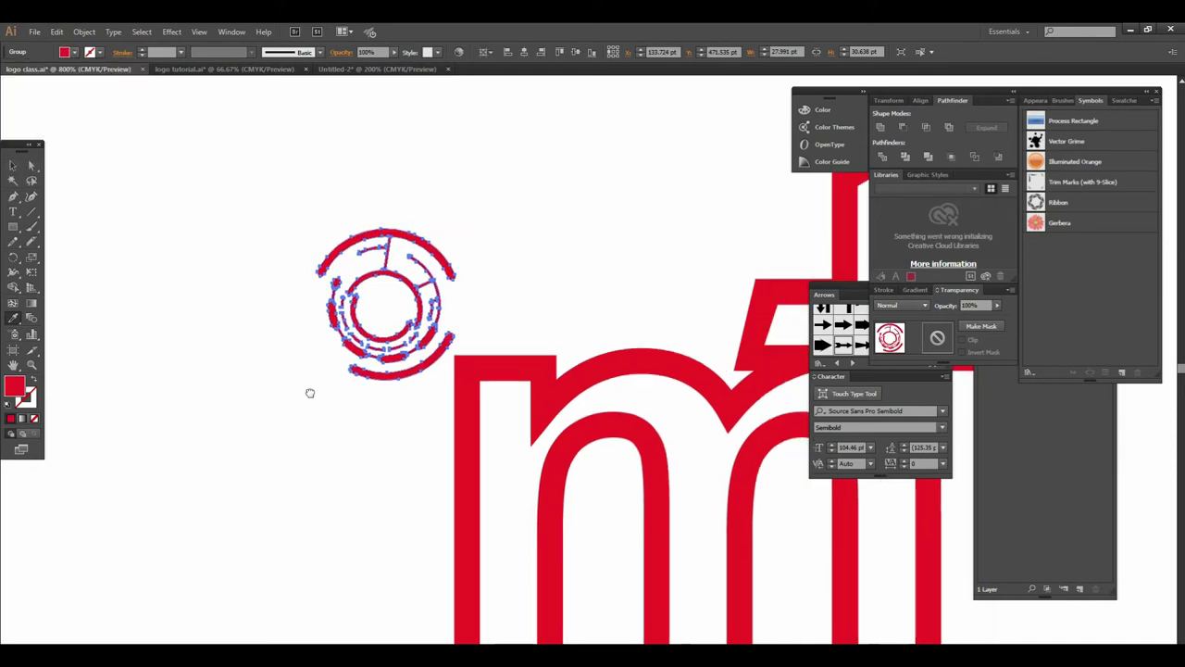
scroll(463, 417, "down", 2)
scroll(620, 472, "down", 2)
left_click_drag(610, 505, 588, 545)
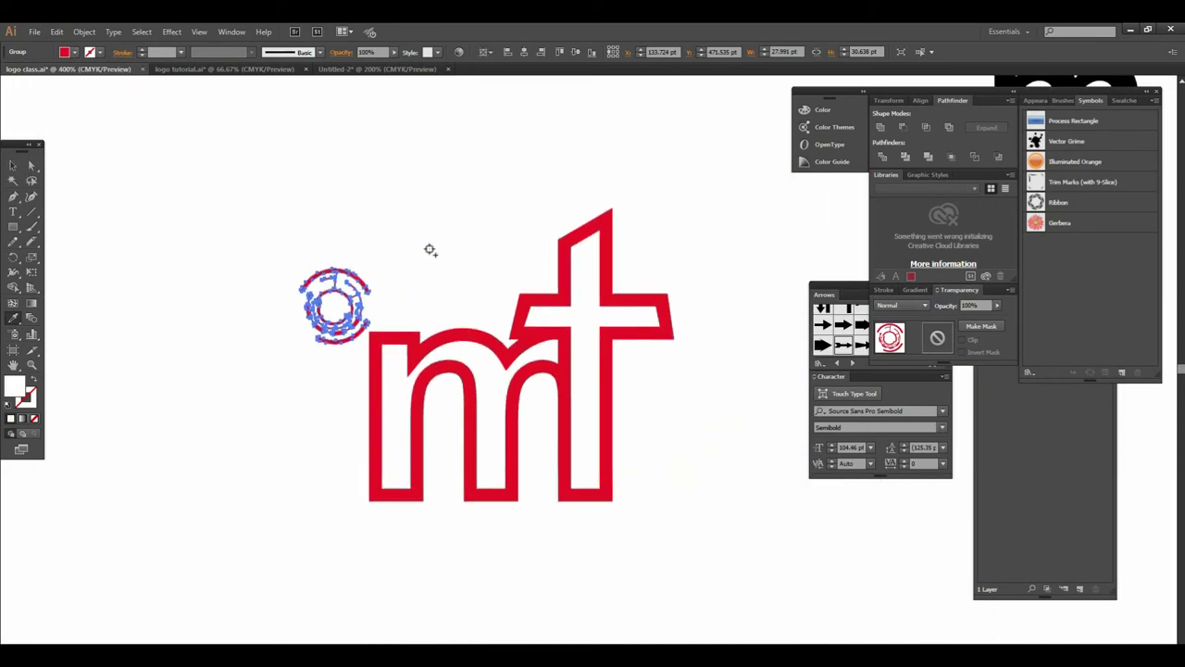
left_click(13, 166)
- Expand the red mt outline with Object > Expand, keeping Fill and Stroke
left_click_drag(693, 524, 415, 285)
left_click(84, 32)
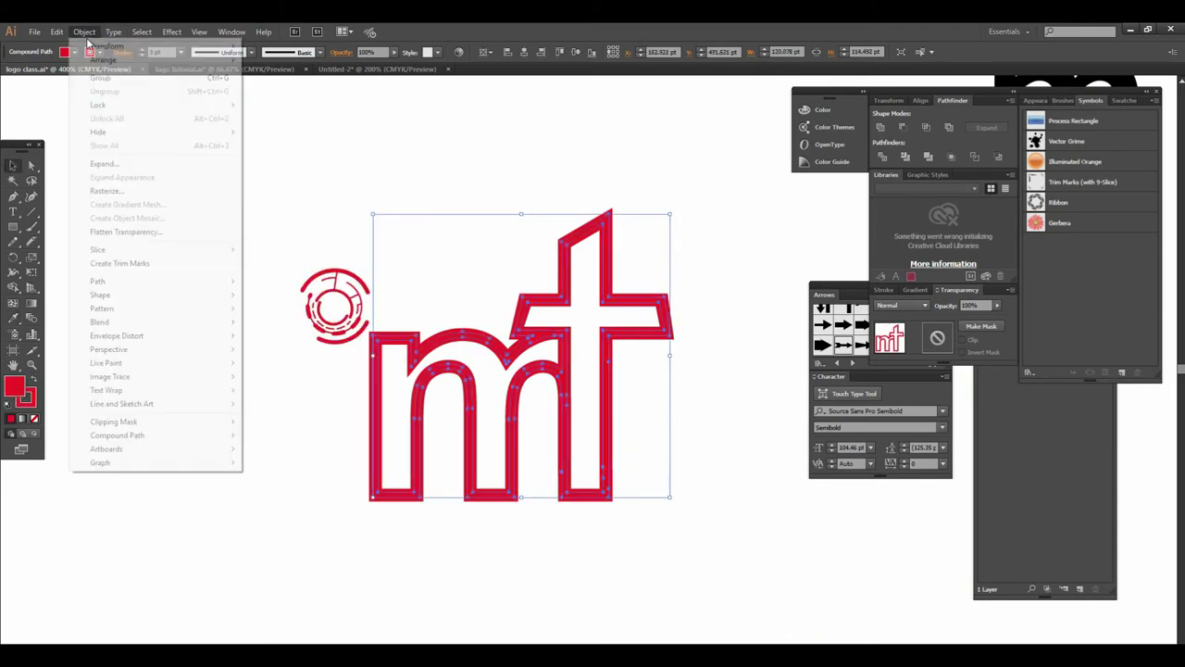
left_click(97, 161)
left_click(563, 418)
left_click(586, 417)
- Zoom in on the m's top-left corner and select the expanded m artwork
key("ctrl+plus")
key("ctrl+plus")
left_click_drag(507, 350, 572, 338)
key("ctrl+plus")
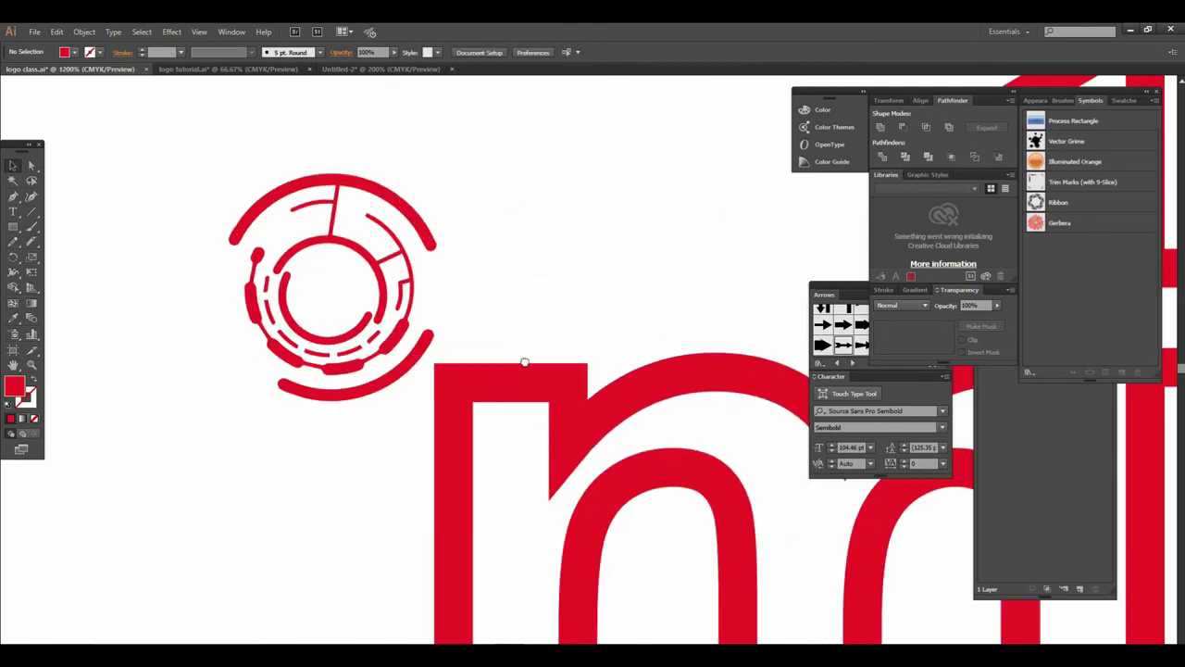
key("ctrl+plus")
left_click(437, 274)
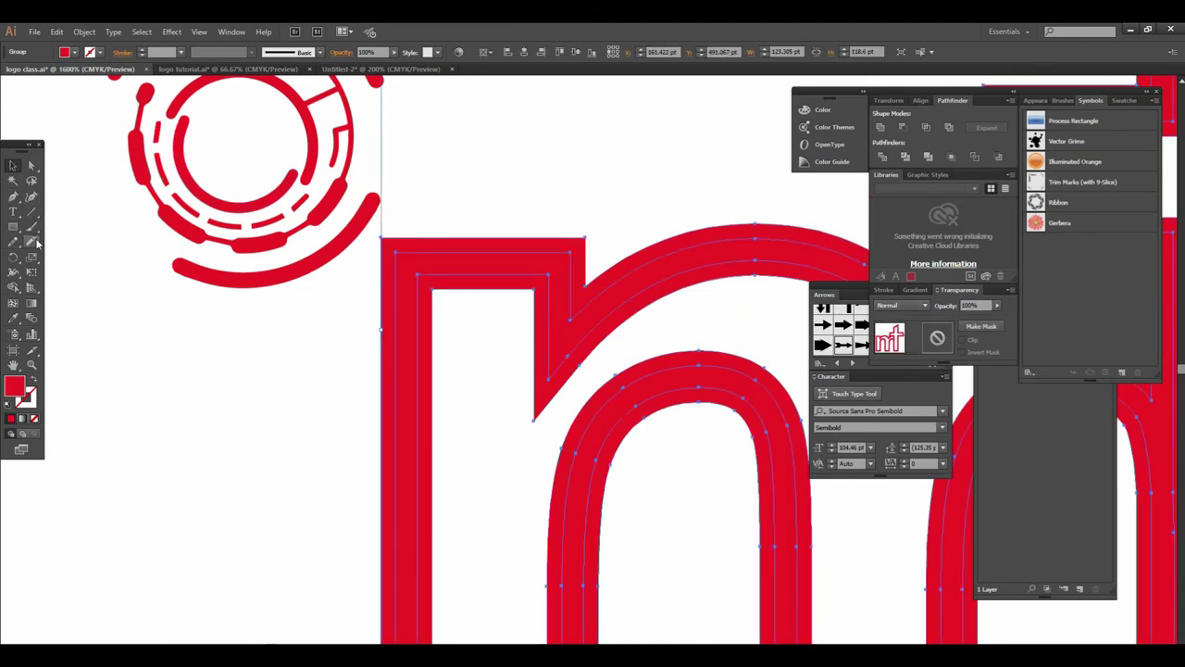
left_click(35, 240)
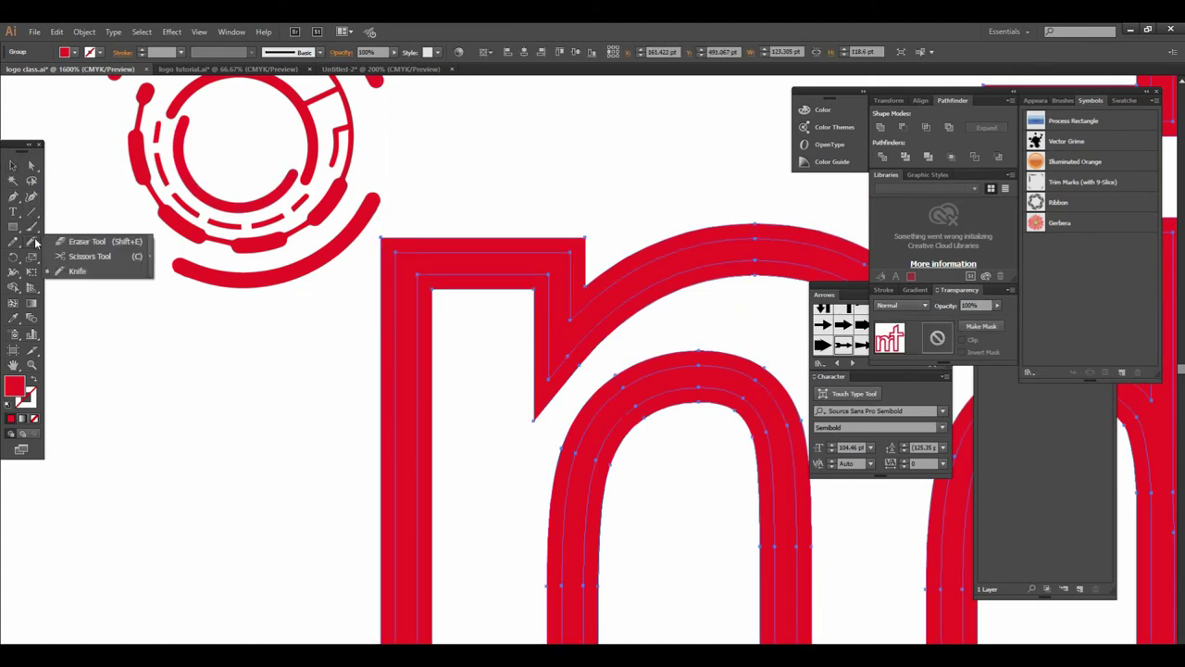
- Erase a diagonal gap through the m's top-left corner beneath the red ring with the Eraser Tool
left_click(82, 244)
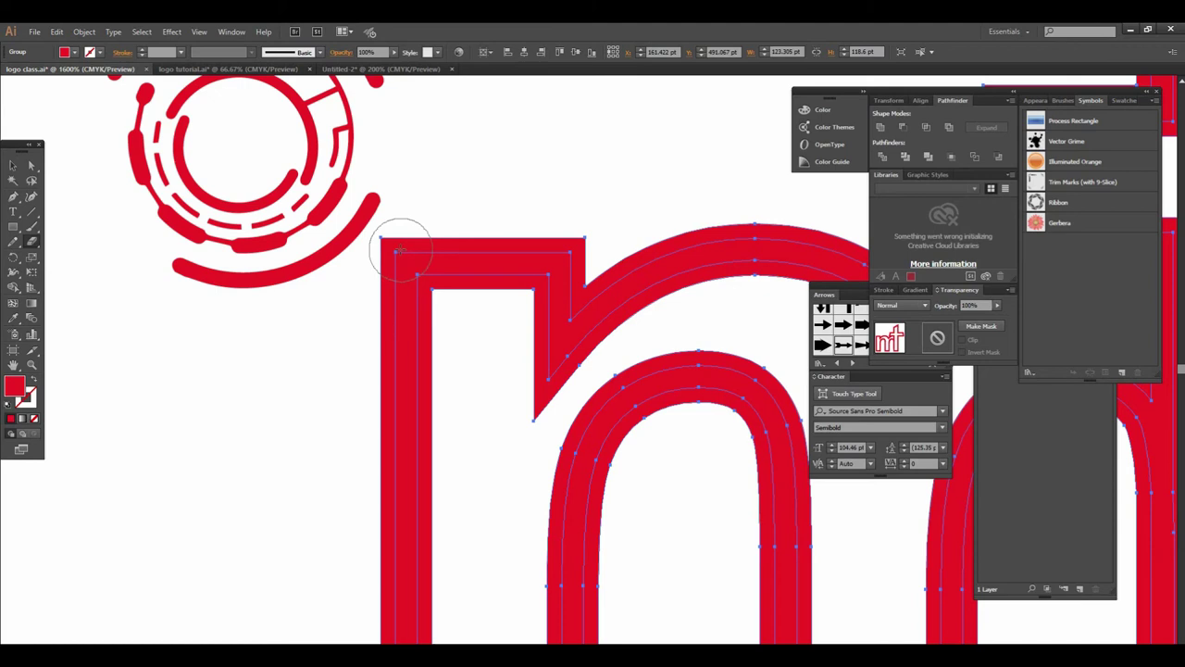
left_click_drag(400, 248, 407, 246)
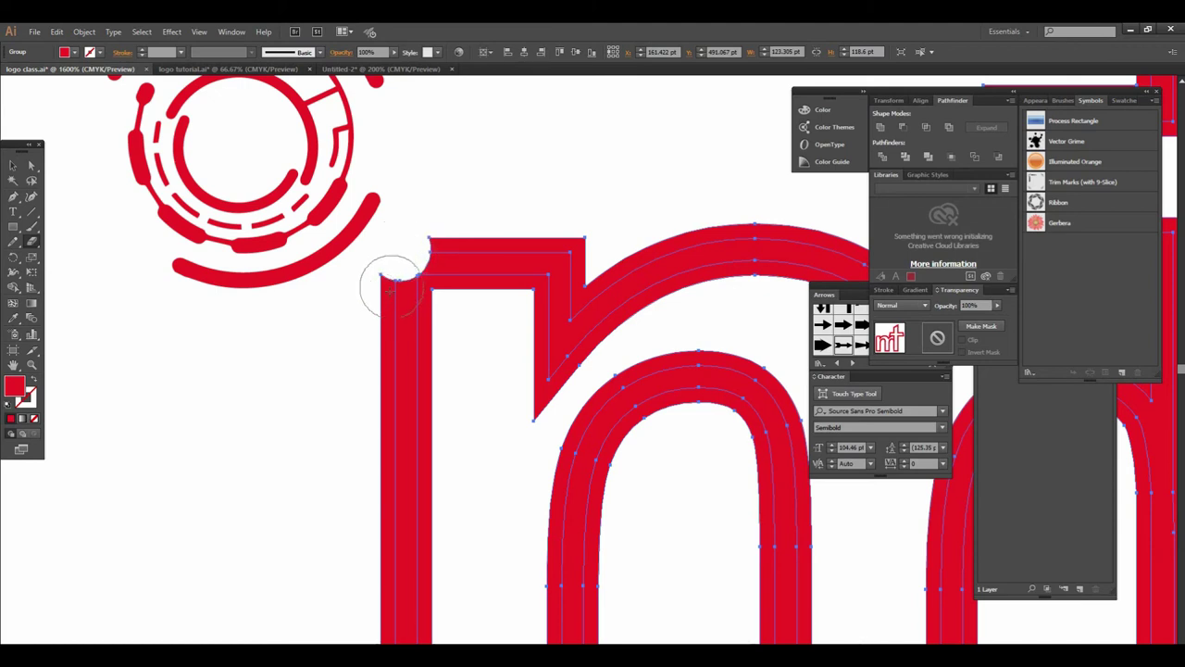
left_click_drag(378, 333, 480, 211)
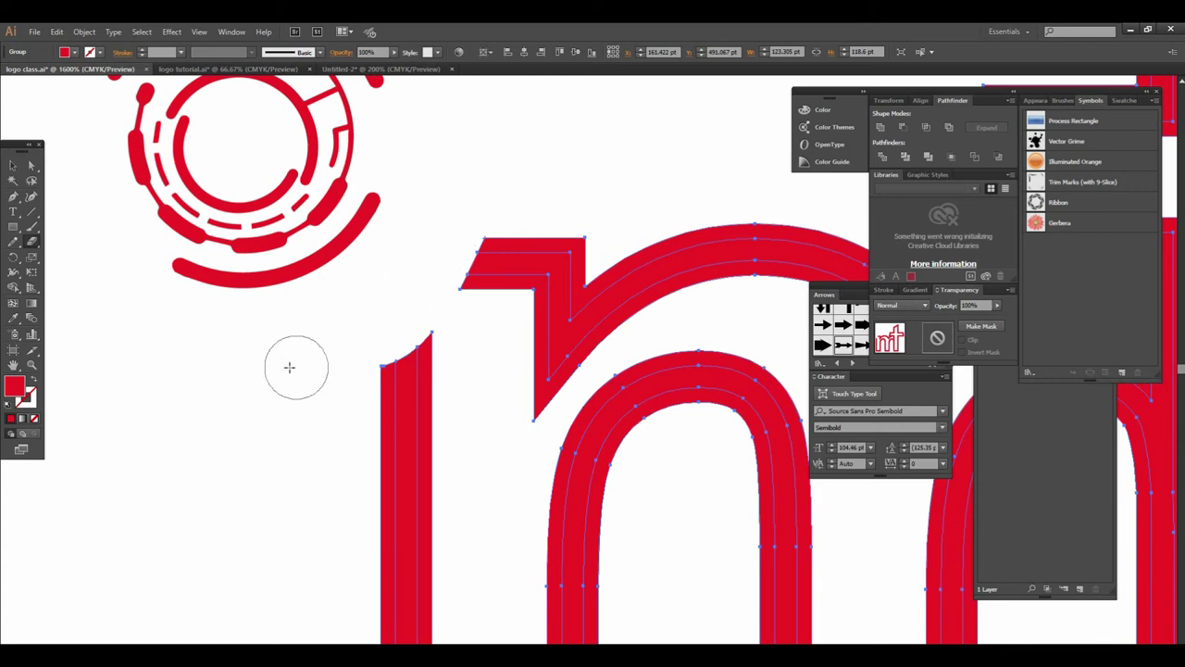
left_click(521, 323, "alt")
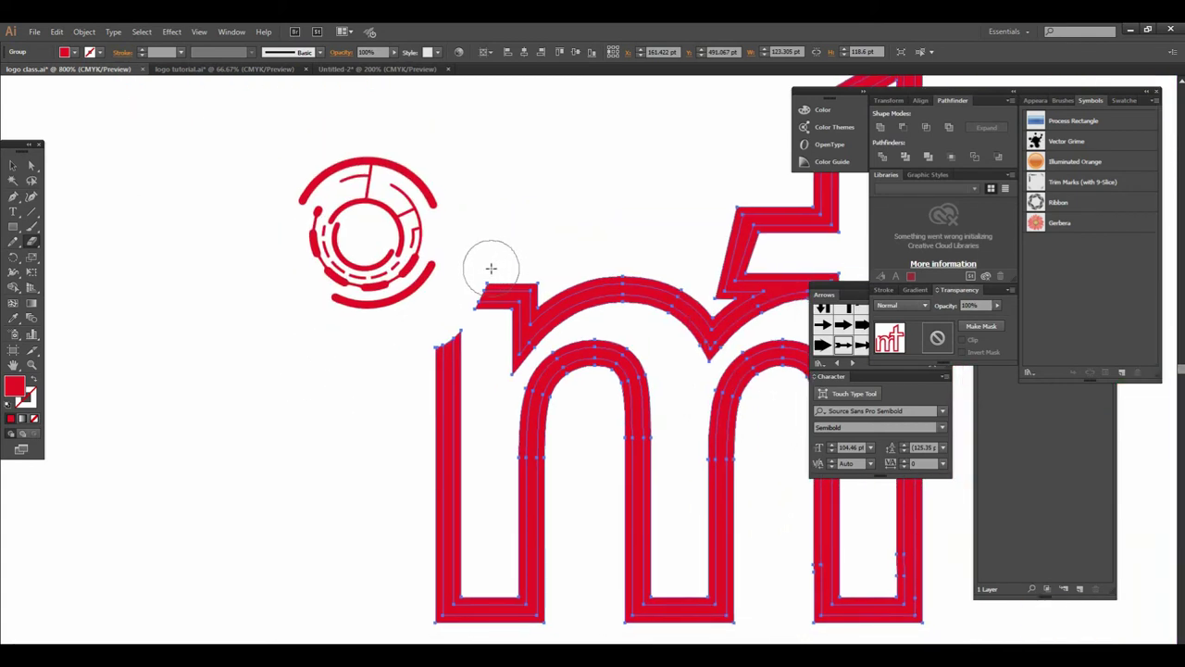
left_click_drag(503, 268, 449, 299)
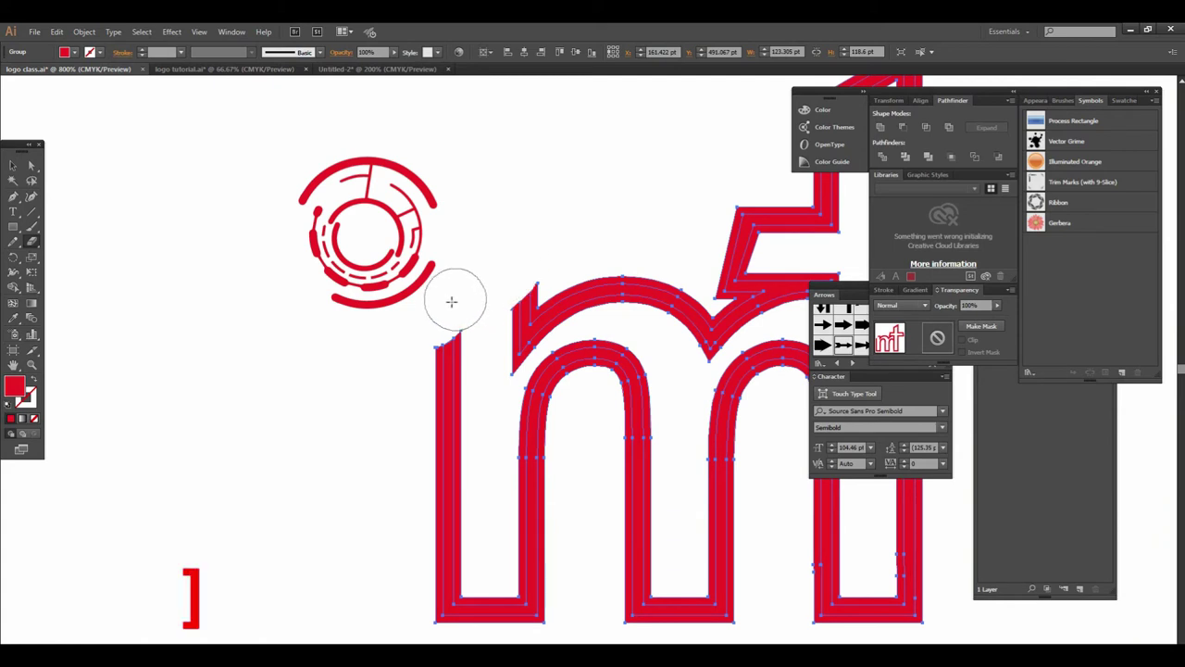
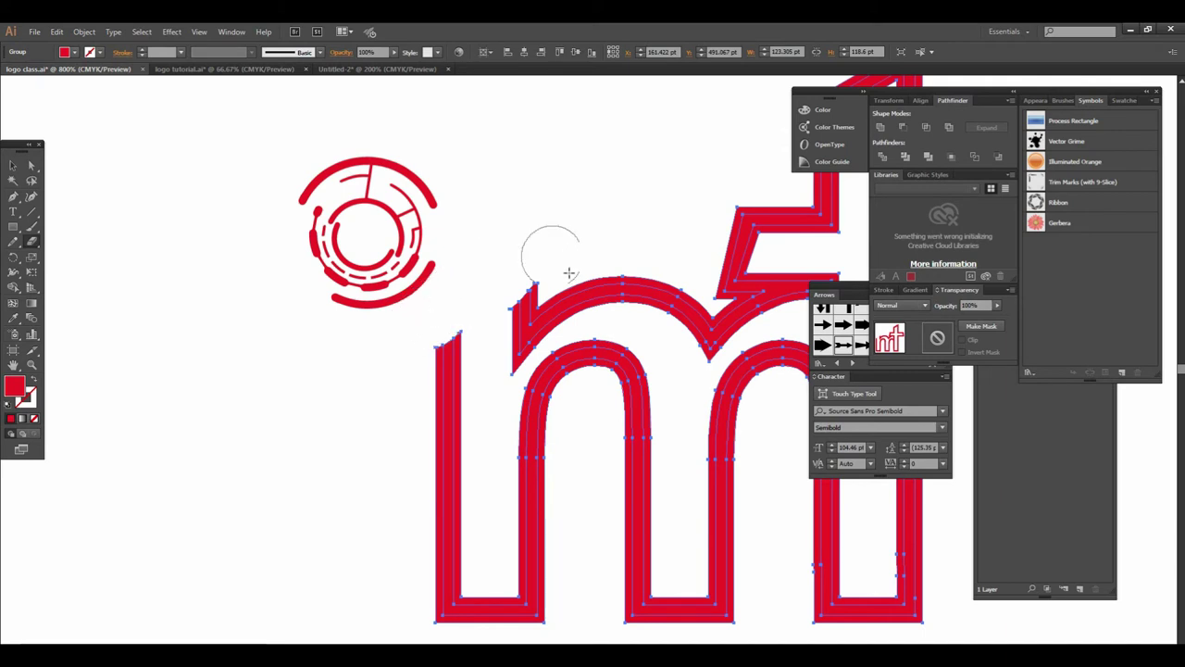
- Drag the circular tech-ring emblem right toward the m of the mt logo
key("ctrl+minus")
key("v")
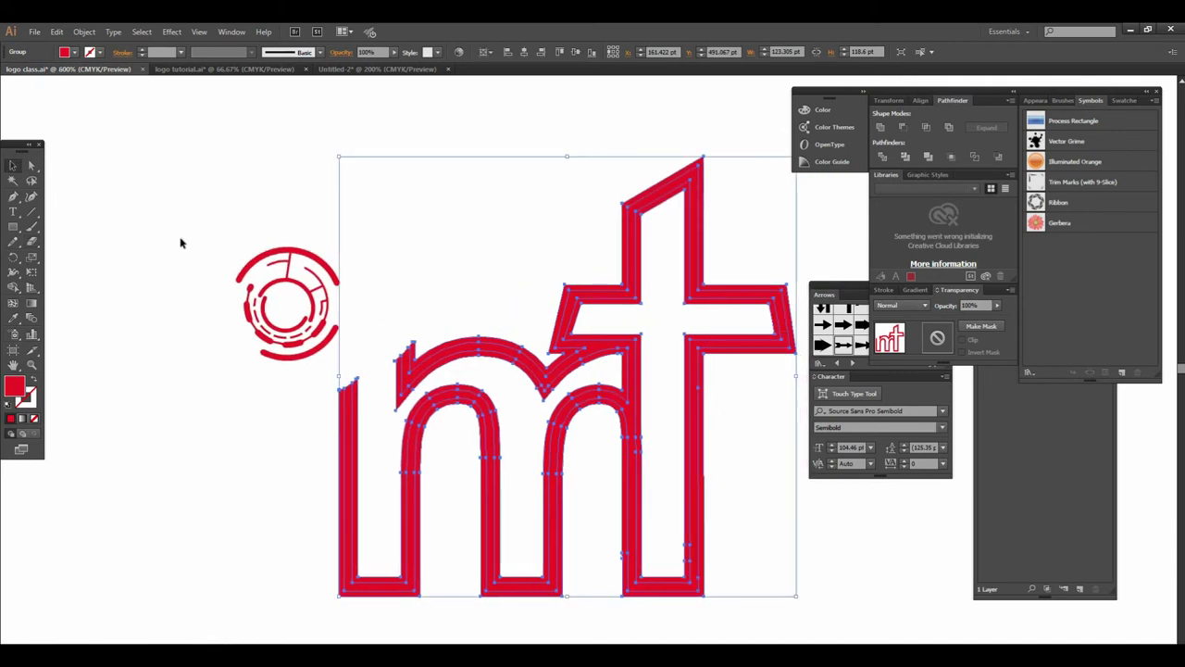
left_click(223, 235)
left_click_drag(311, 267, 383, 271)
left_click(444, 259)
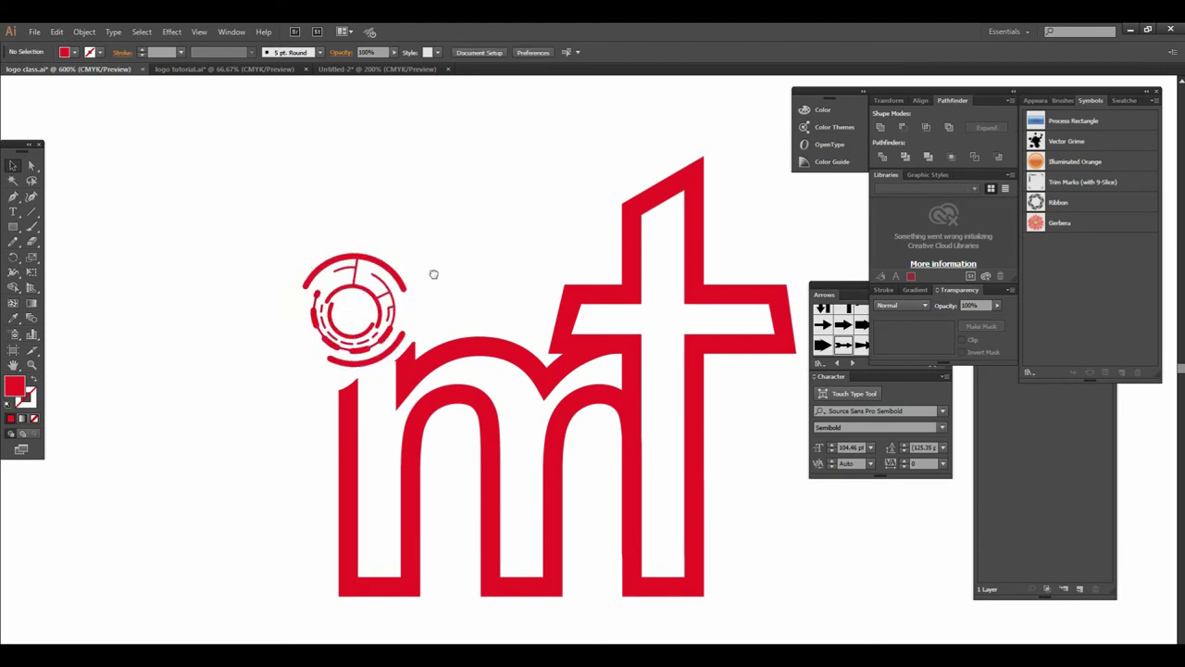
- Tilt the emblem by its corner handle and settle it lower, as the m's dot
left_click_drag(470, 298, 419, 276)
left_click(356, 264)
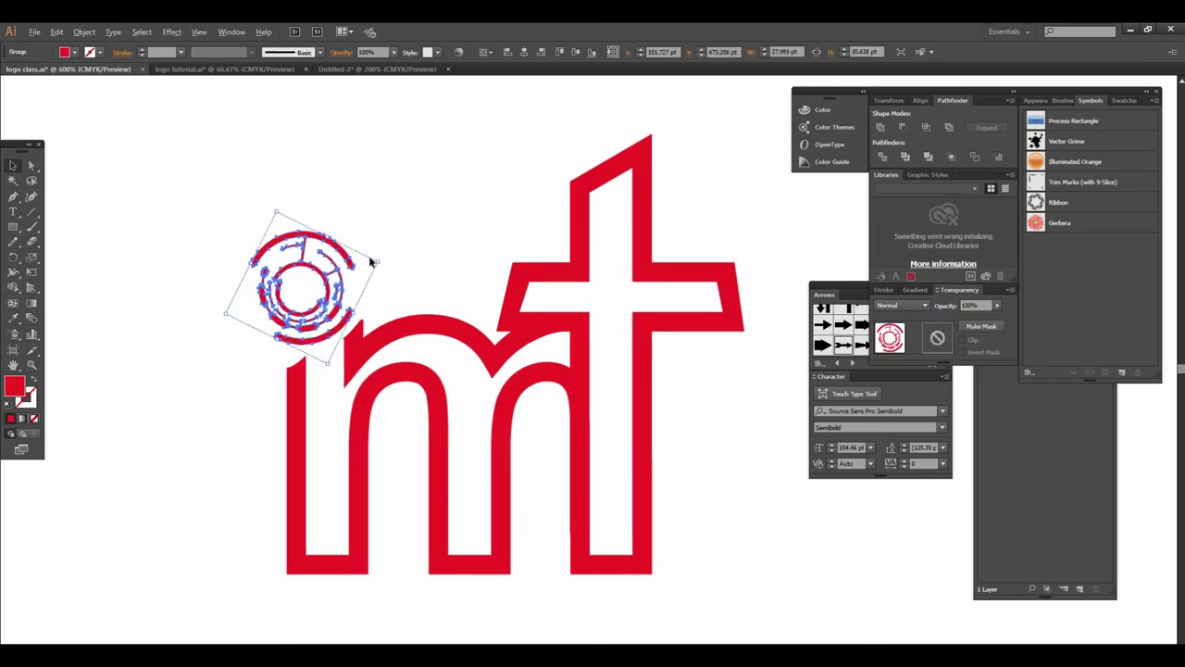
mouse_move(376, 266)
left_mouse_down()
mouse_move(375, 278)
mouse_move(315, 299)
mouse_move(325, 323)
left_mouse_up()
left_click(430, 305)
scroll(484, 338, "down", 1)
scroll(621, 389, "down", 1)
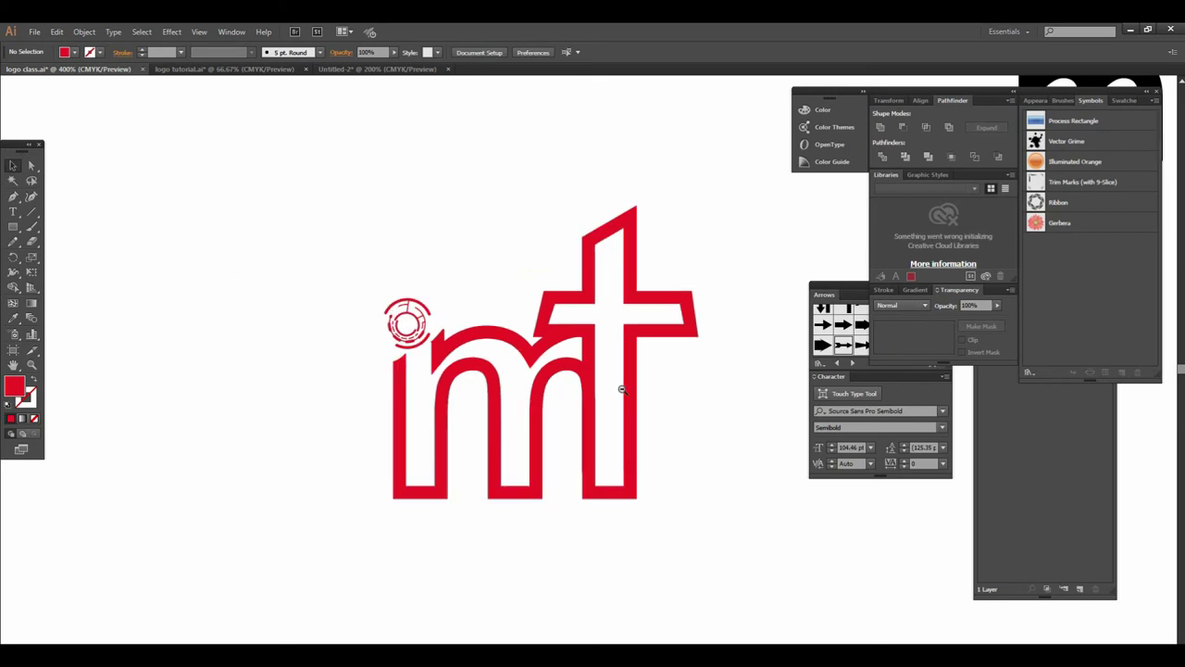
scroll(624, 389, "down", 1)
scroll(578, 404, "down", 2)
scroll(578, 405, "up", 1)
scroll(558, 389, "up", 1)
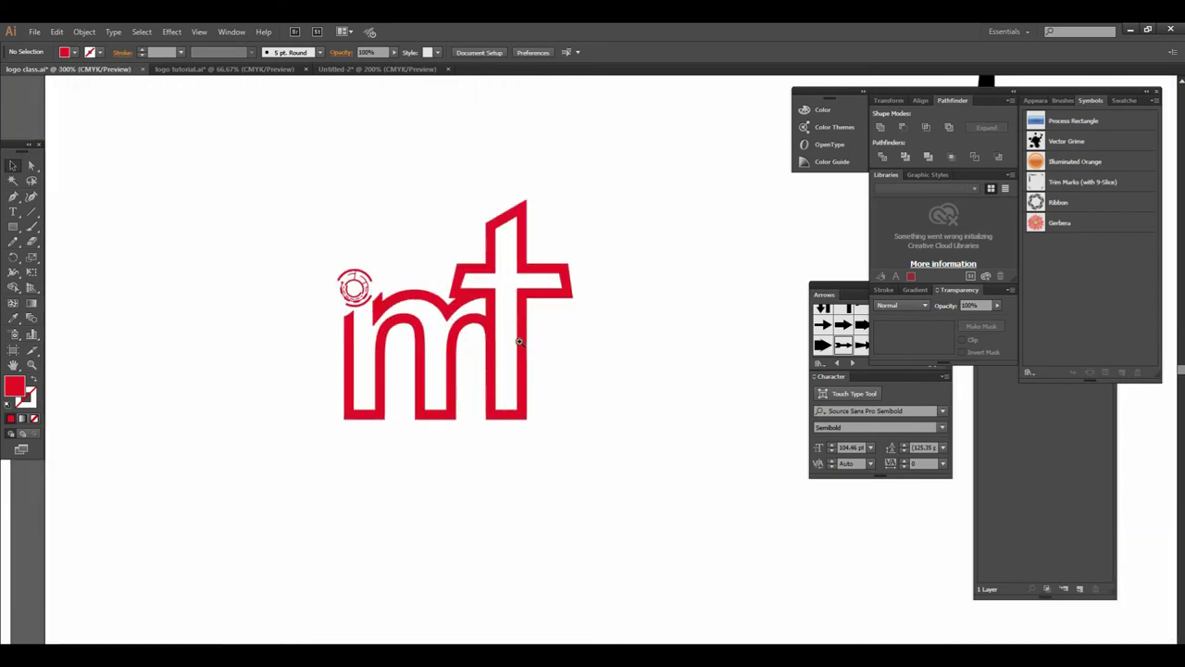
scroll(528, 344, "up", 2)
scroll(468, 339, "up", 1)
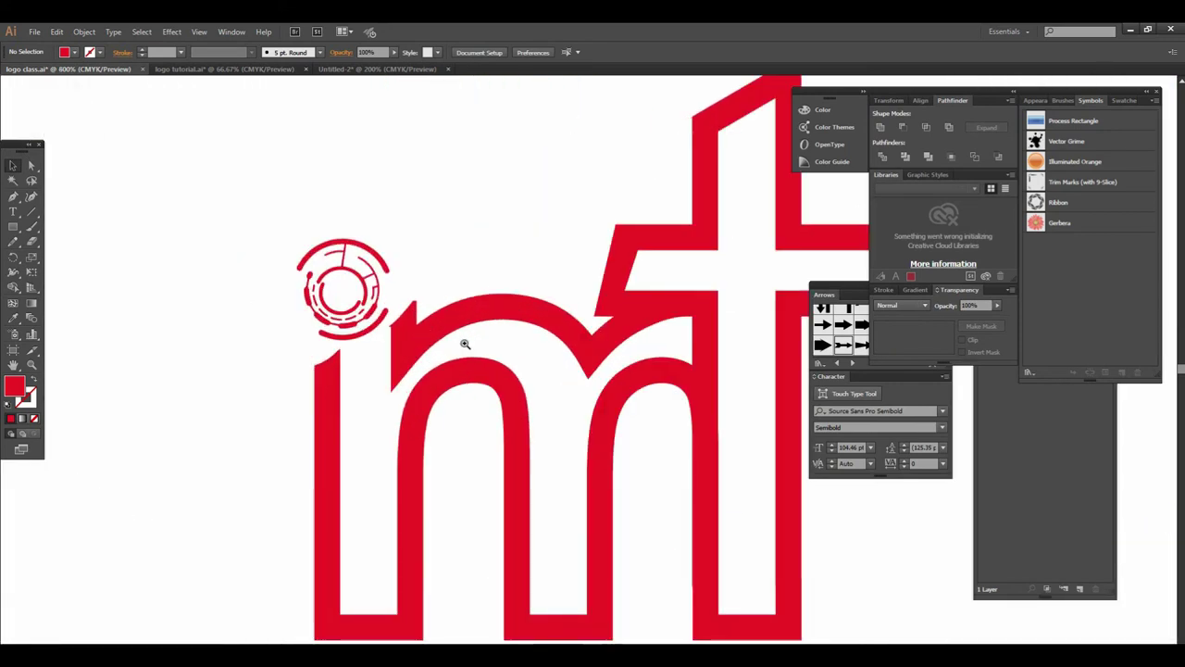
scroll(445, 351, "up", 1)
left_click_drag(434, 357, 432, 364)
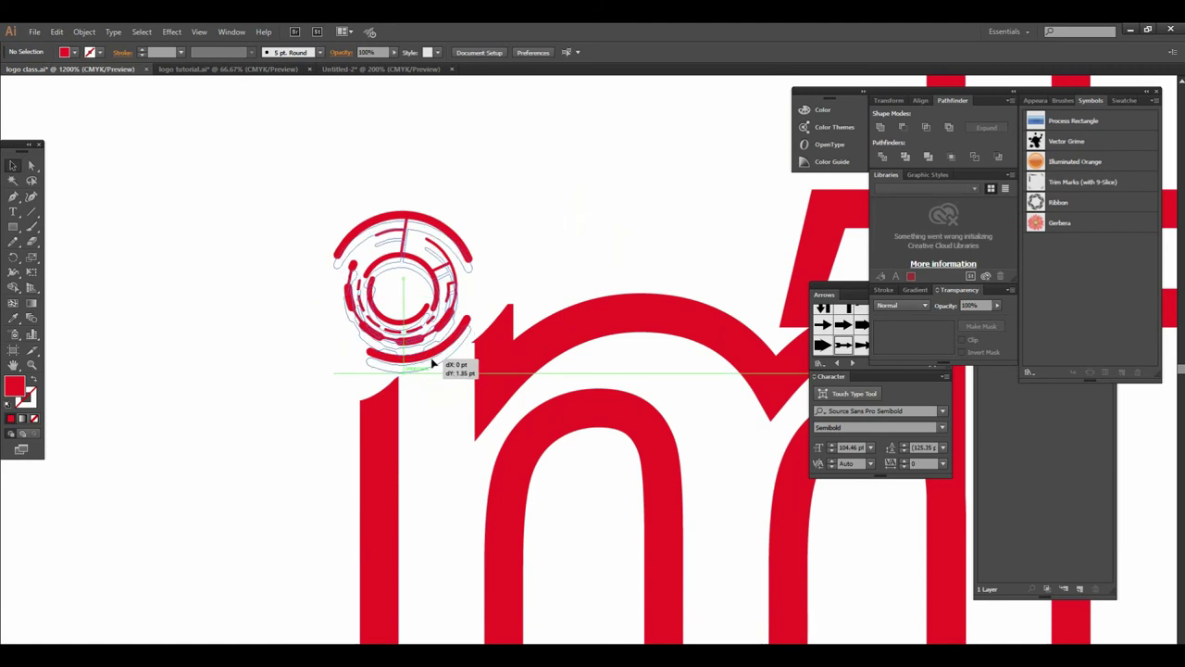
left_click_drag(473, 324, 473, 326)
scroll(638, 391, "down", 2)
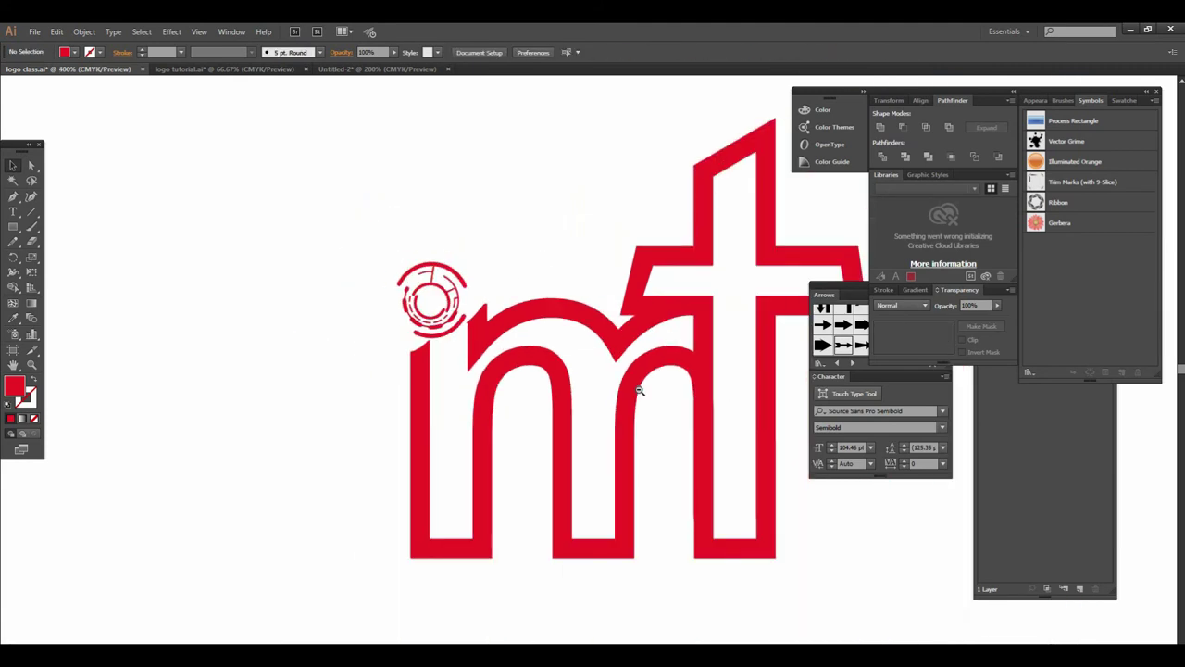
scroll(515, 419, "down", 1)
scroll(537, 402, "down", 1)
scroll(509, 373, "up", 2)
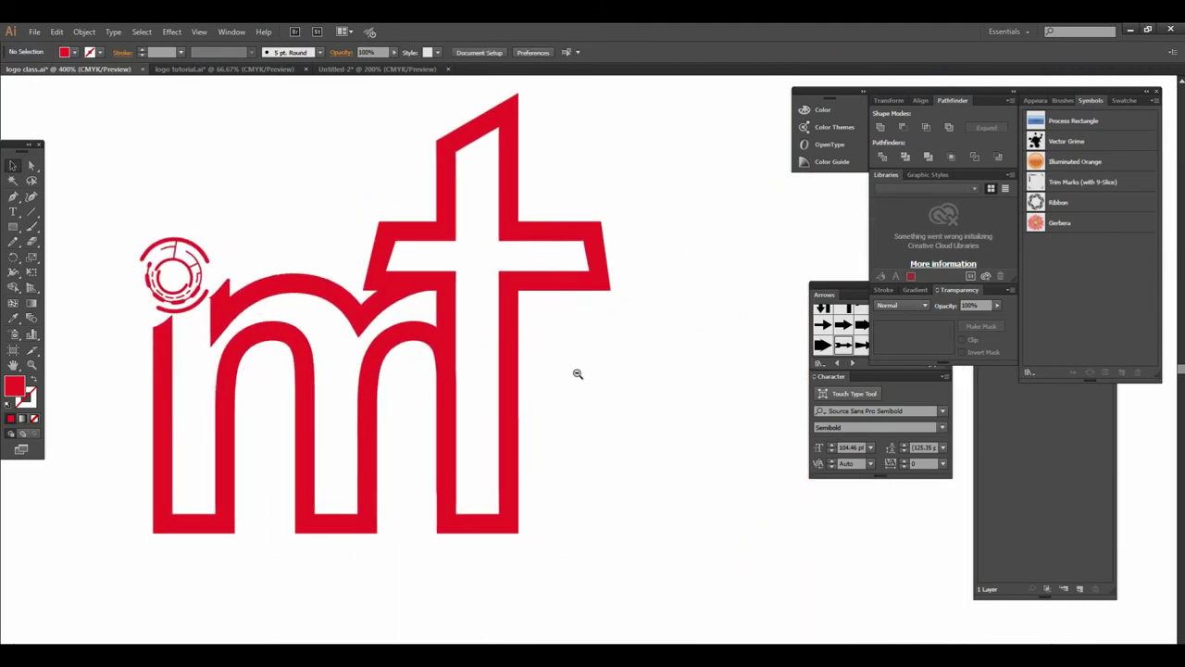
scroll(560, 409, "down", 2)
scroll(560, 408, "down", 1)
scroll(553, 423, "down", 1)
scroll(531, 352, "up", 2)
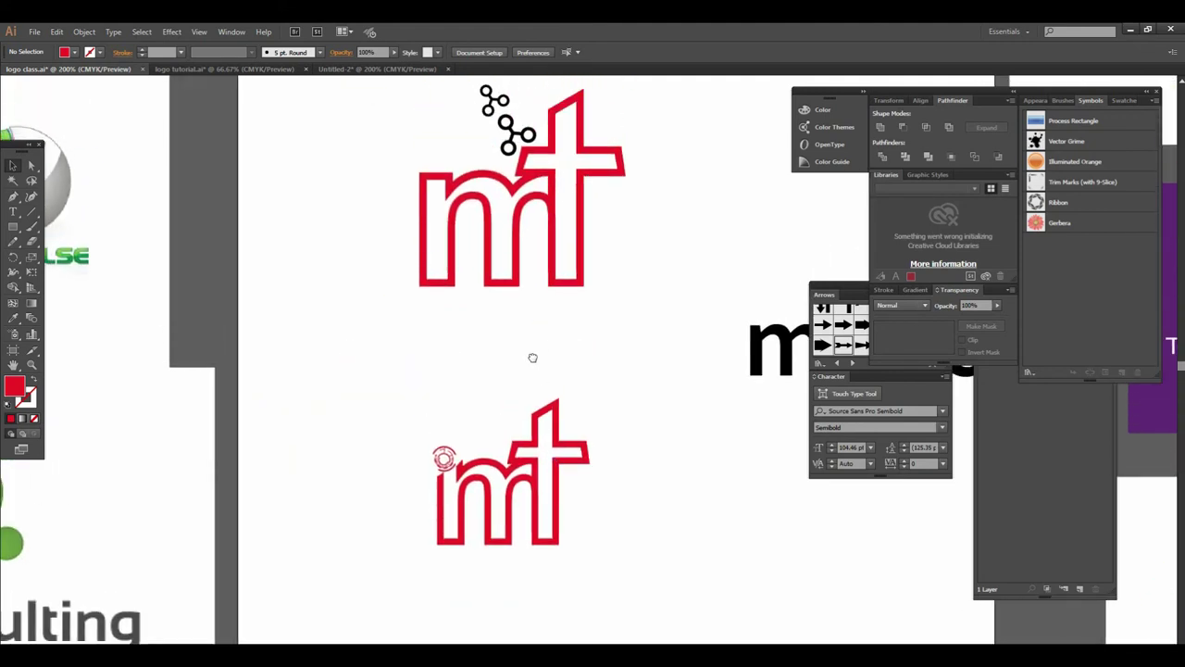
left_click_drag(510, 569, 401, 586)
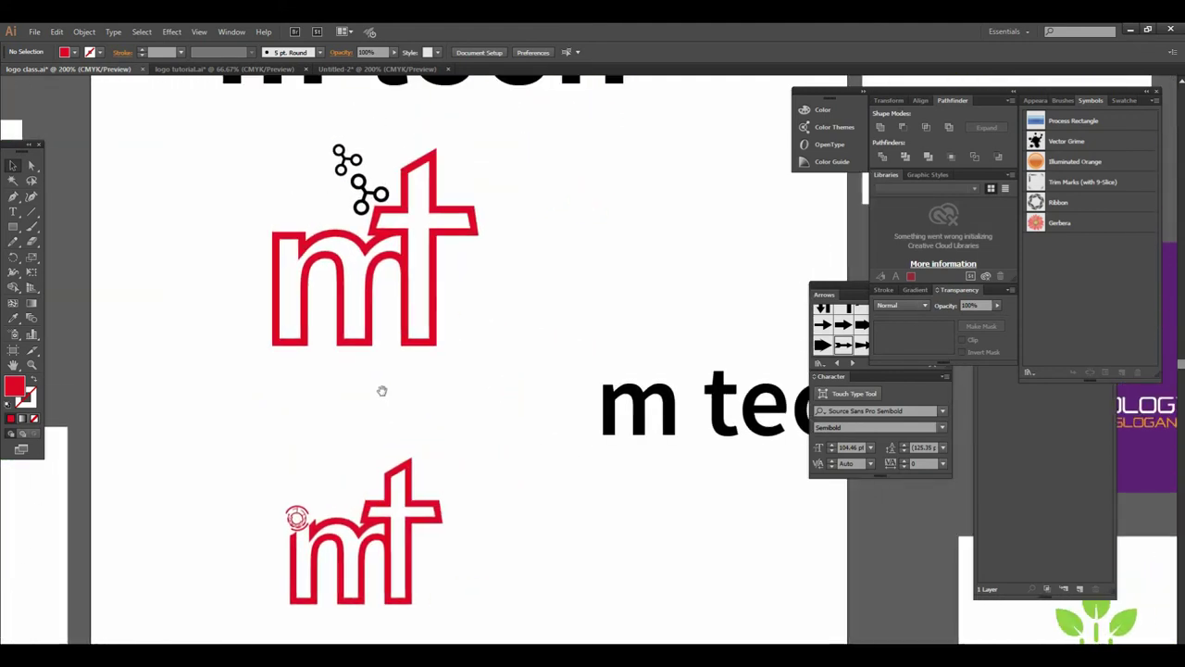
scroll(478, 345, "up", 1)
scroll(460, 371, "down", 1)
scroll(531, 410, "down", 2)
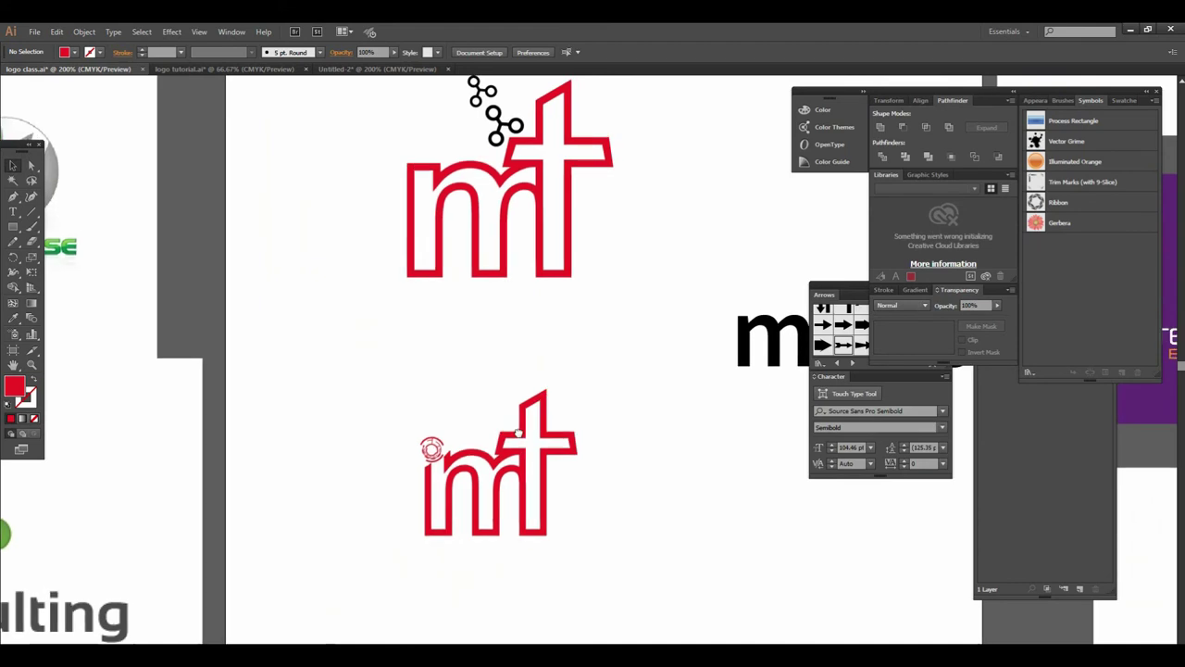
scroll(417, 426, "up", 1)
scroll(424, 448, "right", 2)
scroll(435, 417, "down", 2)
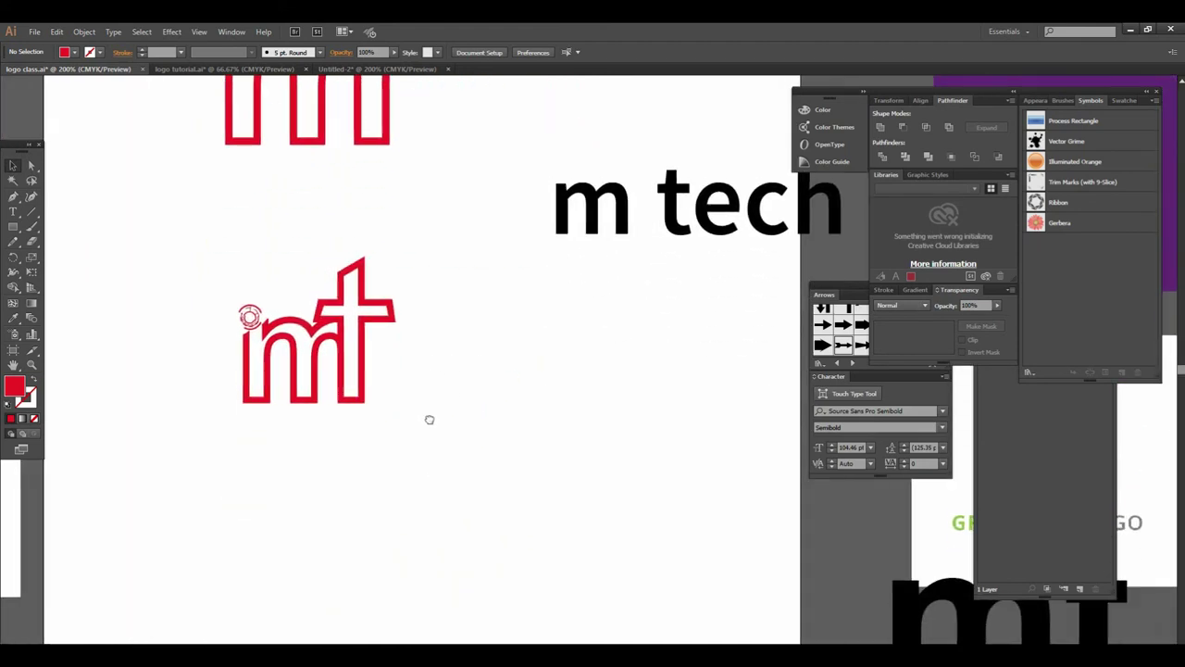
scroll(463, 398, "up", 1)
scroll(506, 378, "down", 1)
scroll(495, 389, "right", 3)
scroll(444, 394, "right", 1)
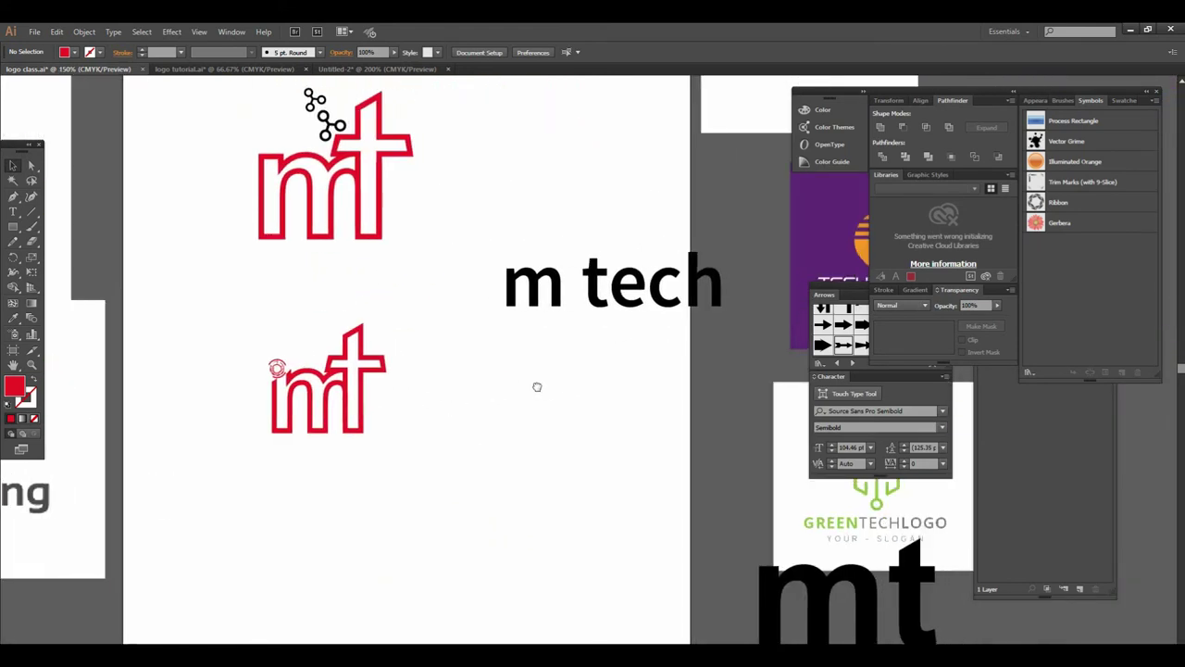
scroll(537, 386, "right", 1)
scroll(466, 383, "up", 1)
scroll(472, 376, "up", 1)
scroll(479, 410, "down", 1)
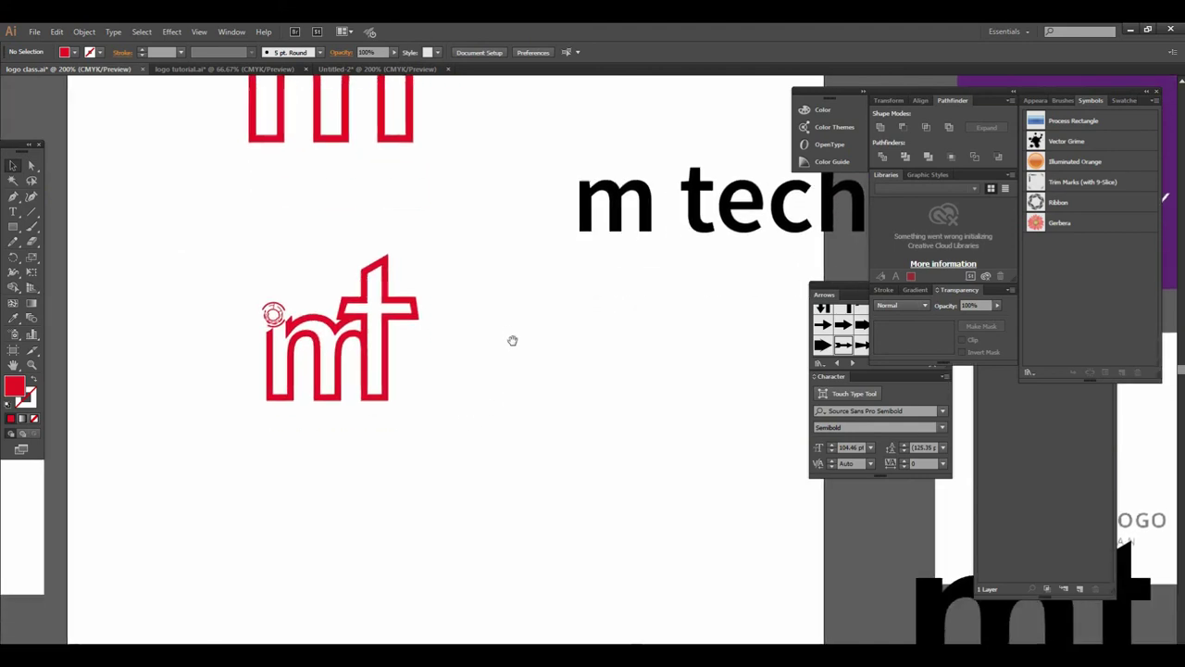
scroll(478, 374, "up", 1)
scroll(452, 323, "up", 1)
scroll(542, 392, "down", 1)
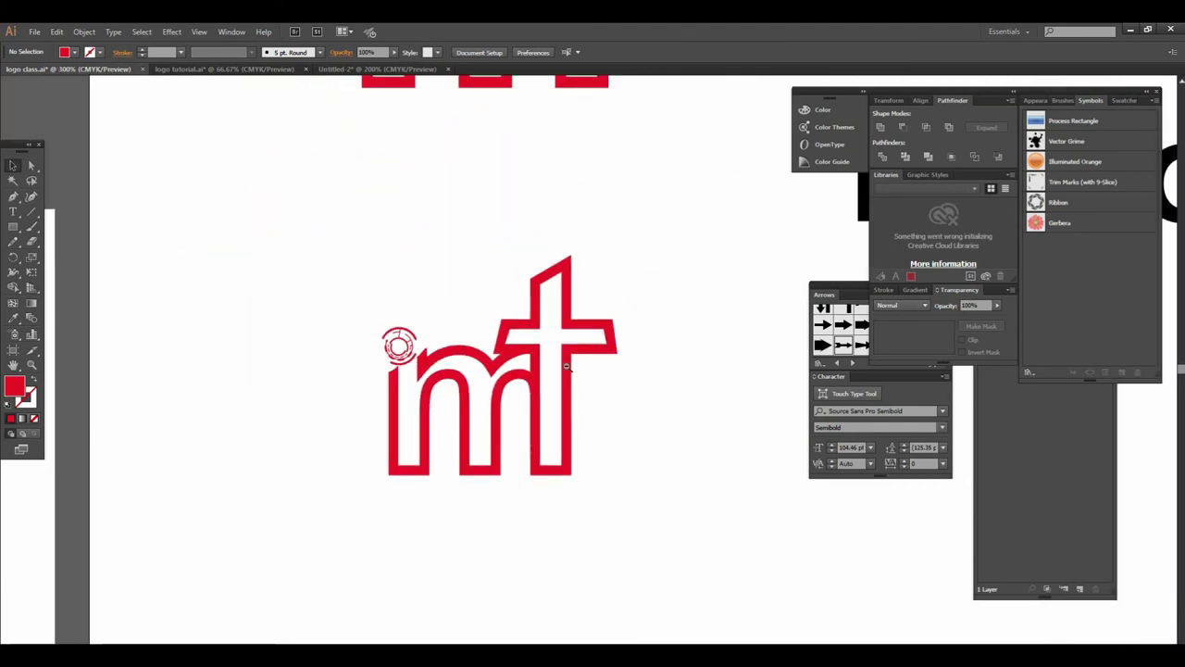
scroll(587, 350, "down", 1)
scroll(555, 380, "right", 2)
scroll(519, 408, "up", 2)
scroll(497, 423, "up", 1)
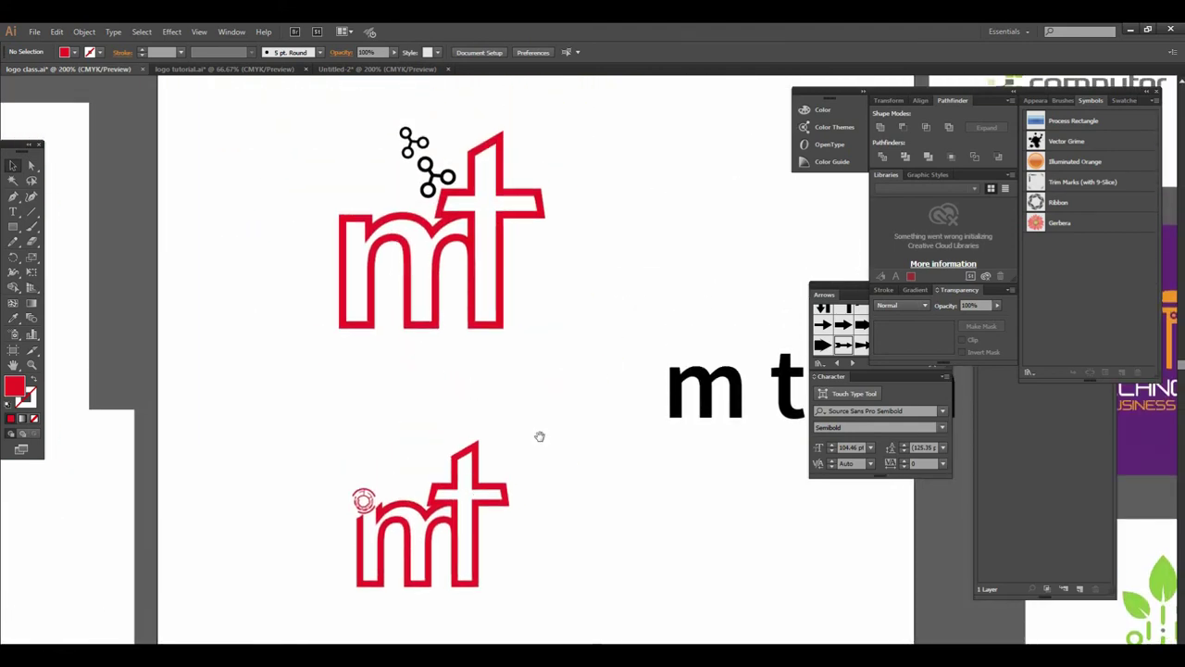
scroll(595, 429, "down", 1)
scroll(593, 416, "down", 1)
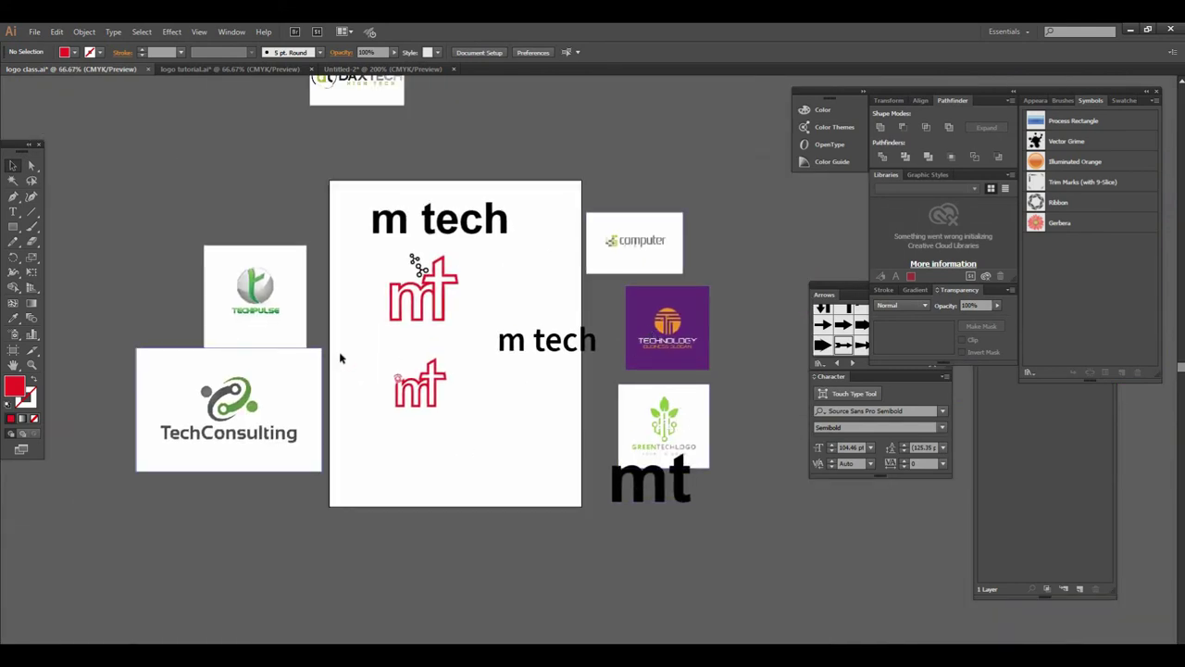
scroll(534, 383, "up", 1)
scroll(500, 360, "up", 1)
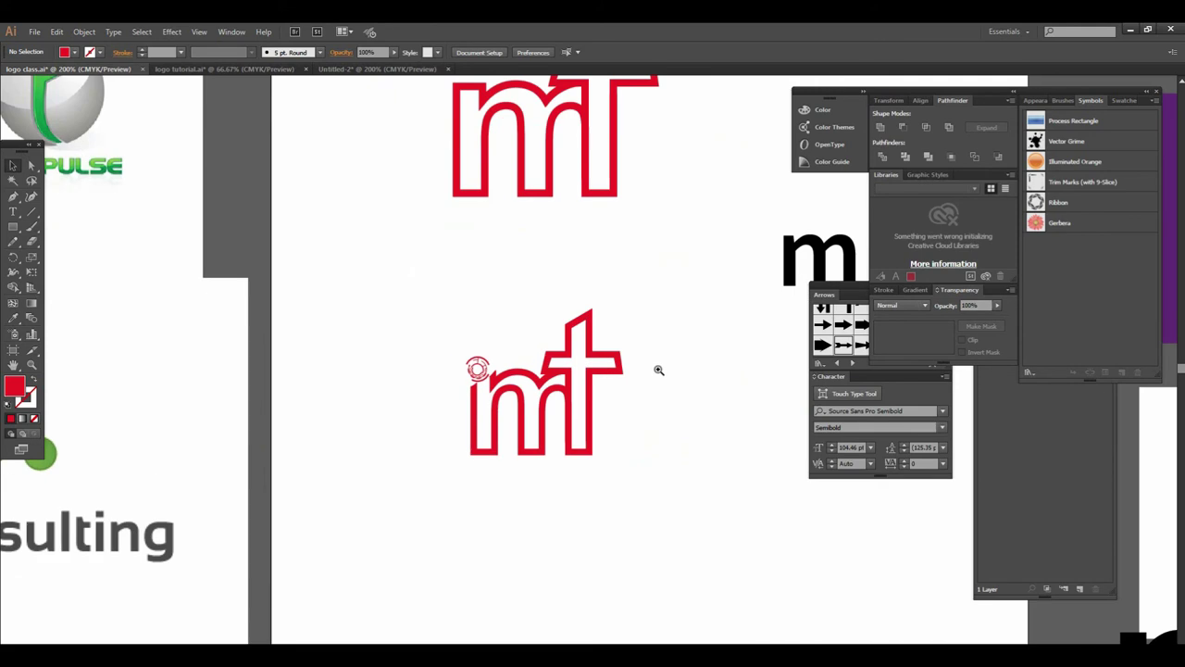
scroll(657, 368, "up", 1)
left_click_drag(632, 367, 614, 438)
scroll(621, 410, "down", 3)
scroll(568, 389, "up", 1)
scroll(569, 386, "up", 1)
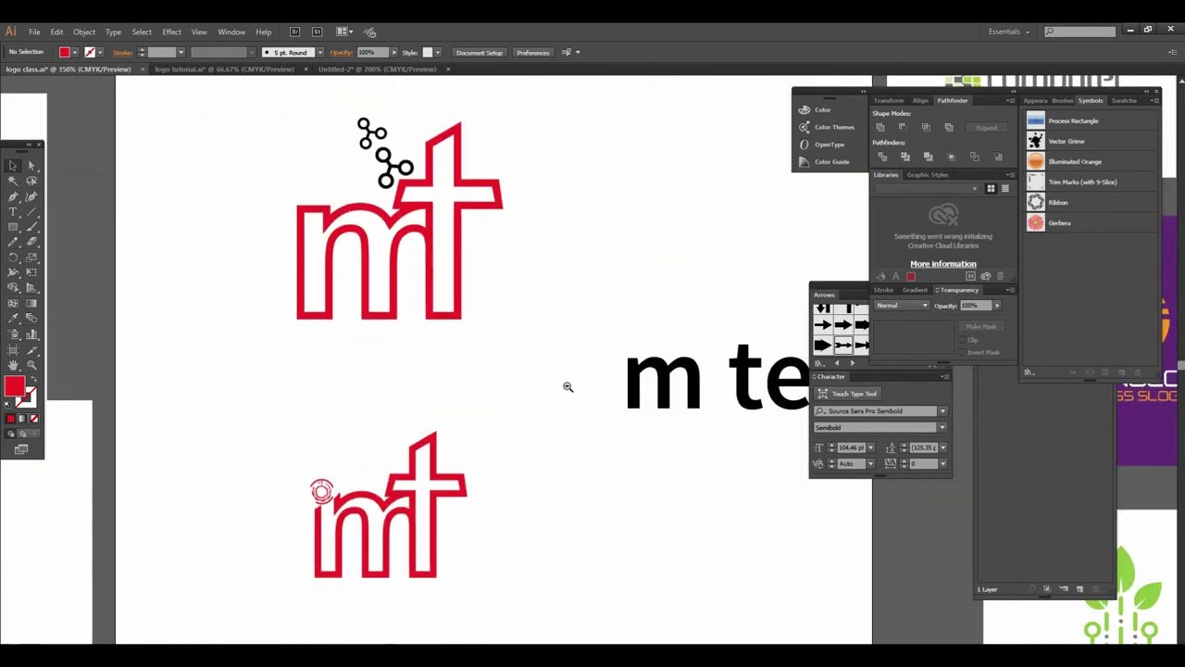
scroll(568, 386, "down", 1)
left_click_drag(566, 385, 484, 423)
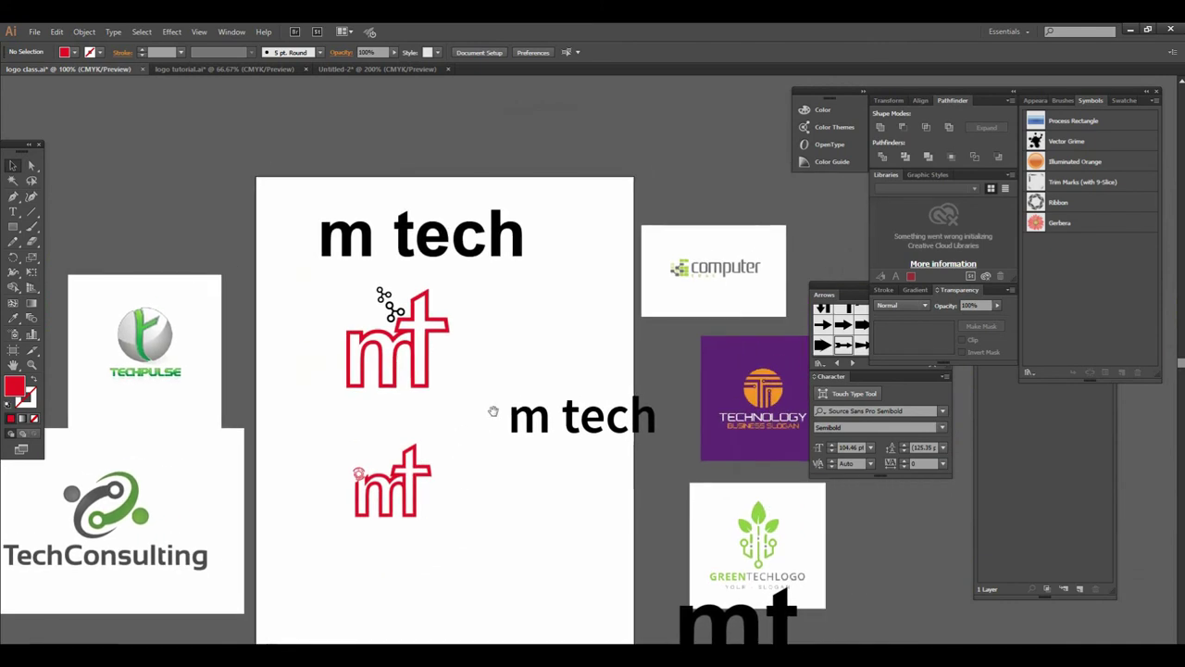
scroll(514, 385, "up", 2)
left_click_drag(513, 385, 466, 431)
scroll(524, 397, "down", 1)
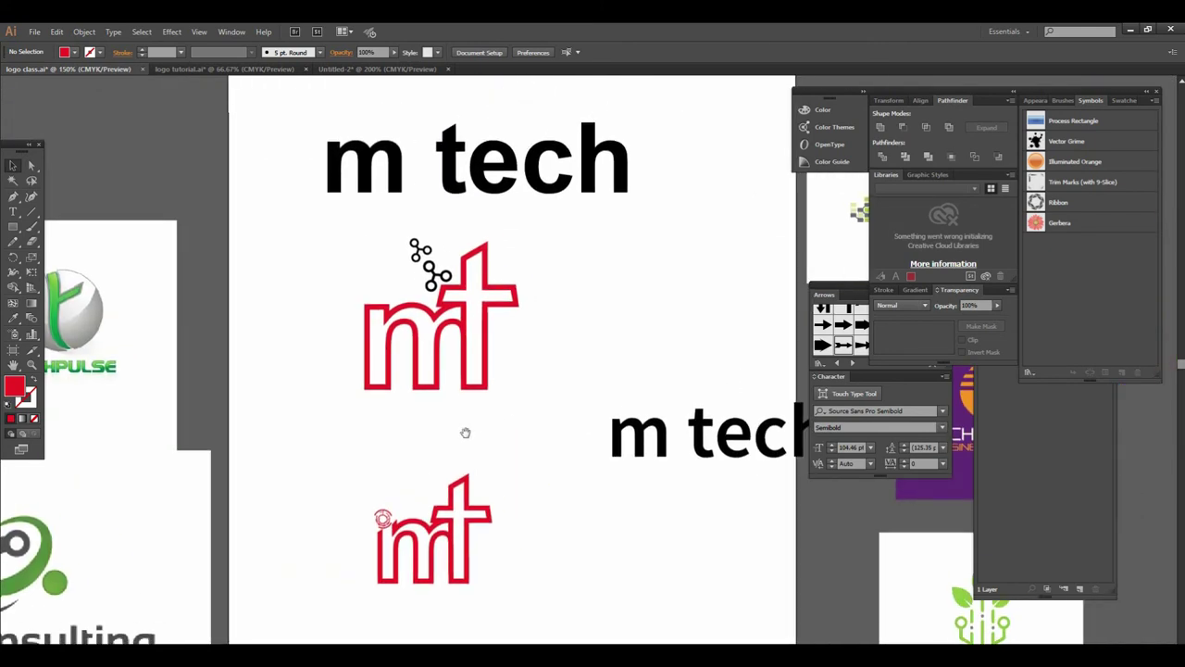
scroll(469, 497, "up", 1)
mouse_move(478, 497)
left_mouse_down()
mouse_move(377, 476)
mouse_move(359, 442)
left_mouse_up()
- Place the small emblem above the m of the lower mt logo
left_click(368, 473)
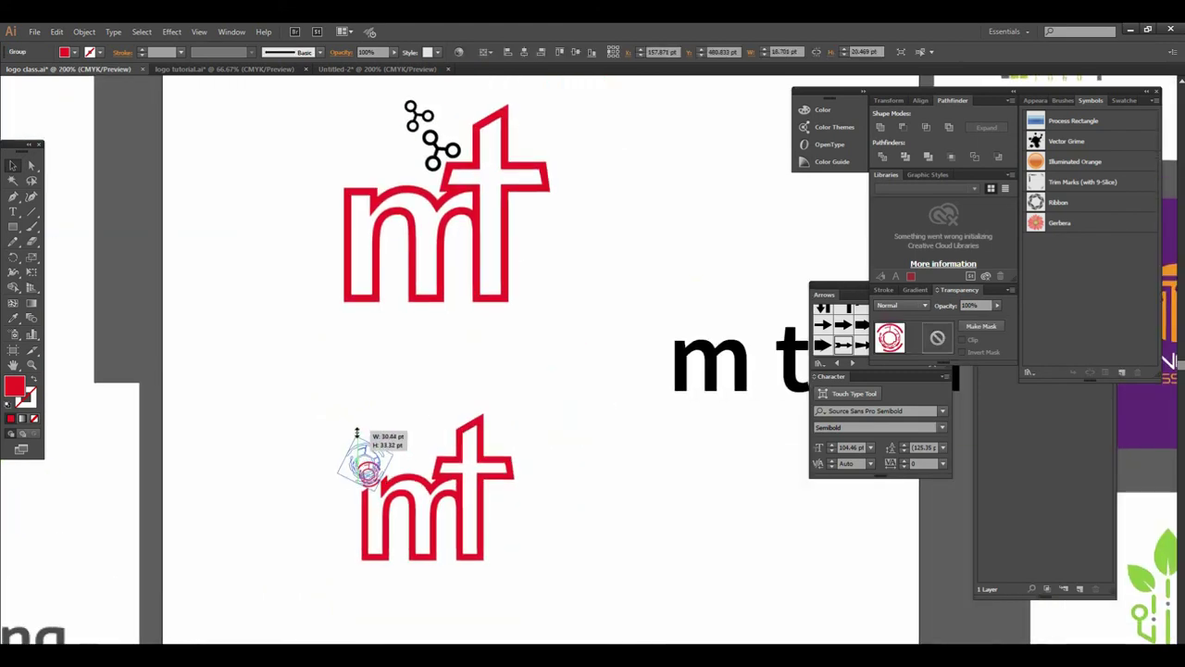
left_click(597, 546)
left_click_drag(597, 546, 568, 525)
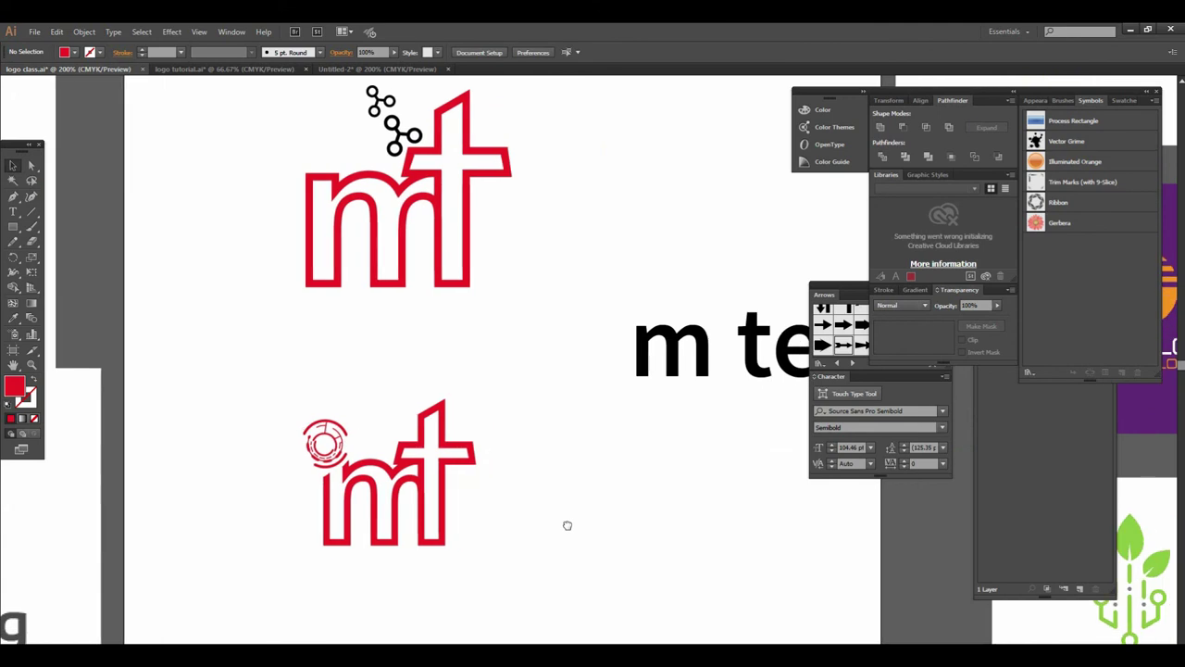
scroll(622, 474, "down", 2)
scroll(629, 442, "up", 2)
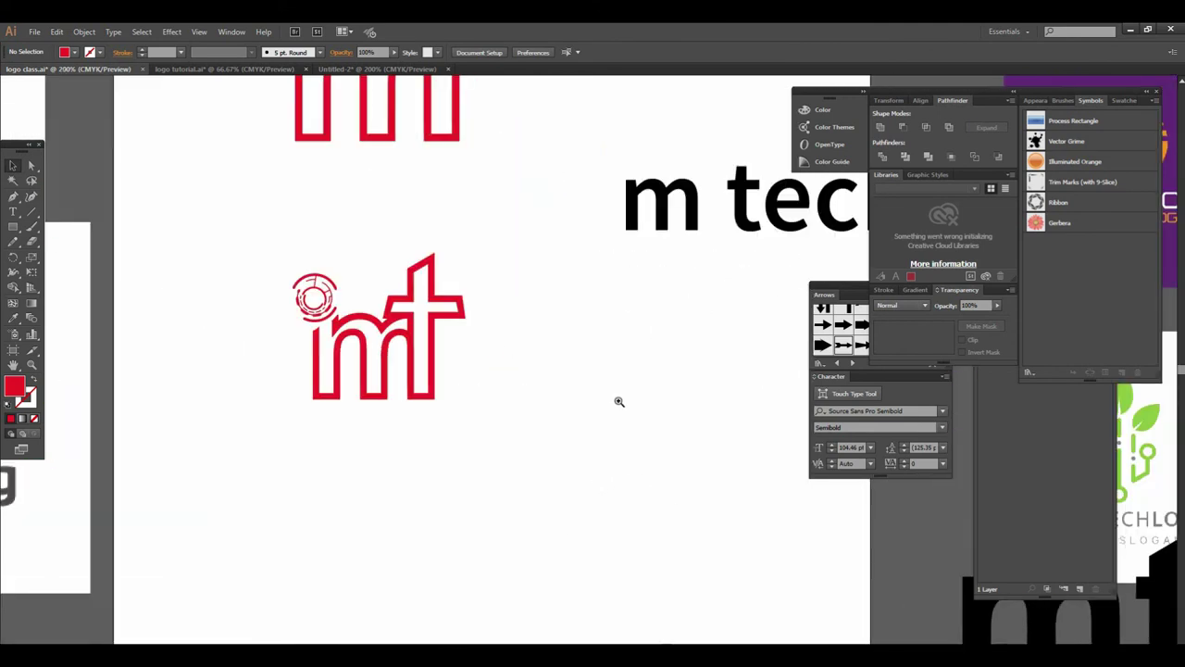
left_click_drag(619, 402, 545, 374)
left_click_drag(200, 127, 308, 284)
- Rotate the emblem about -19°, nudge it down onto the m's left stem, and deselect
left_click(270, 354)
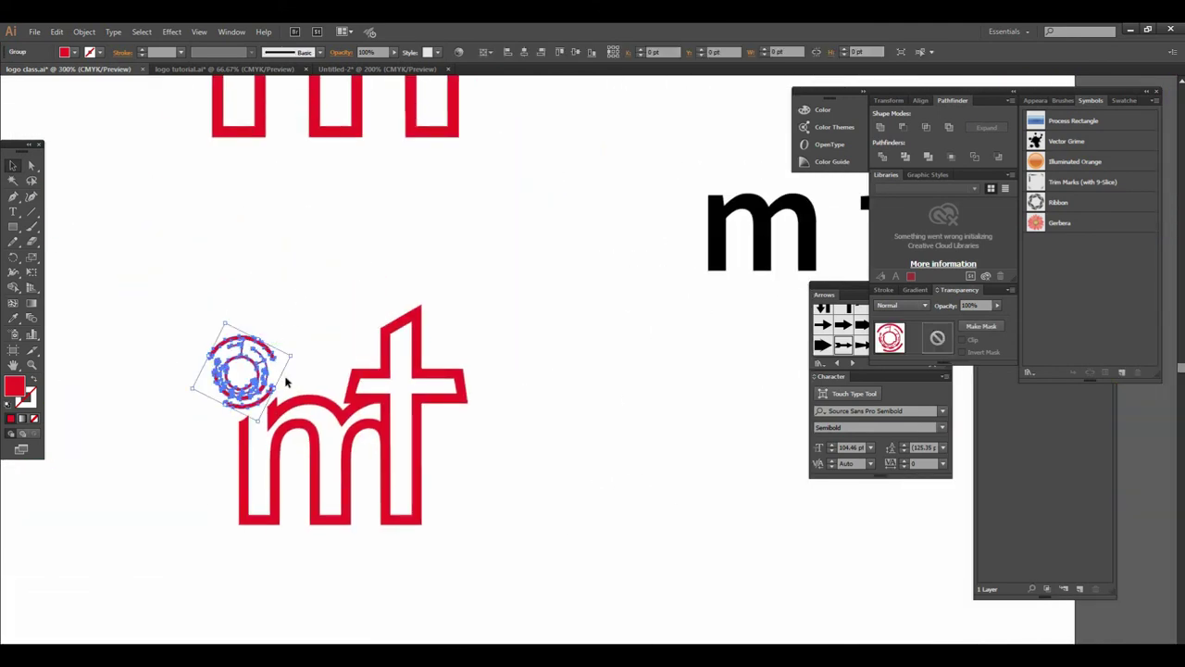
left_click_drag(295, 361, 215, 308)
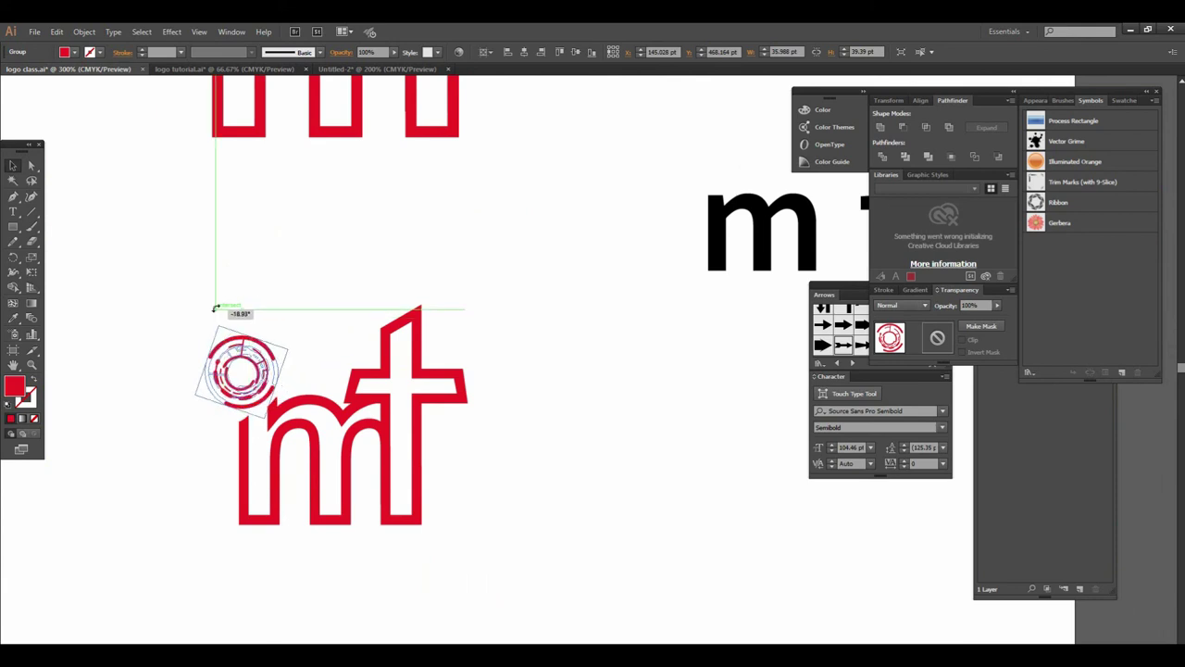
left_click_drag(258, 393, 261, 396)
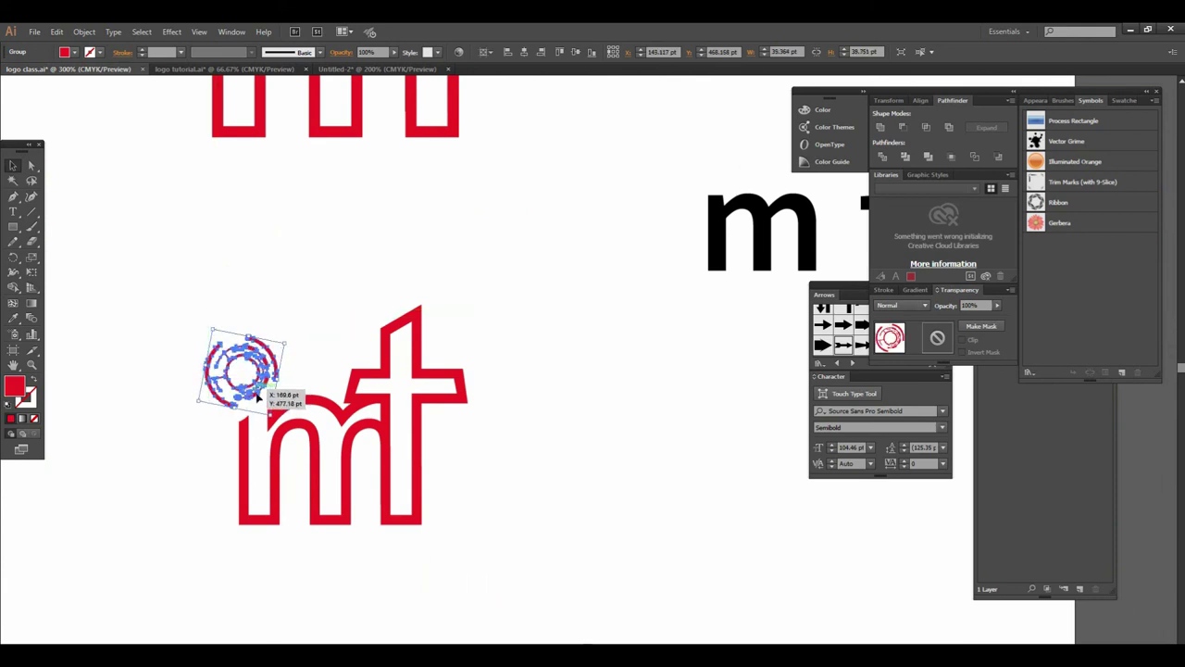
left_click(500, 463)
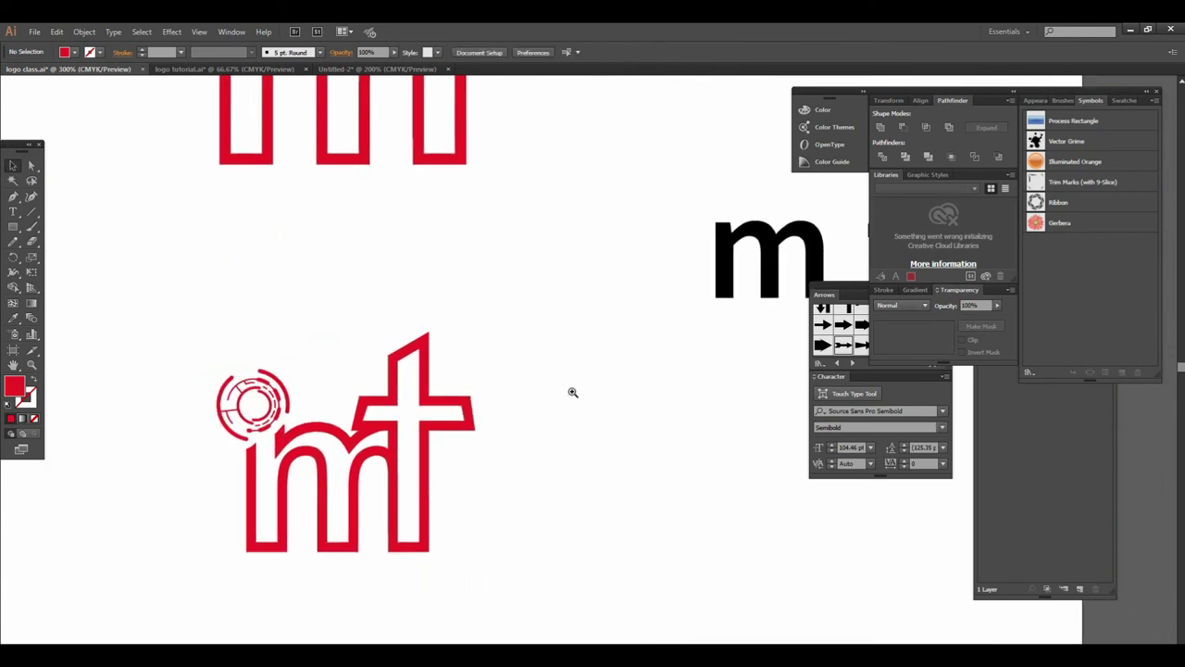
left_click(583, 390, "ctrl+alt")
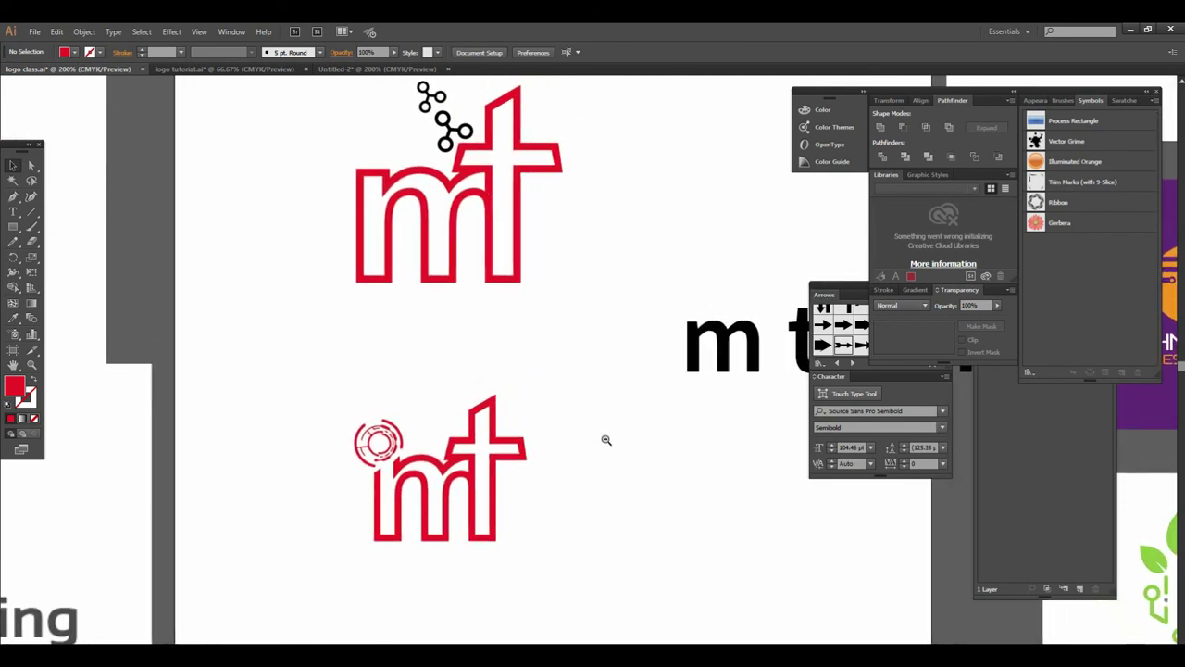
left_click_drag(628, 407, 621, 485)
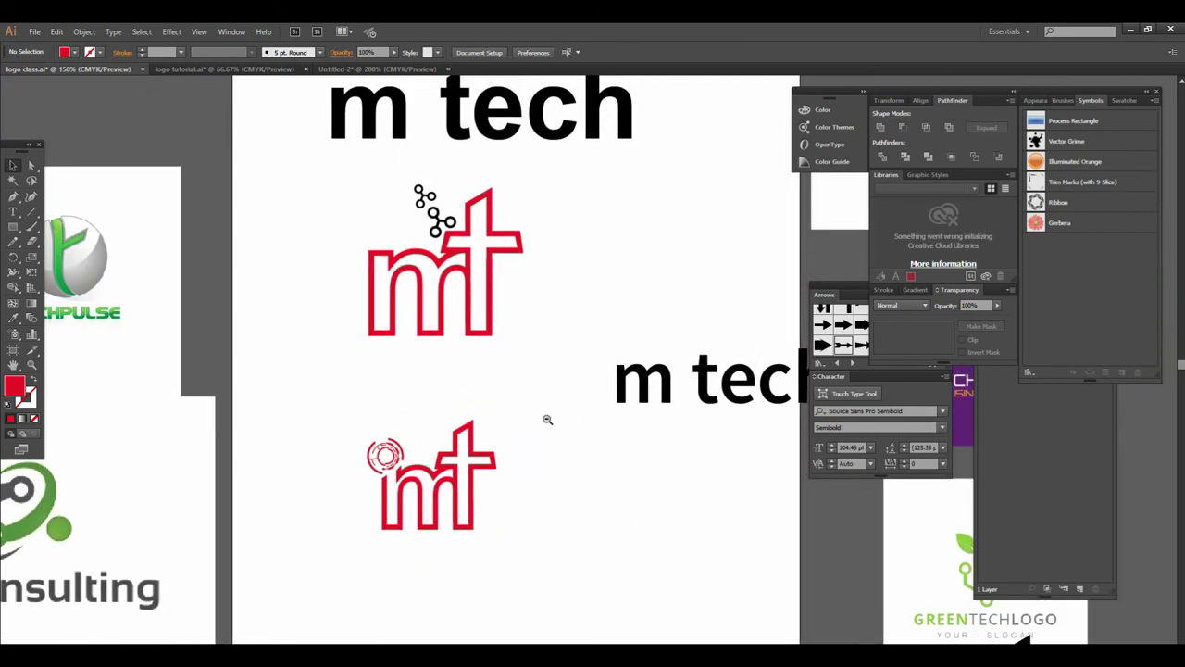
left_click(547, 420, "ctrl+alt")
left_click(553, 362, "ctrl")
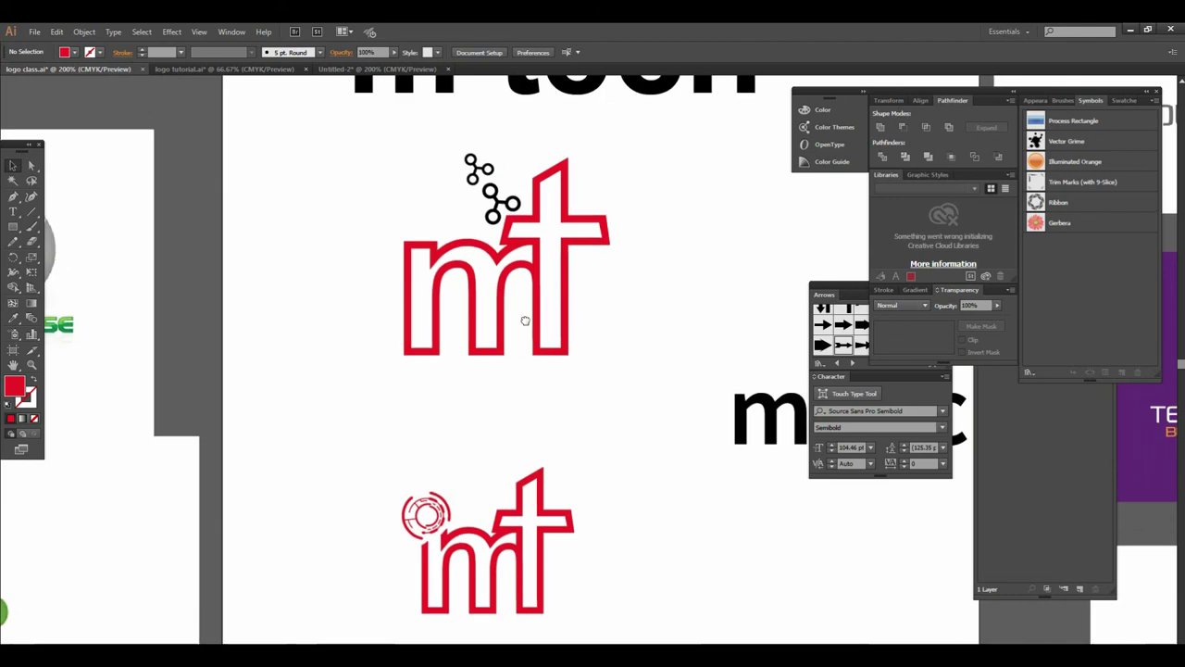
left_click_drag(525, 320, 393, 276)
key("ctrl+minus")
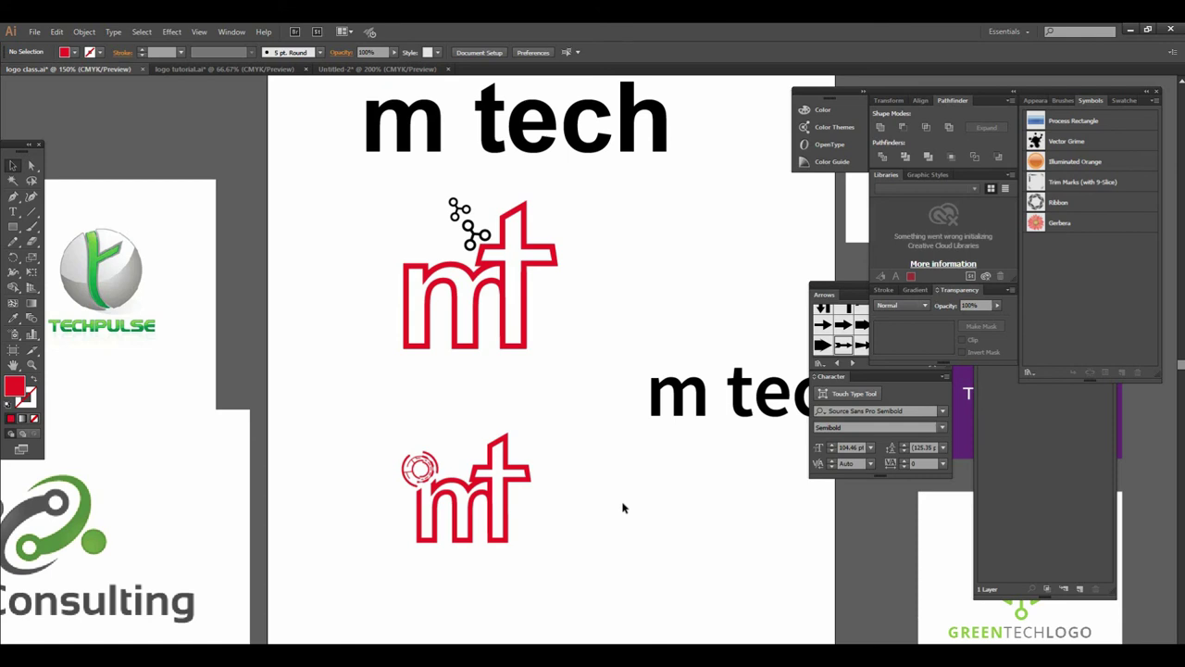
left_click_drag(623, 508, 599, 517)
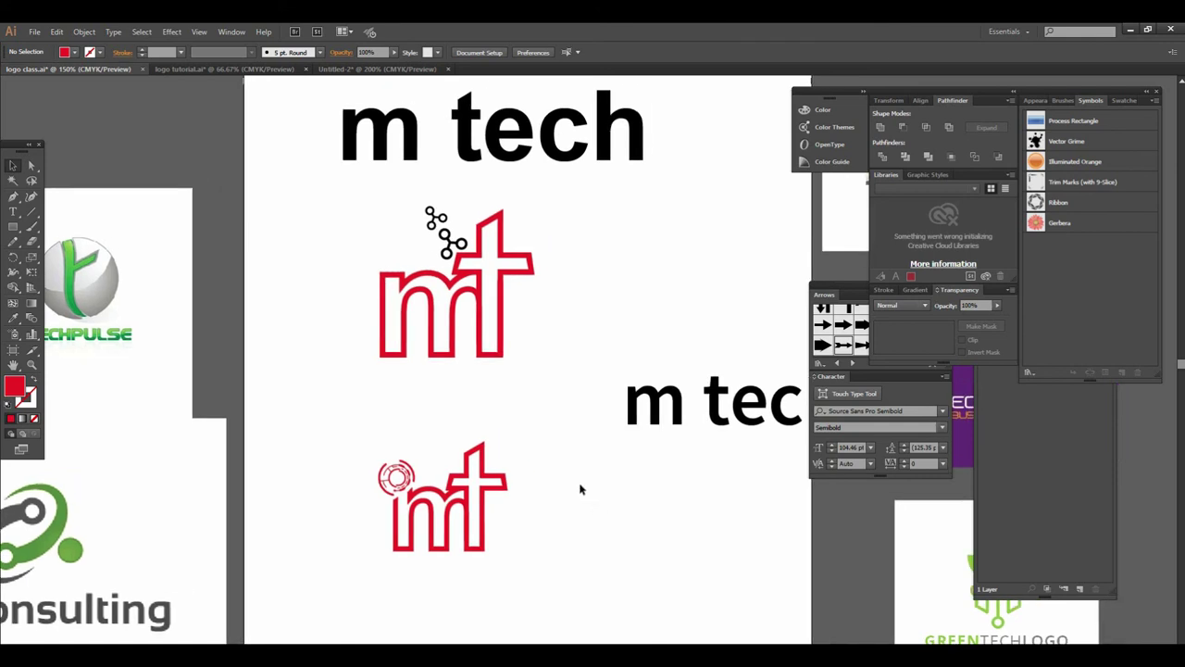